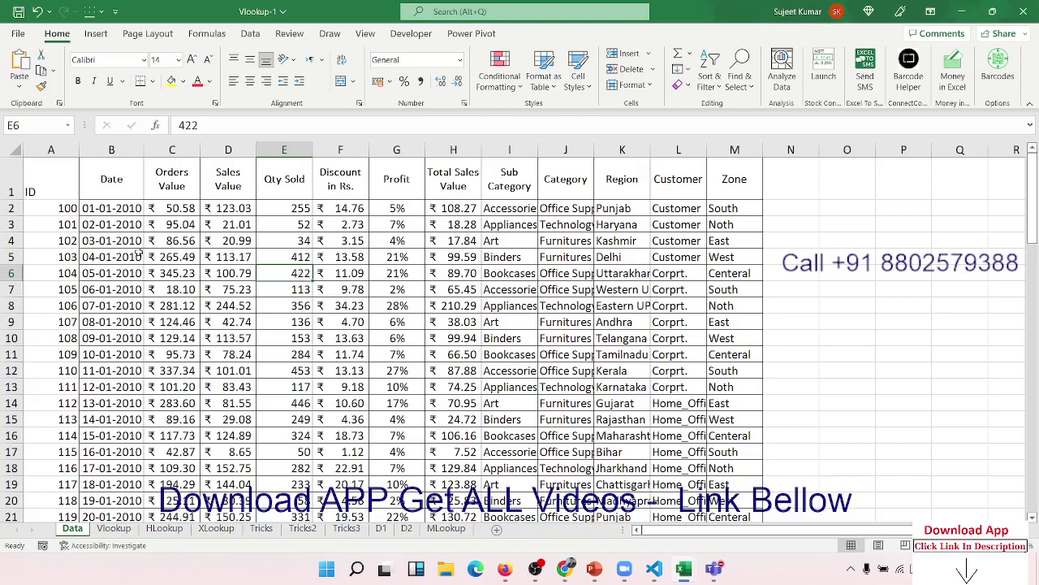
Select the first IDs on the Data sheet, then switch to the Vlookup sheet
left_click_drag(52, 193, 39, 343)
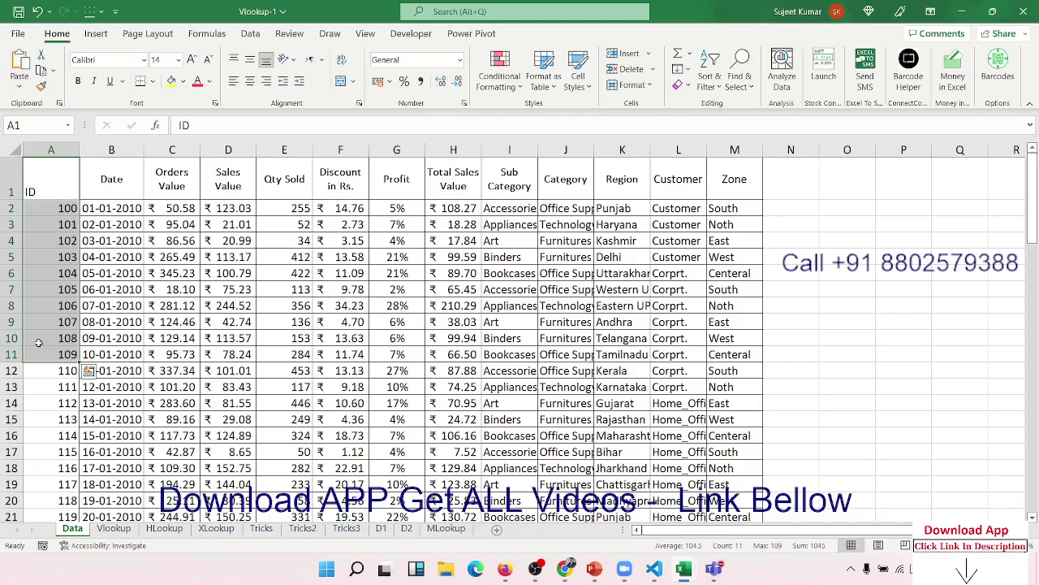
left_click(114, 527)
Clear the existing lookup results in B3:M8 on the Vlookup sheet
left_click(115, 209)
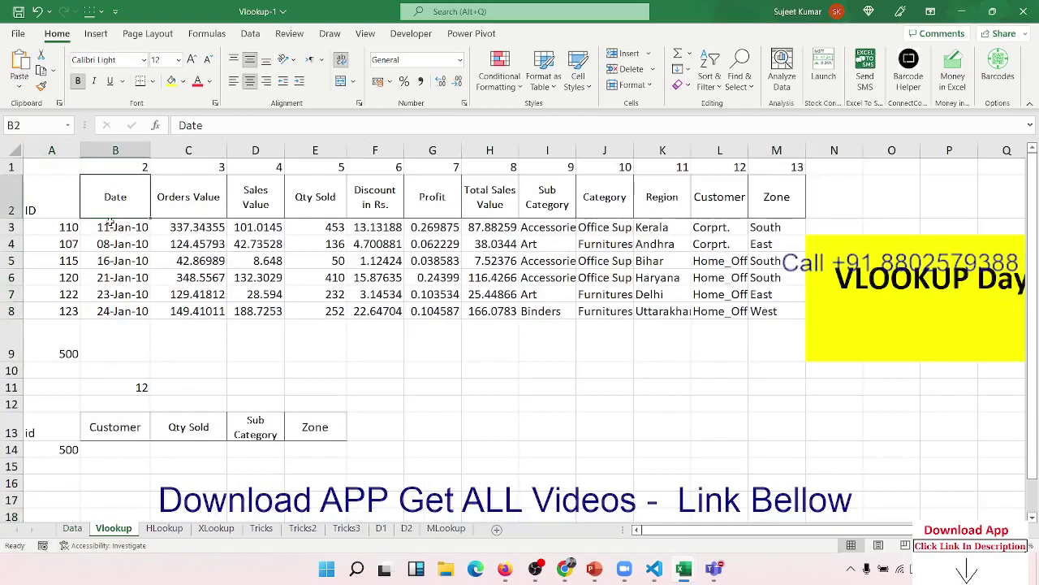
left_click(112, 223)
left_click_drag(111, 223, 761, 309)
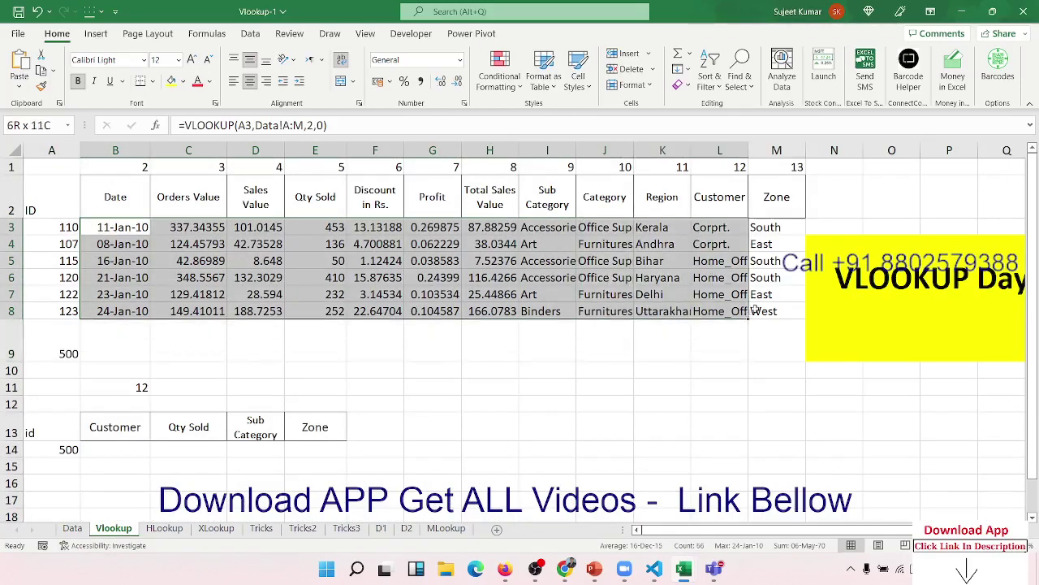
key("Delete")
Review the IDs in column A and the Data sheet table, then return to B3 beside ID 110
key("Left")
key("Down")
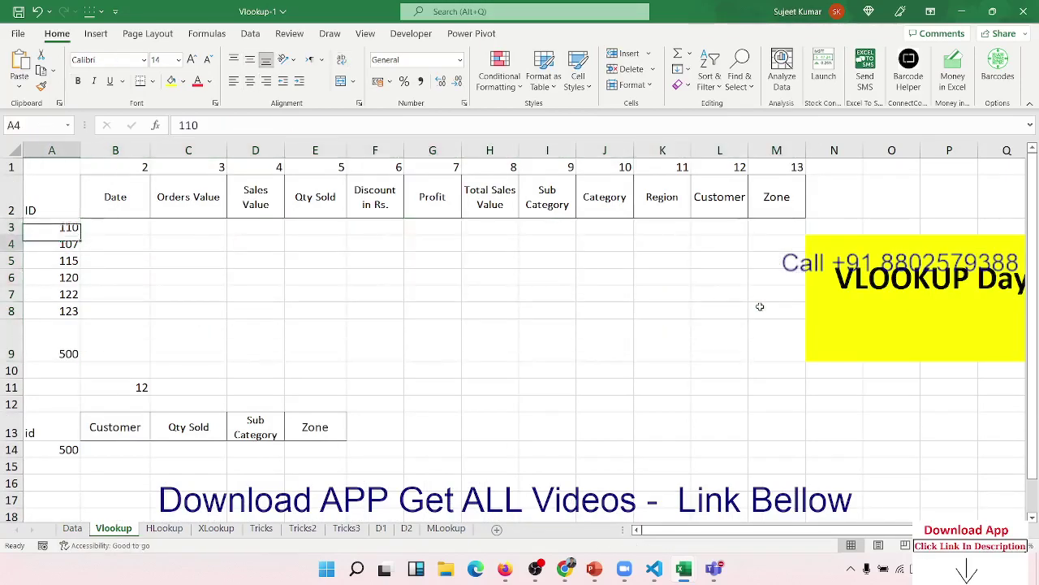
key("Down")
key("Down")
key("Down")
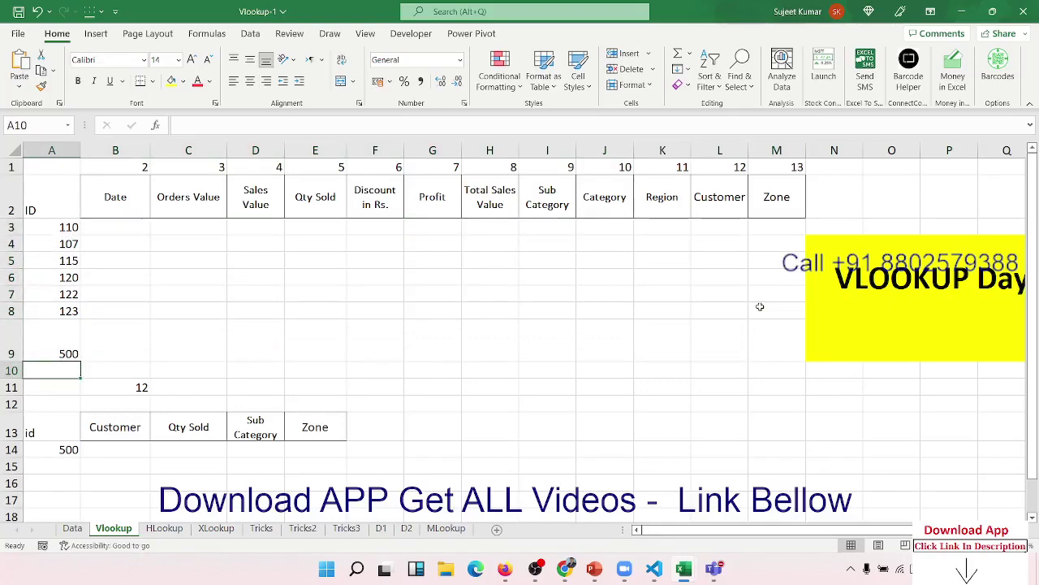
key("Up")
key("Up")
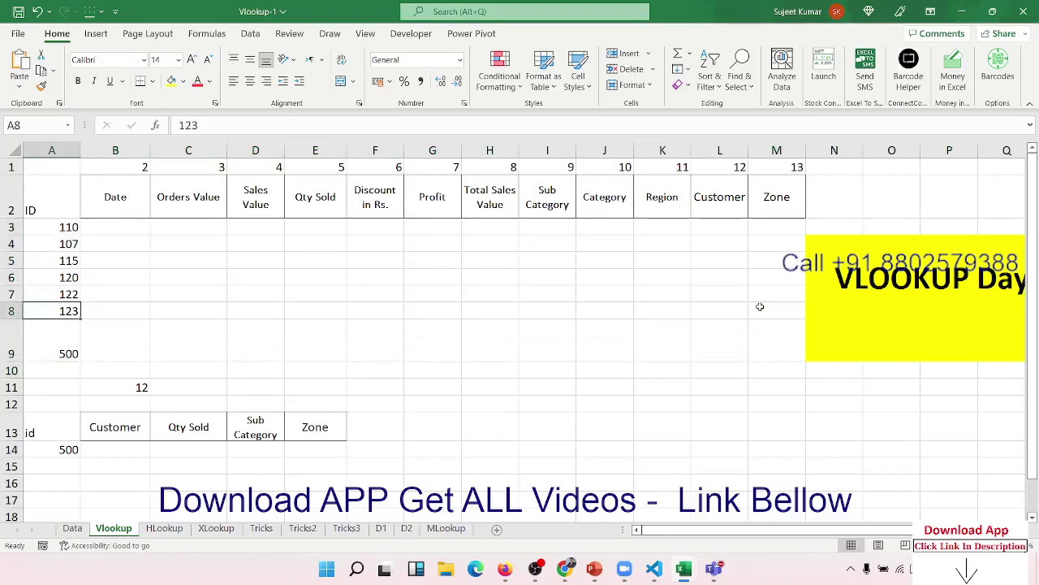
key("Up")
key("Up")
key("Up")
key("Up")
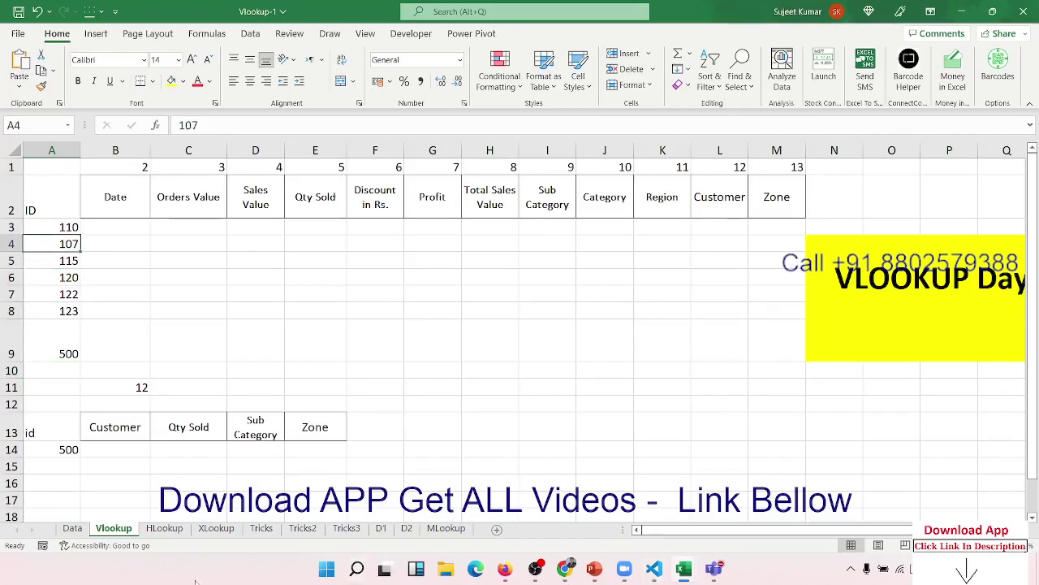
left_click(72, 529)
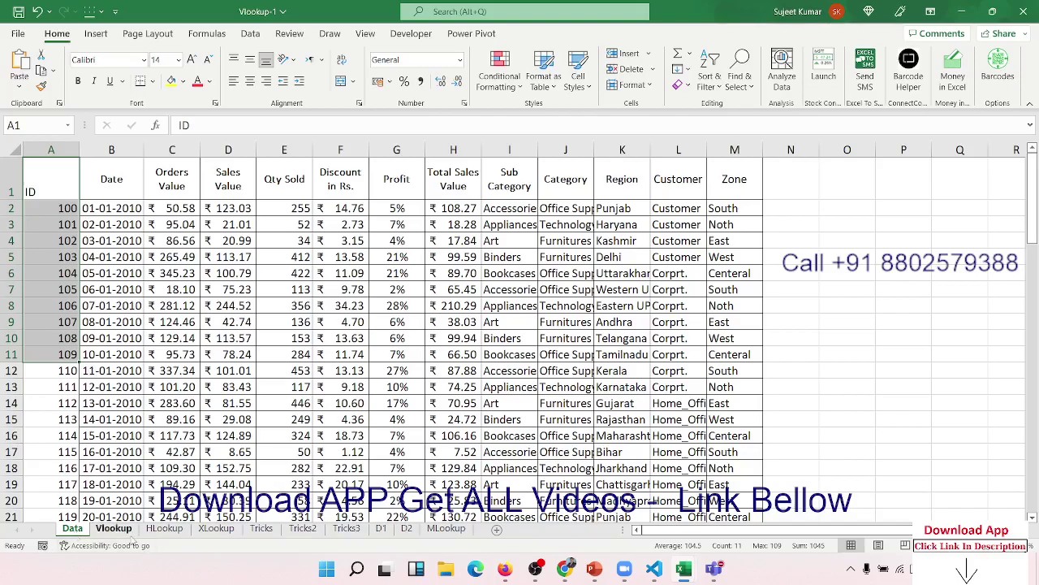
left_click(114, 528)
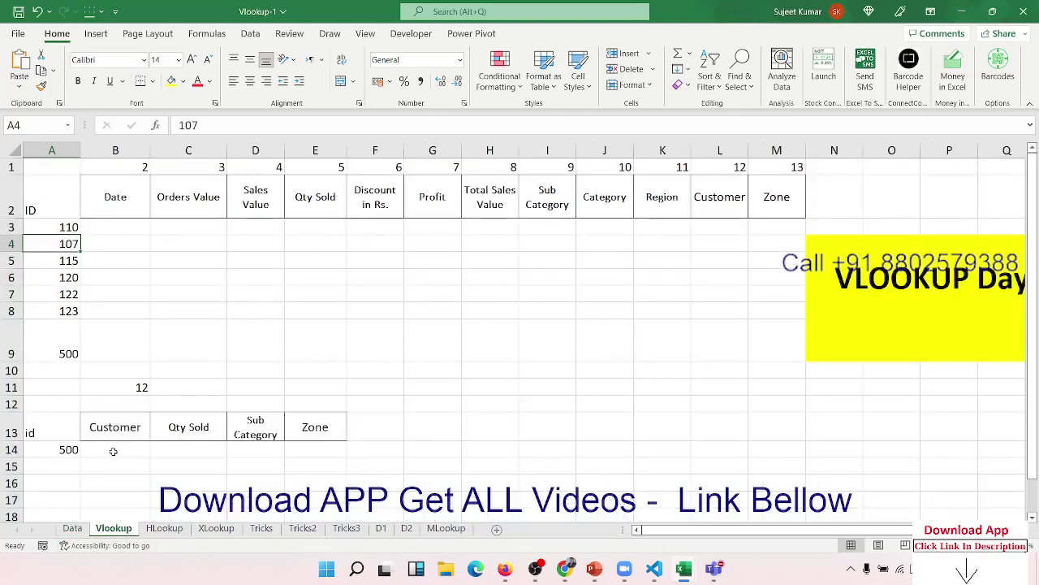
key("Up")
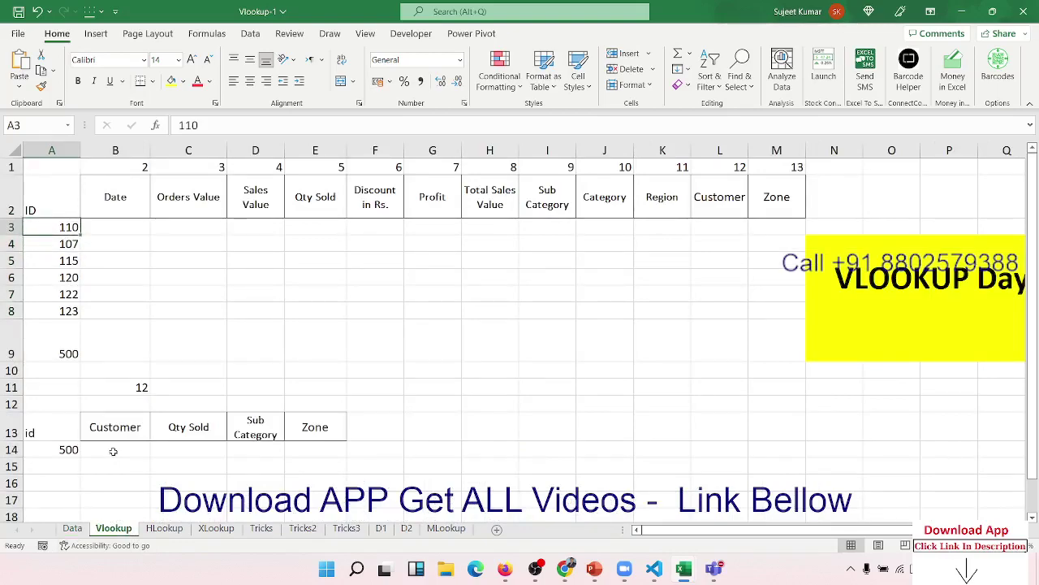
key("Right")
Enter =VLOOKUP(A3,Data!A:M,2,0) in B3, returning 11-Jan-10 for ID 110
type("=vl")
key("Tab")
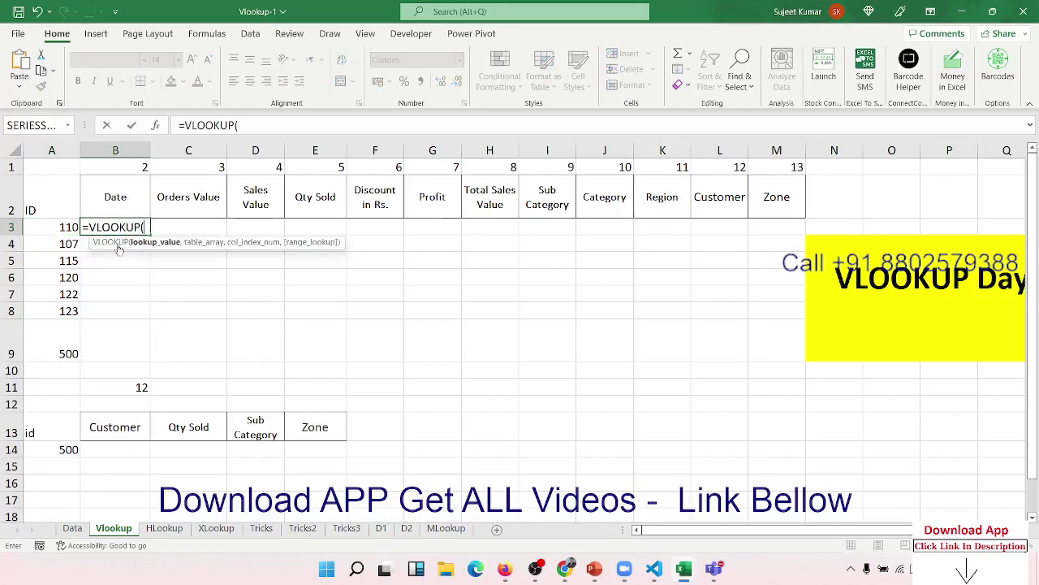
left_click(68, 228)
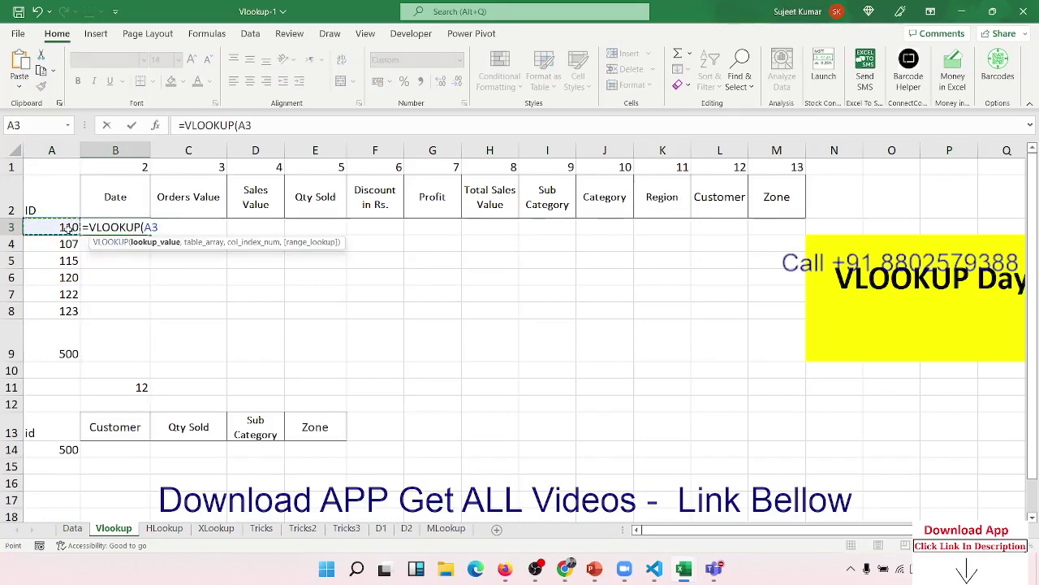
type(",")
left_click(72, 528)
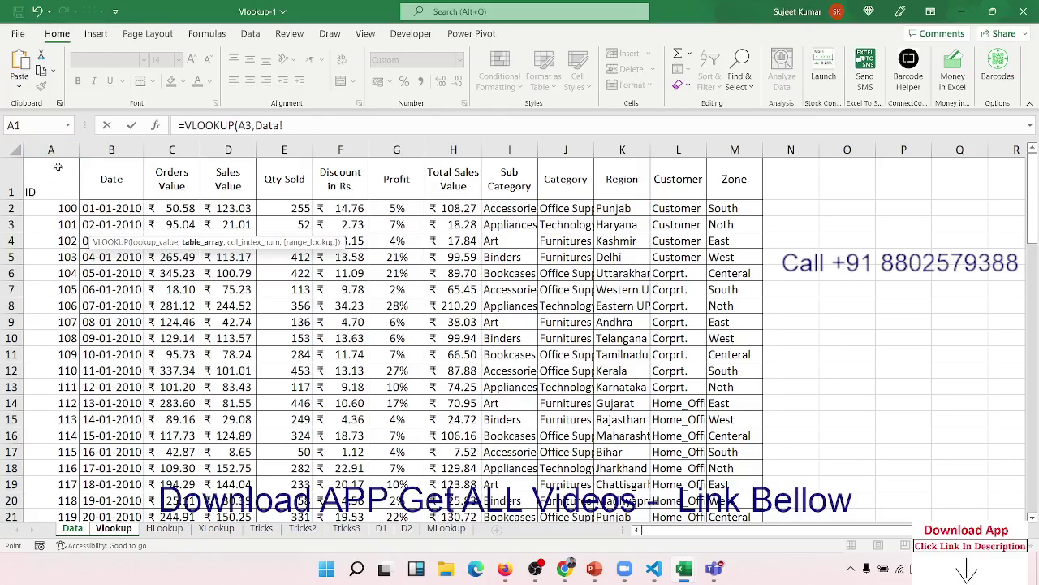
left_click_drag(50, 149, 729, 210)
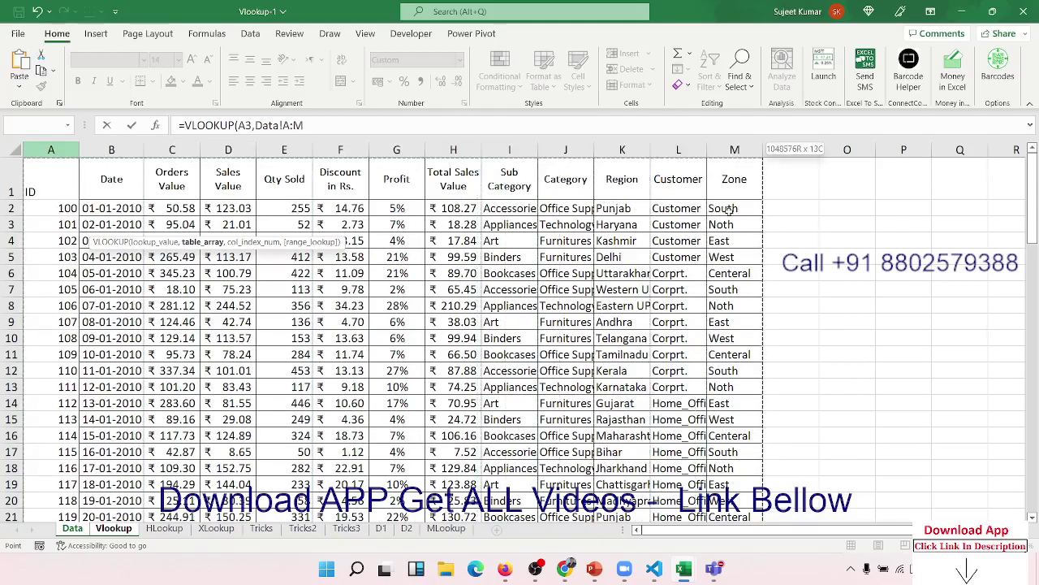
type(",")
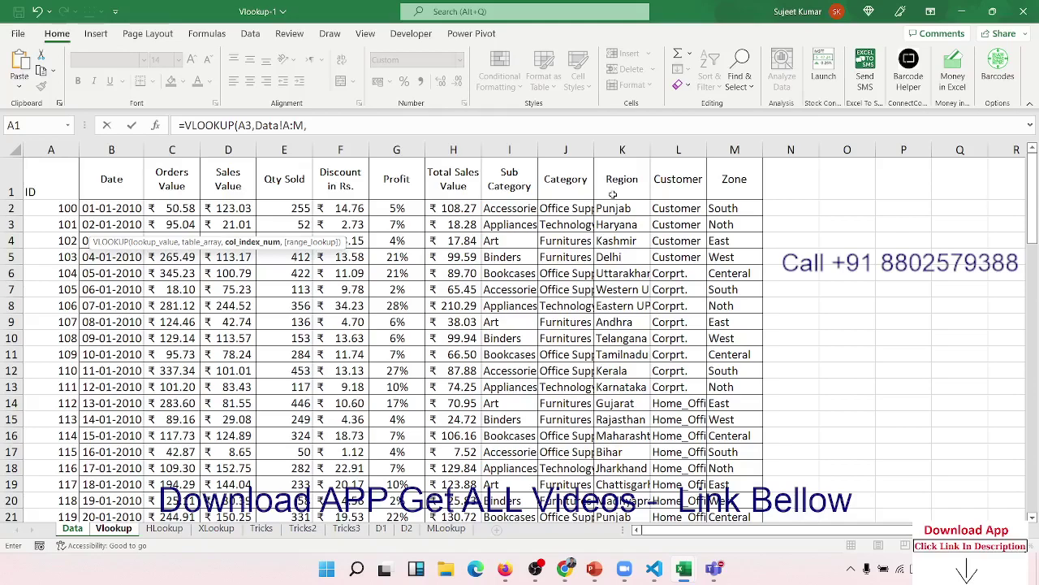
type("2")
type(",")
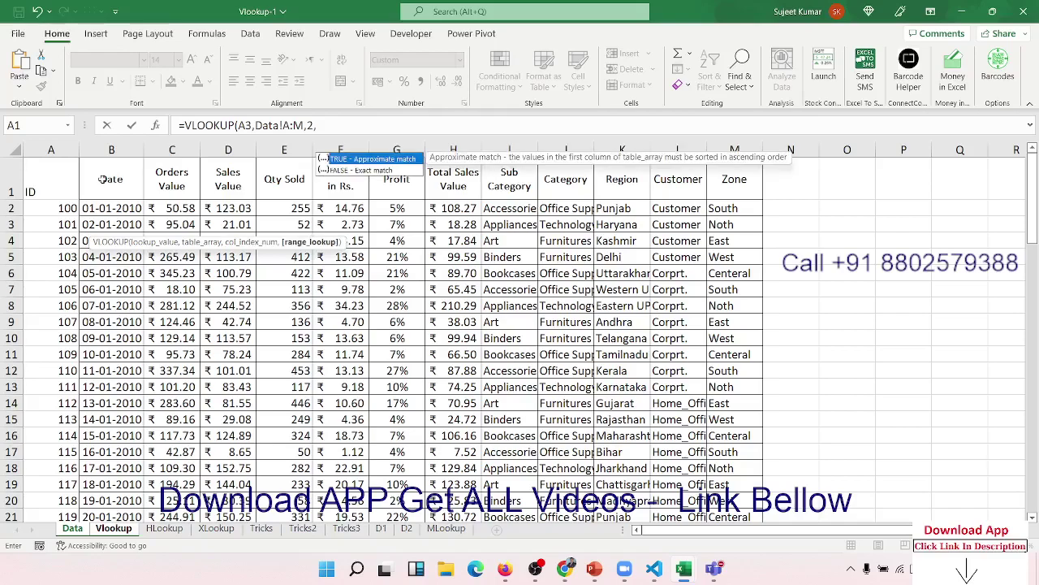
key("Down")
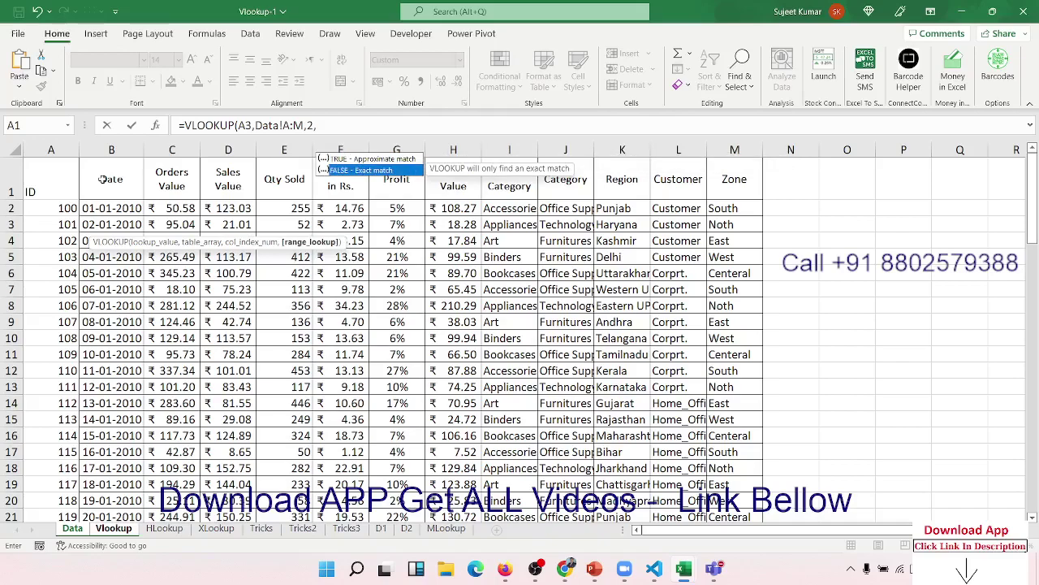
type("0")
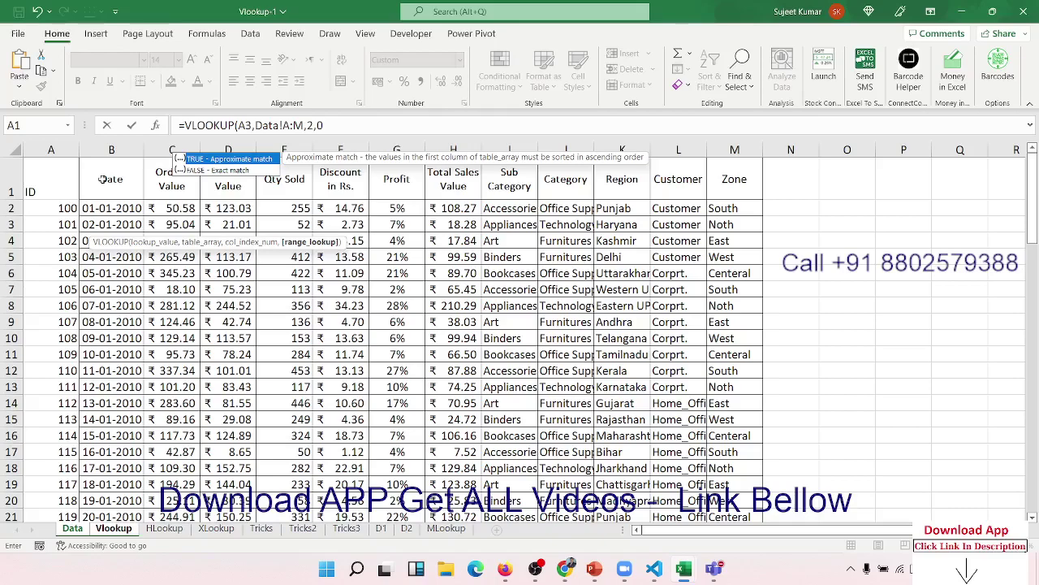
key("Return")
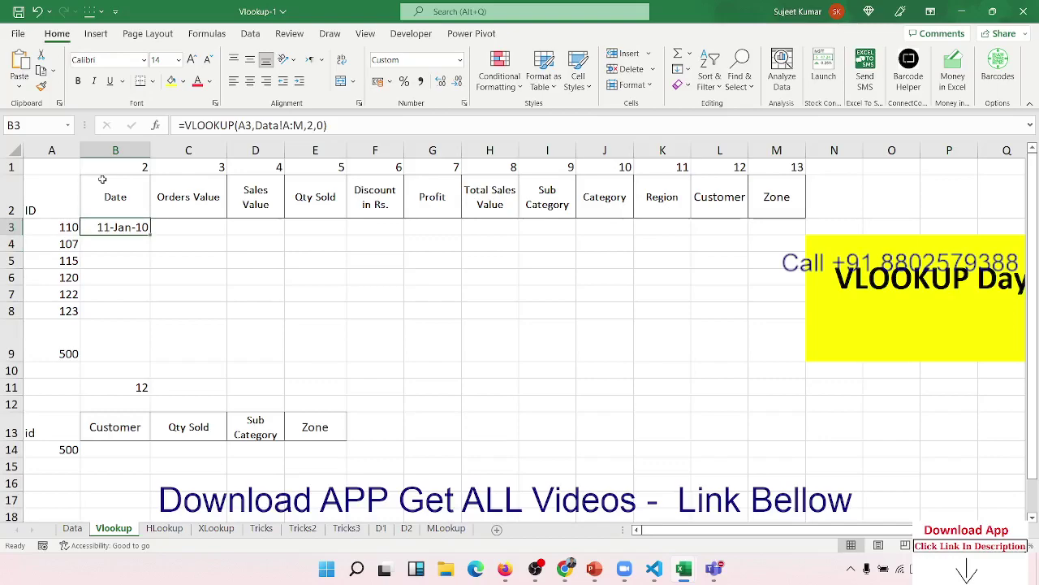
Enter =VLOOKUP(A3,Data!A:M,3,0) in C3, returning Orders Value 337.34355
key("Right")
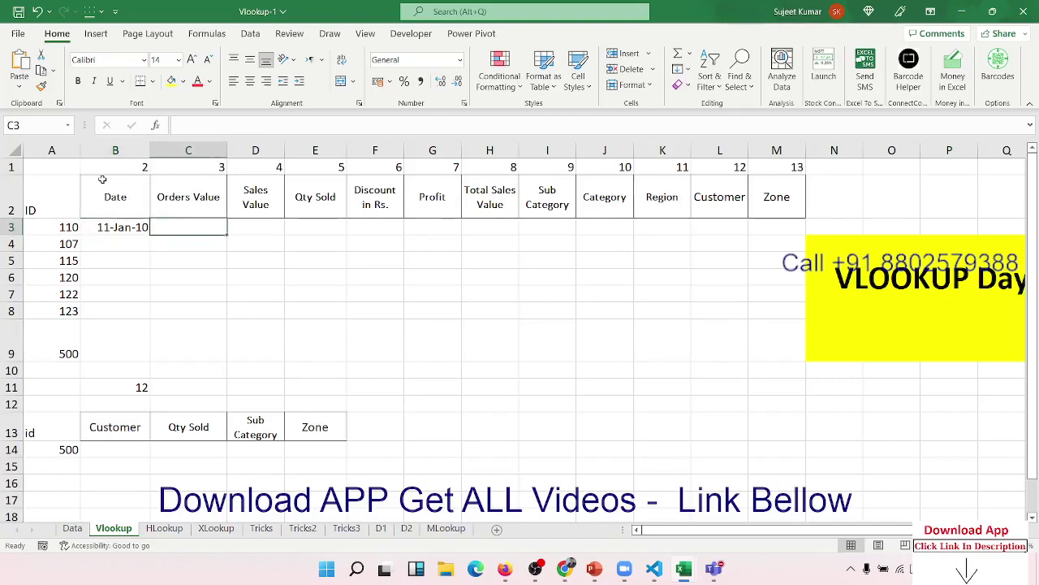
type("=vl")
key("Tab")
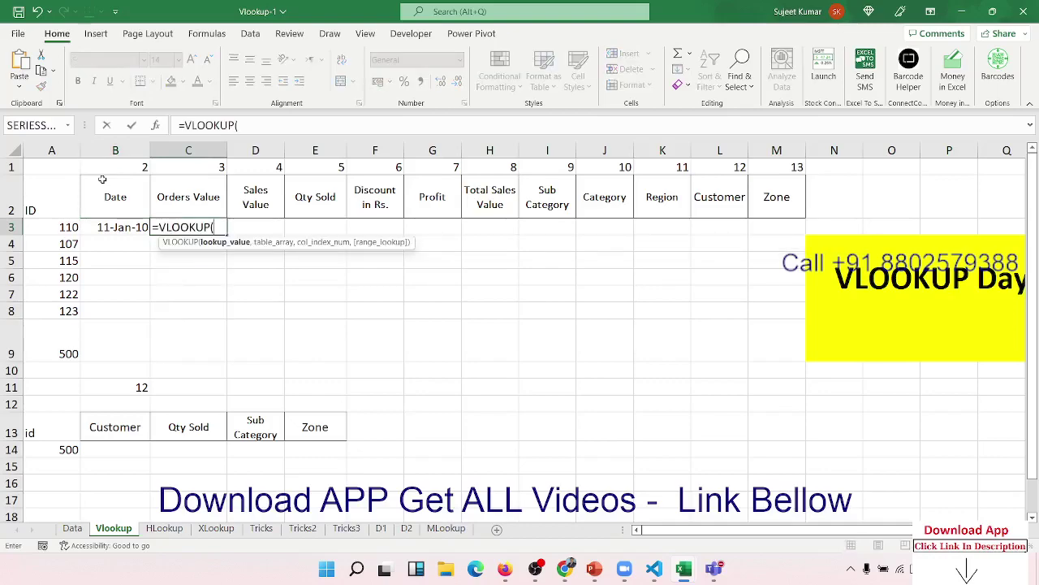
key("Left")
type(",")
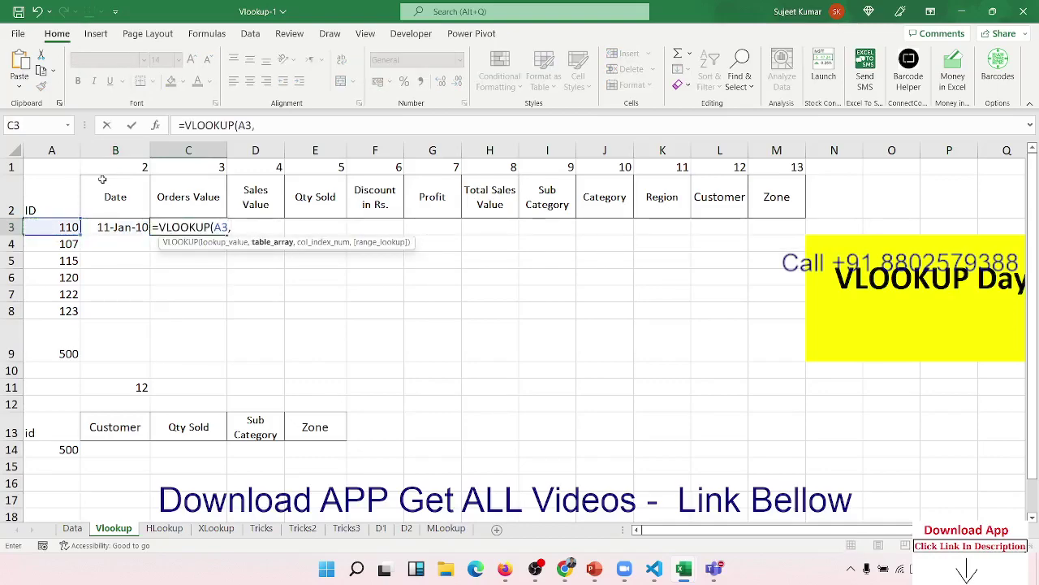
left_click(73, 529)
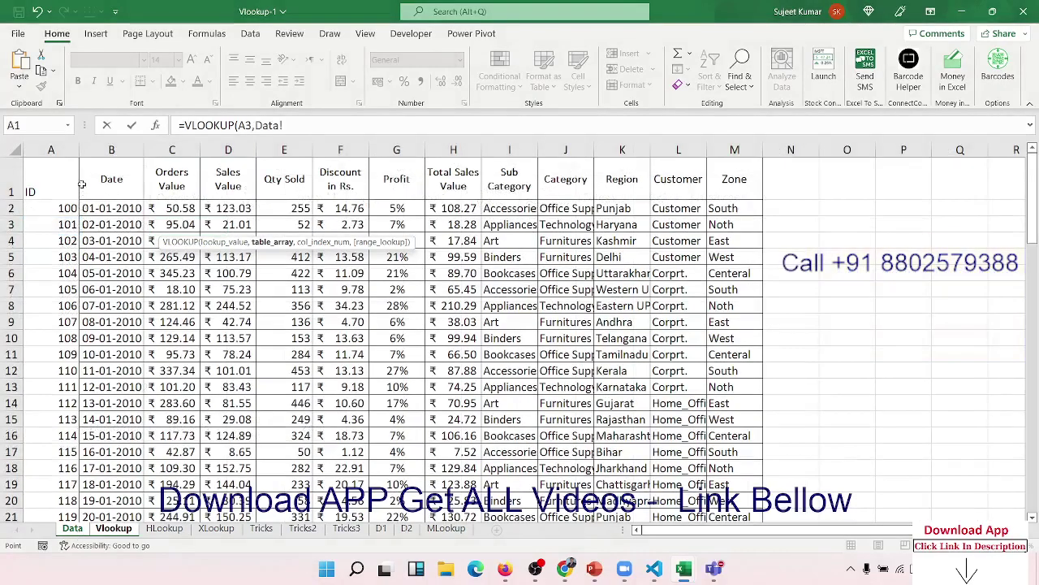
left_click_drag(50, 149, 734, 173)
type(",3,")
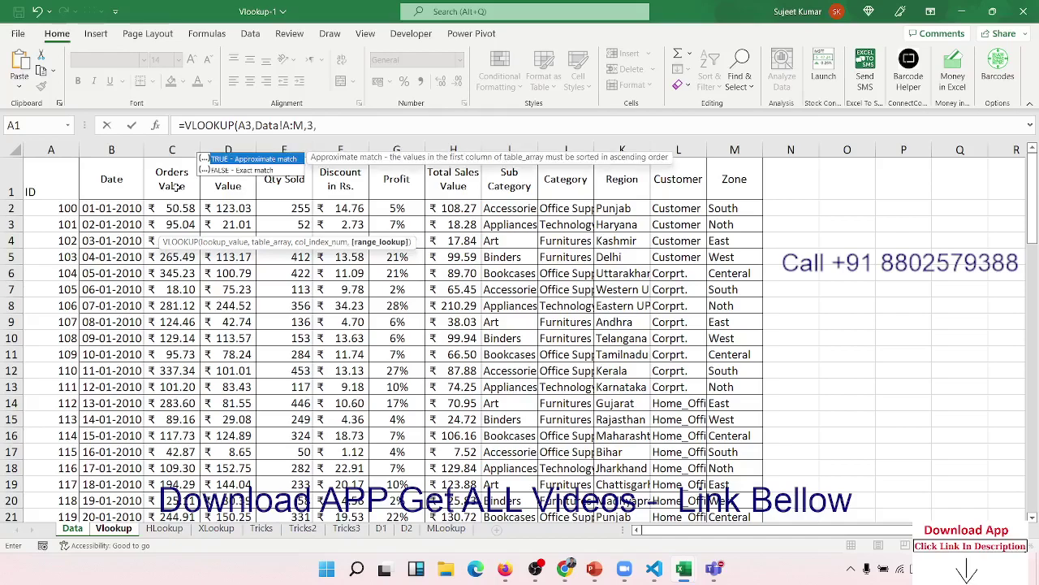
type("0")
key("Return")
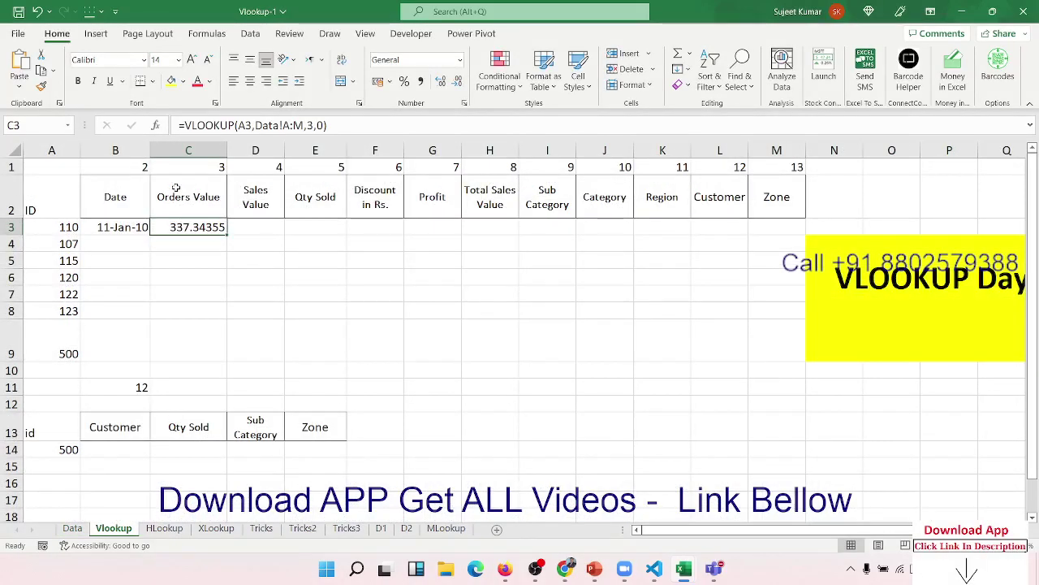
Enter =VLOOKUP(A3,Data!A:M,4,0) in D3, returning Sales Value 101.0145
left_click(278, 227)
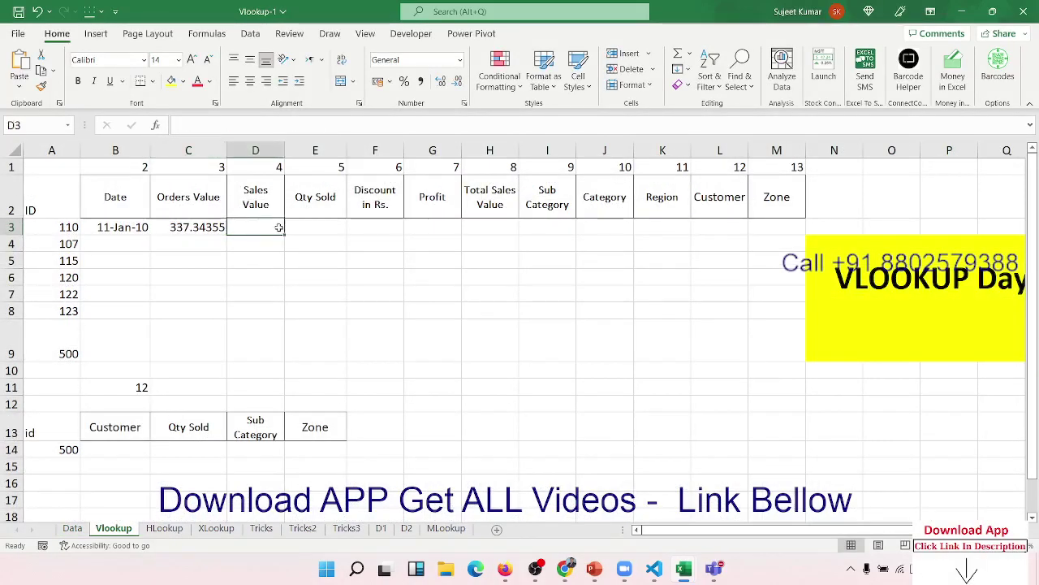
type("=vl")
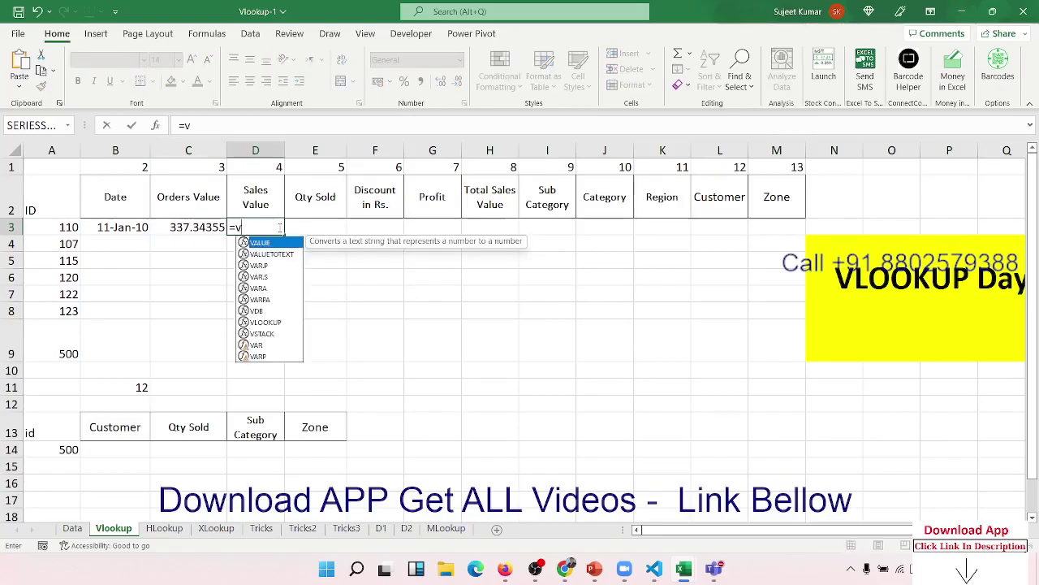
key("Tab")
key("Left")
key("Left")
key("Left")
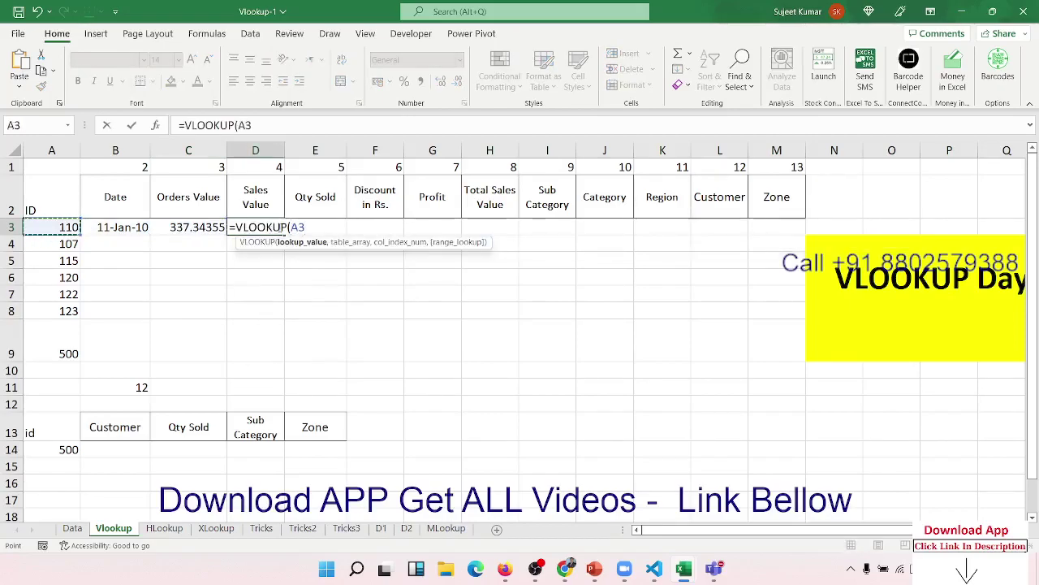
type(",")
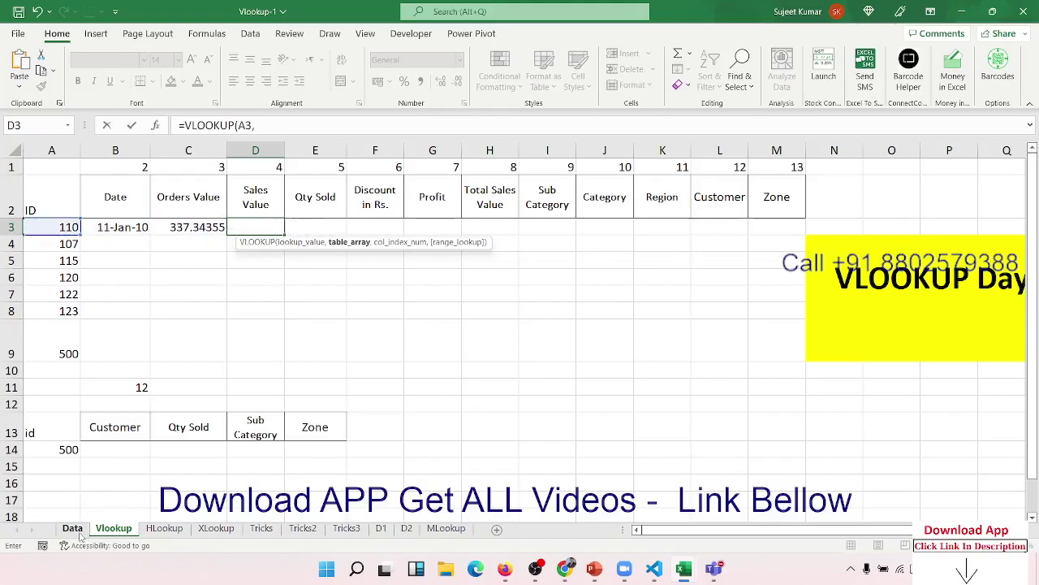
left_click(72, 528)
left_click_drag(50, 149, 743, 149)
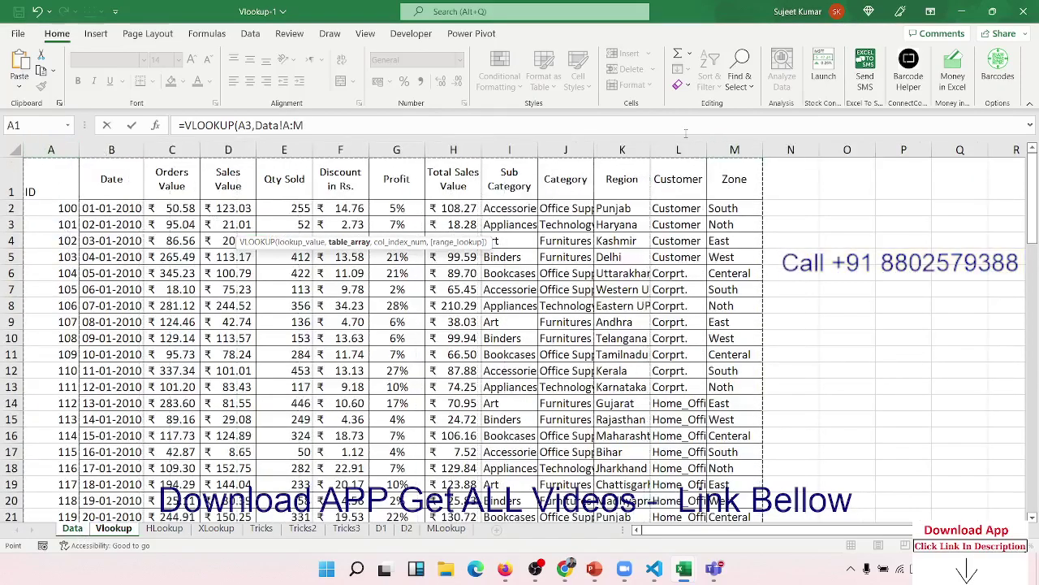
type(",4")
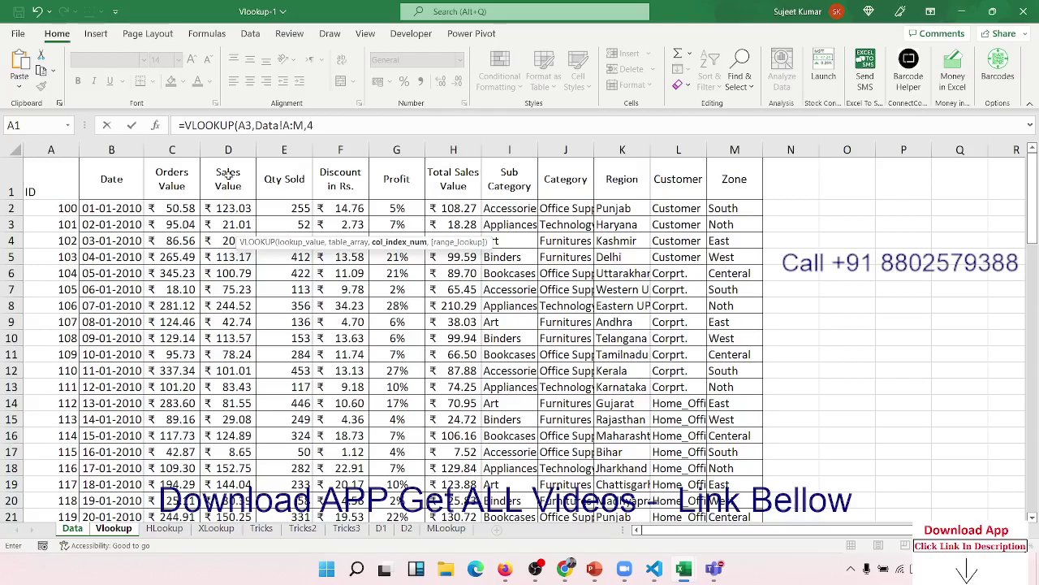
type(",0")
key("Return")
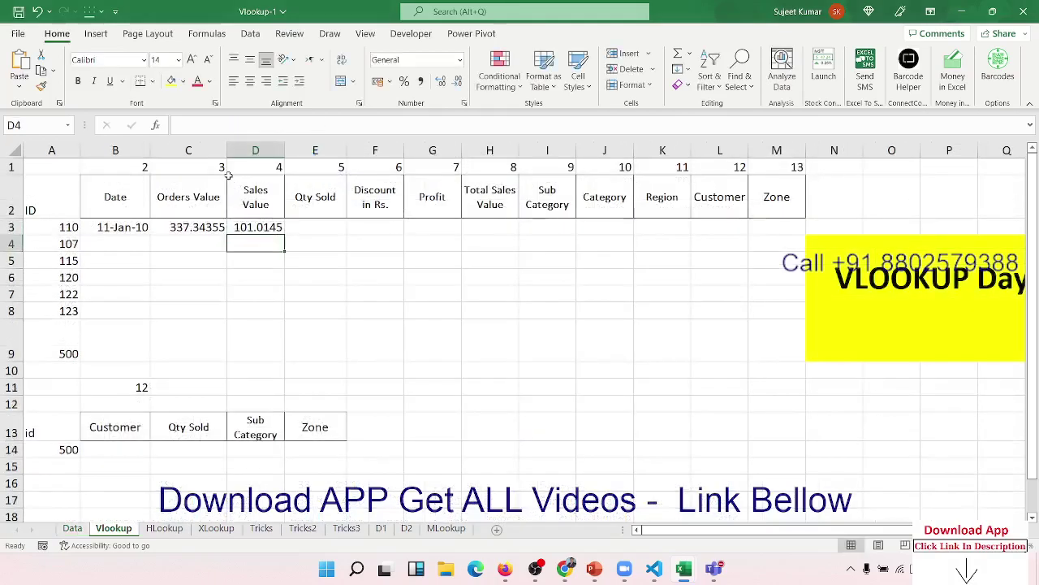
key("Up")
Enter =VLOOKUP(A3,Data!A:M,5,0) in E3, returning Qty Sold 453
key("Right")
type("=")
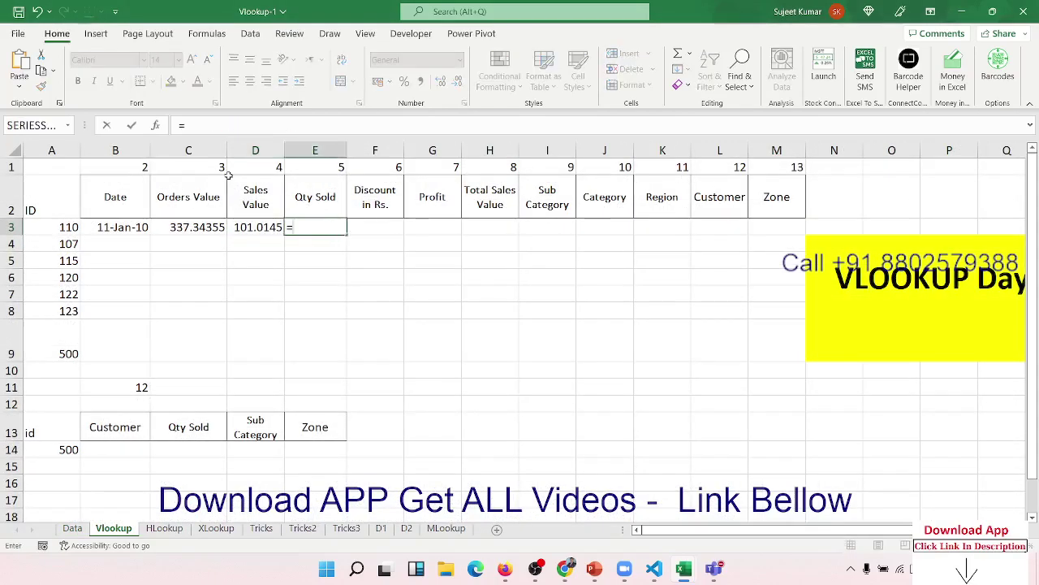
type("l")
key("BackSpace")
type("vl")
key("Tab")
key("Left")
key("Left")
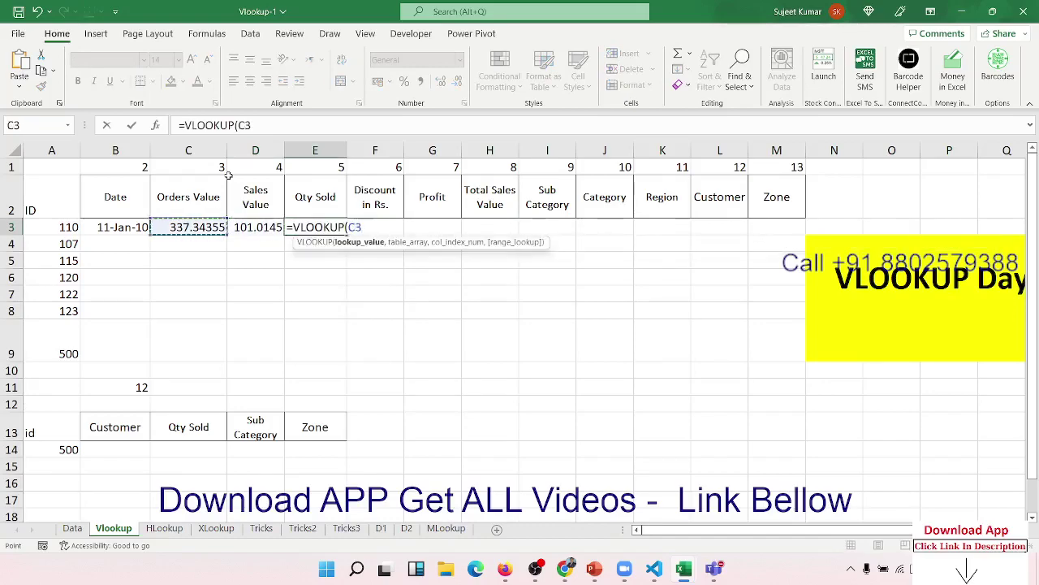
key("Left")
key("Left")
type(",")
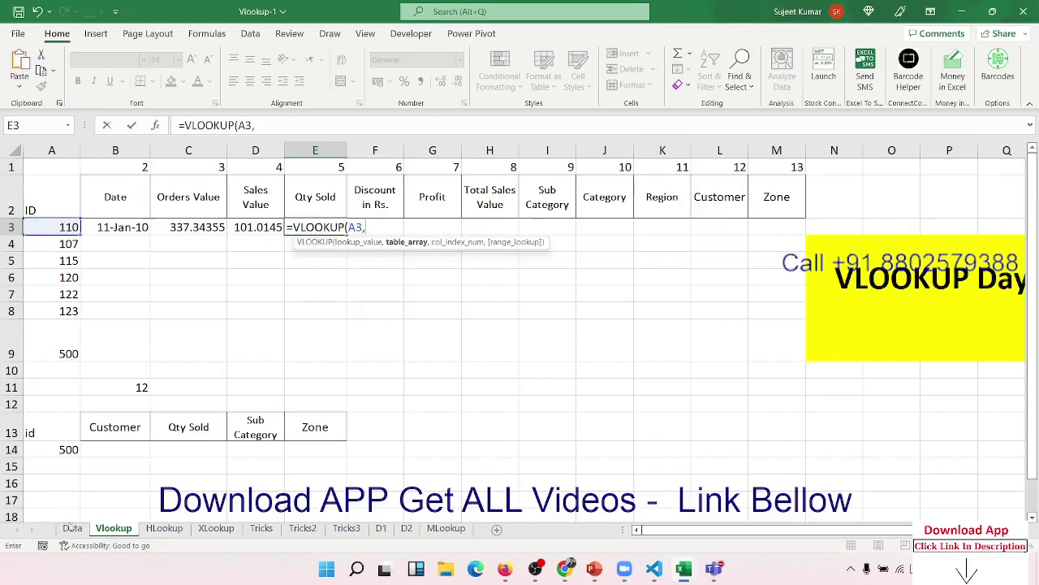
left_click(72, 528)
left_click_drag(49, 150, 745, 165)
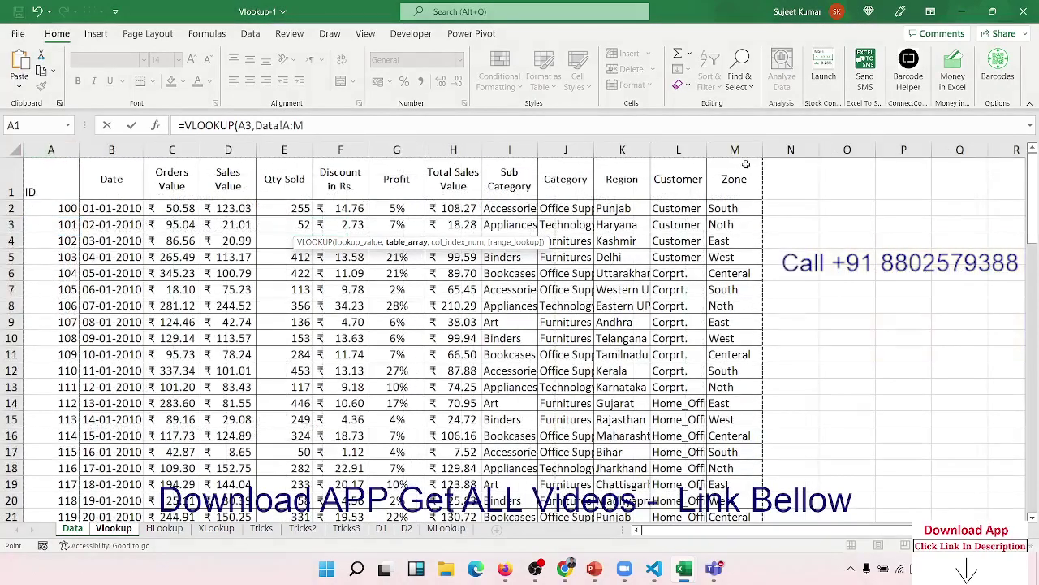
type(",")
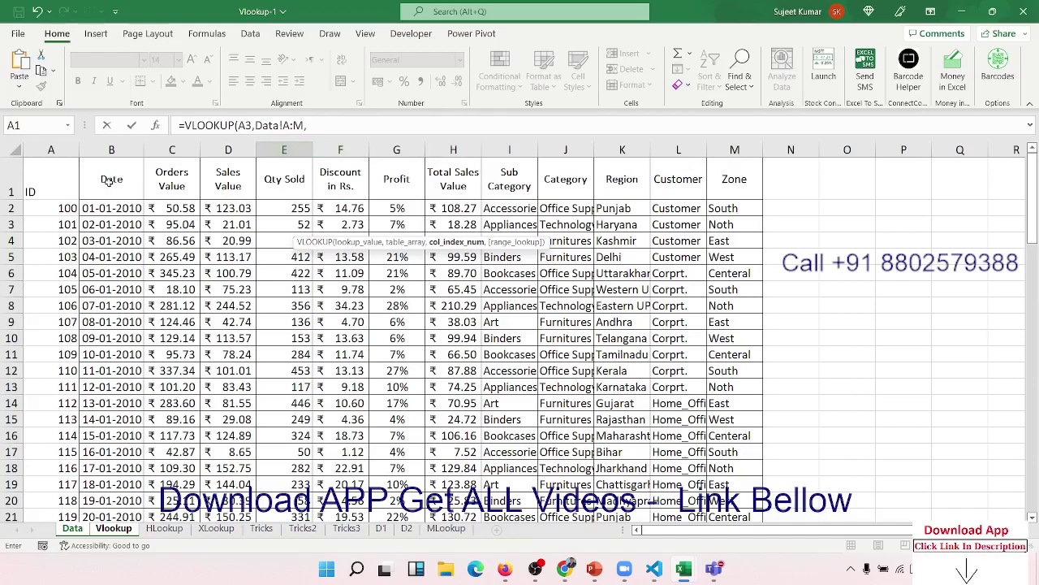
type("5")
type(",0")
key("Return")
Compare the D3 and E3 lookup formulas
key("Up")
key("Left")
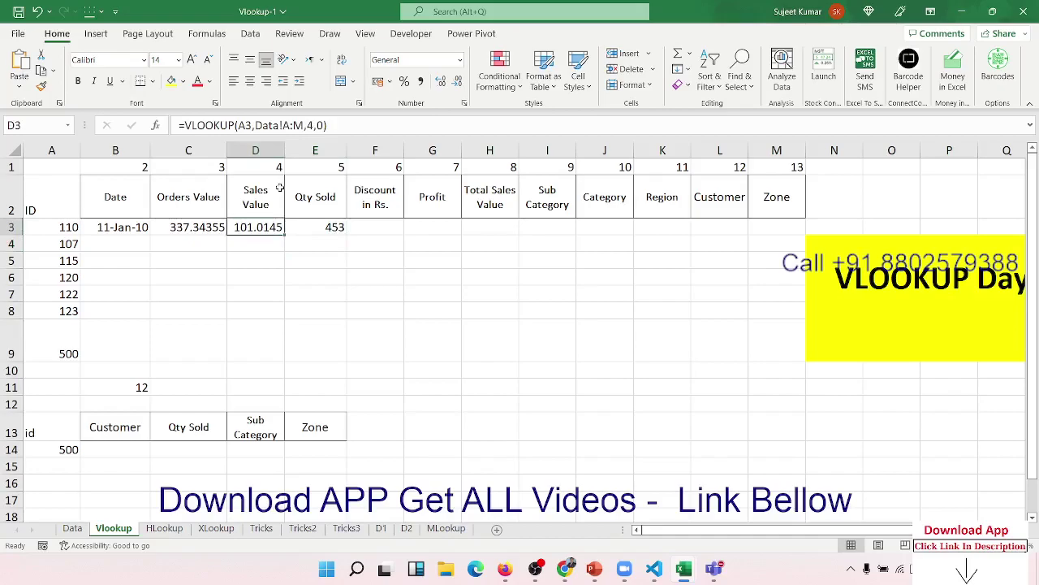
key("Right")
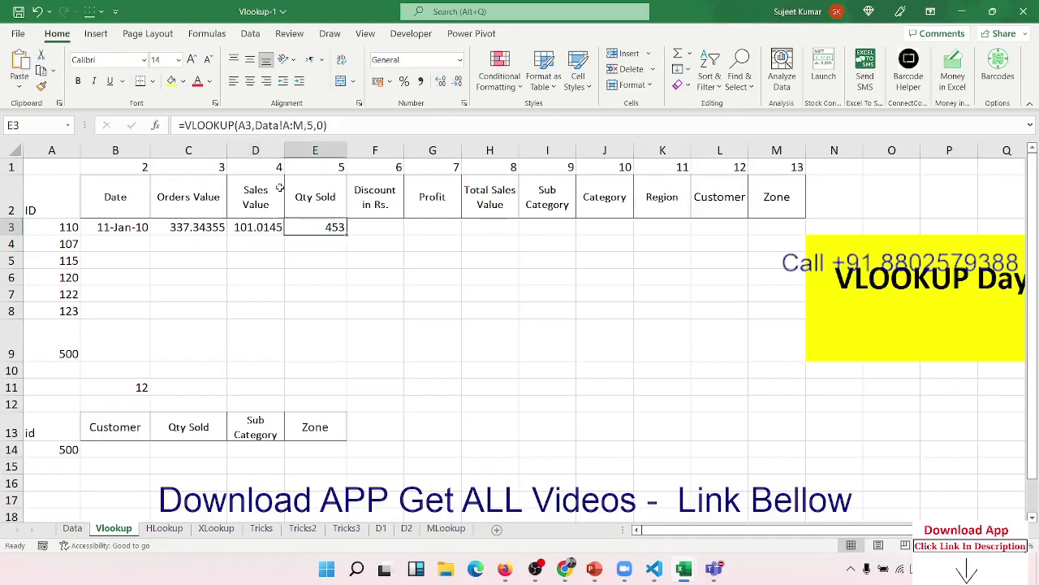
Lock E3's references to =VLOOKUP($A3,Data!$A:$M,5,0)
double_click(331, 228)
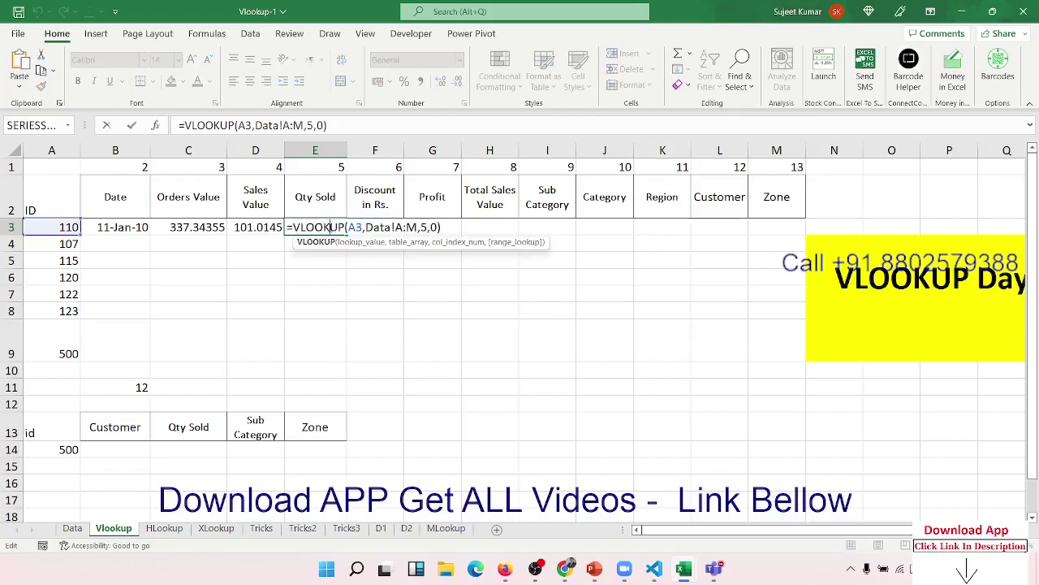
left_click(363, 228)
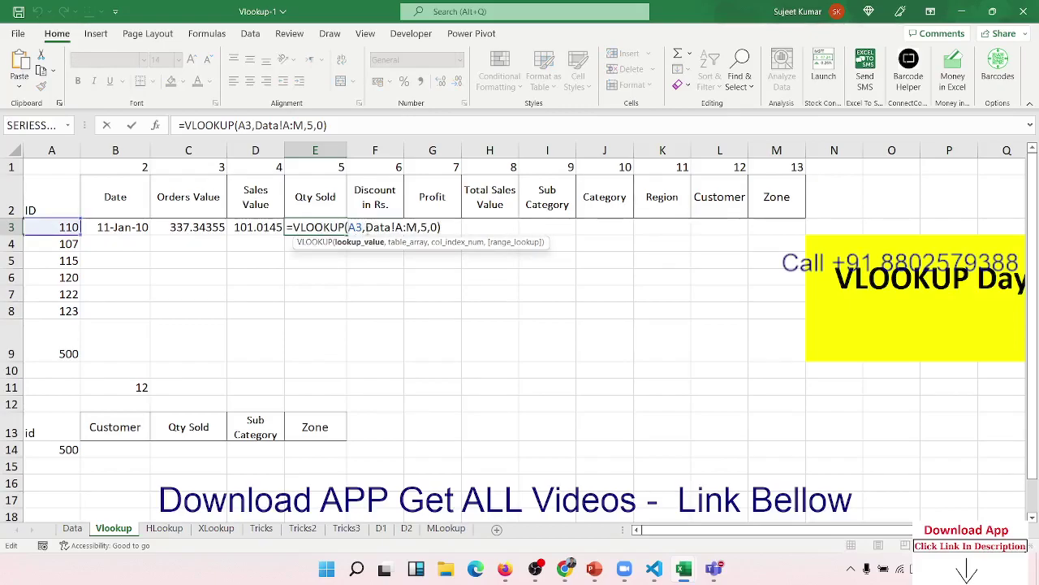
type("$")
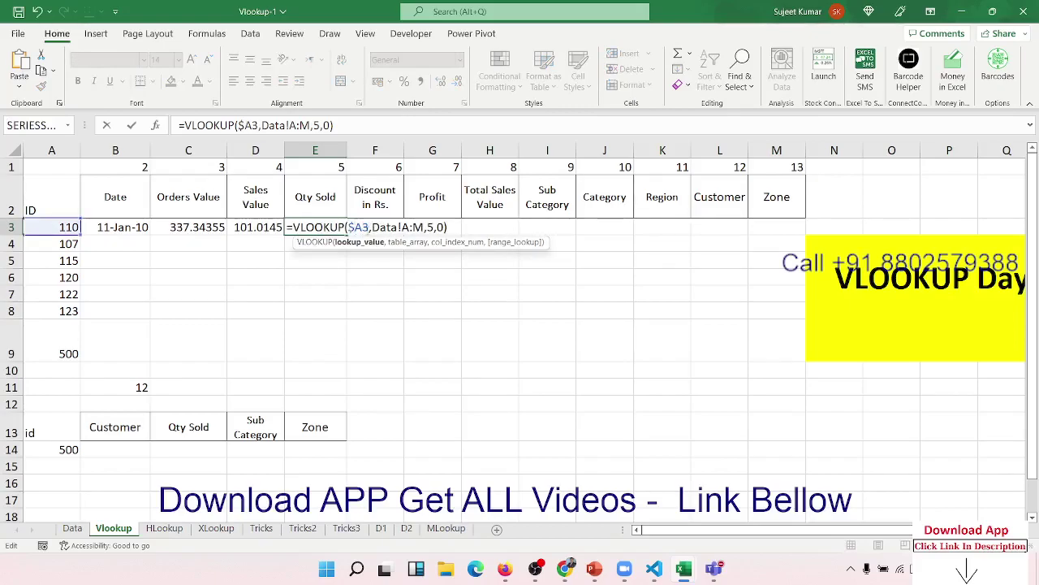
left_click(413, 227)
key("F4")
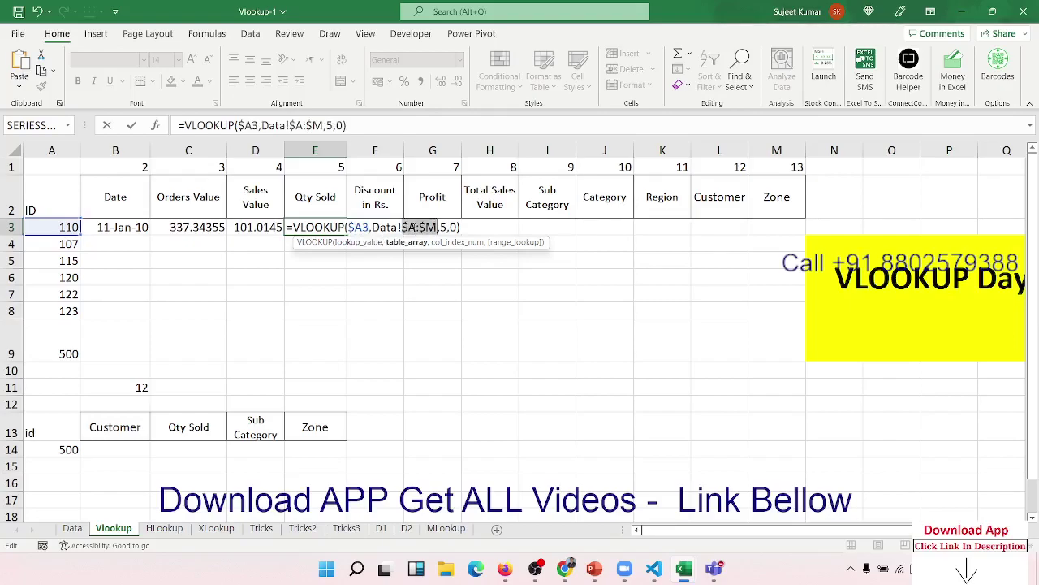
key("Return")
Fill E3's formula across F3:M3, each cell showing 453
key("Up")
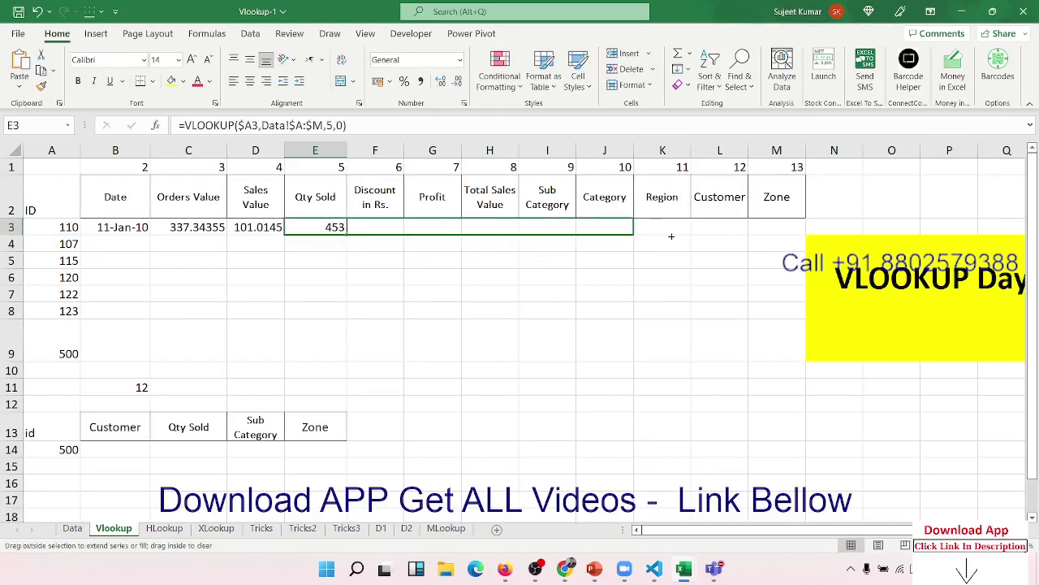
left_click_drag(454, 238, 790, 234)
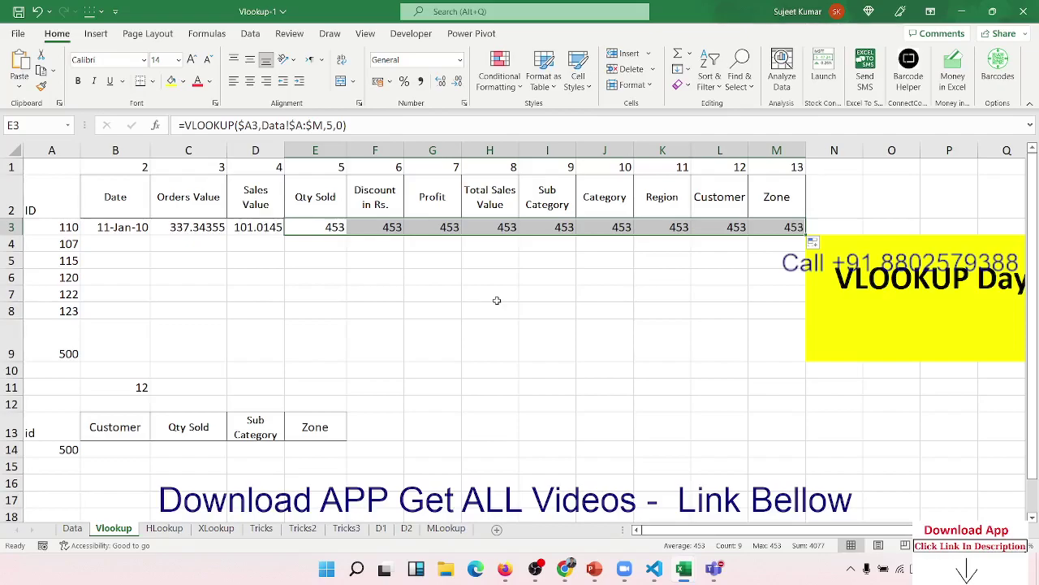
key("Left")
key("Right")
key("Right")
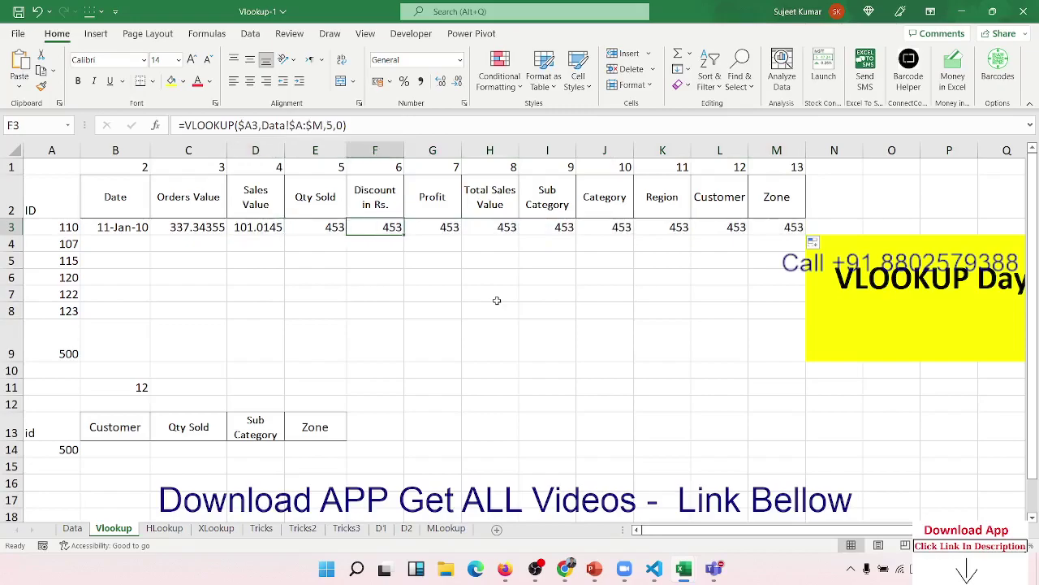
left_click(341, 126)
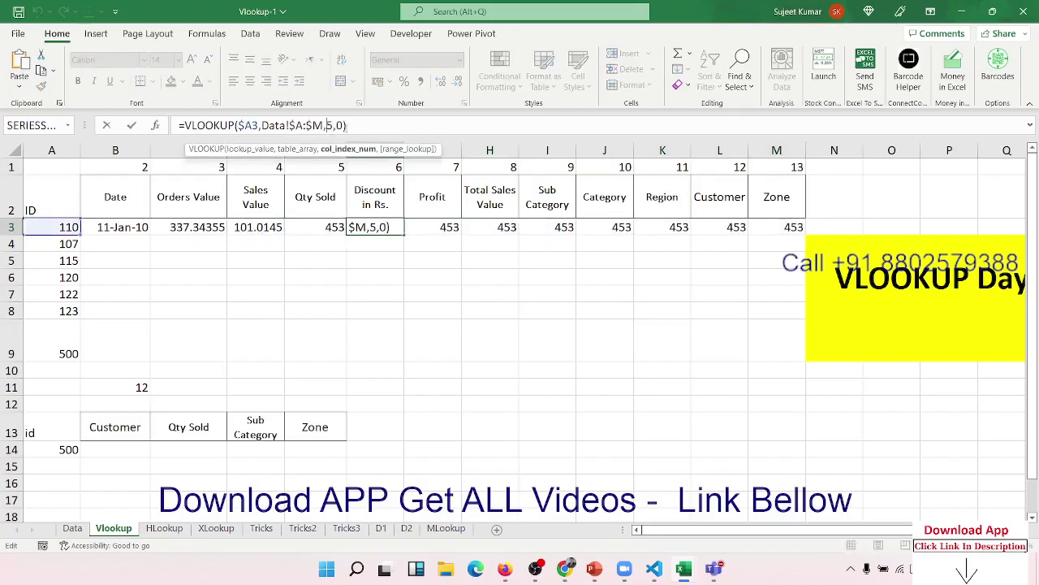
Change the column index to 6 in F3 and 7 in G3
key("BackSpace")
type("6")
key("Return")
key("Up")
key("Right")
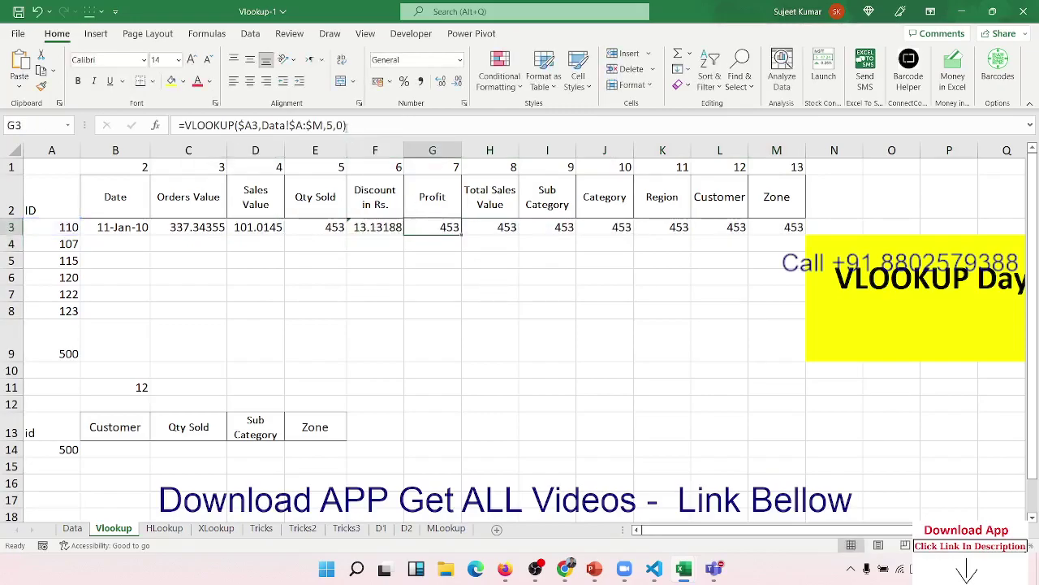
left_click(326, 126)
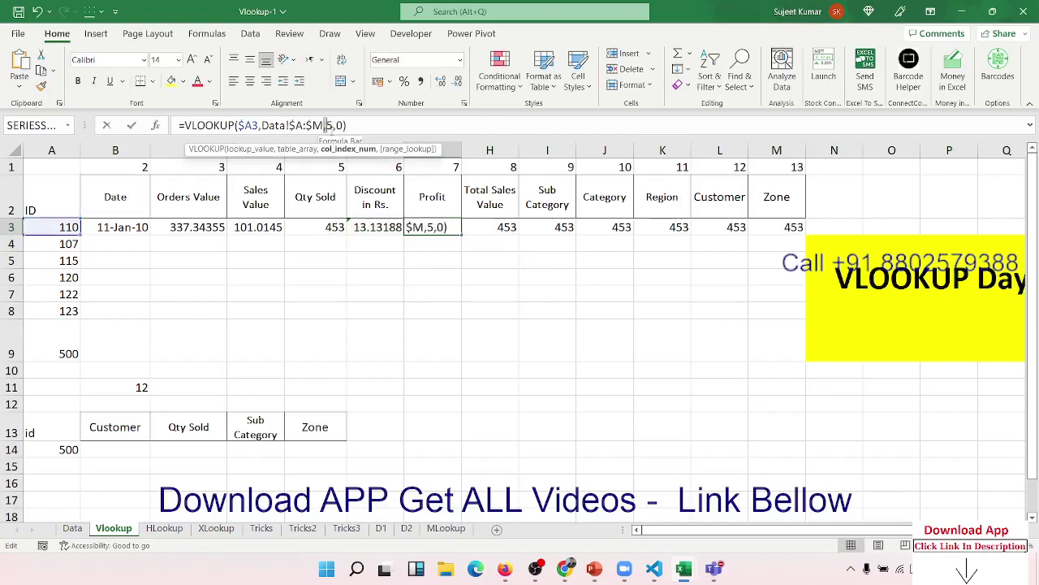
key("Delete")
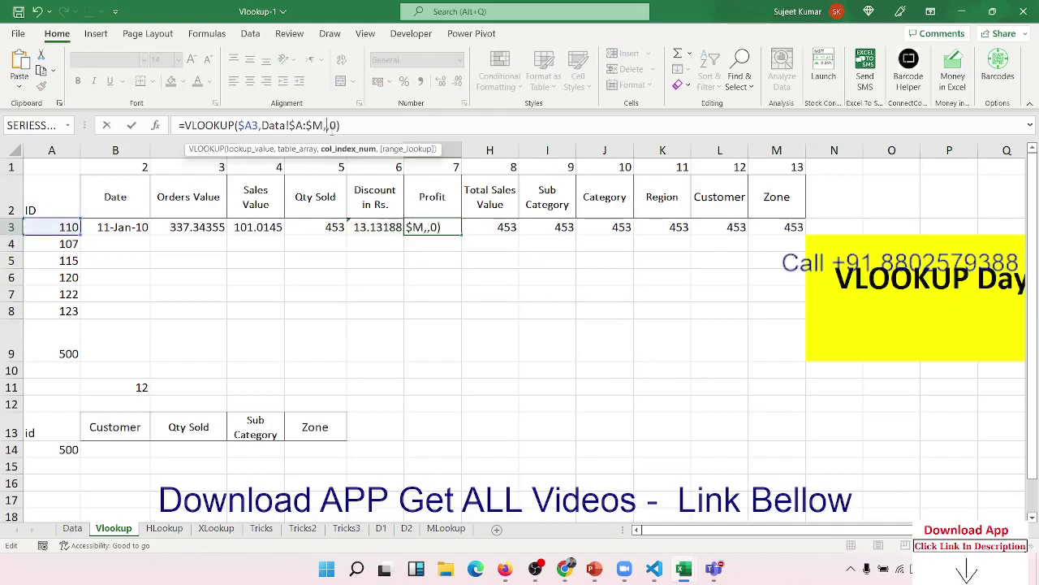
type("7")
key("Return")
key("Up")
Change the column index to 8 in H3 and 9 in I3
key("Right")
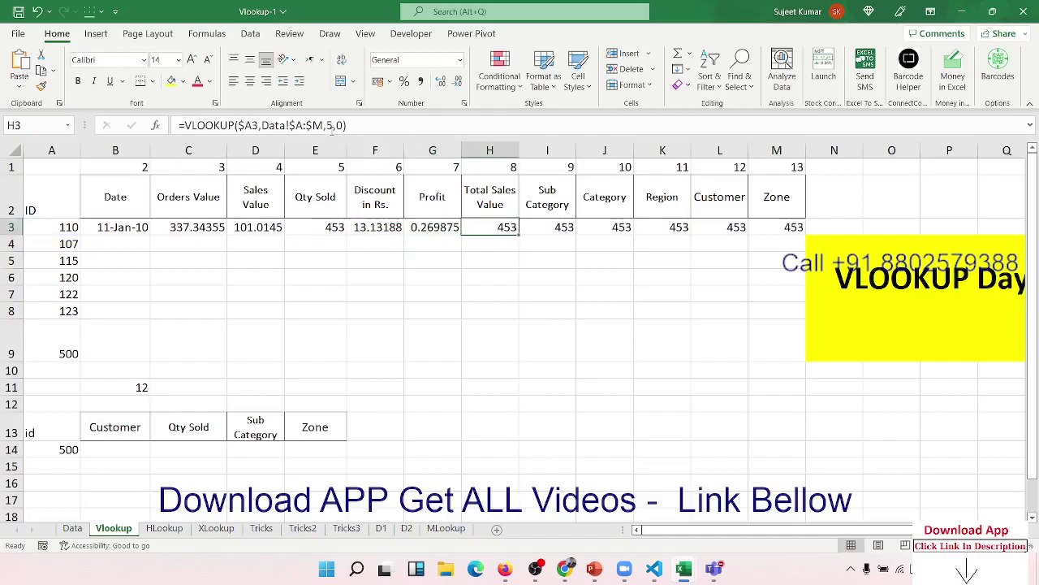
left_click(331, 125)
key("BackSpace")
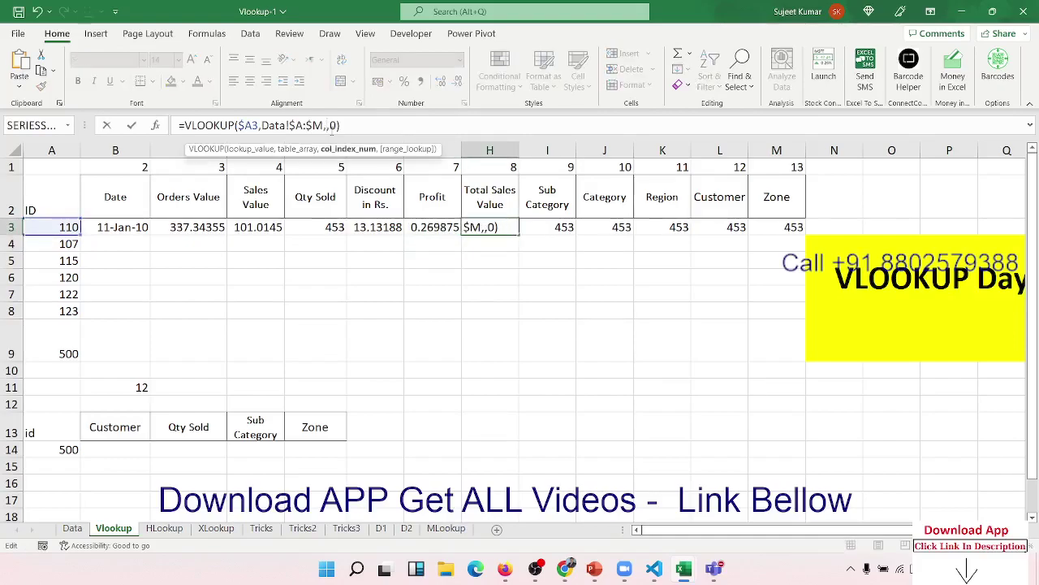
type("8")
key("Return")
key("Up")
key("Right")
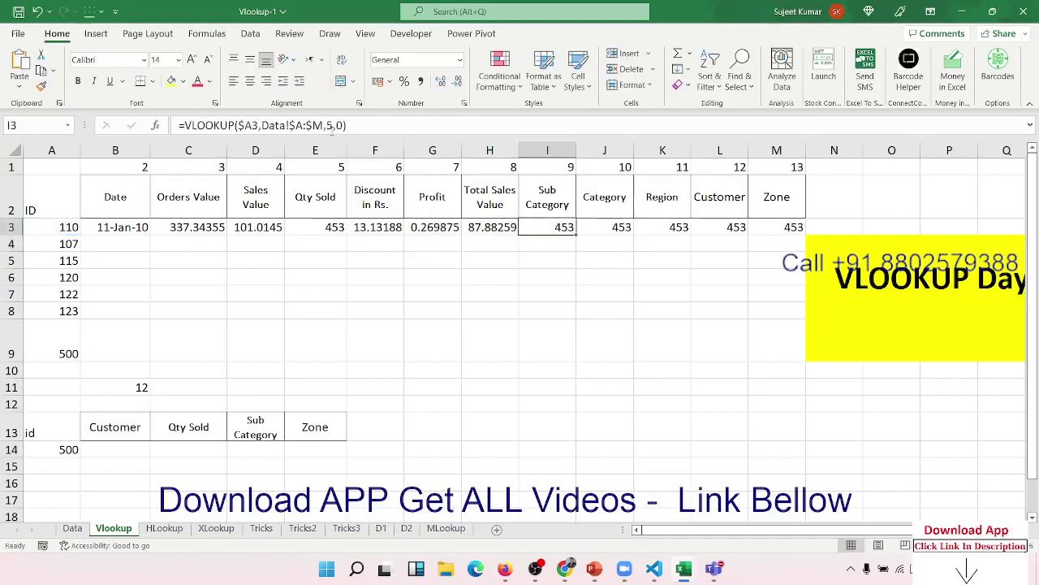
left_click(331, 126)
key("BackSpace")
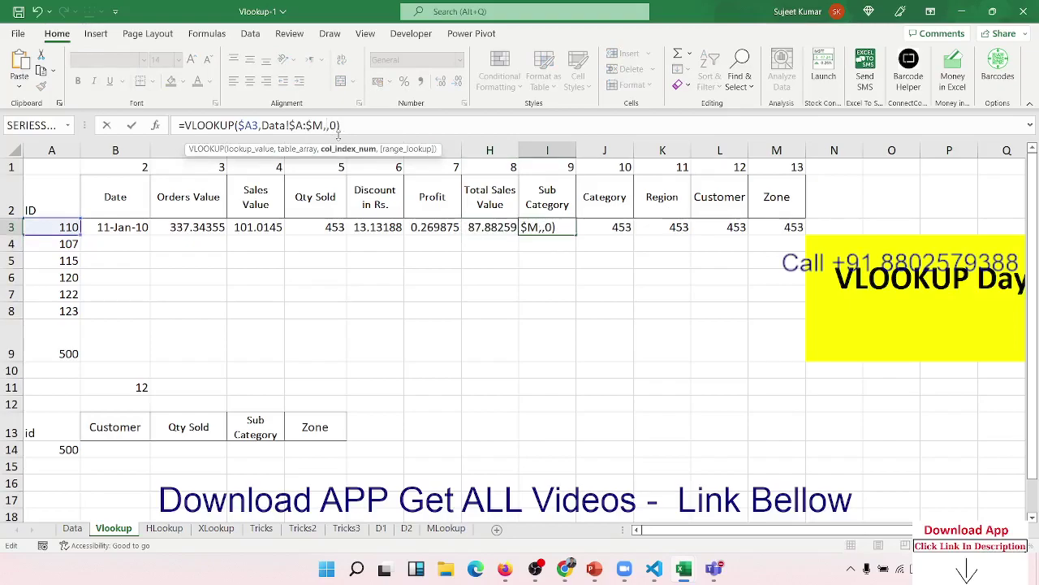
type("9")
key("Return")
Change the column index to 10 in J3 and 11 in K3, showing Region Kerala
key("Up")
key("Right")
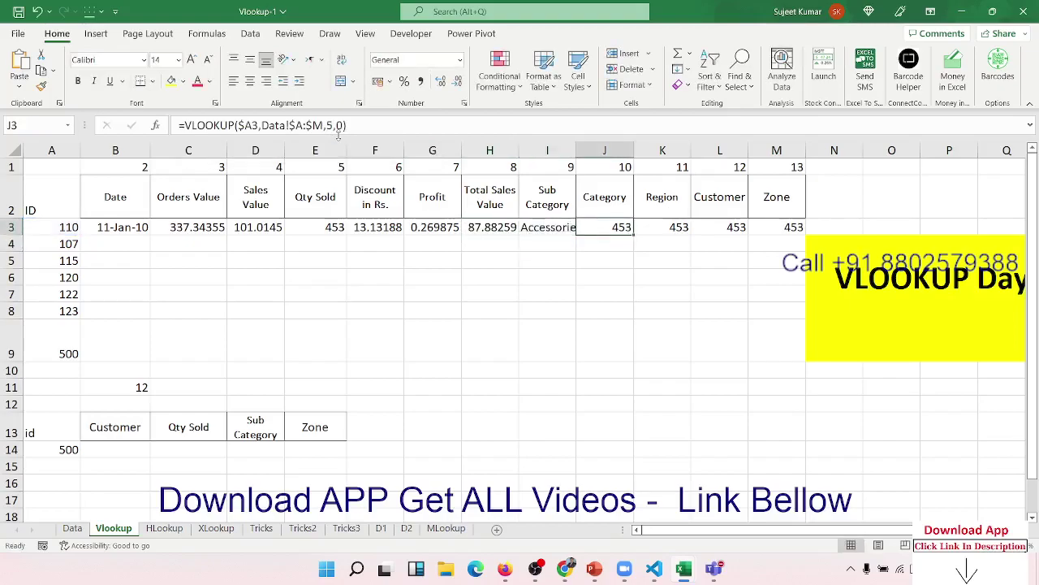
left_click(334, 125)
key("BackSpace")
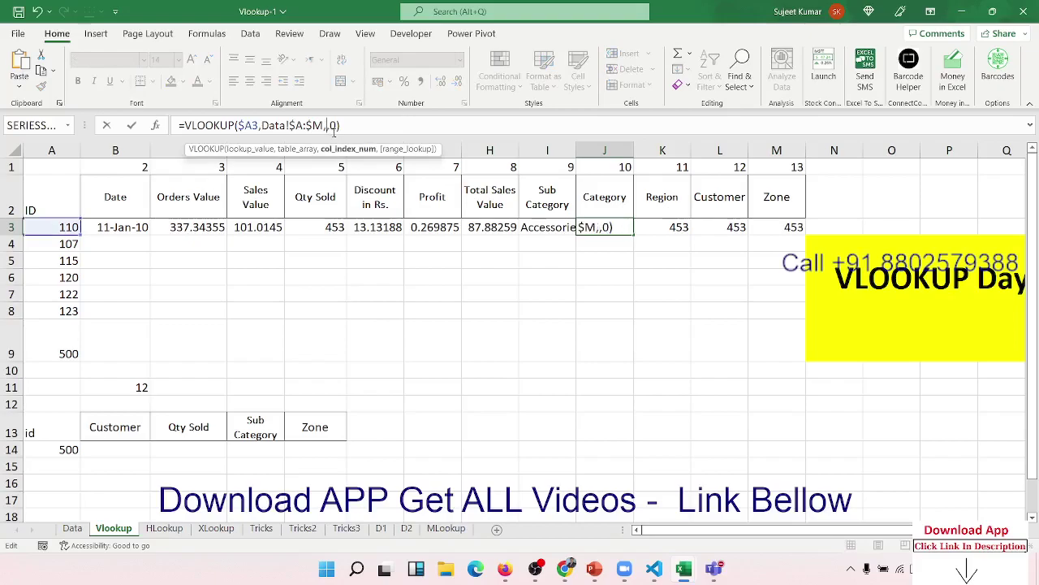
type("10")
key("Return")
key("Up")
key("Right")
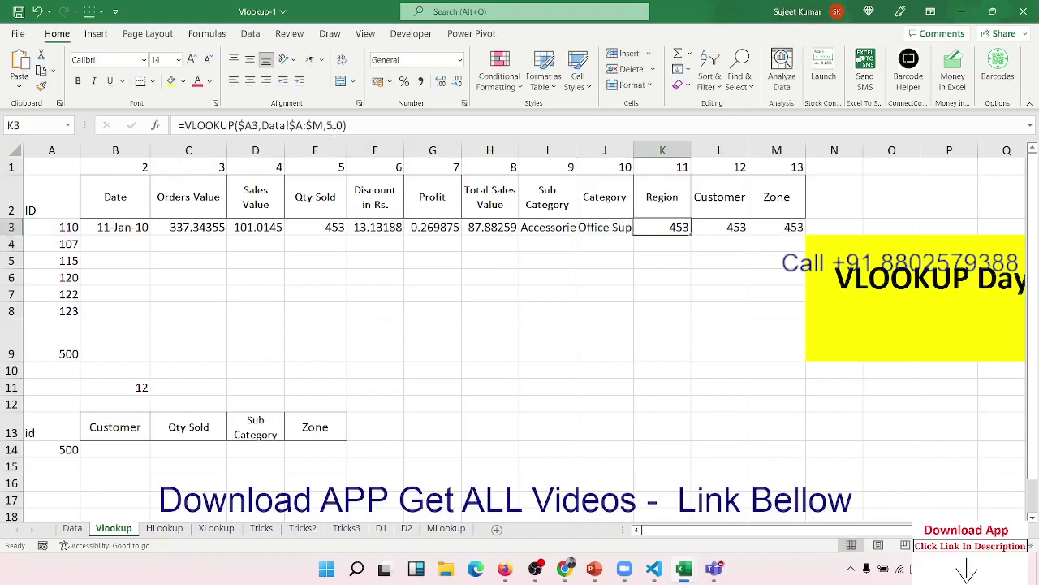
left_click(329, 126)
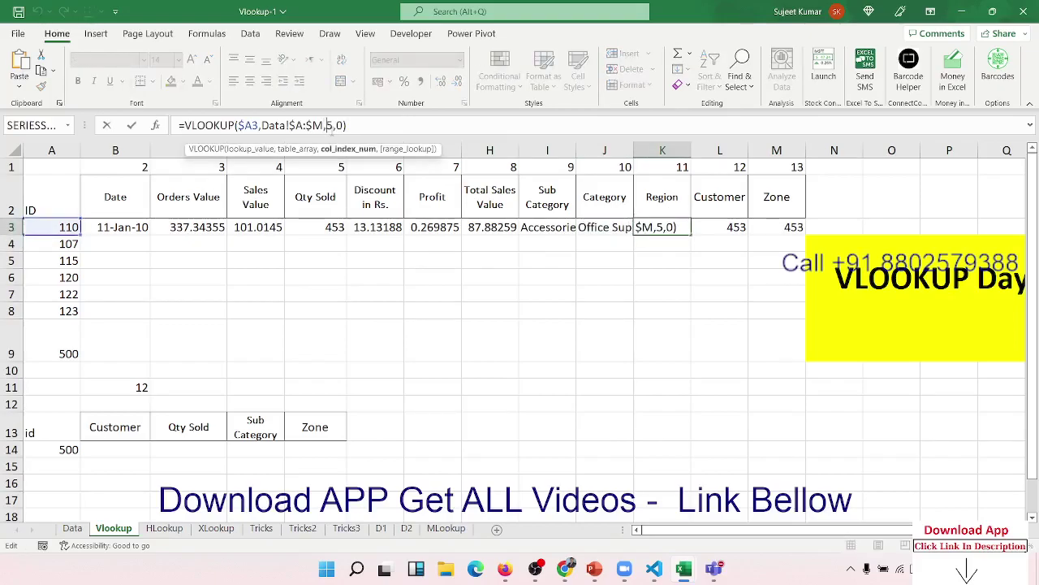
key("BackSpace")
type("11")
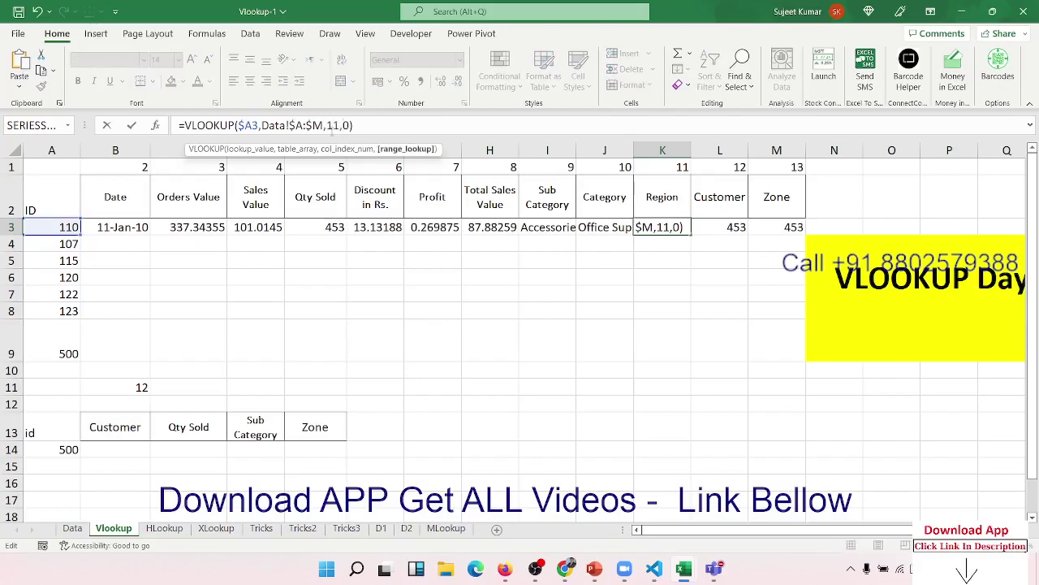
key("Return")
Set L3 to column 12 (Corprt.) and M3 to column 13 (South), then review row 3
key("Right")
key("Up")
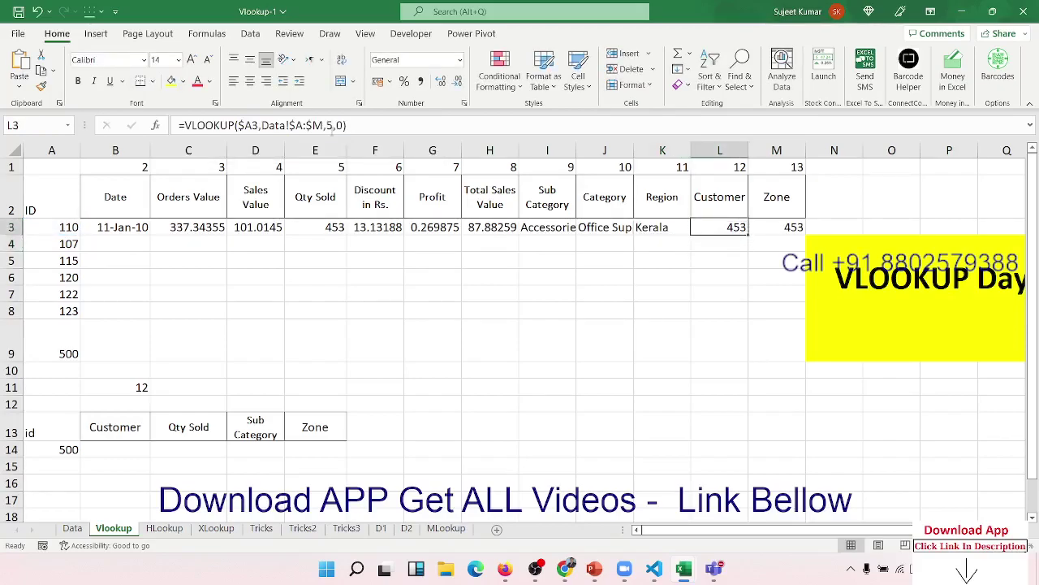
left_click(332, 126)
key("BackSpace")
type("1")
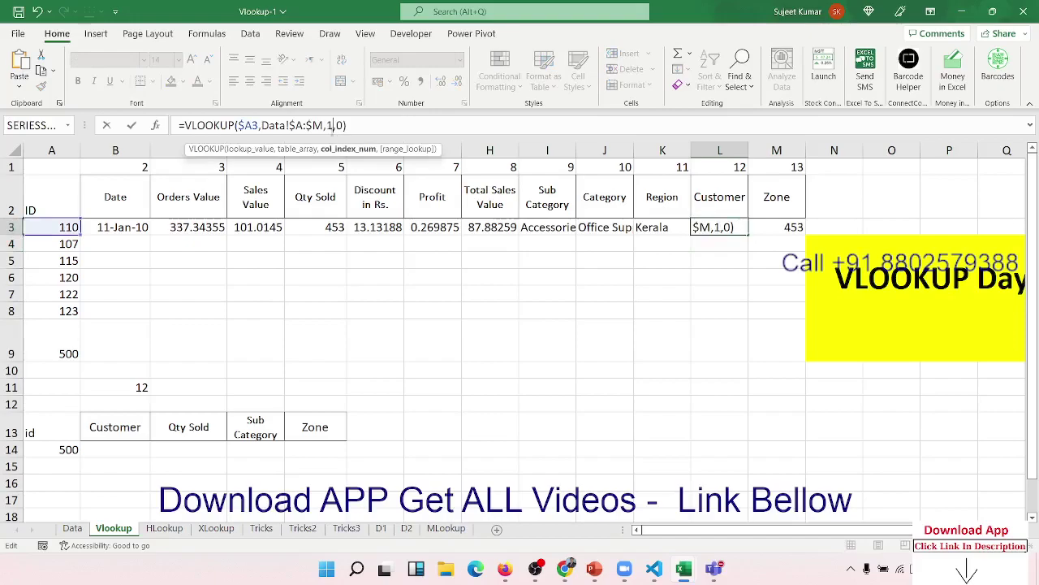
type("2")
key("Return")
key("Right")
key("Up")
left_click(333, 126)
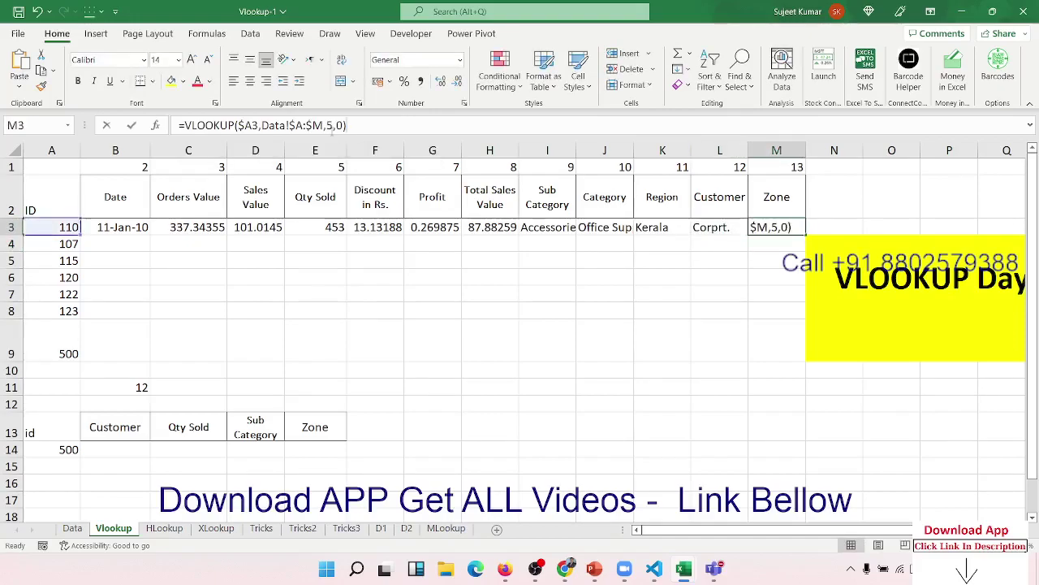
key("BackSpace")
type("13")
key("Return")
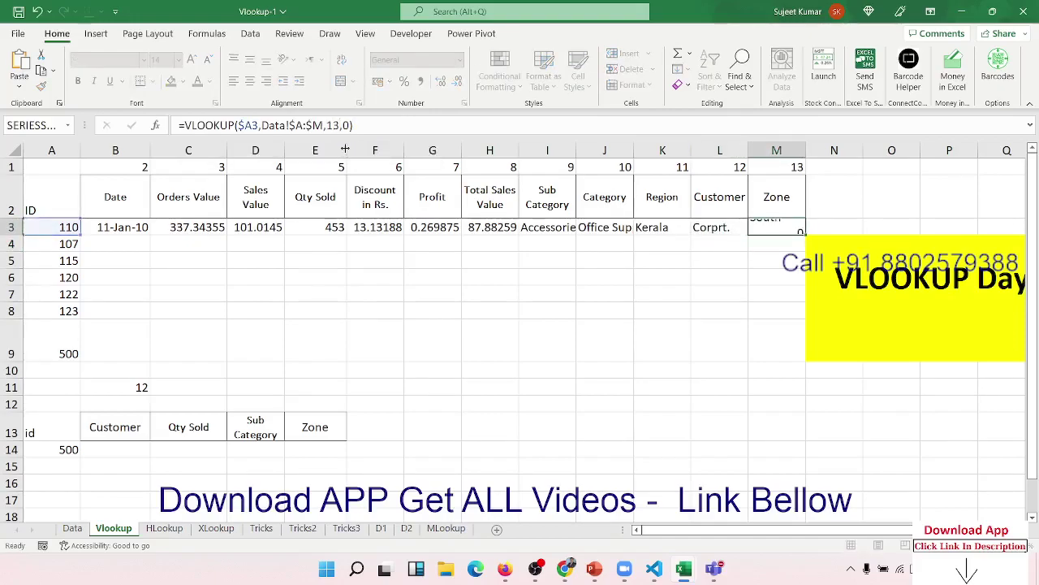
key("Up")
key("Left")
key("Left")
key("Left")
key("Left")
key("Left")
key("Left")
key("Left")
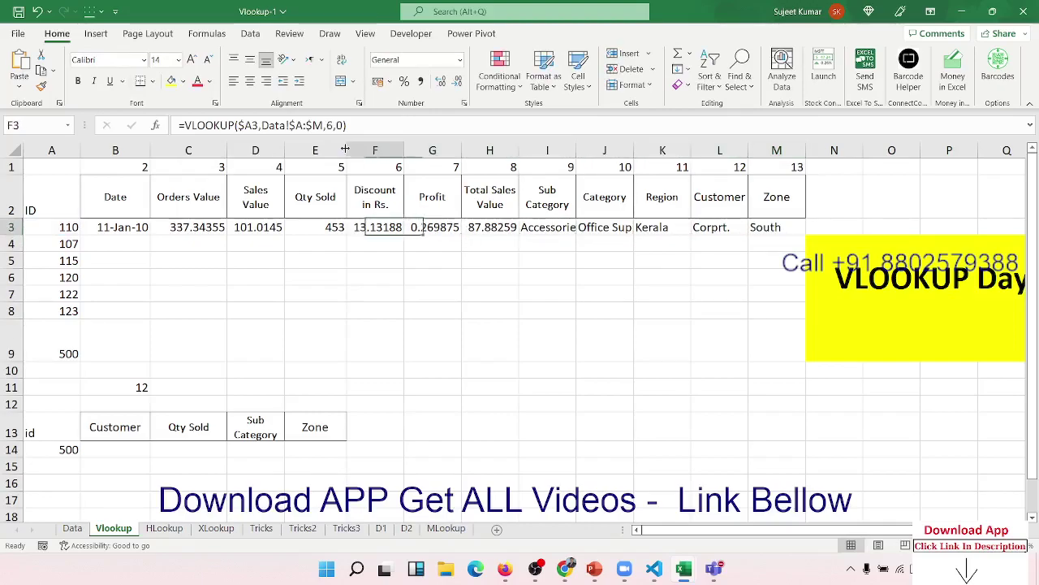
key("Left")
key("Left")
key("Left")
key("Left")
key("Left")
Compare the column indexes in the row 3 lookup formulas, ending on D3
key("Right")
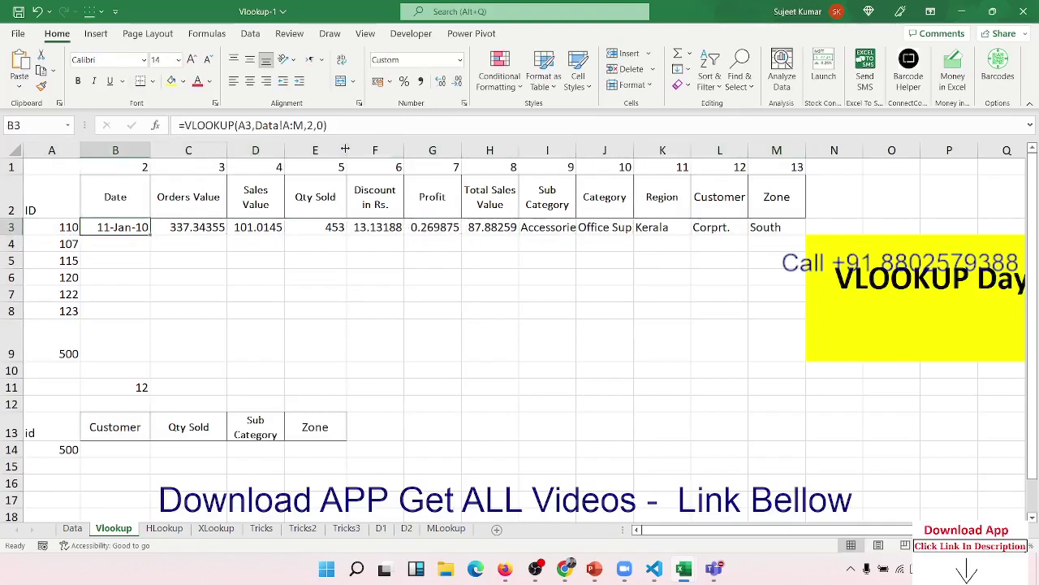
key("Right")
key("Right")
key("Right")
key("Right")
key("Right")
key("Right")
key("Right")
key("Right")
key("Right")
key("Right")
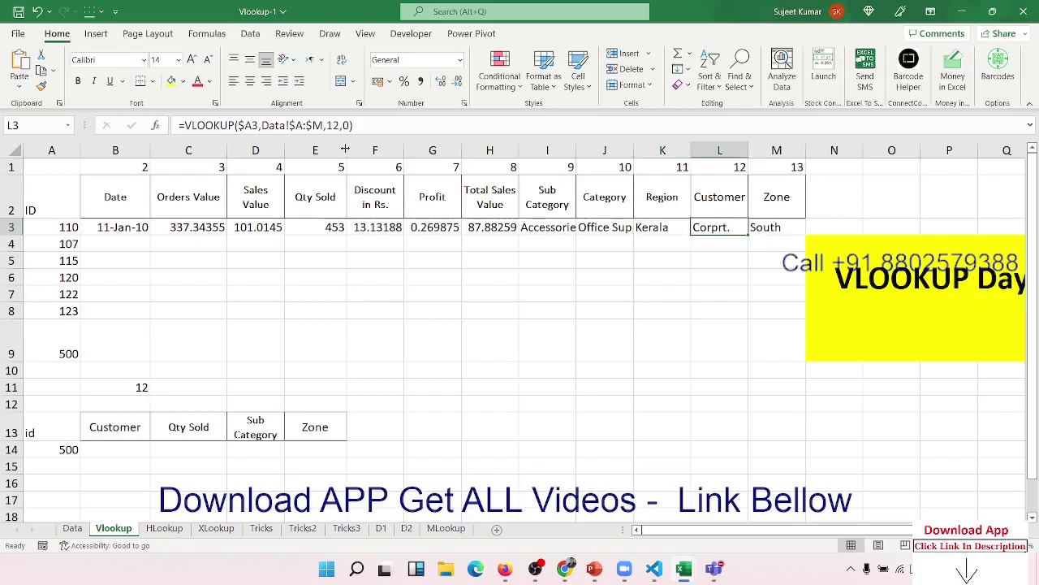
key("Right")
key("Left")
key("Left")
key("Left")
key("Left")
key("Left")
key("Left")
key("Left")
key("Left")
key("Left")
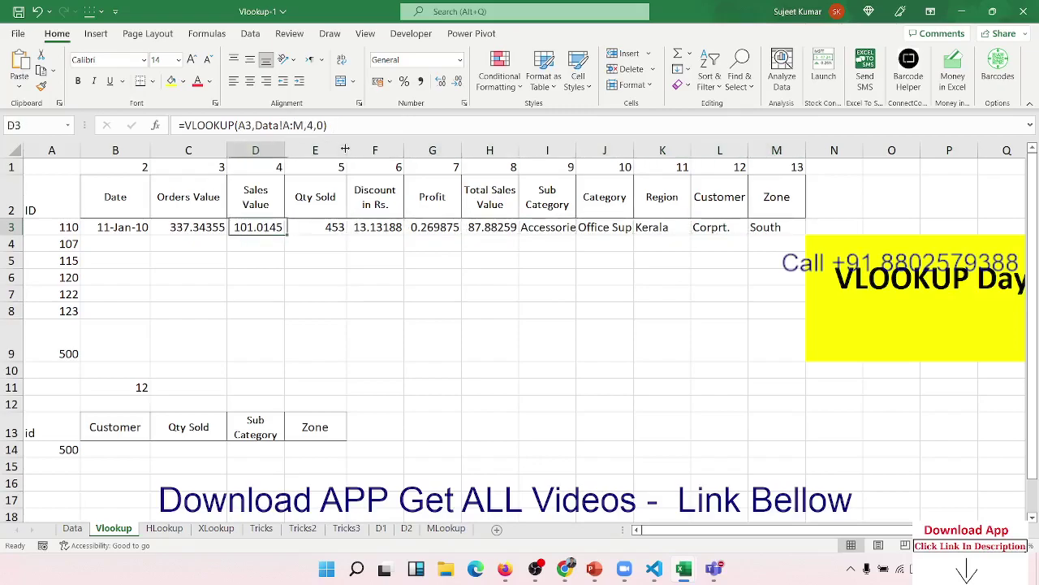
key("Left")
key("Left")
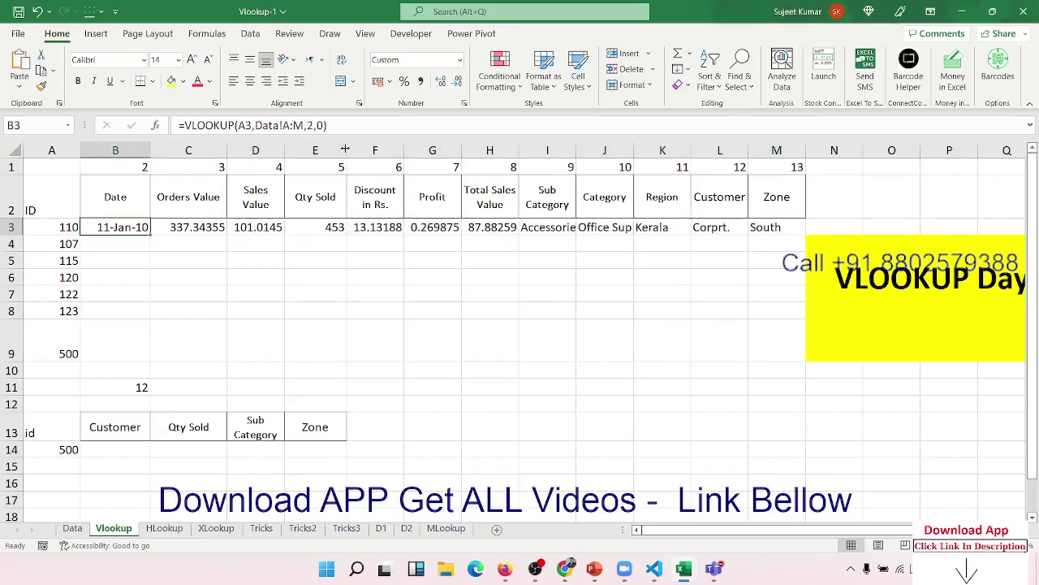
key("Right")
key("Right")
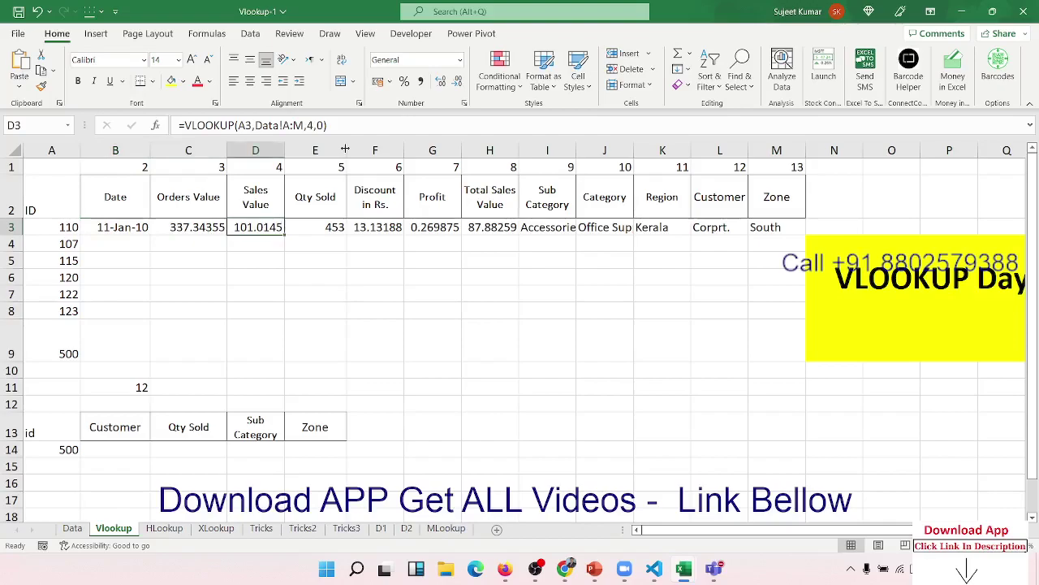
Check the column numbers in row 1, then move to B4 beside ID 107
key("Left")
key("Left")
key("Left")
key("Up")
key("Up")
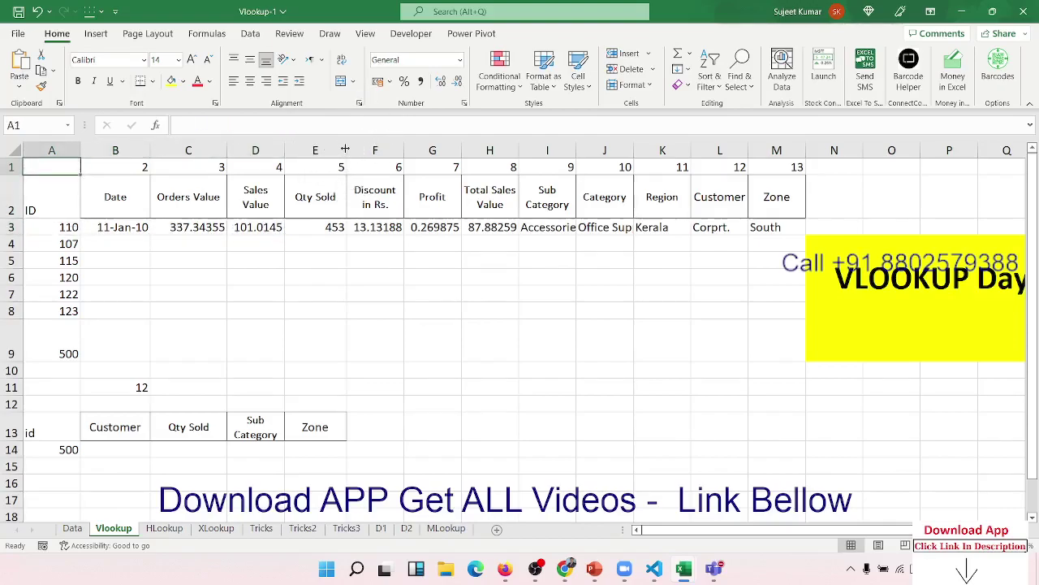
key("Right")
key("Right")
key("Right")
key("Right")
key("Right")
key("Right")
key("Right")
key("Right")
key("Right")
key("Right")
key("Right")
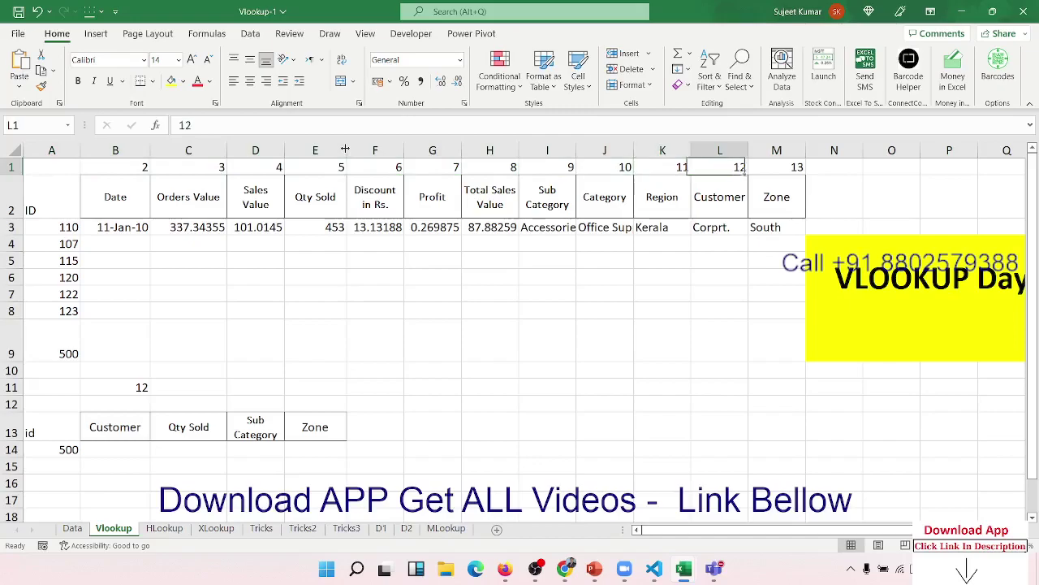
key("Right")
key("ctrl+Left")
key("Down")
key("Down")
key("Down")
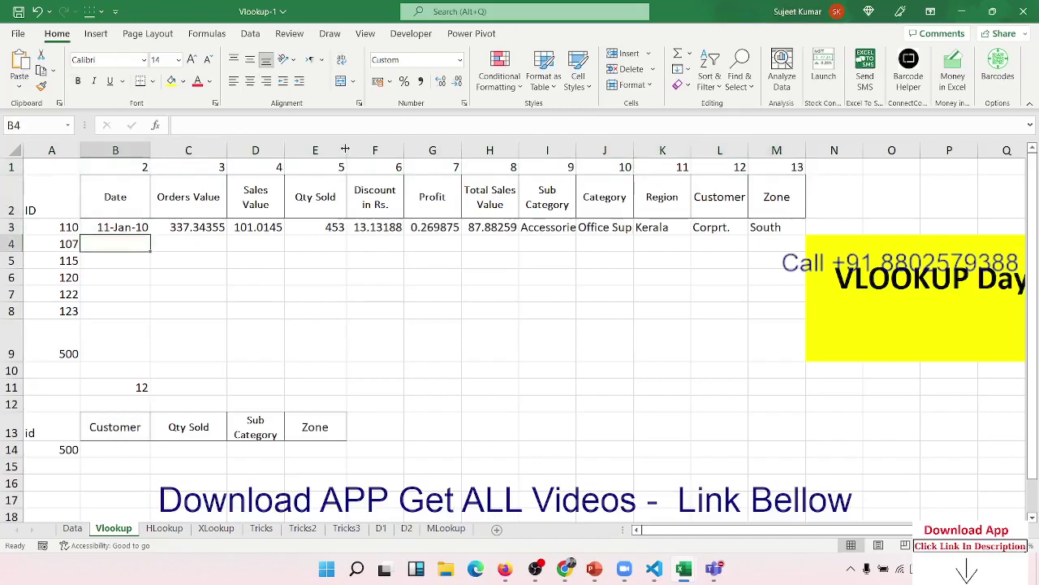
Enter =VLOOKUP(A4,Data!A:M,Vlookup!B1,0) in B4 so ID 107 returns 08-Jan-10
type("=vl")
key("Tab")
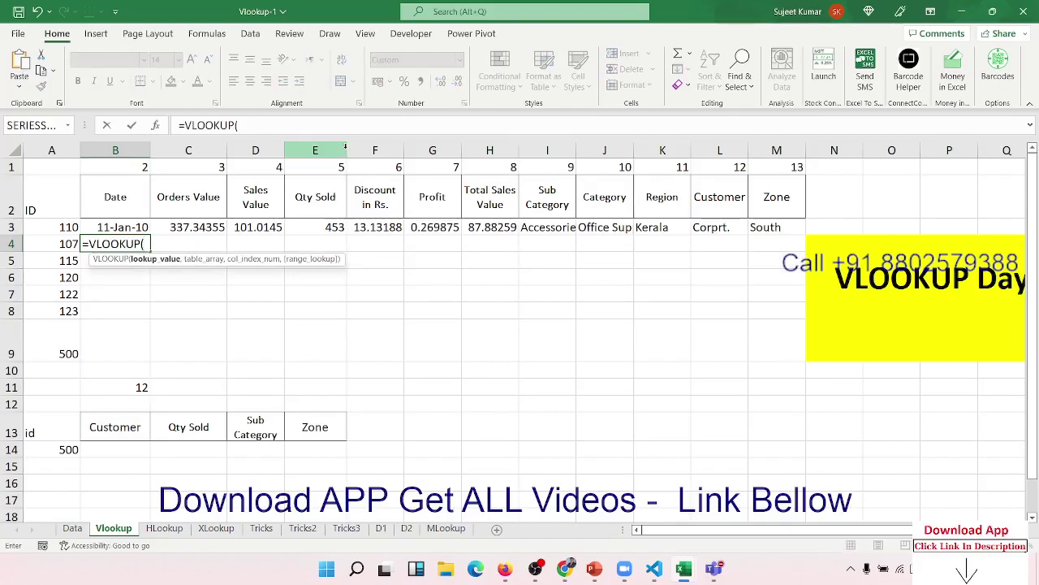
left_click(51, 244)
type(",")
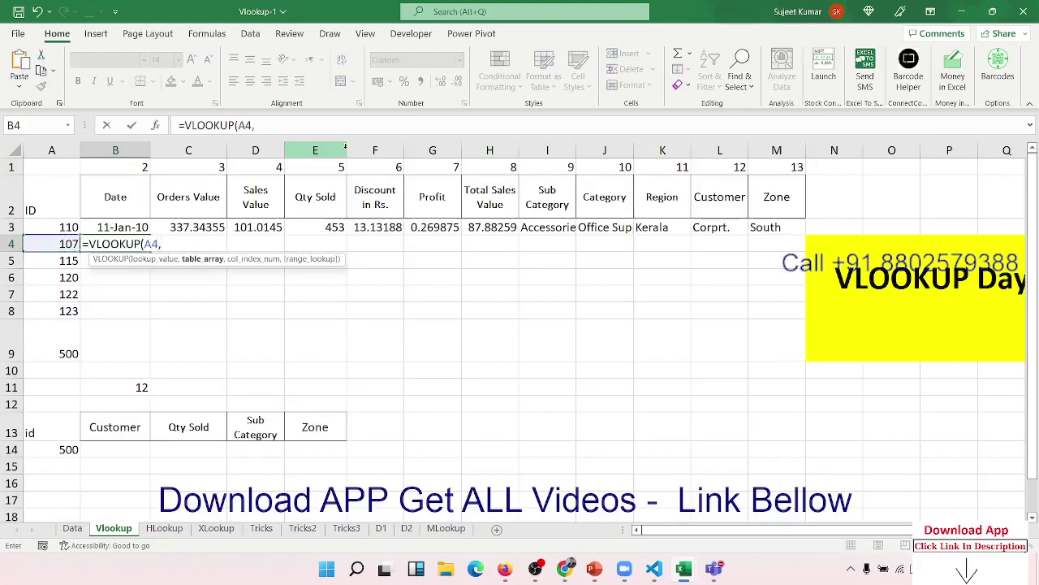
left_click(74, 530)
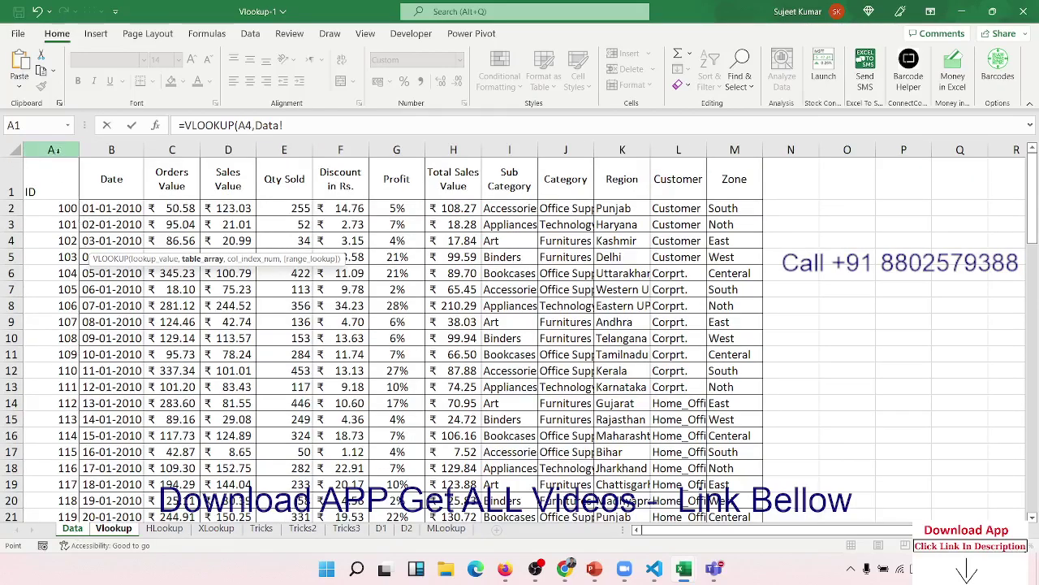
left_click_drag(53, 149, 734, 195)
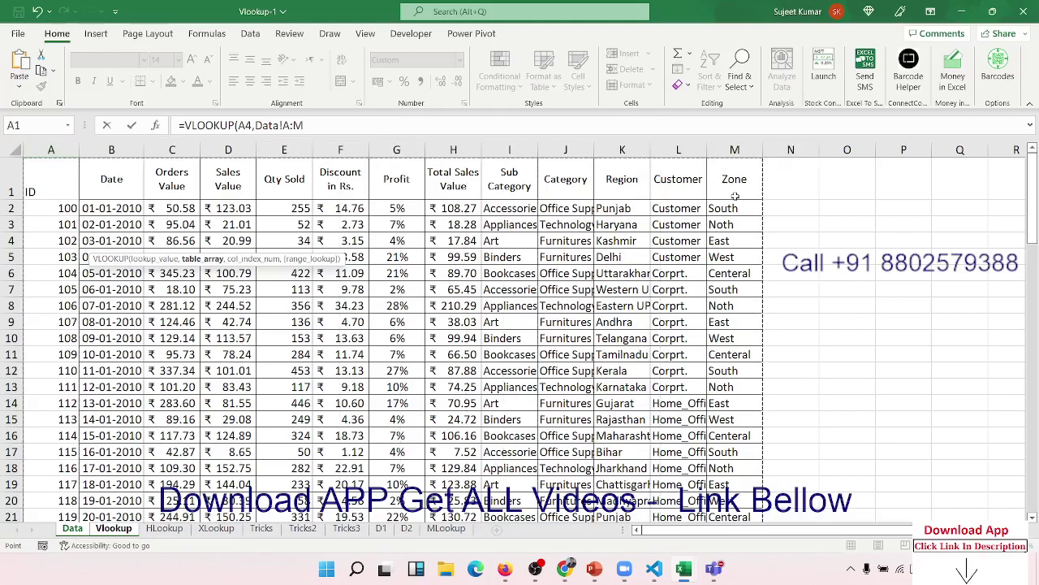
type(",")
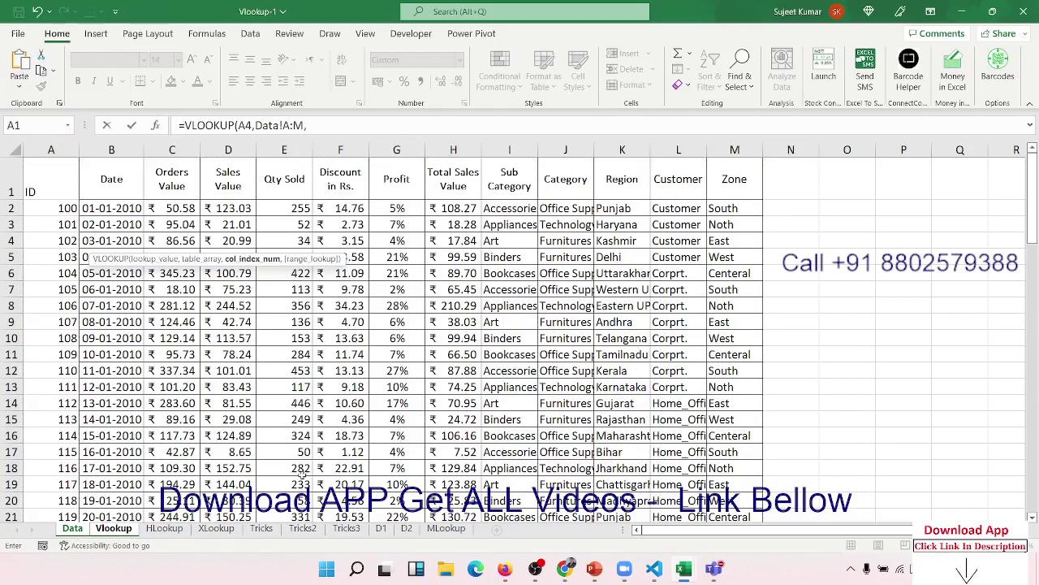
left_click(114, 529)
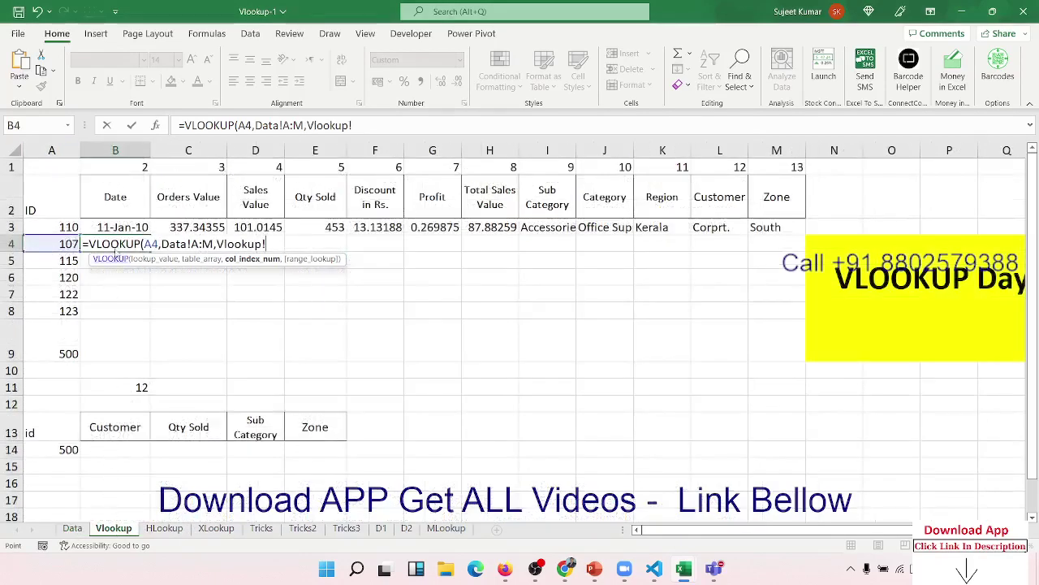
left_click(120, 169)
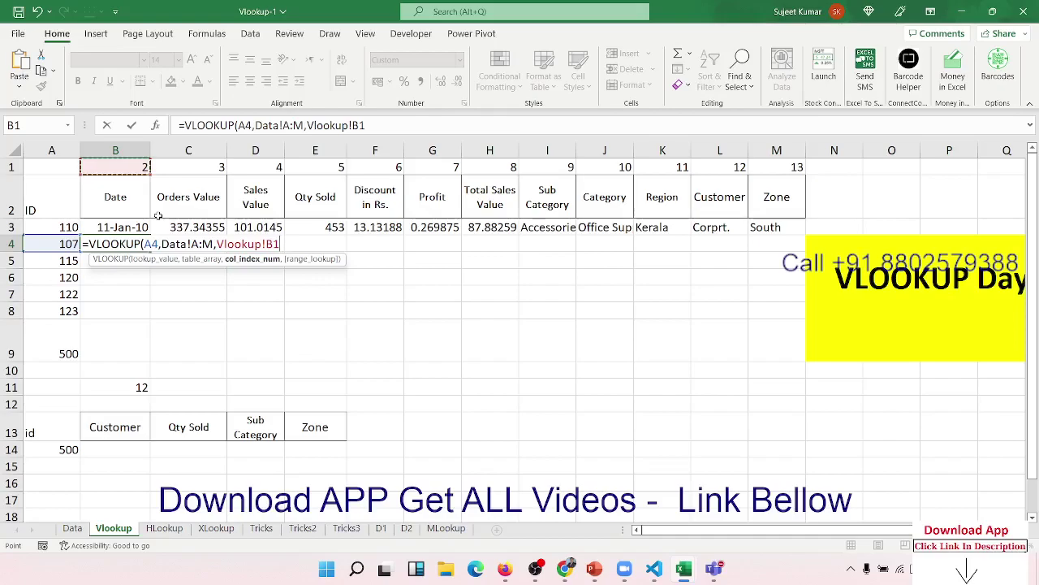
type(",0")
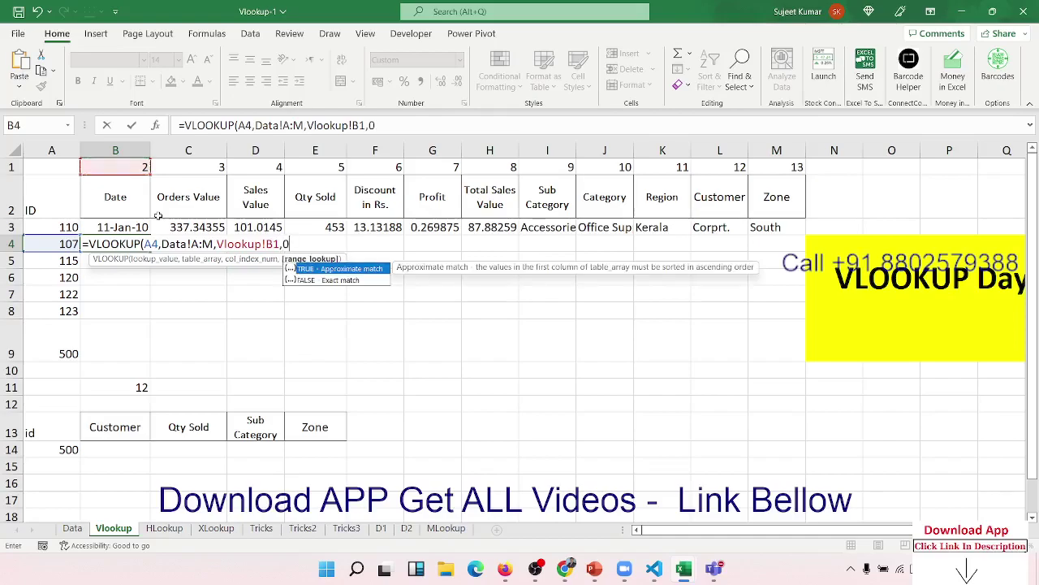
key("Return")
key("Up")
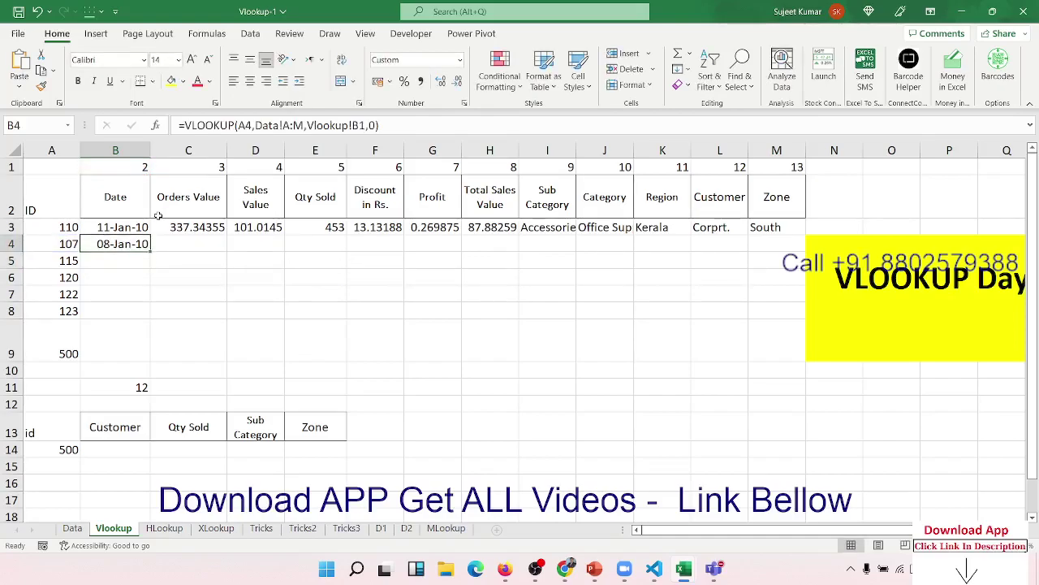
Lock B4's lookup references to $A4, Data!$A:$M and Vlookup!B$1
left_click(239, 125)
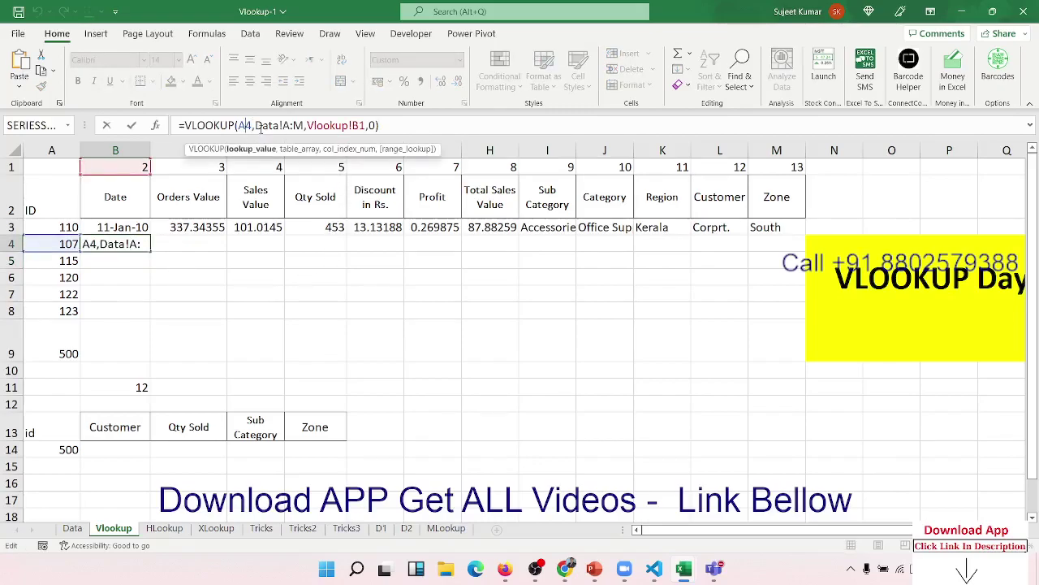
type("$")
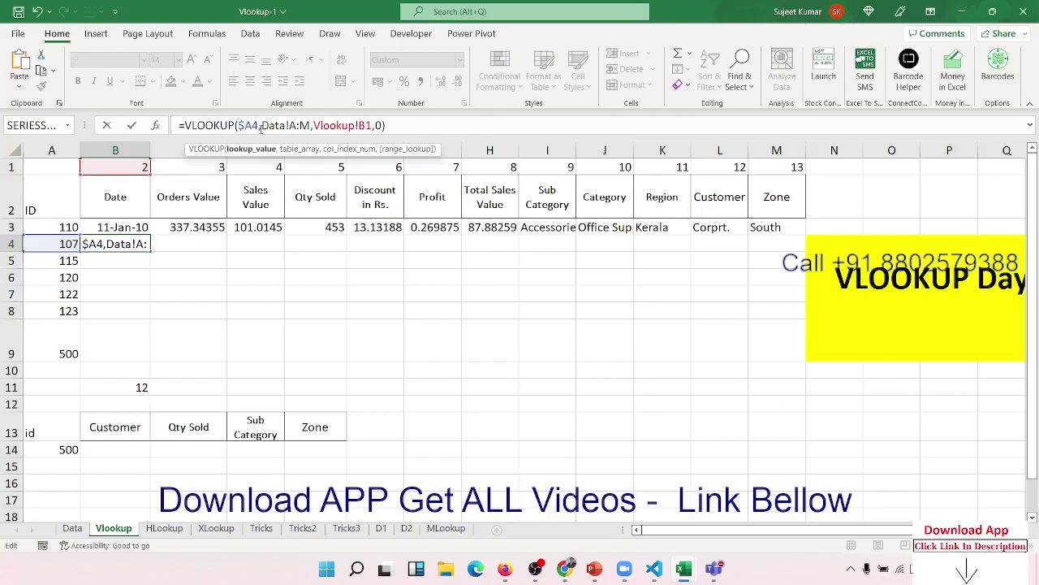
key("Right")
key("Right")
key("Right")
key("F4")
key("Right")
key("Right")
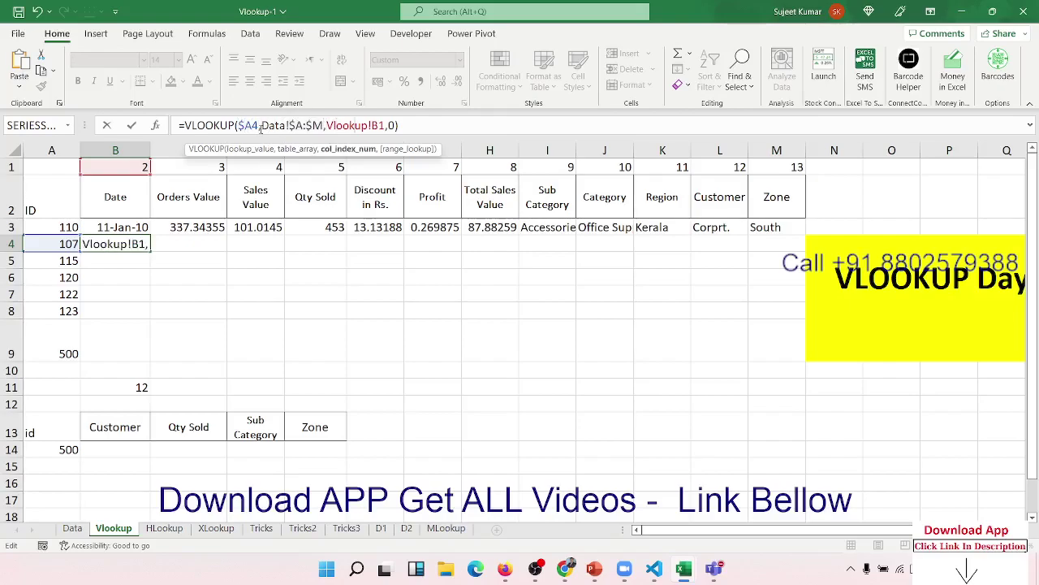
key("Right")
key("F4")
key("F4")
key("ctrl+Return")
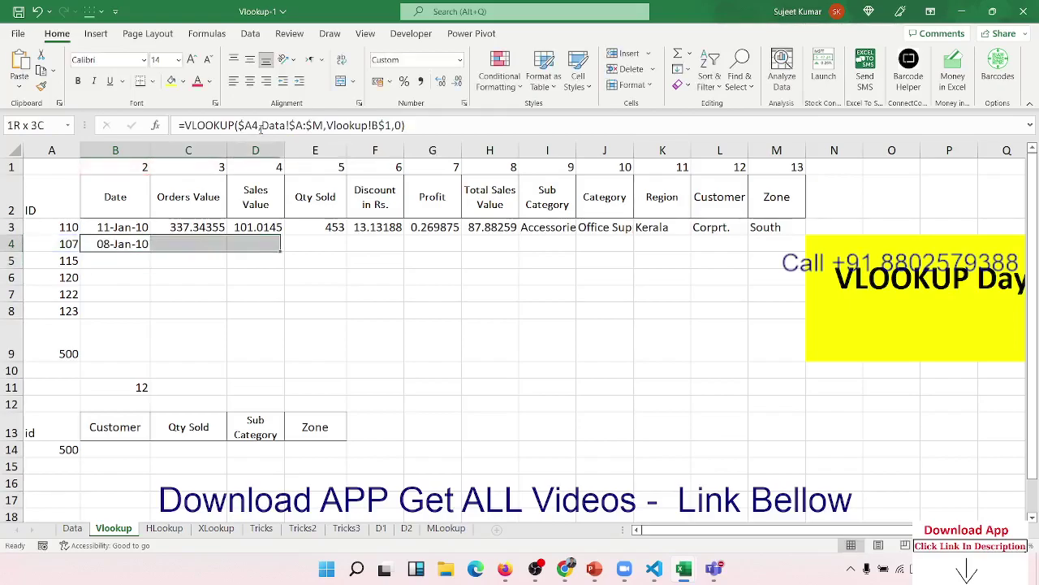
Fill the B4 lookup formula across B4:M4 with Ctrl+R
key("shift+Right")
key("shift+Right")
key("shift+Right")
key("shift+Right")
key("shift+Right")
key("shift+Right")
key("shift+Right")
key("shift+Right")
key("shift+Right")
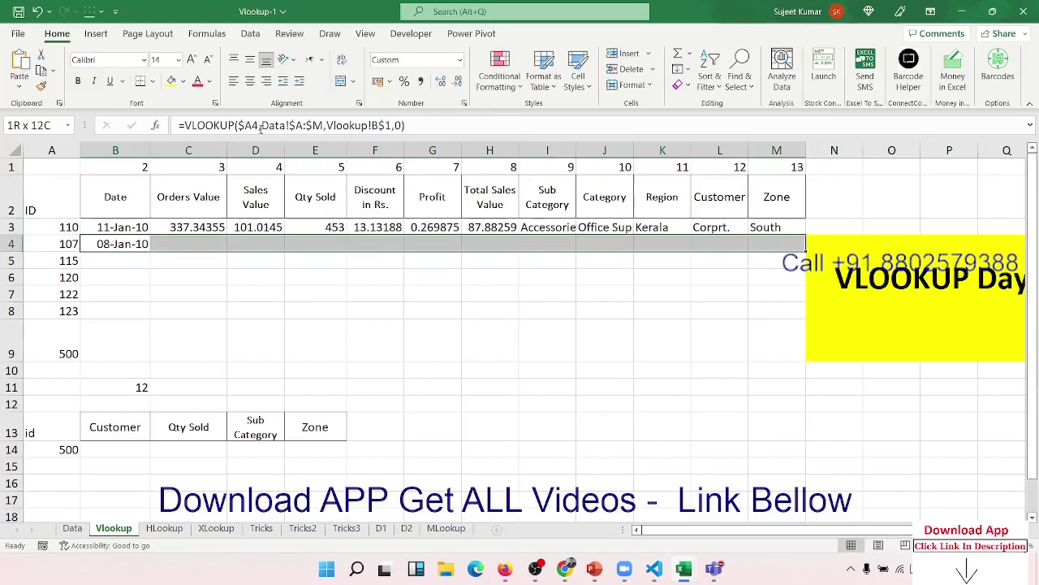
key("ctrl+r")
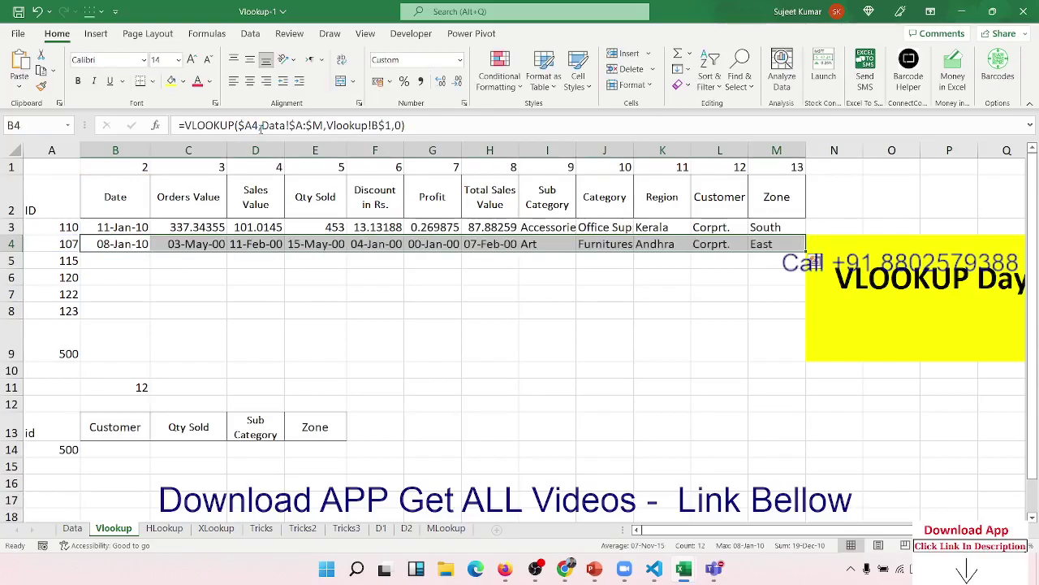
key("Down")
Enter =COLUMN(Data!B2) in B5 and format it as General to show 2
left_click(261, 126)
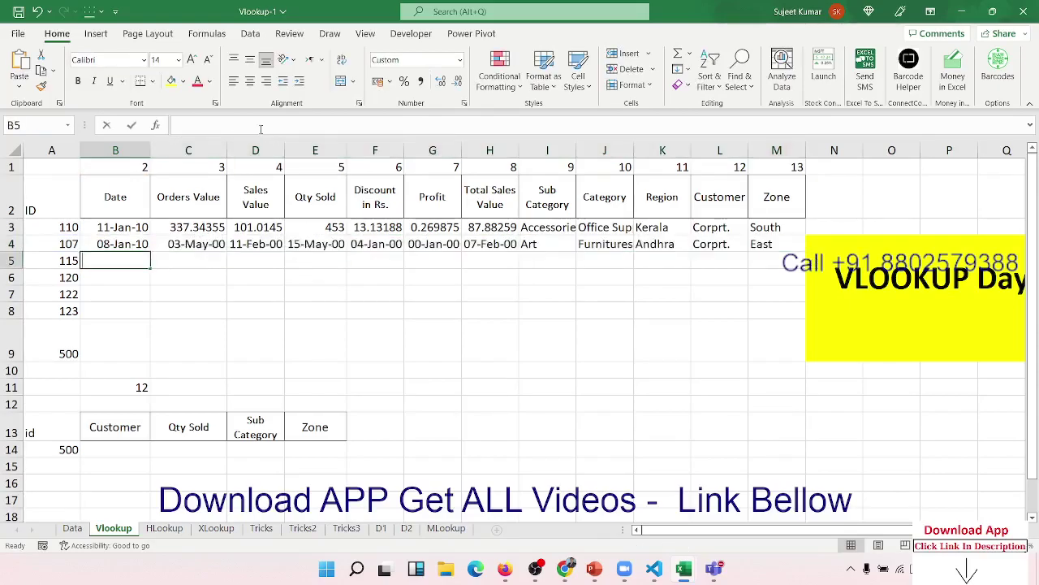
type("=col")
key("Tab")
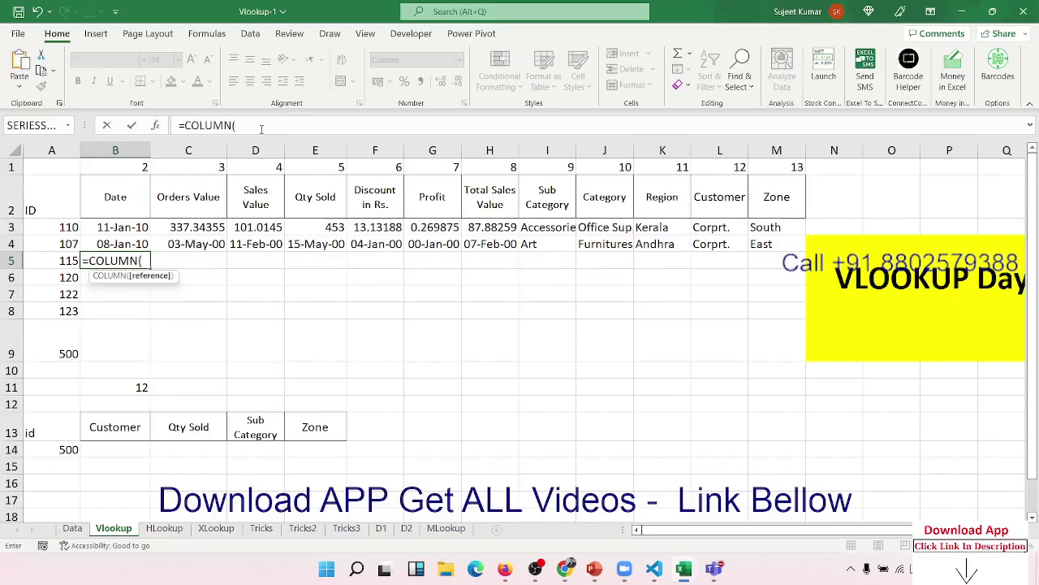
left_click(72, 528)
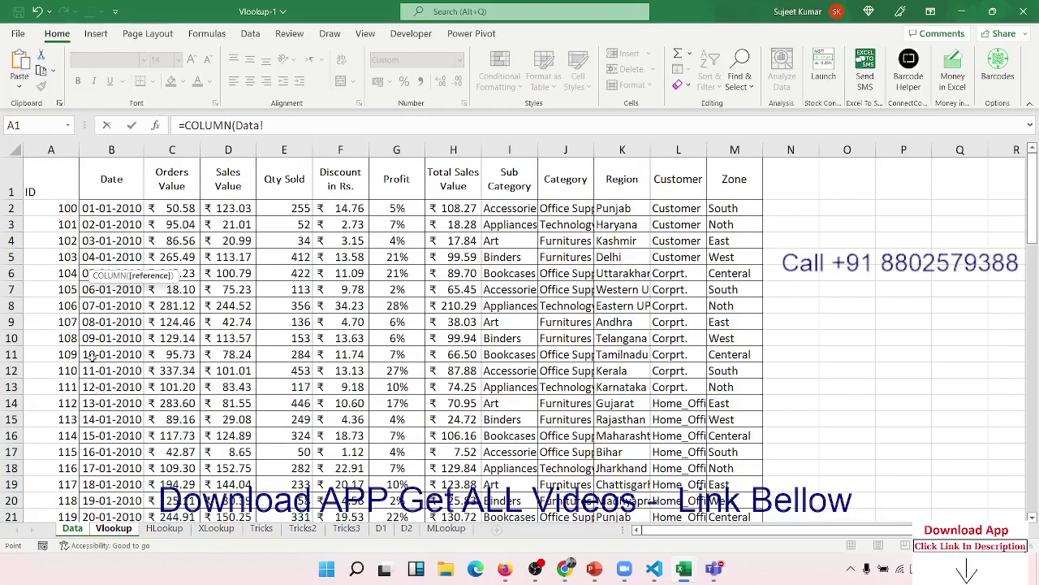
left_click(120, 209)
key("Return")
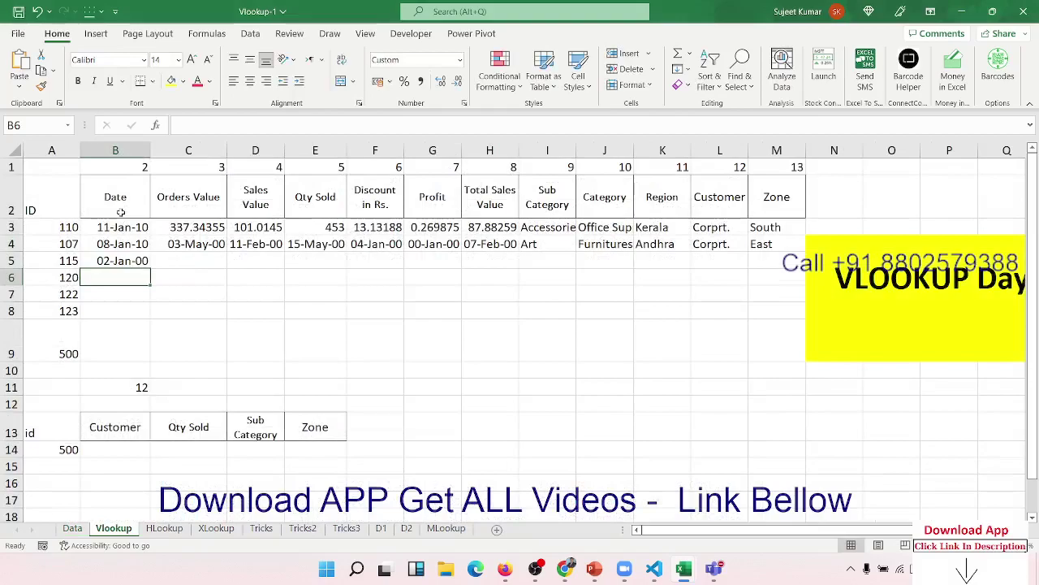
key("Up")
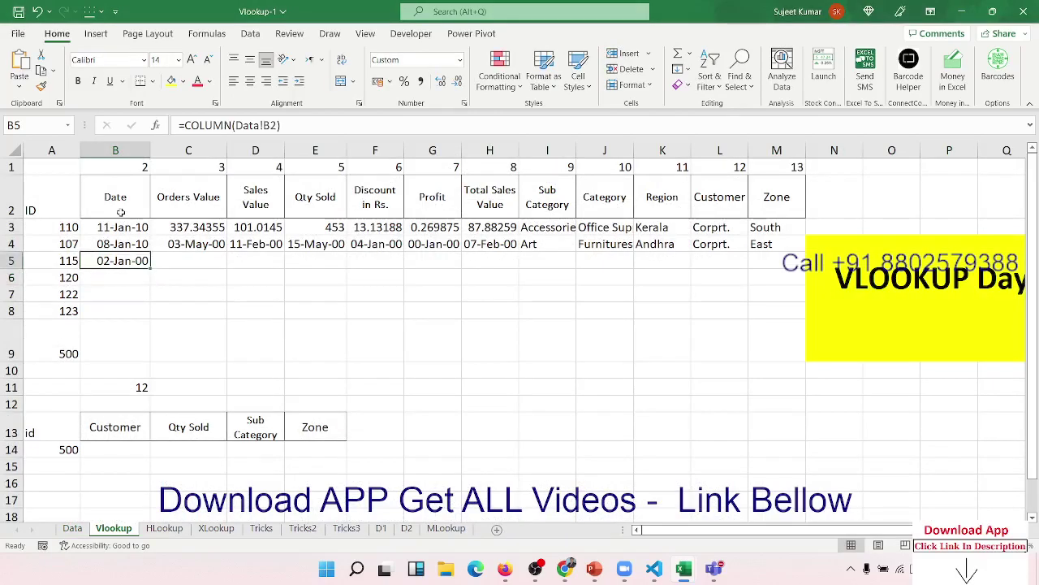
key("ctrl+shift+grave")
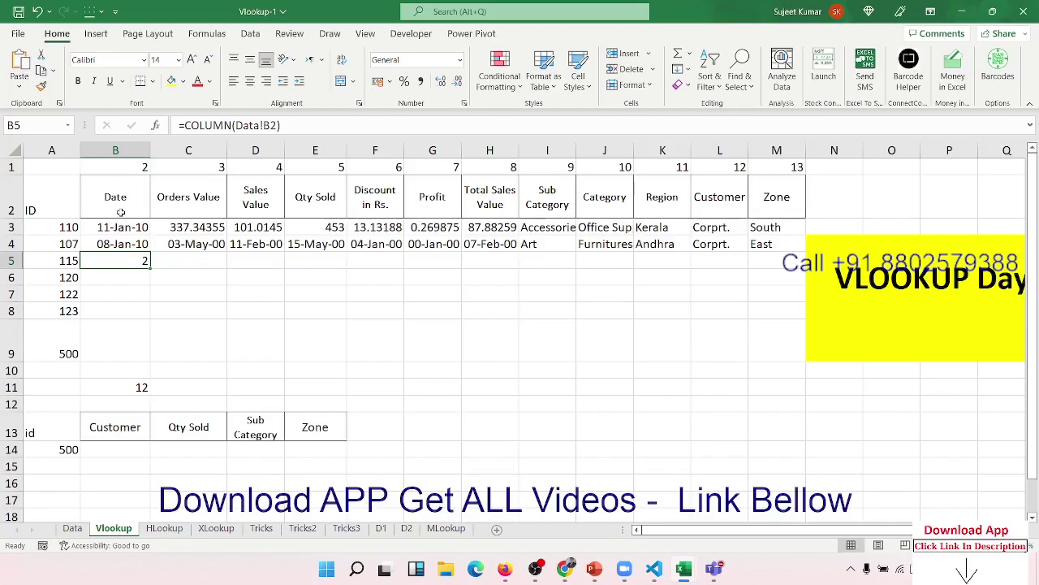
key("Up")
key("Up")
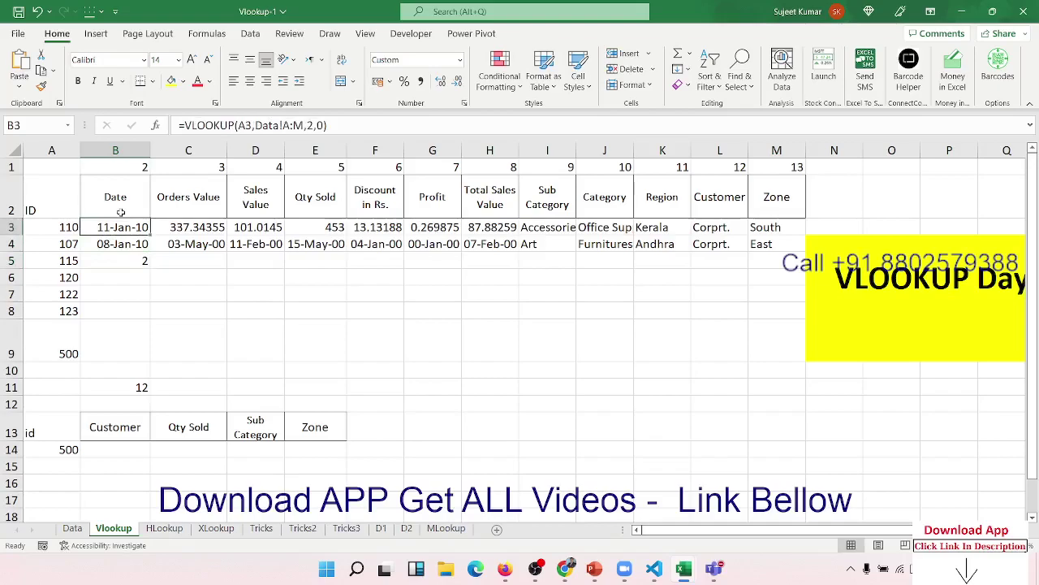
Check B3's formula, then clear B5 and start a VLOOKUP of A5 against Data!A:M
key("F2")
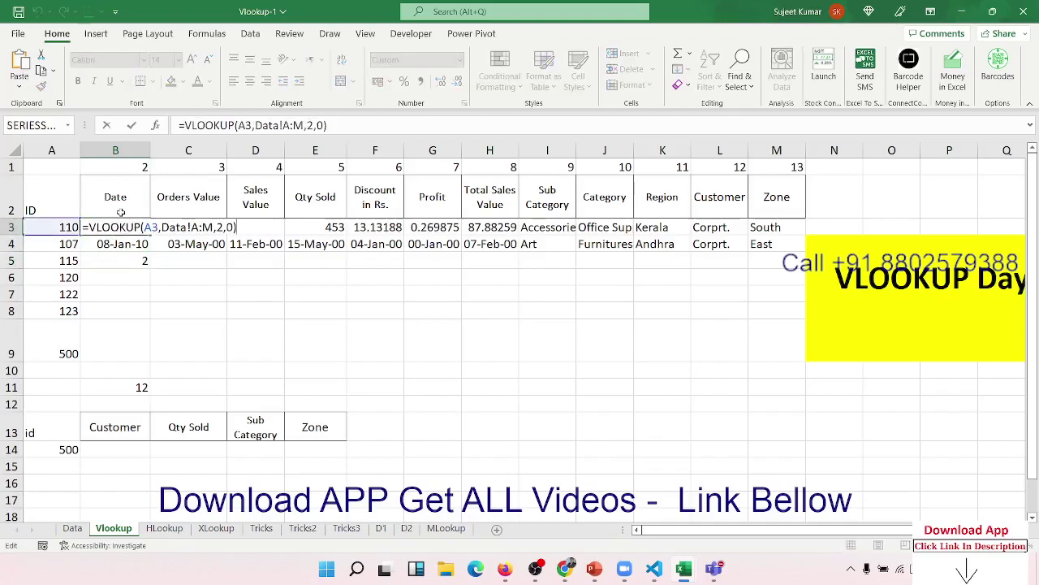
key("Escape")
key("Down")
key("Down")
key("Delete")
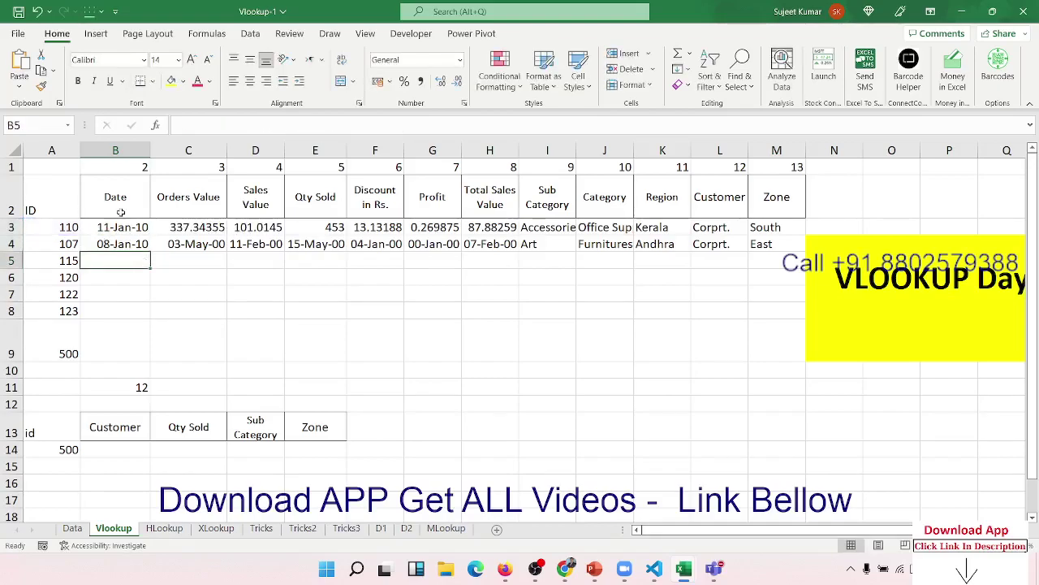
type("=vlookup(")
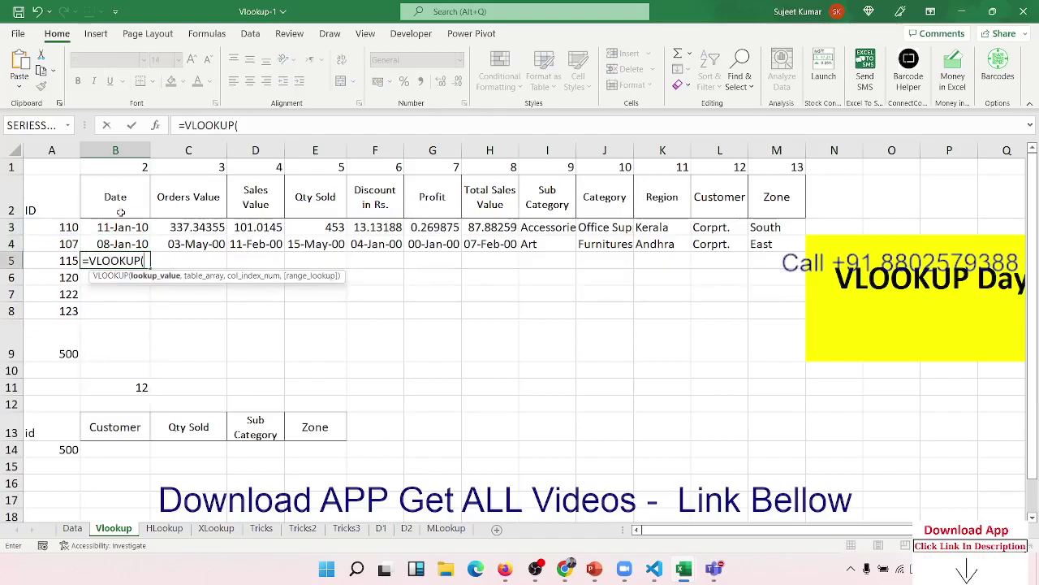
key("Left")
type(",")
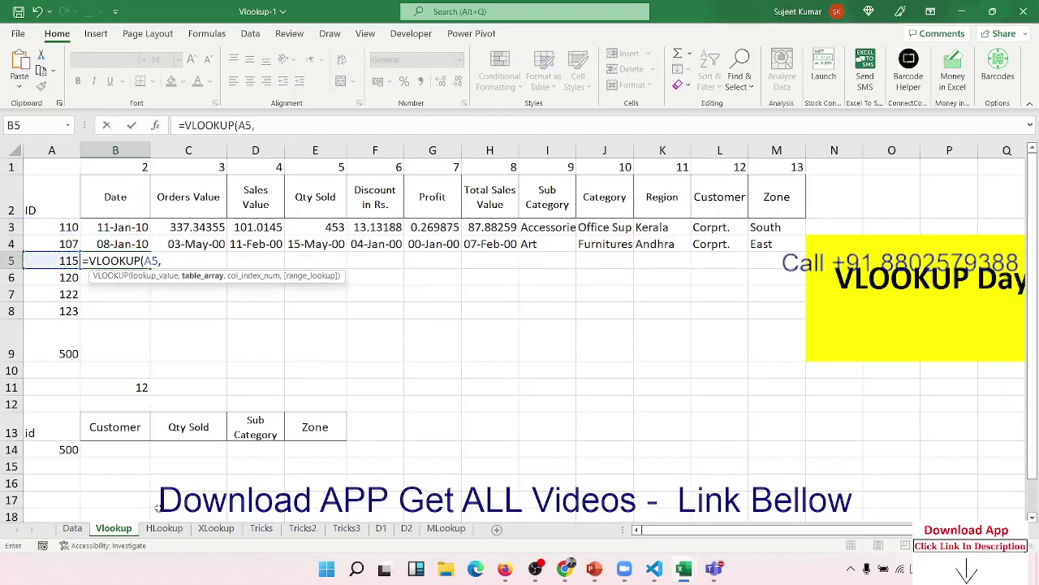
left_click(72, 528)
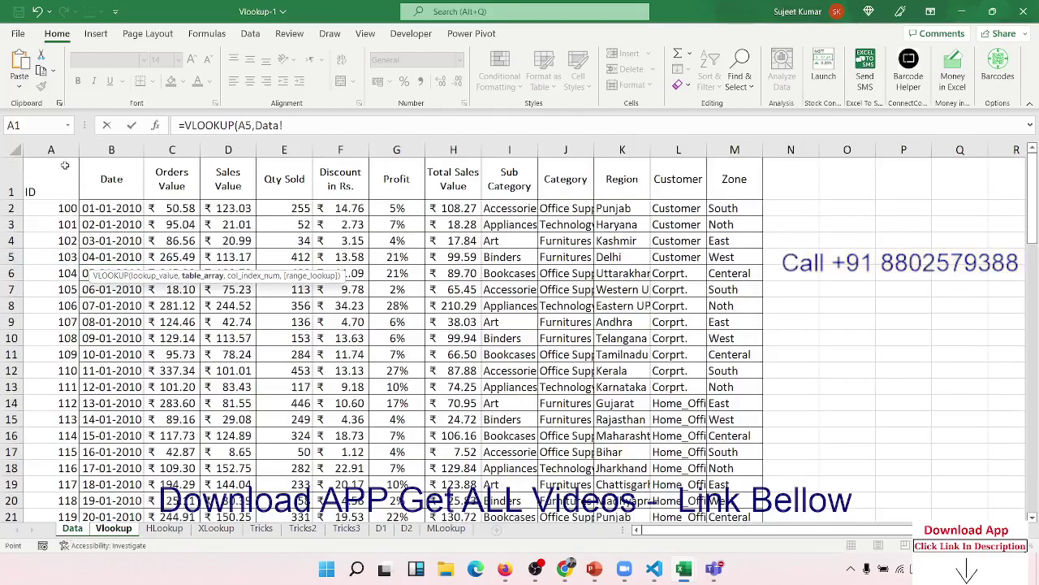
left_click_drag(61, 150, 734, 177)
type(",2")
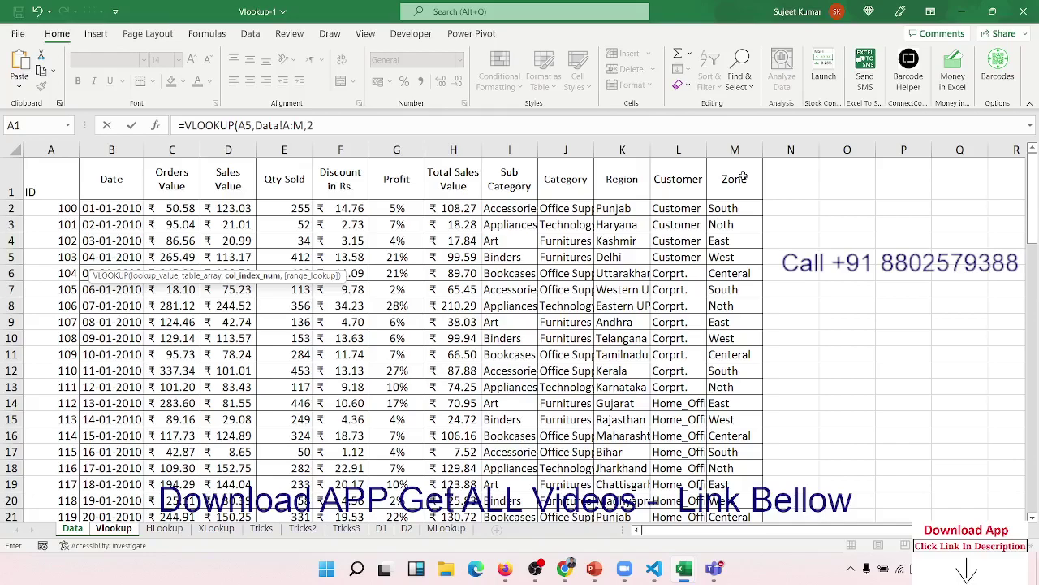
Use COLUMN(Data!B2) as column index with exact match, and date-format B5 to show 16-Jan-10
key("BackSpace")
type("col")
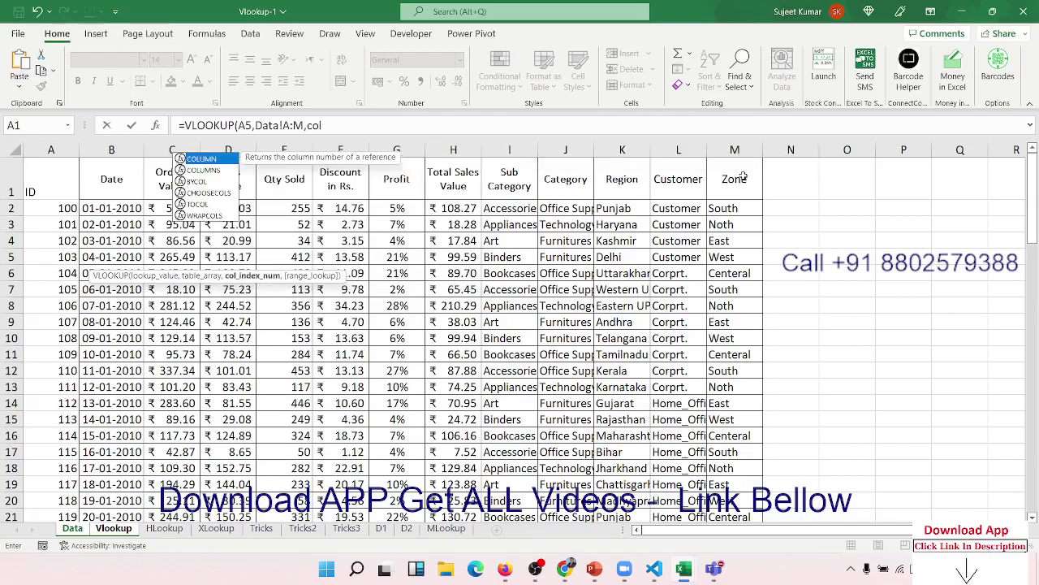
key("Tab")
left_click(120, 207)
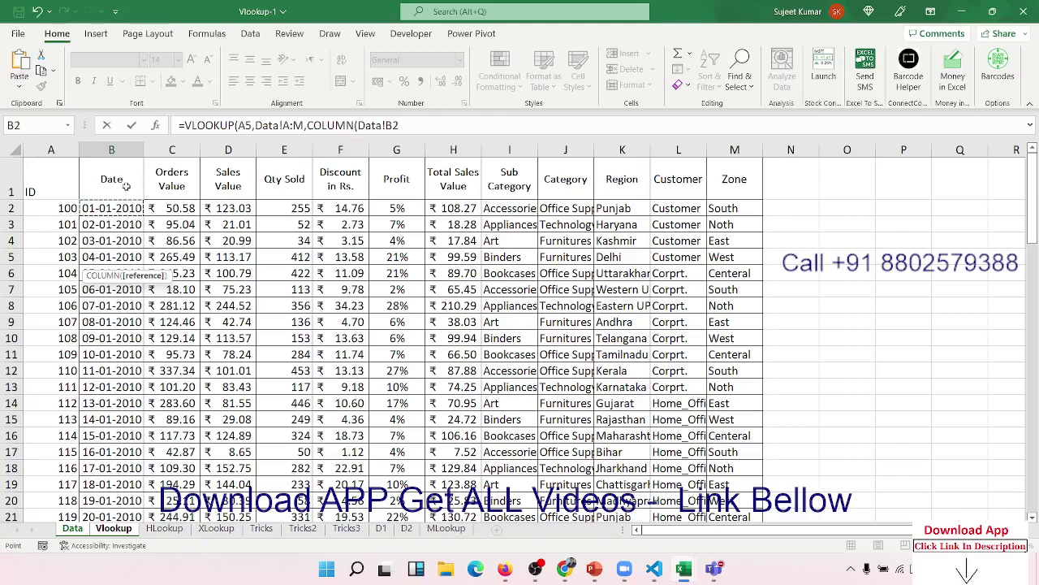
type(",0")
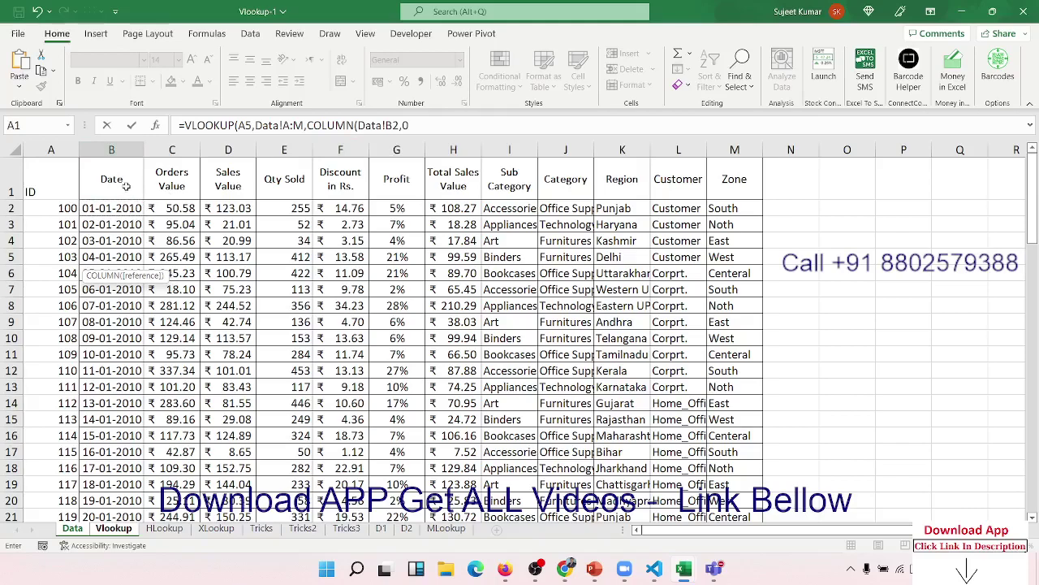
key("Return")
key("Return")
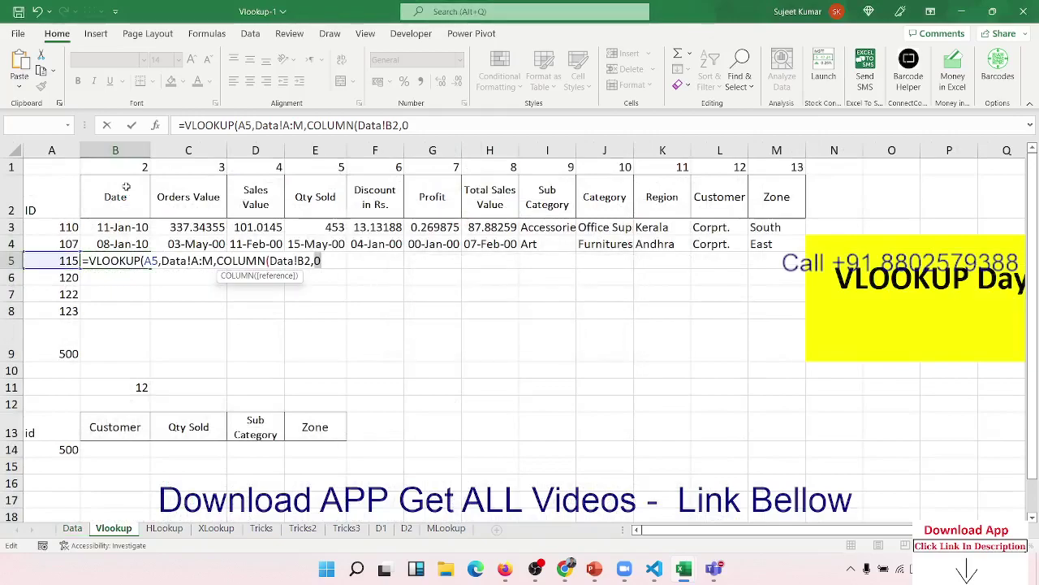
key("Left")
key("Left")
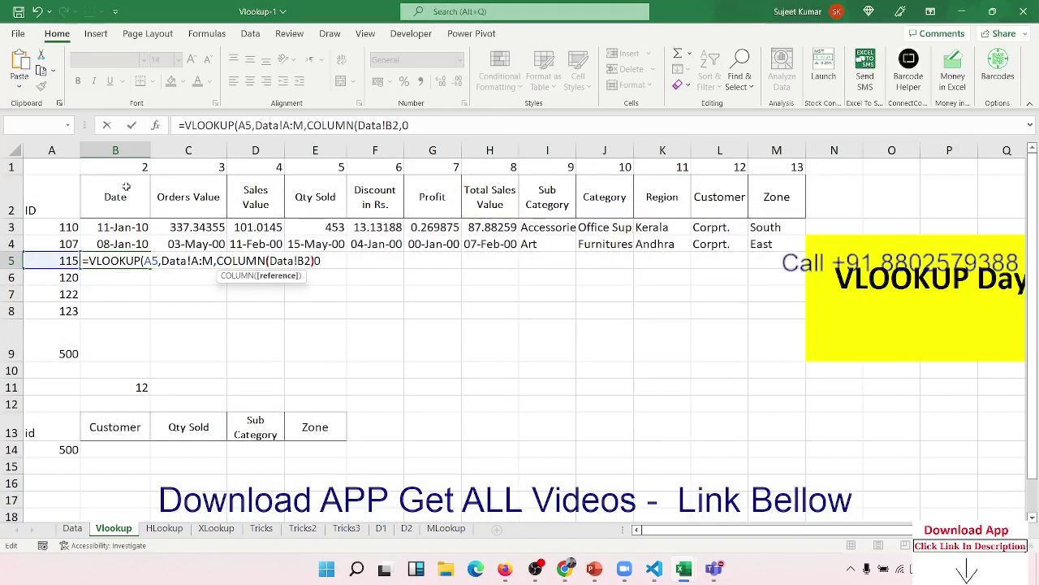
type(")")
key("Return")
key("Return")
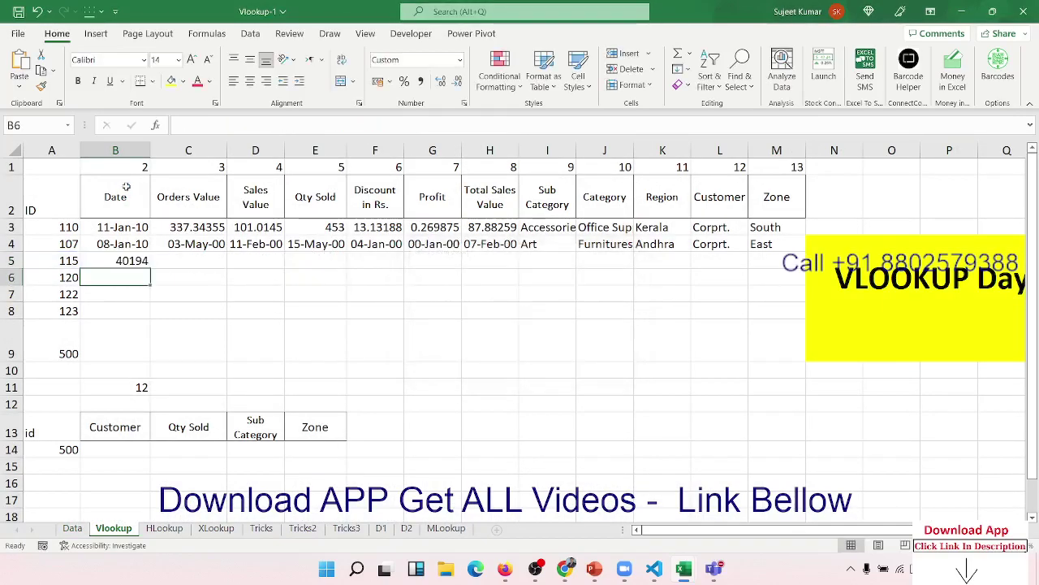
key("Up")
key("ctrl+shift+3")
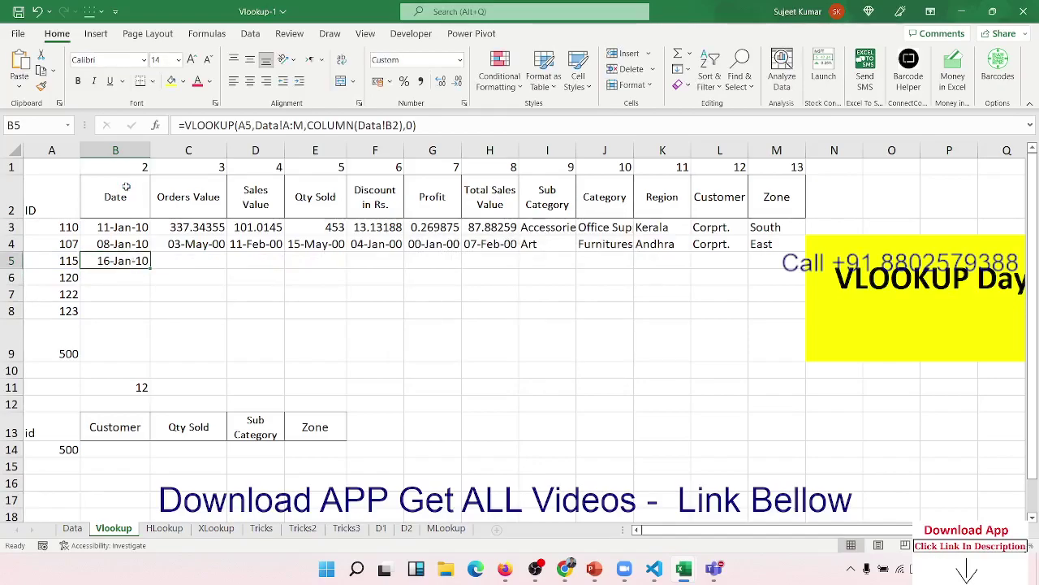
Lock B5's lookup value to $A5 and table to Data!$A:$M
double_click(120, 261)
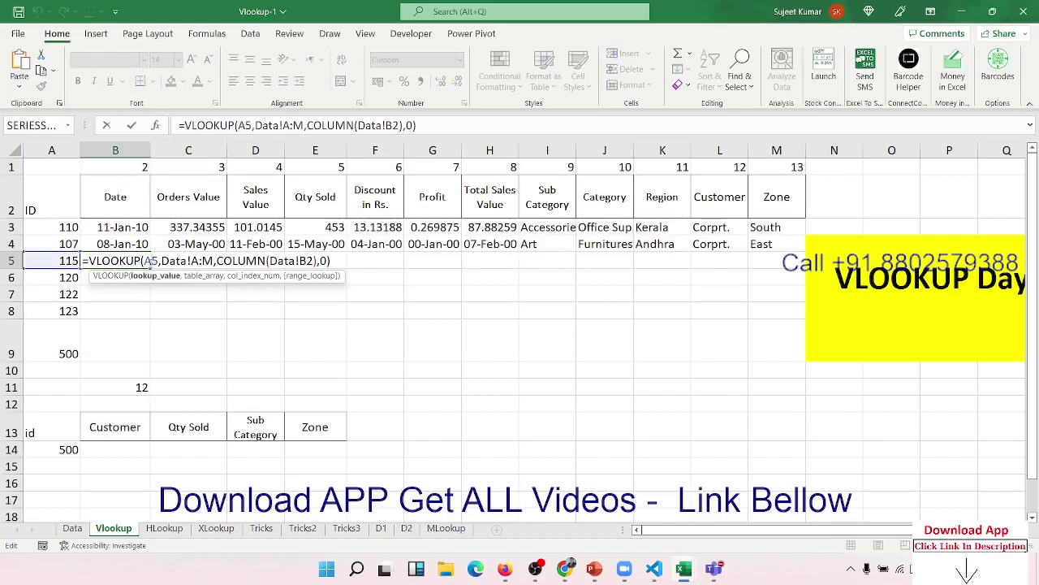
type("$")
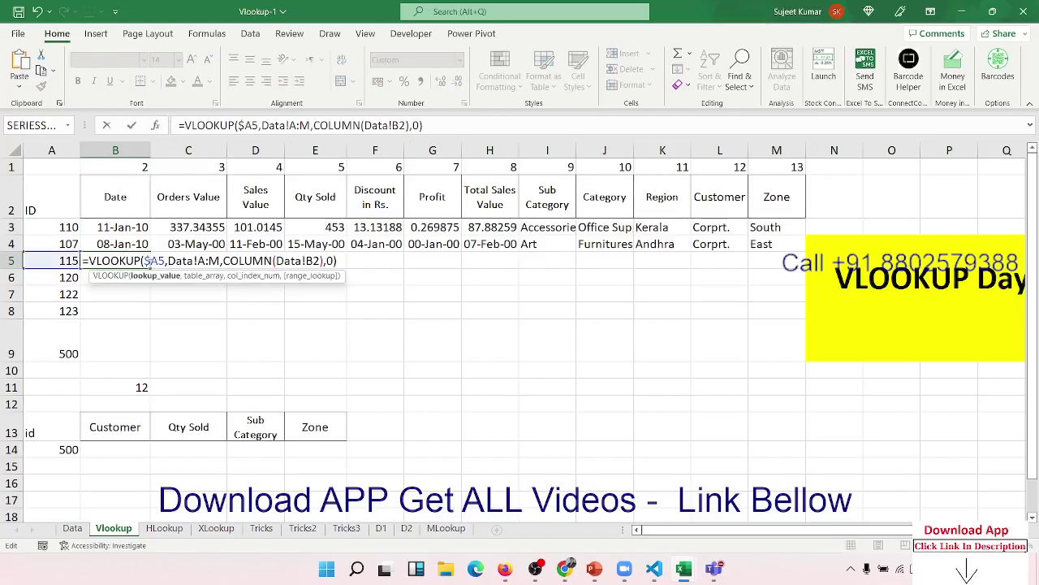
left_click(210, 260)
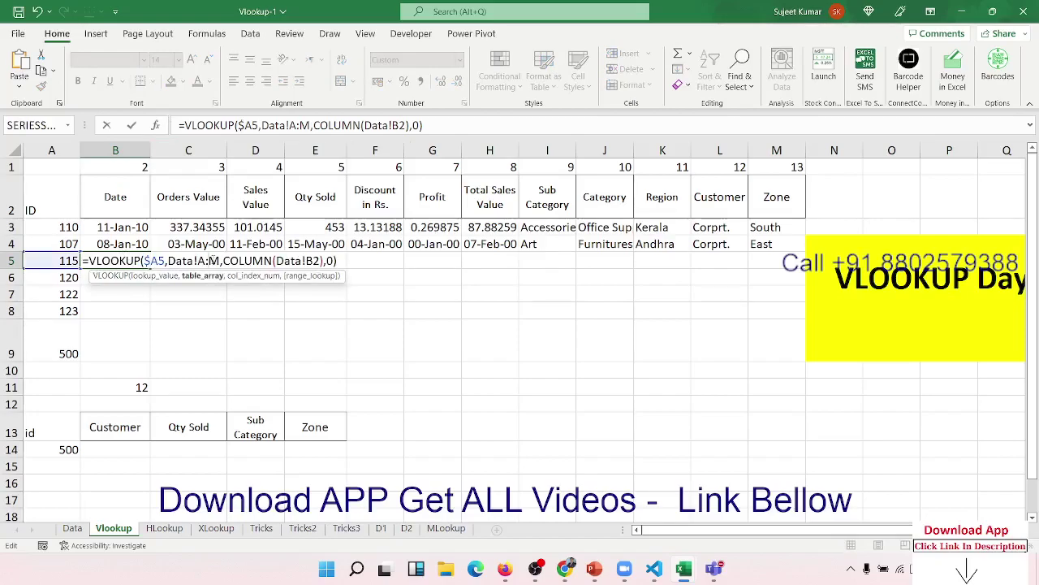
key("F4")
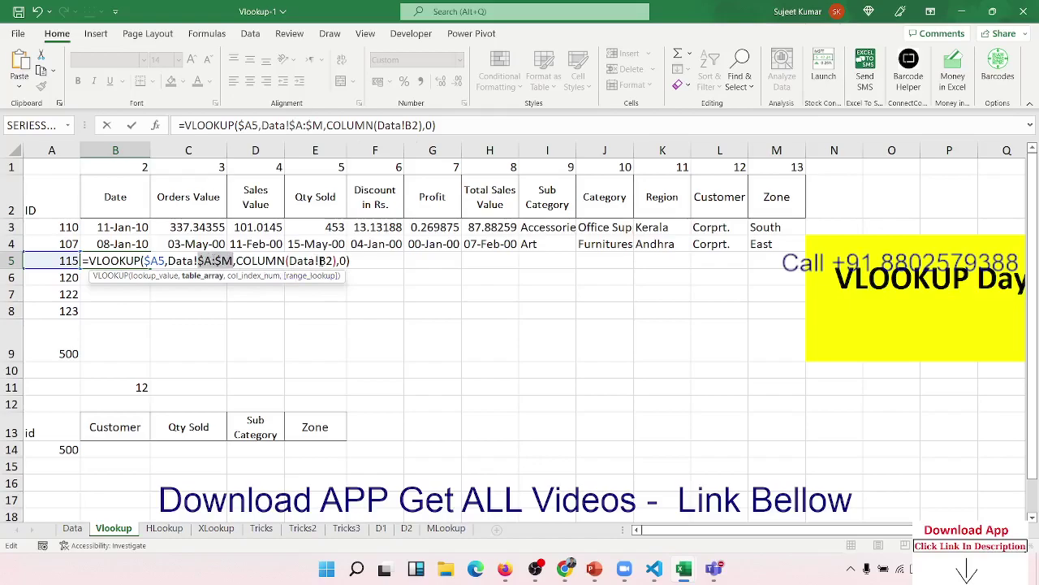
left_click(323, 259)
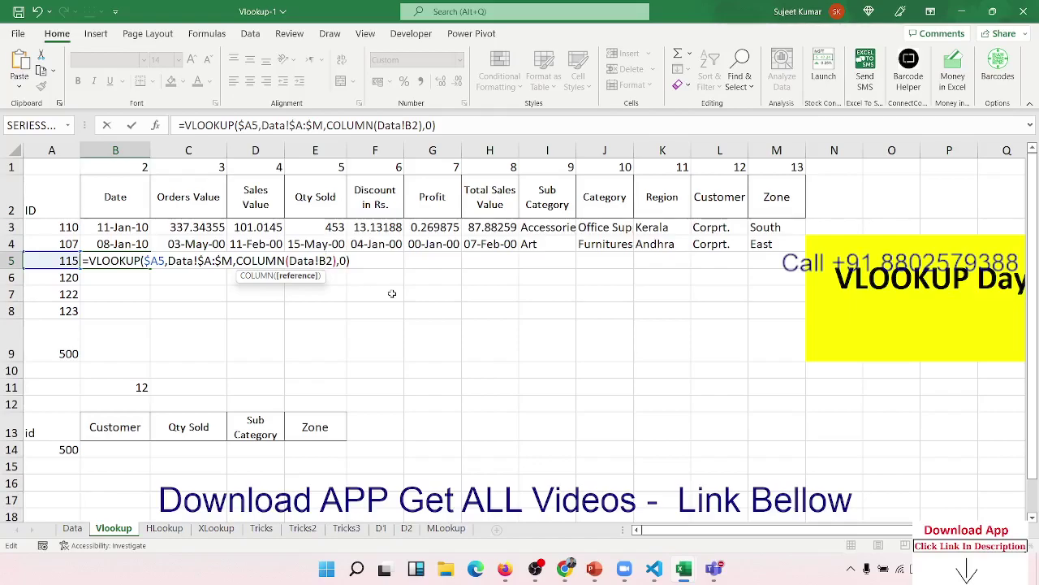
key("Return")
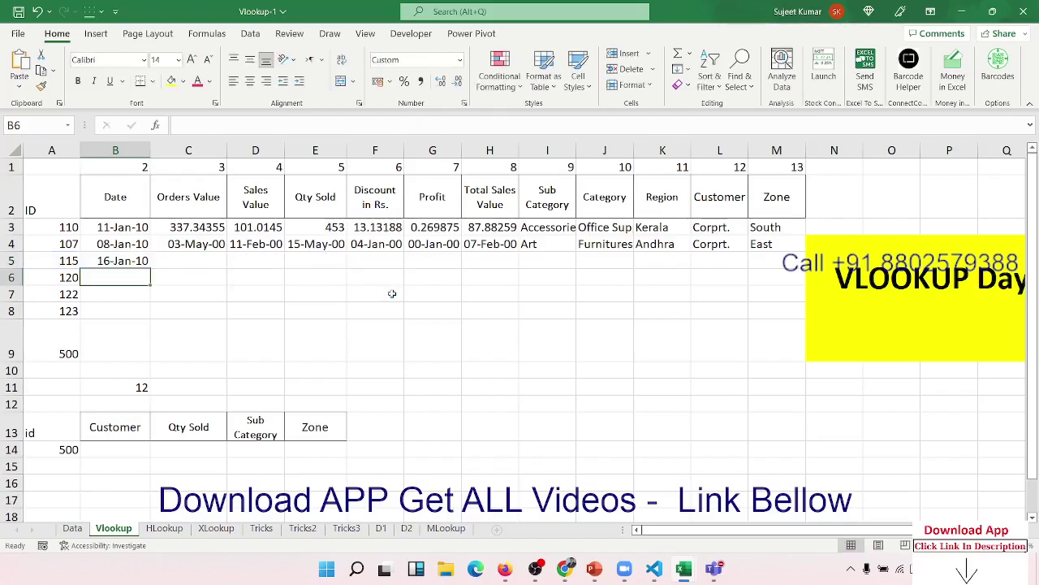
key("Up")
key("shift+Right")
key("shift+Right")
key("shift+Right")
key("shift+Right")
key("shift+Right")
key("shift+Right")
key("shift+Right")
key("shift+Right")
key("shift+Right")
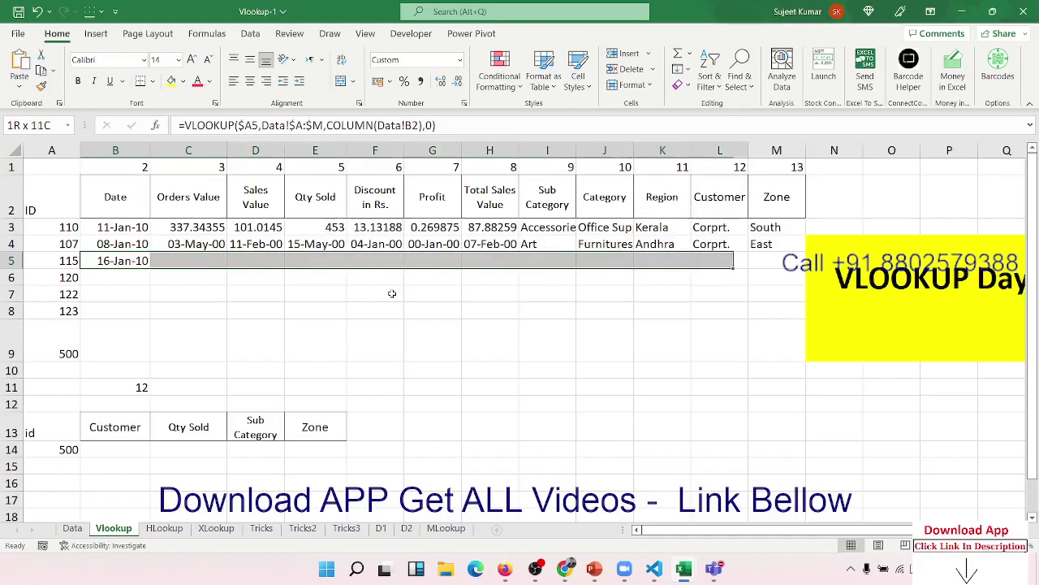
key("shift+Right")
key("ctrl+r")
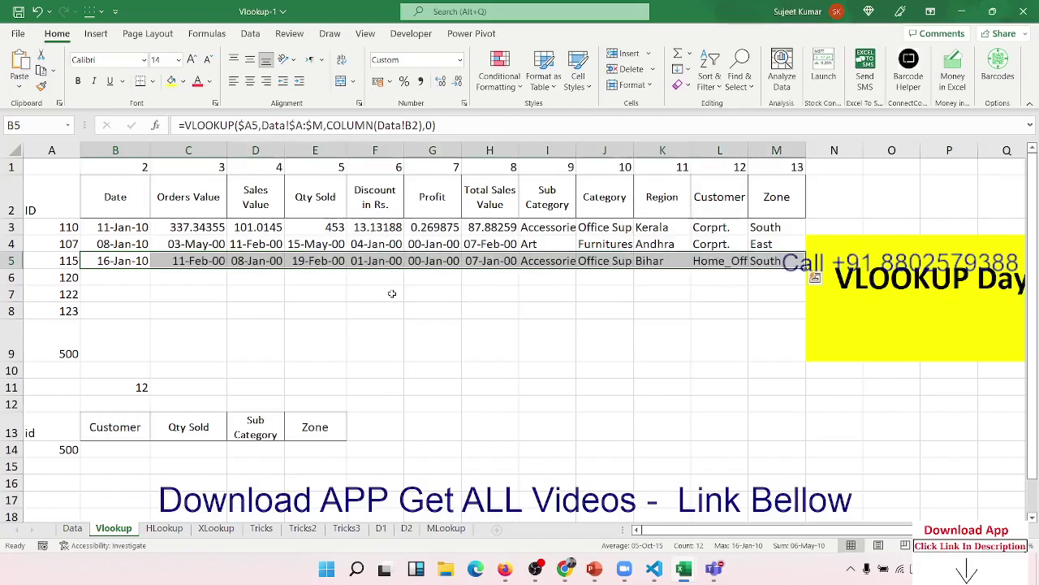
key("Down")
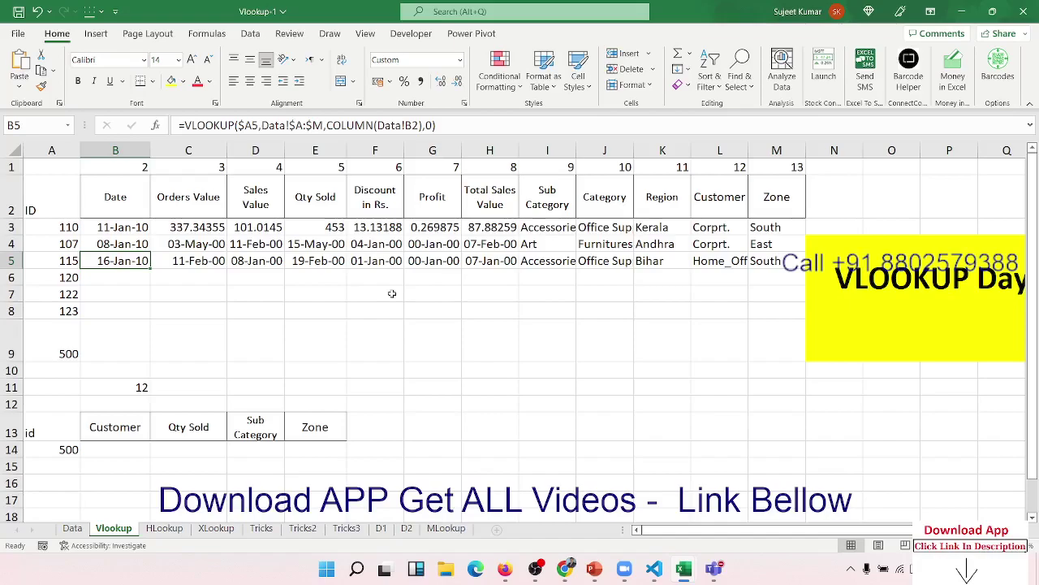
key("Right")
key("Right")
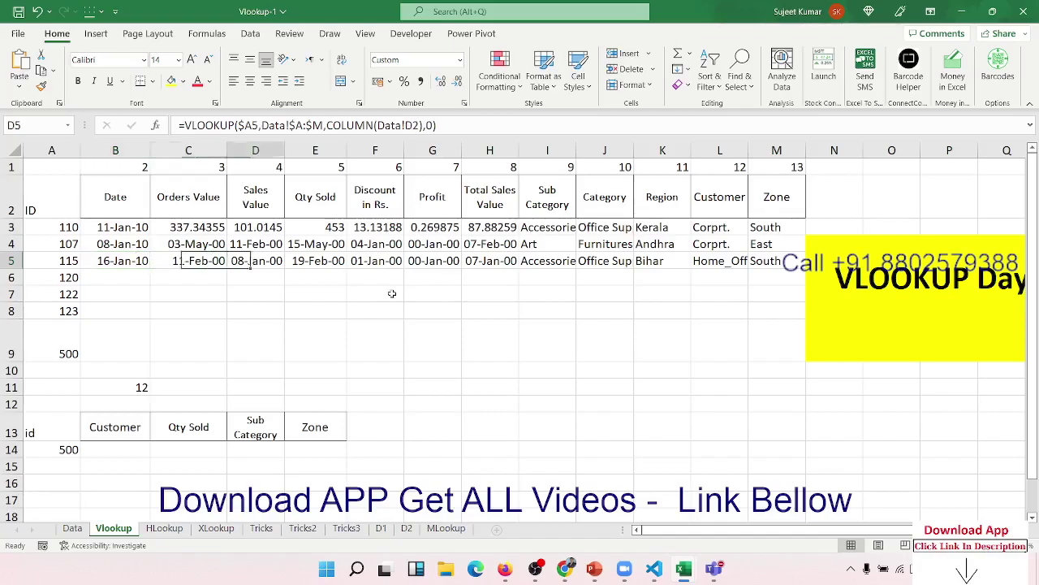
key("Right")
key("Right")
key("Right")
key("Right")
key("Right")
key("Right")
key("Right")
key("Right")
key("Right")
key("Down")
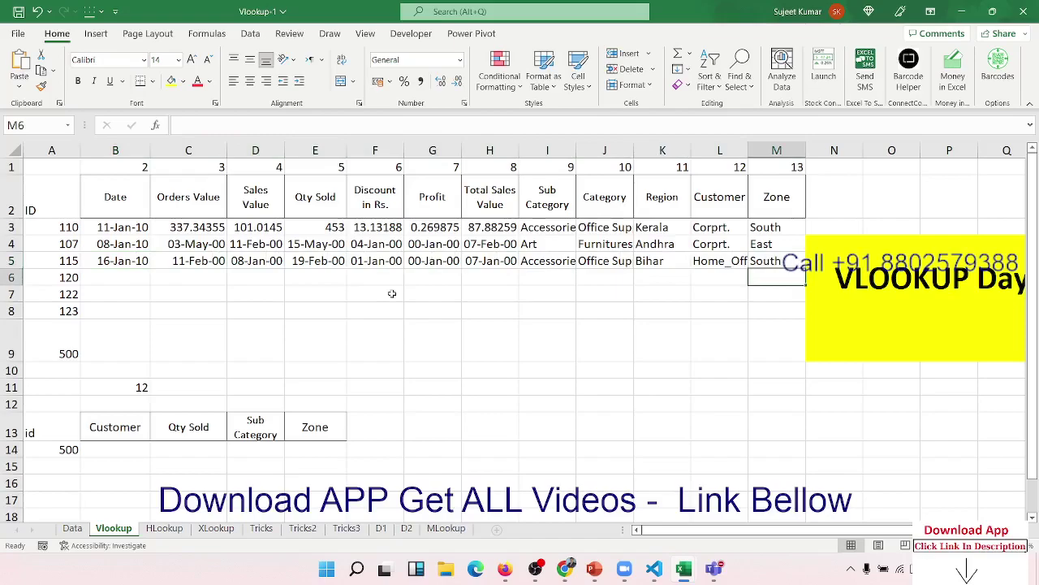
key("Left")
key("Left")
key("Left")
key("Left")
key("Left")
key("Left")
key("Left")
key("Right")
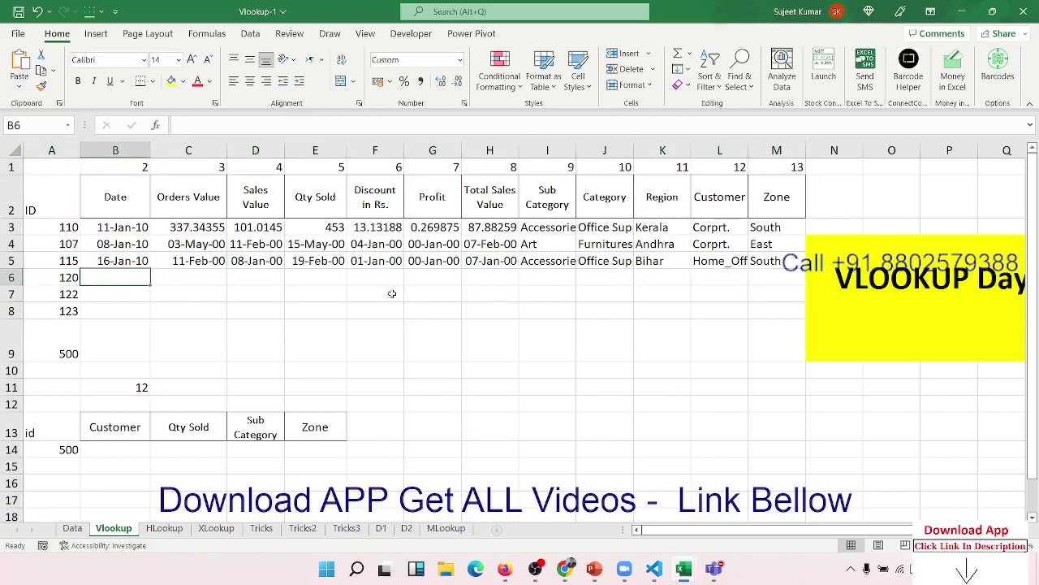
key("Up")
key("Up")
key("Up")
key("Up")
key("Left")
key("ctrl+shift+Right")
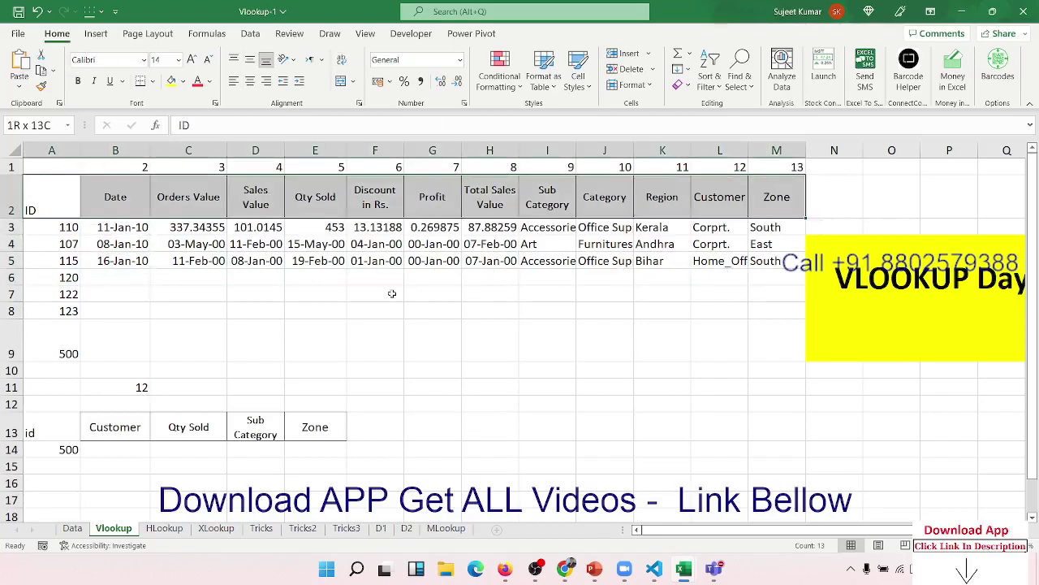
key("ctrl+Page_Up")
key("Up")
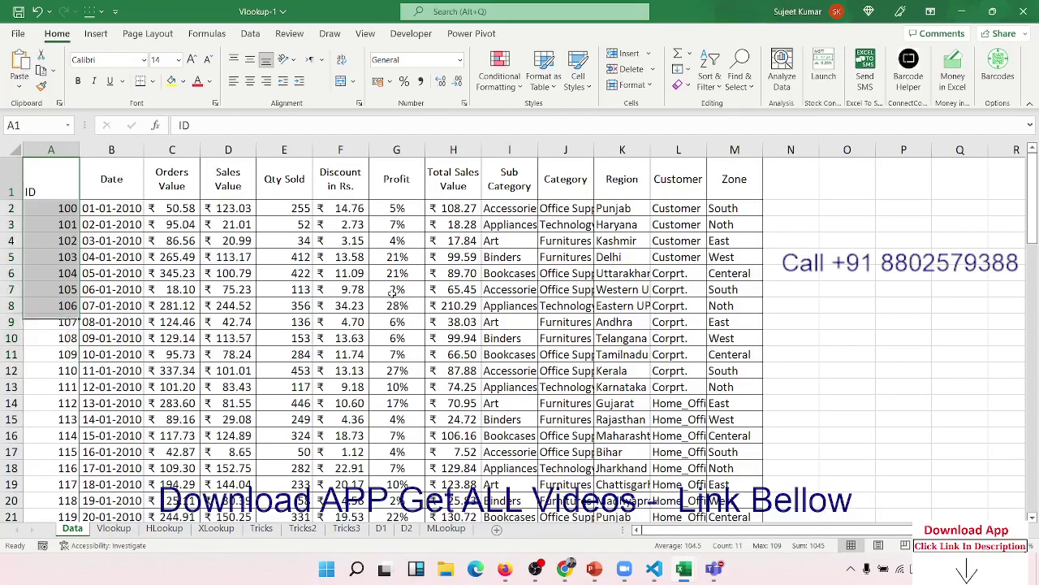
key("ctrl+shift+Right")
key("ctrl+Page_Down")
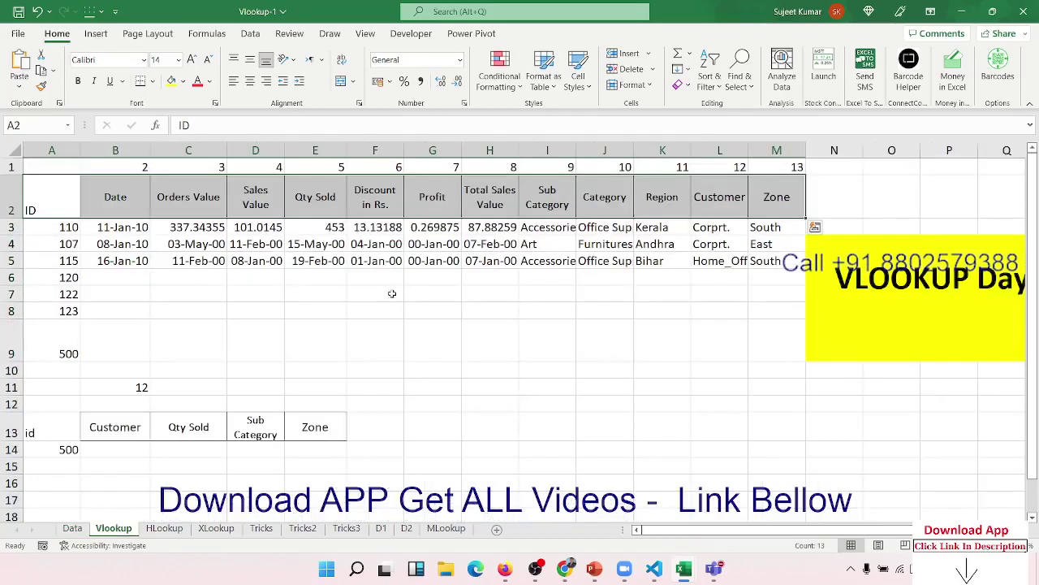
key("Down")
key("Down")
key("Down")
key("Right")
key("Down")
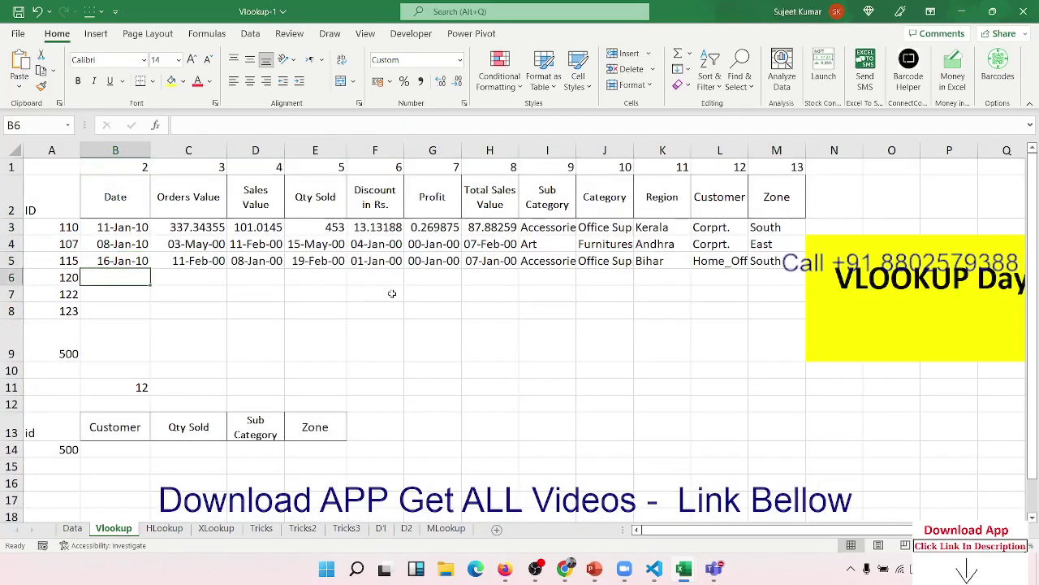
Enter a VLOOKUP of A6 on Data!A:M with column array {2,…,13}, filling ID 120's row 6
type("=vl")
key("Tab")
key("Left")
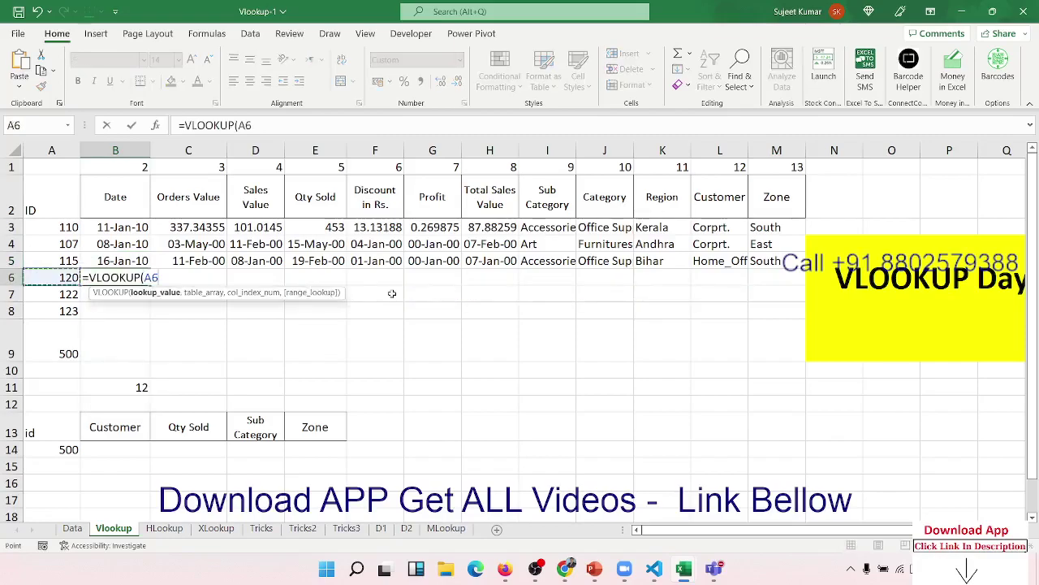
type(",")
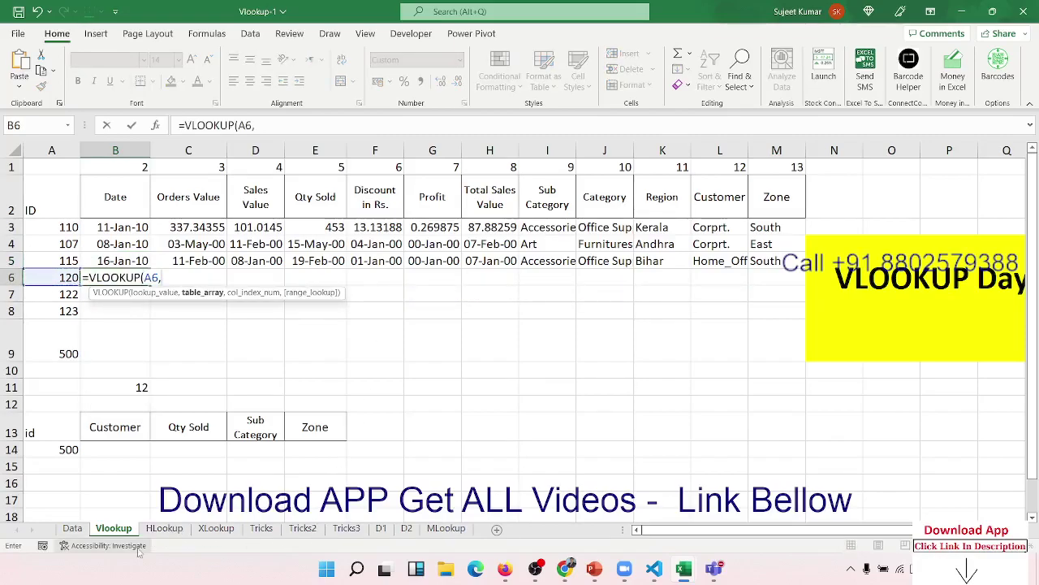
left_click(72, 527)
left_click_drag(51, 151, 726, 160)
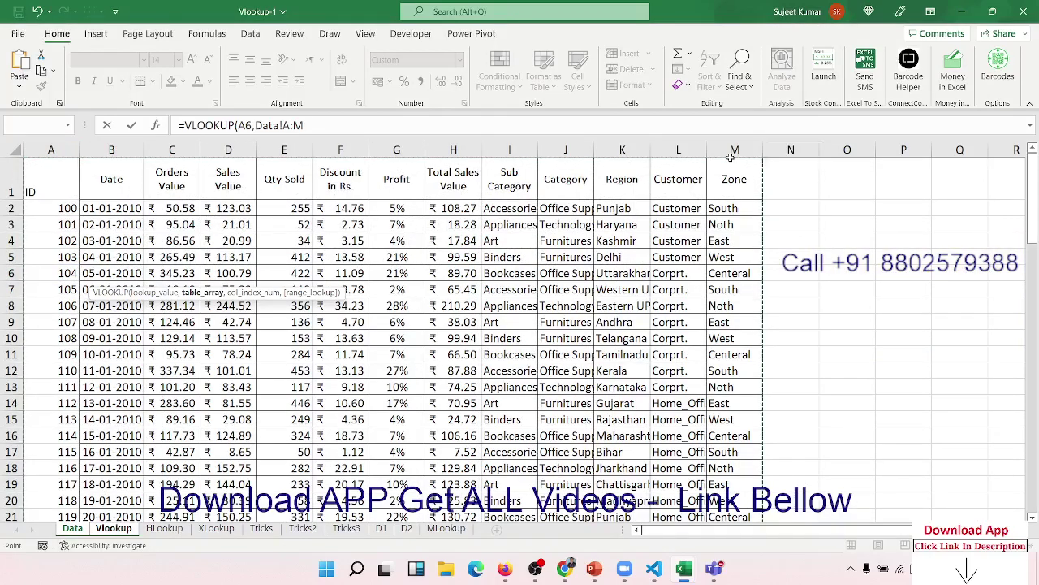
type(",{")
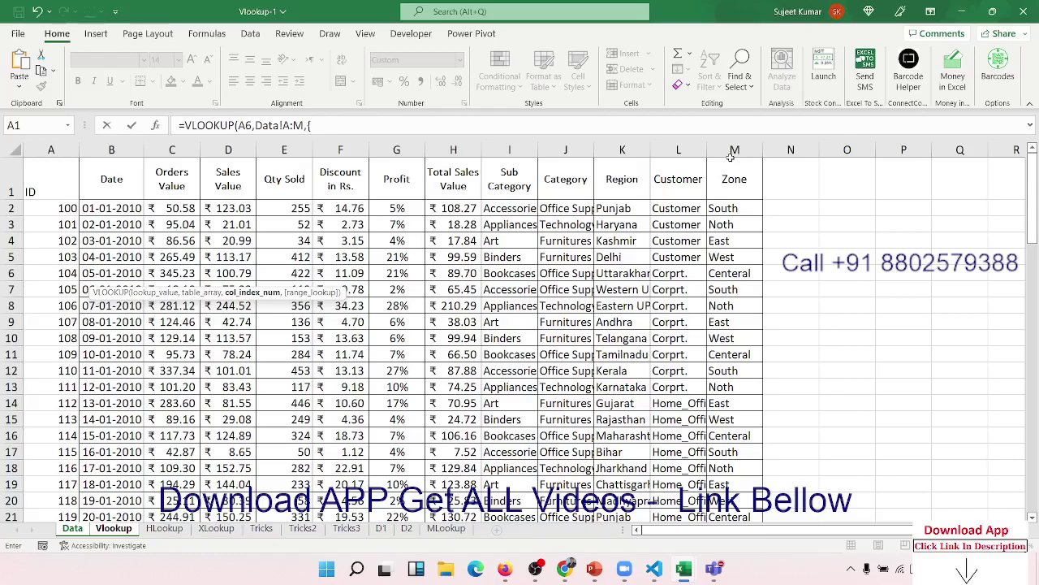
type("2,")
type("3,4,5,")
type("6,7,8,9,")
type("10,11,12,1")
type("3")
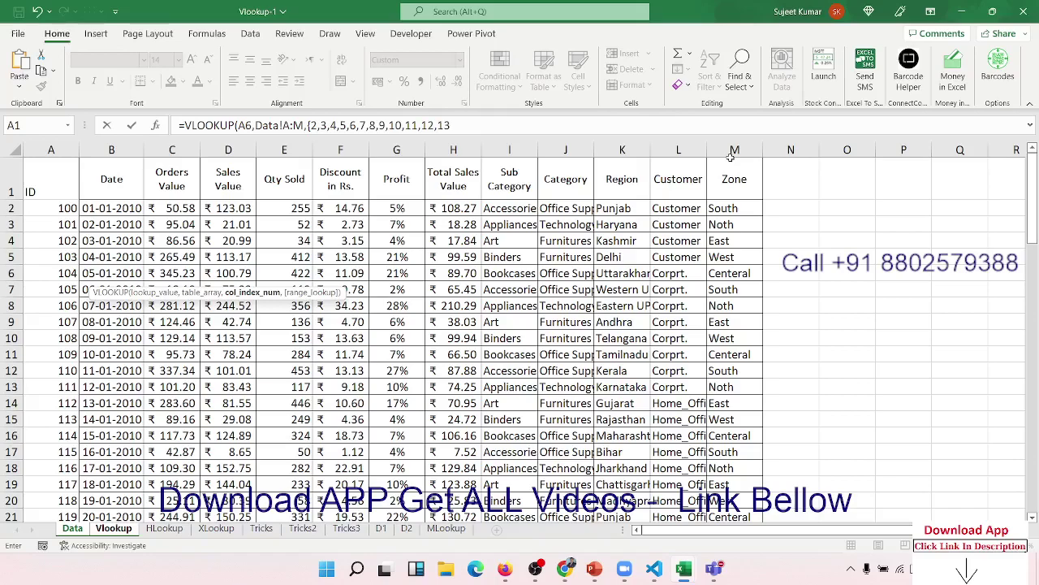
type("},0")
key("Return")
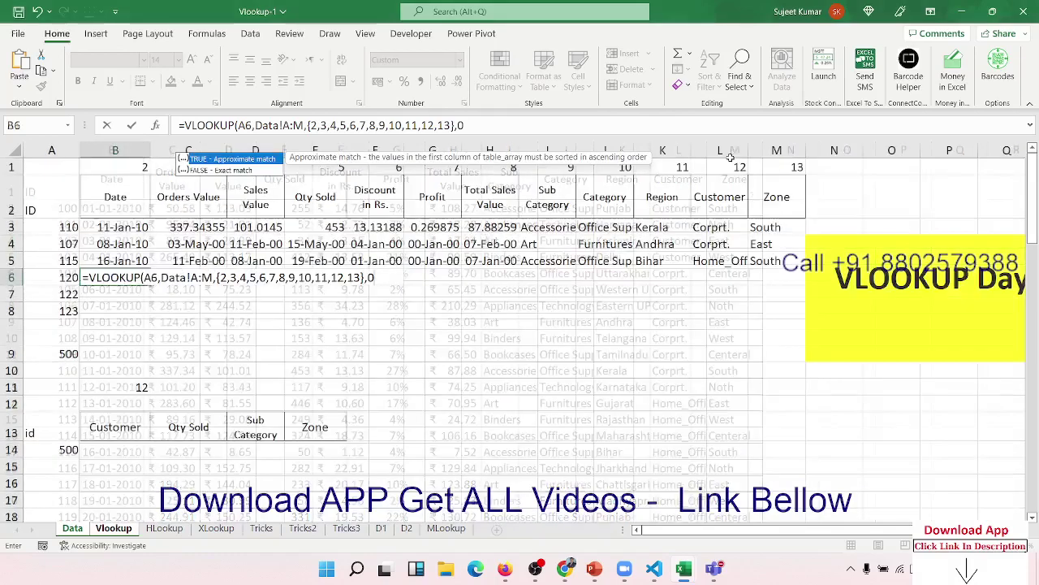
key("Up")
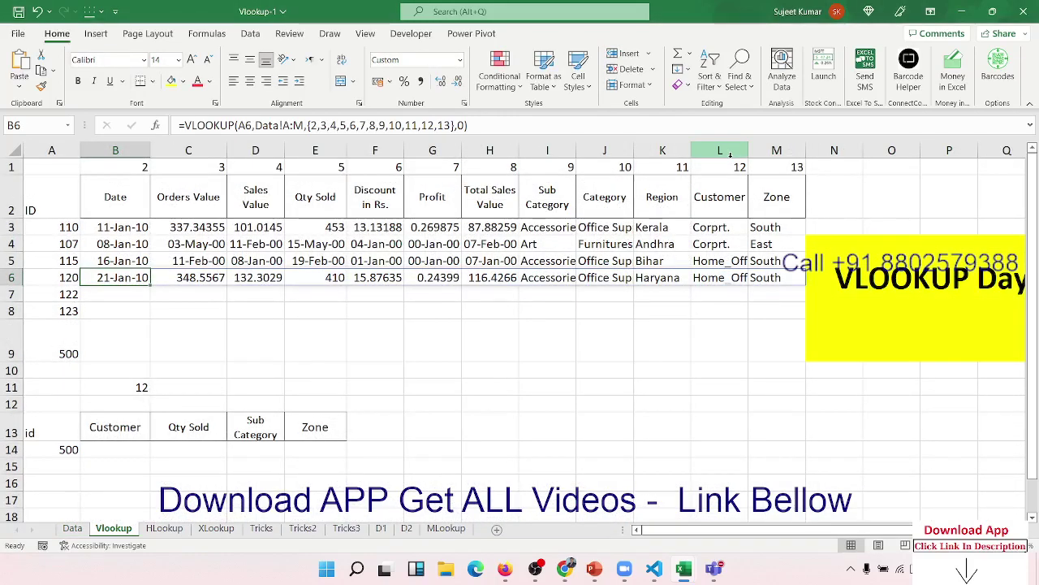
key("Down")
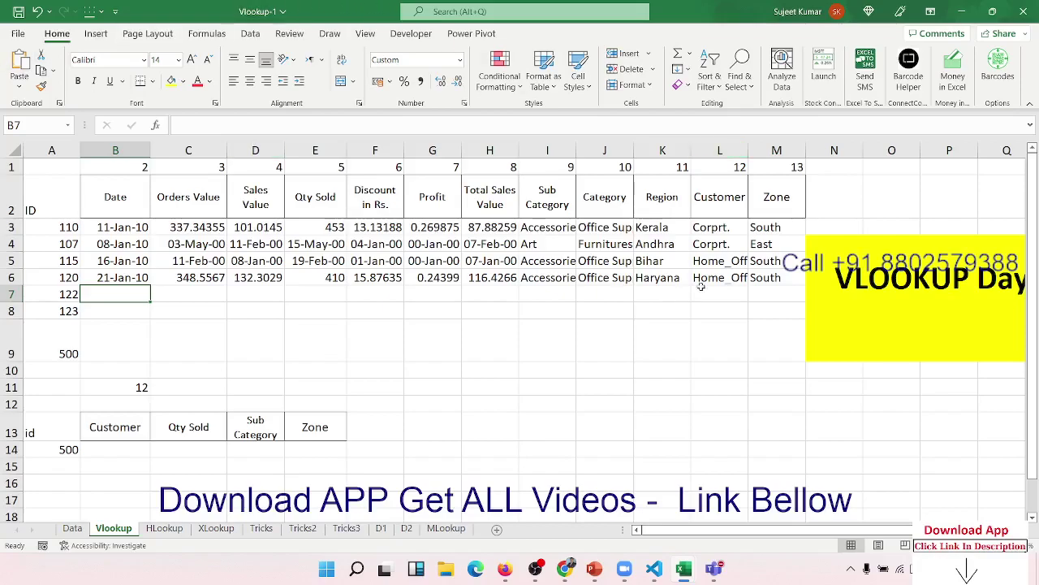
Enter an array VLOOKUP of A7 on Data!A:M with columns {2,…,13} across B7:M7
left_click(780, 295, "shift")
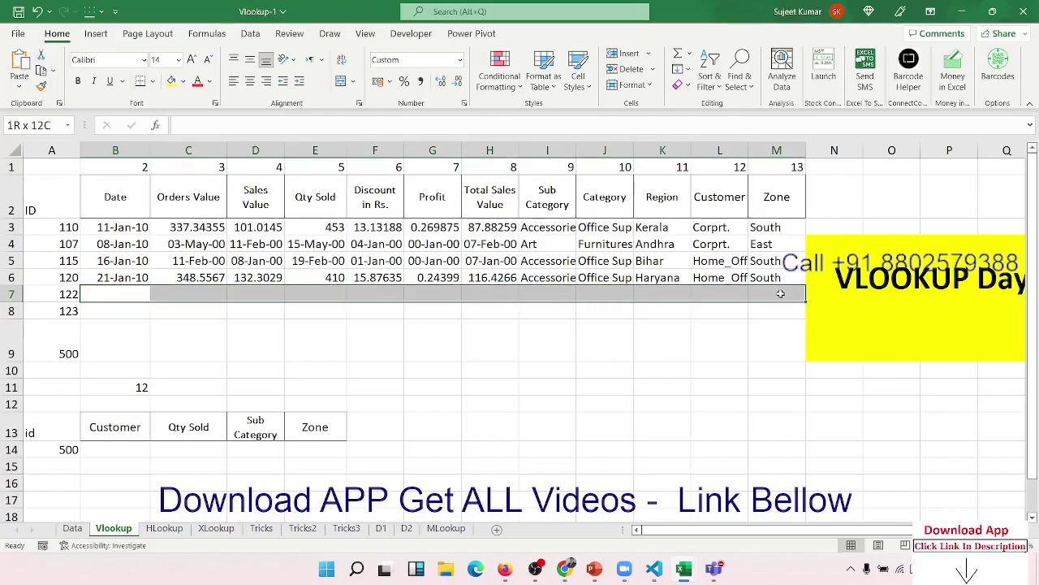
type("=vl")
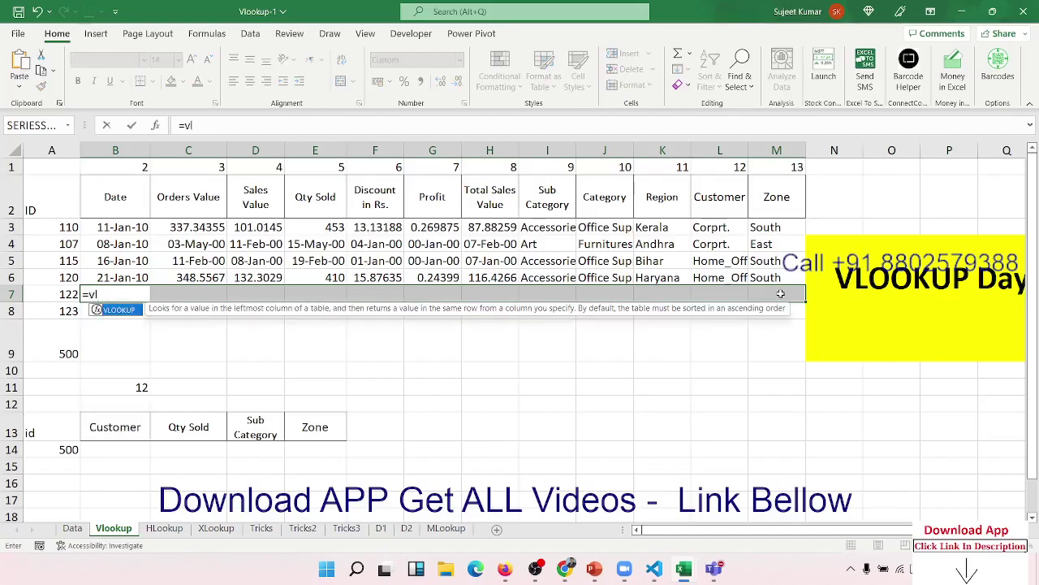
key("Tab")
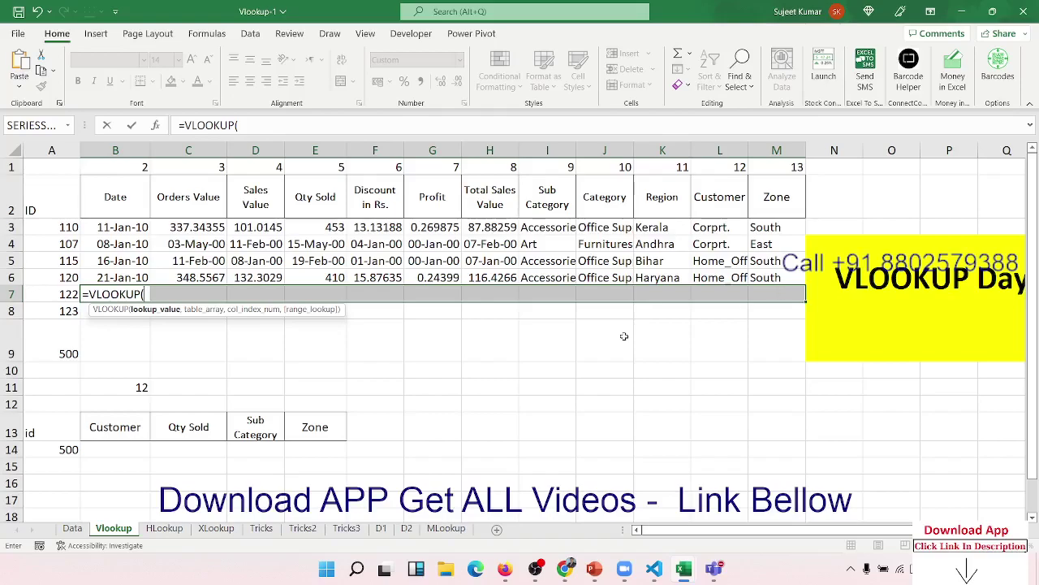
left_click(69, 294)
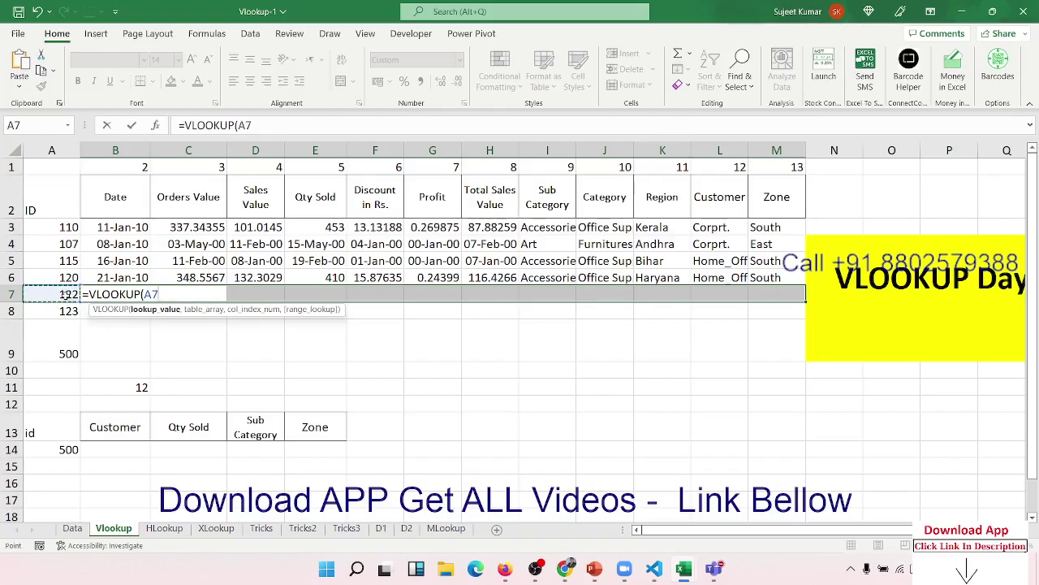
type(",")
left_click(72, 528)
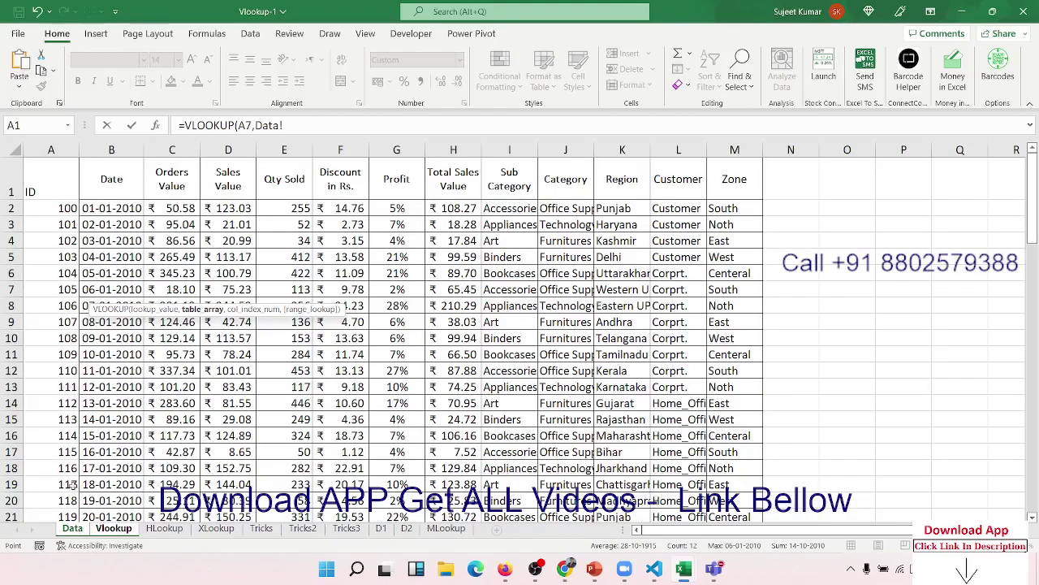
mouse_move(50, 149)
left_mouse_down()
mouse_move(358, 166)
mouse_move(713, 166)
left_mouse_up()
type(",{")
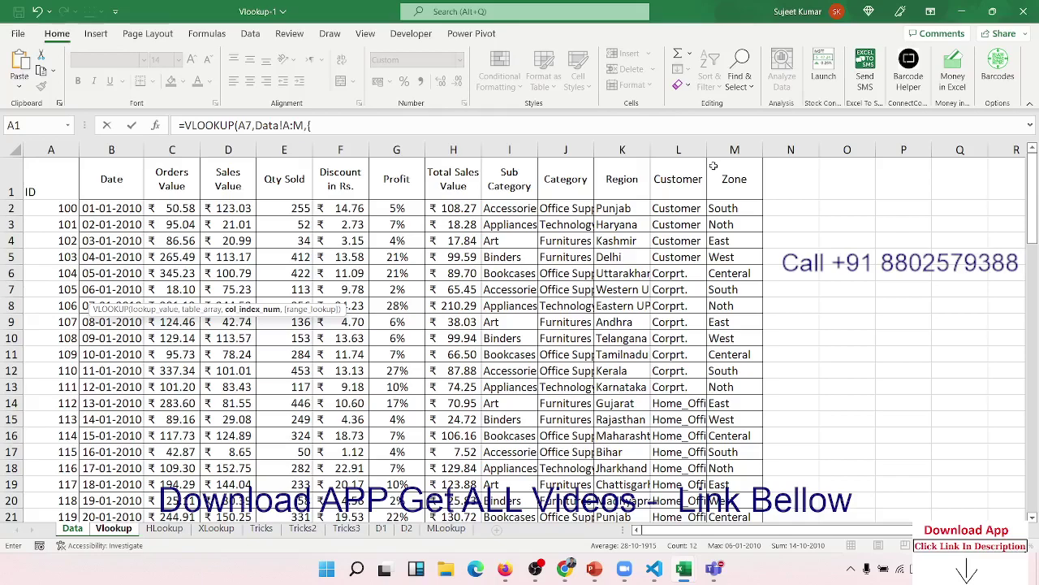
type("2,3,45,6")
type(",7,8,9,10")
type(",11,12,13")
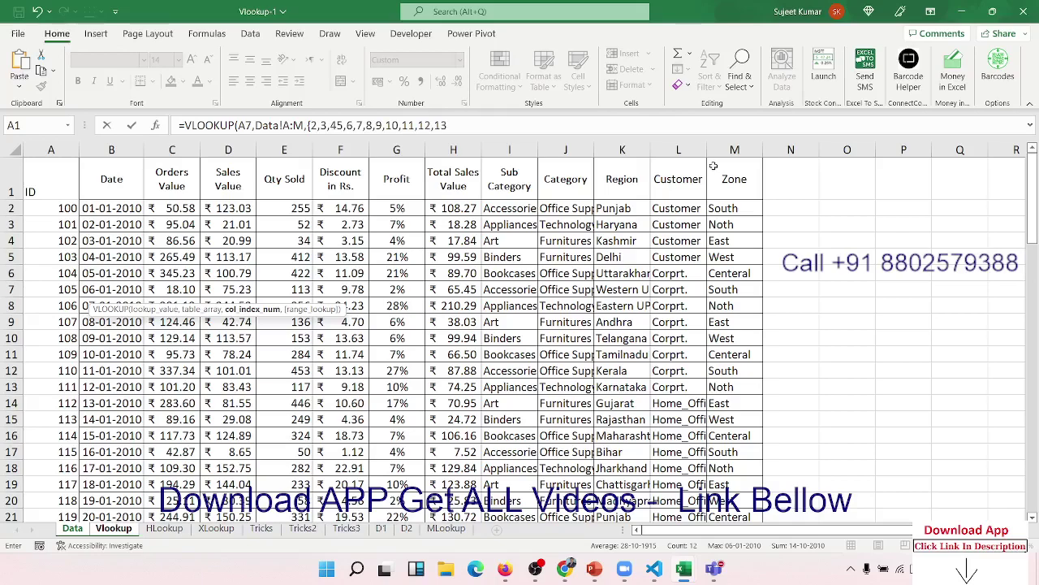
type("},0")
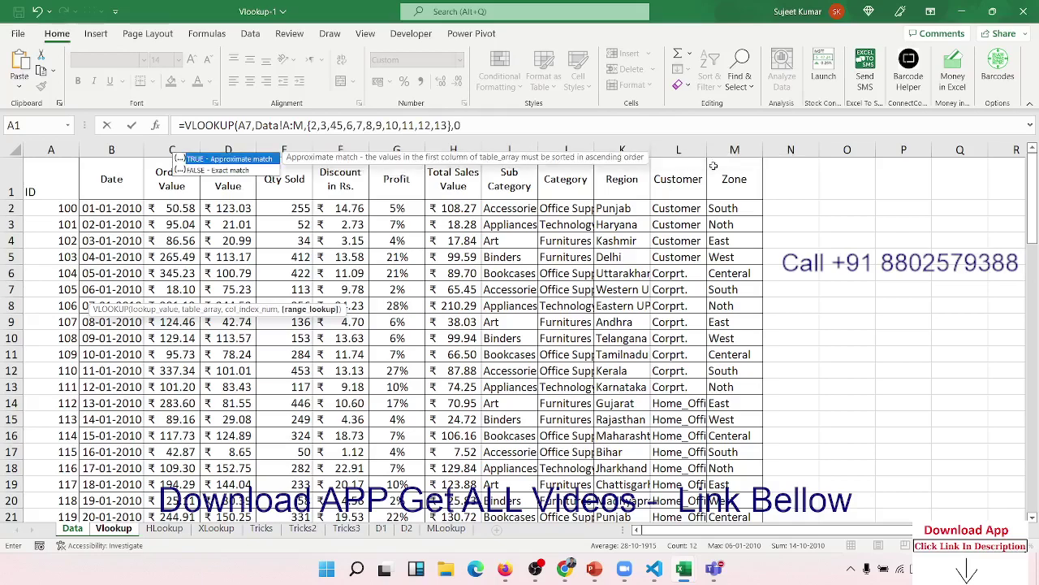
type(")")
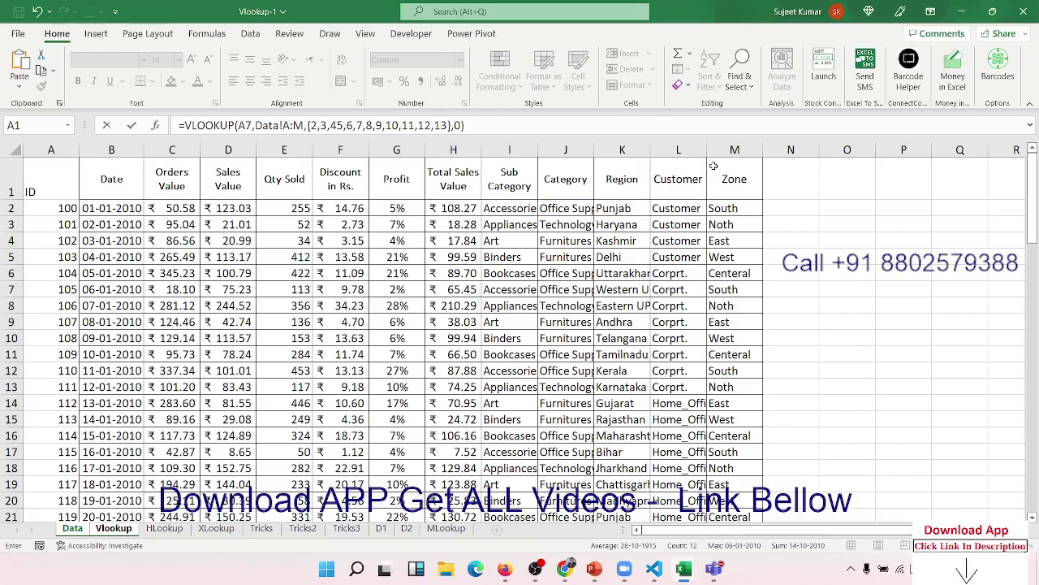
key("ctrl+shift+Return")
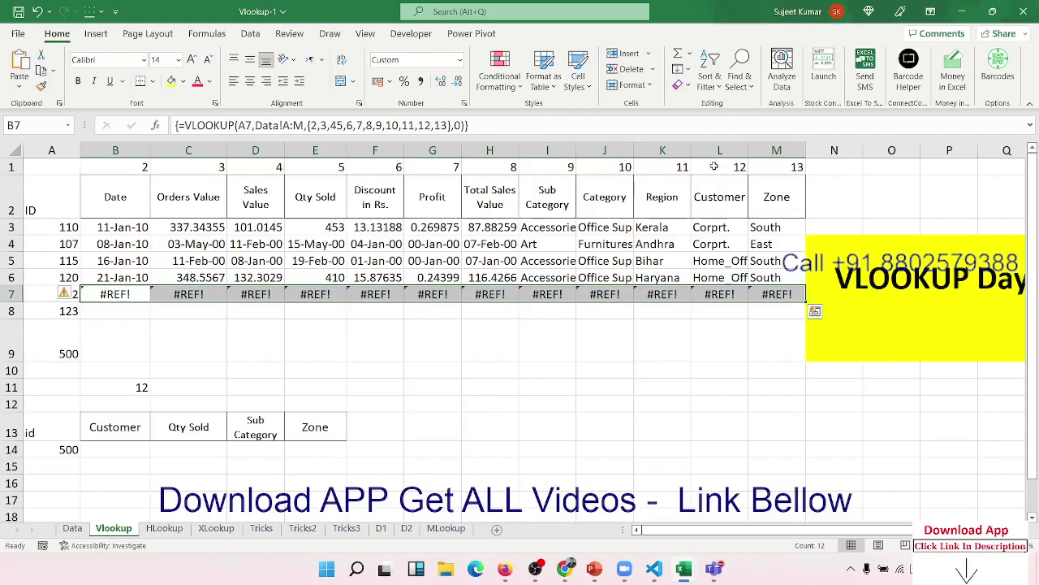
Fix the missing comma in the column array, recommit, and confirm array cells can't be edited individually
left_click(341, 126)
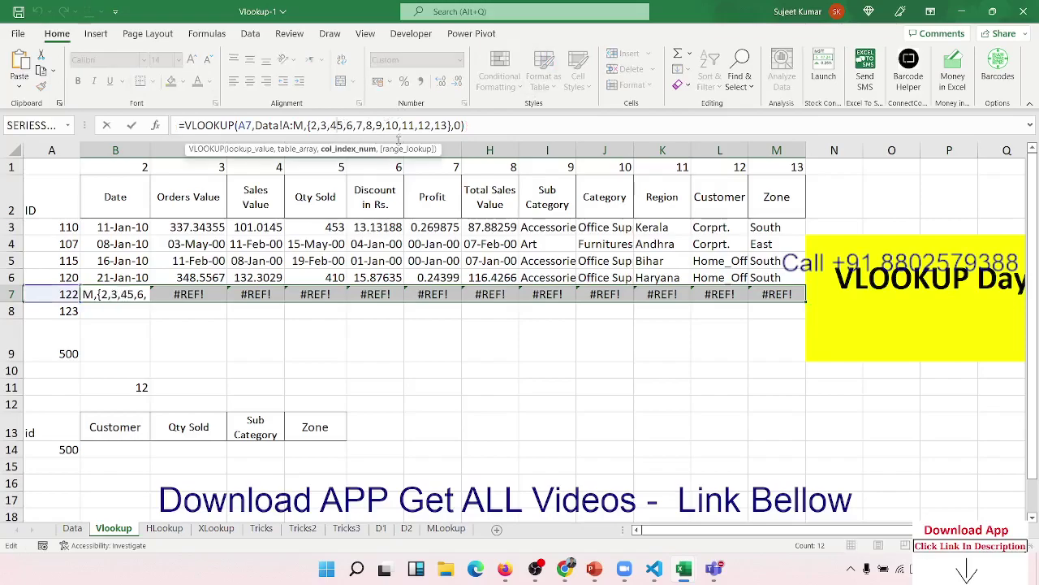
type(",")
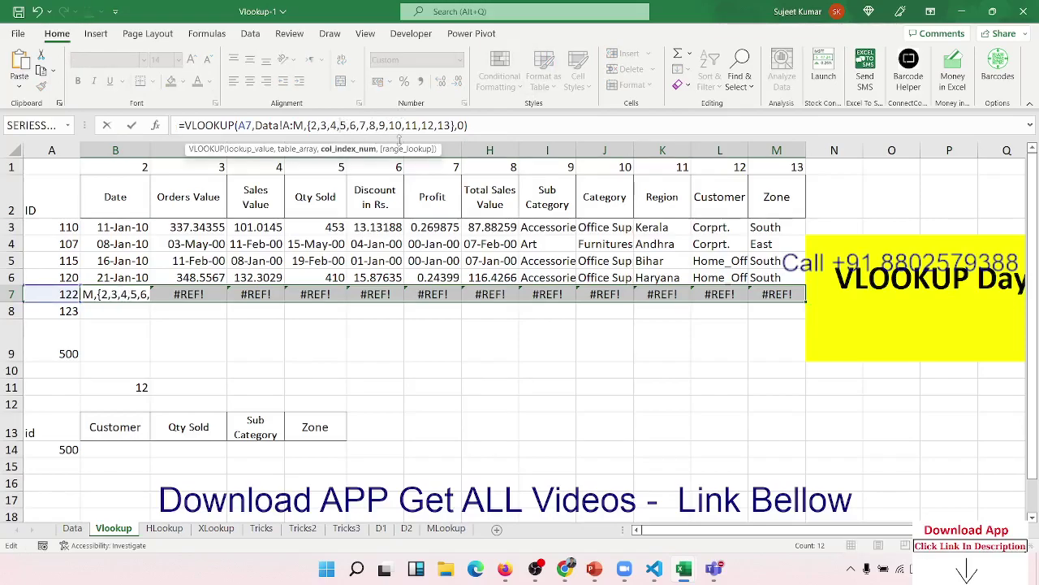
key("ctrl+shift+Return")
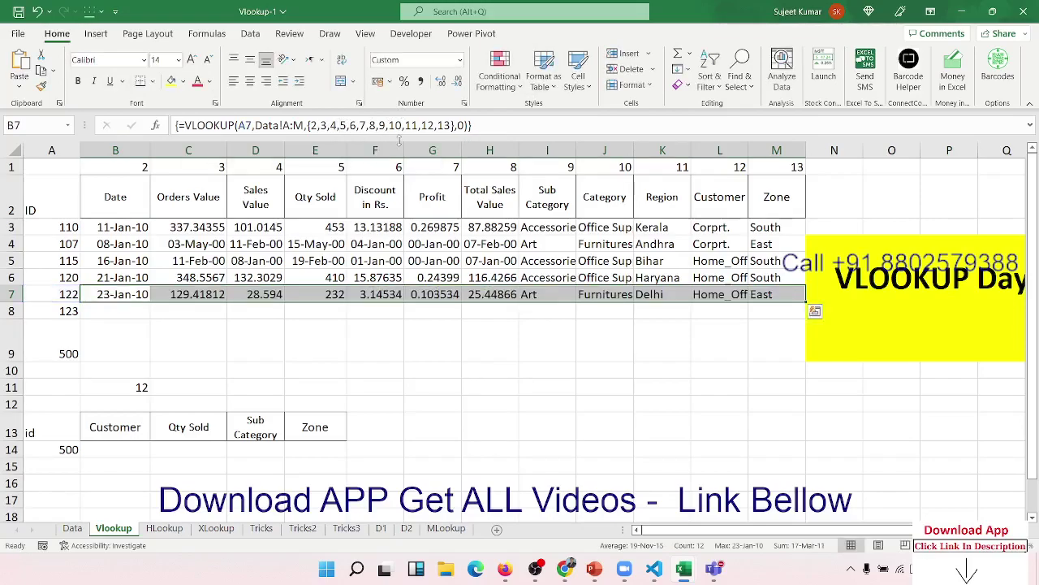
key("Right")
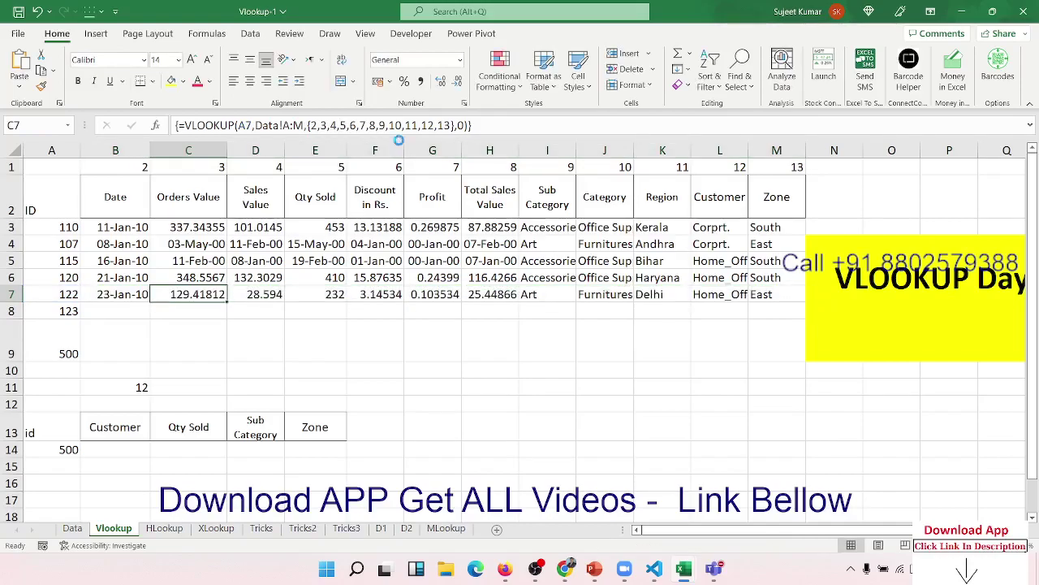
key("Delete")
key("Return")
key("Left")
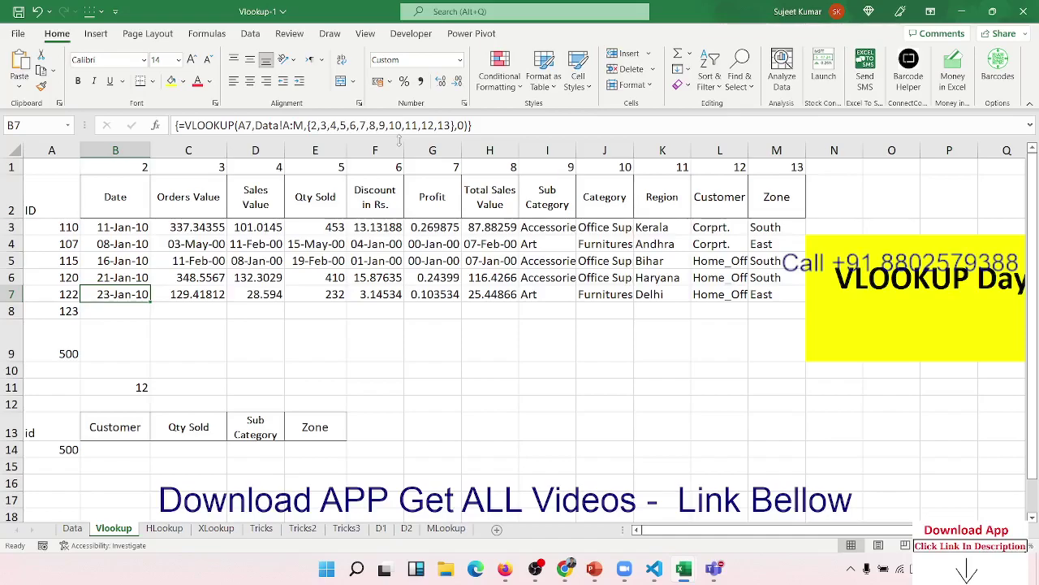
key("Down")
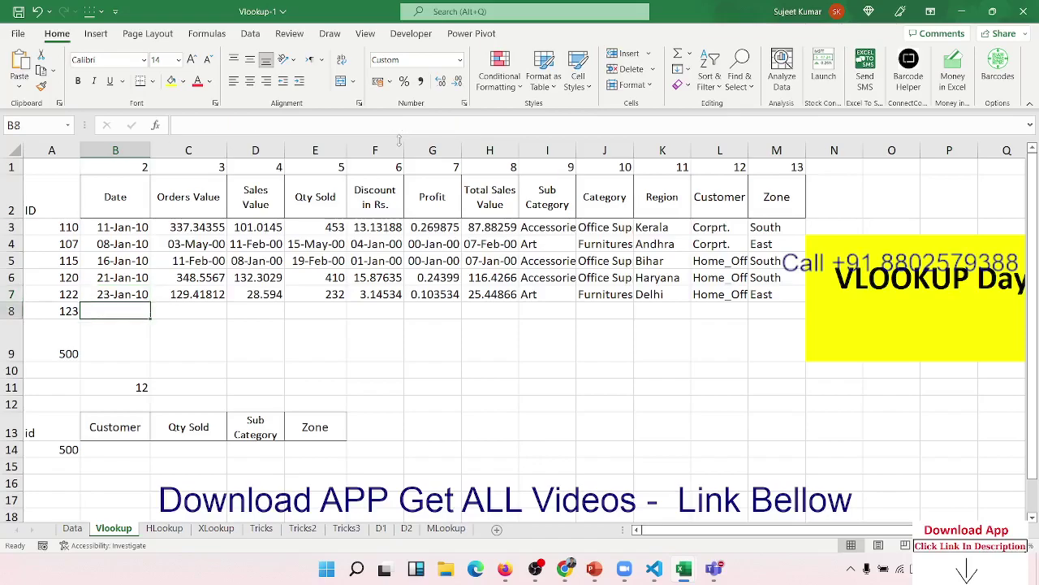
key("Up")
key("Up")
key("Up")
key("Up")
key("Up")
key("Up")
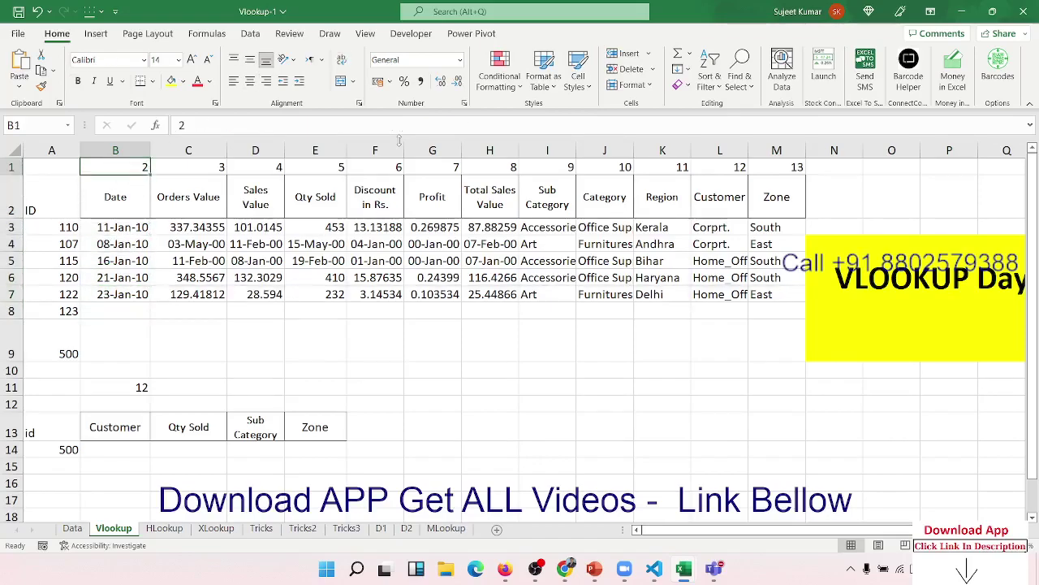
key("Down")
key("Down")
key("Down")
key("Down")
key("Down")
key("Down")
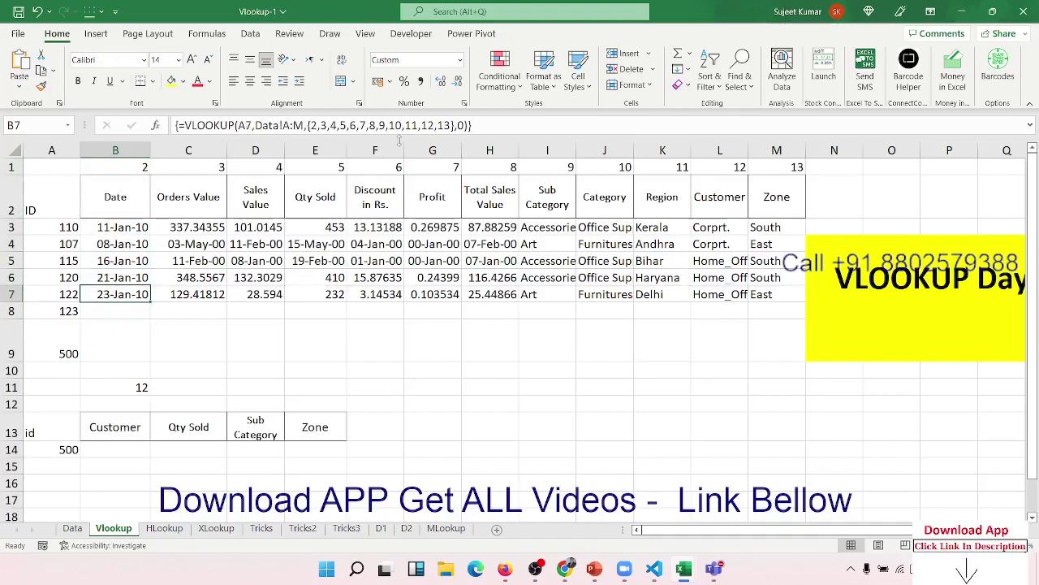
key("Down")
Enter =XLOOKUP(A8,Data!A1:A87,Data!B1:B87) in B8 to return ID 123's date
type("=")
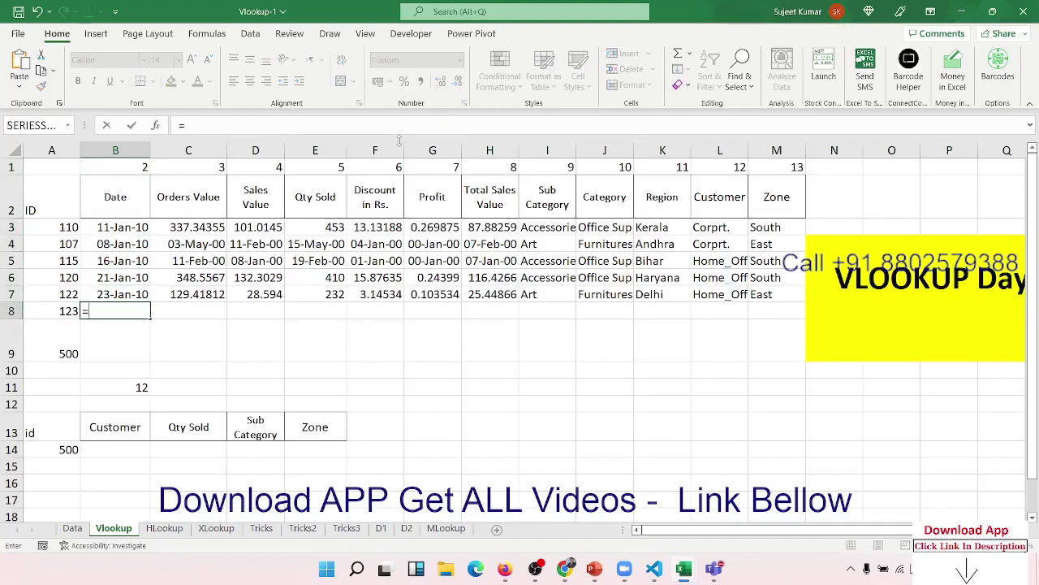
type("xl")
key("Tab")
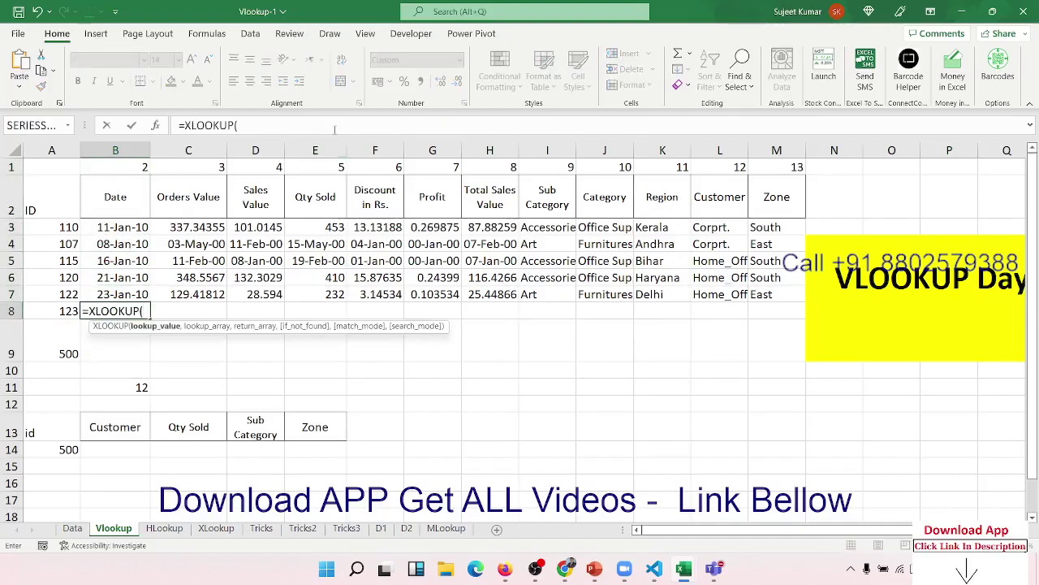
left_click(59, 312)
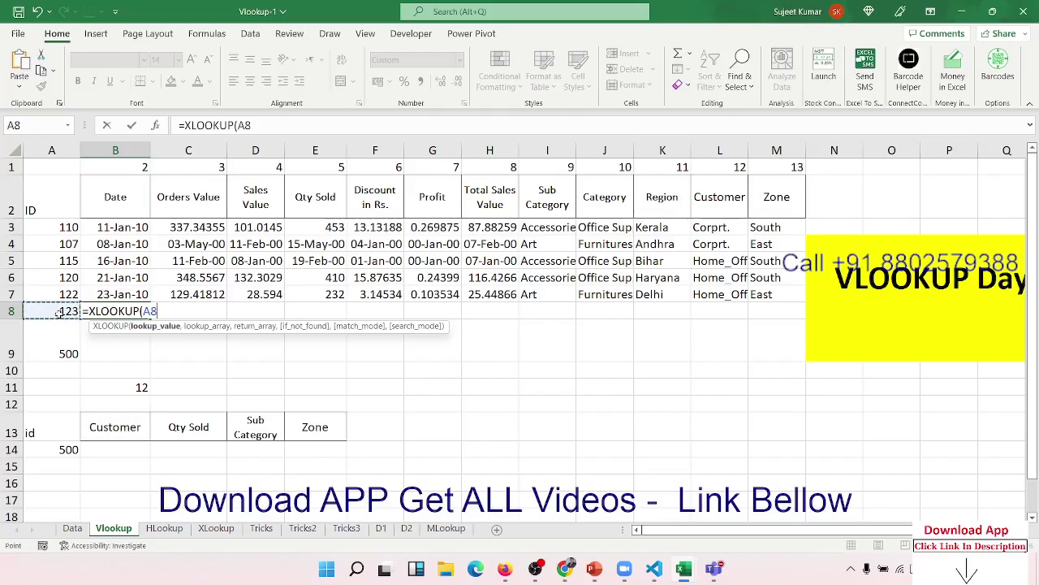
type(",")
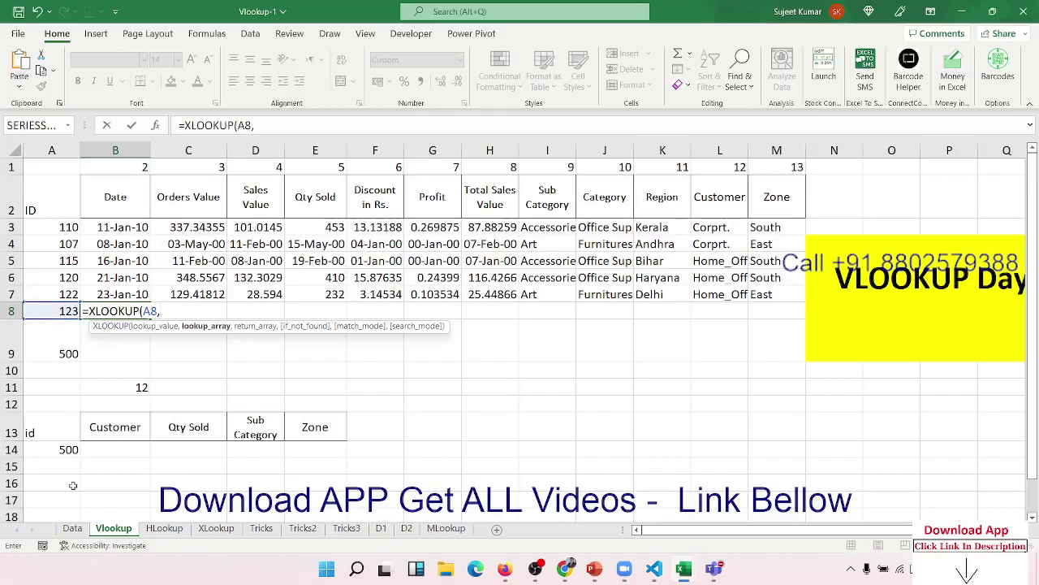
left_click(72, 528)
left_click_drag(37, 193, 57, 197)
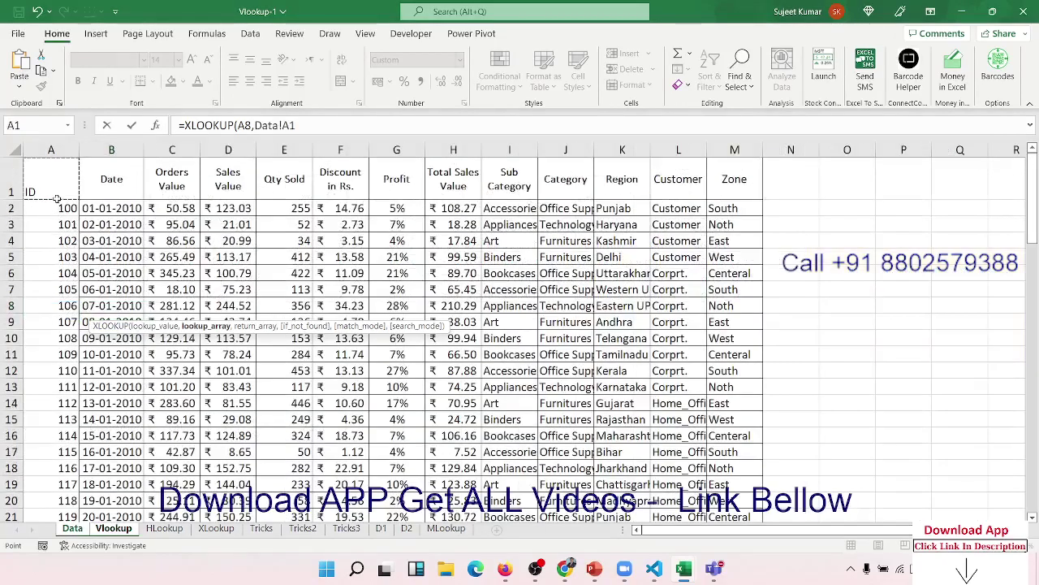
scroll(57, 197, "down", 1)
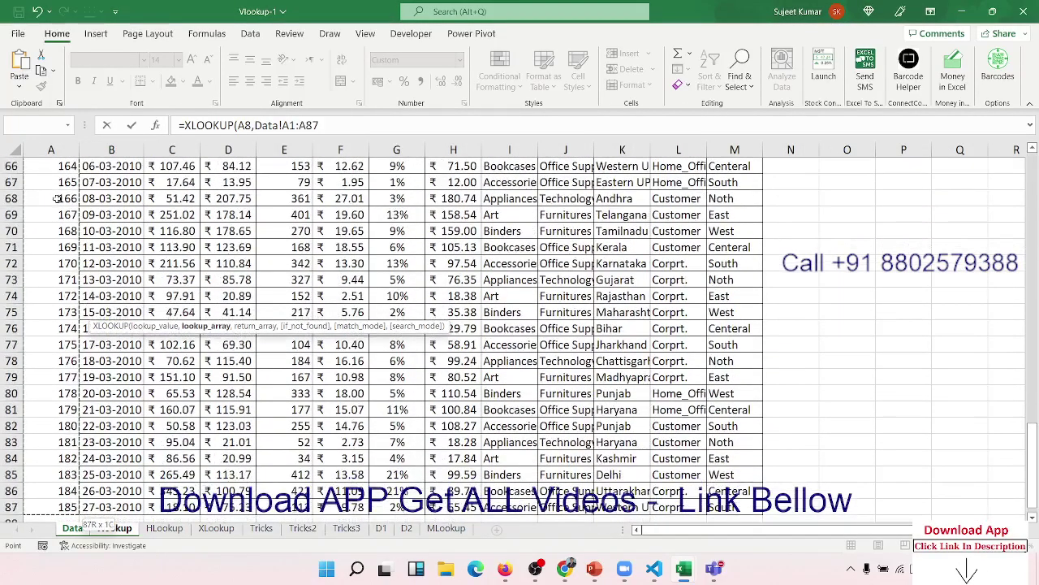
type(",")
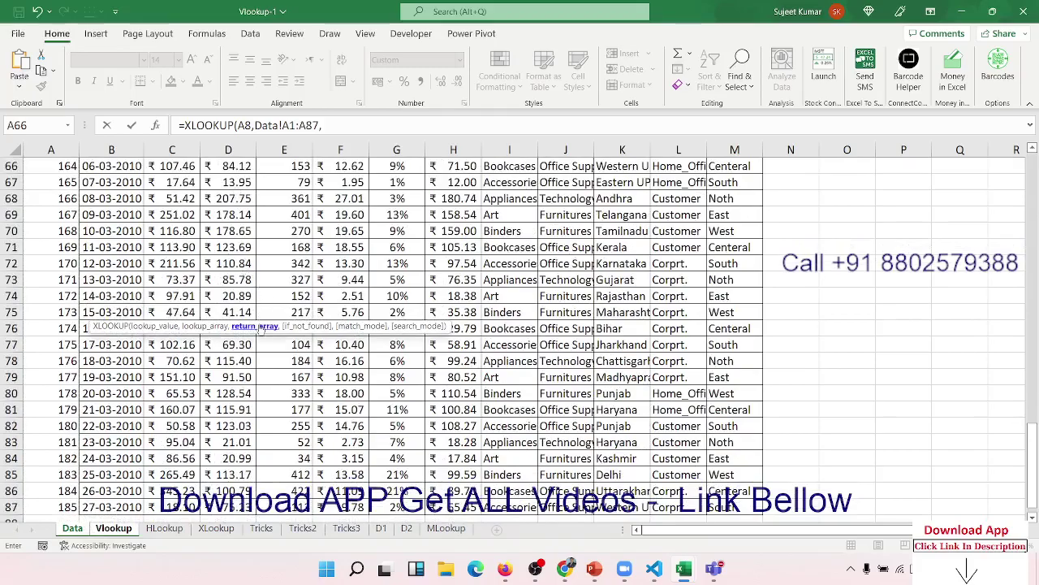
scroll(132, 187, "up", 15)
left_click(128, 183)
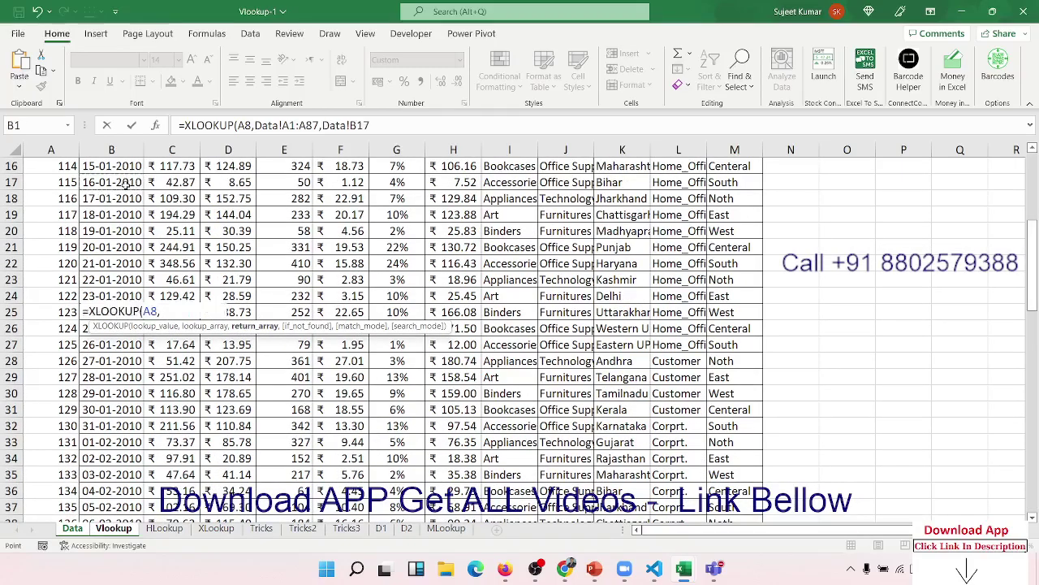
scroll(126, 185, "up", 5)
left_click(126, 185)
key("ctrl+shift+Down")
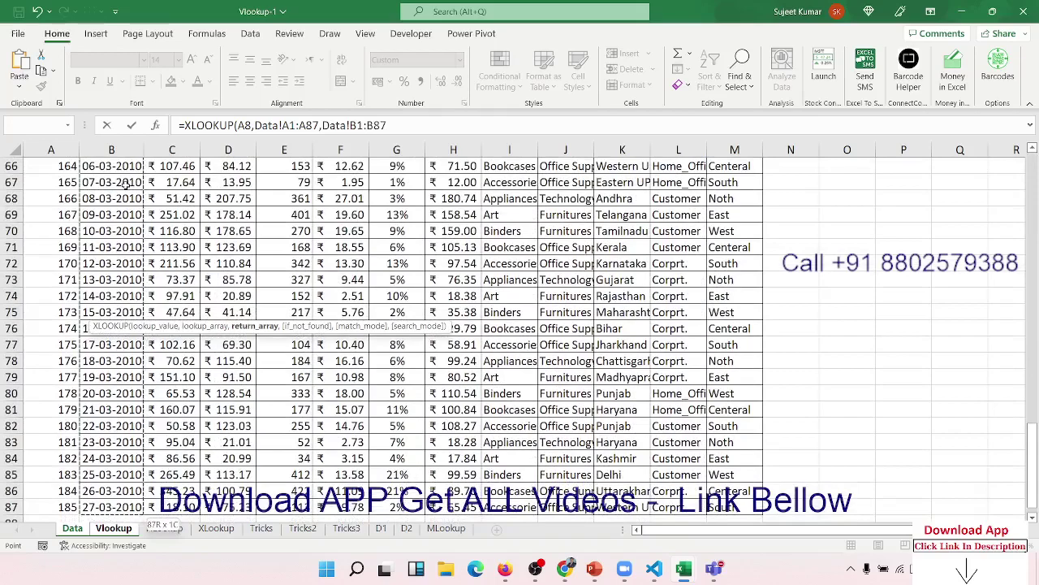
key("Return")
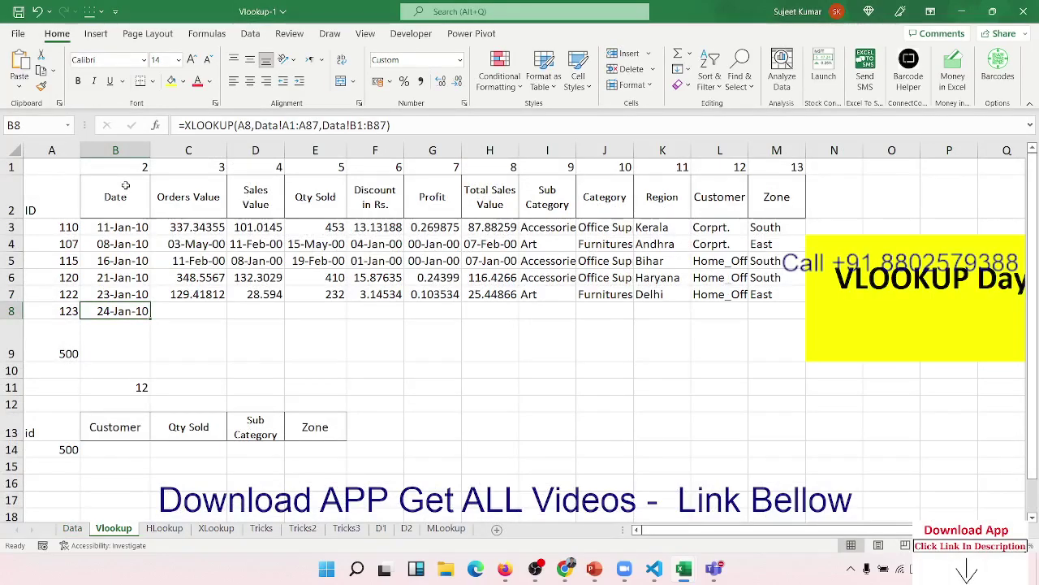
Lock B8's XLOOKUP references to $A8 and Data!$A$1:$A$87
left_click(241, 125)
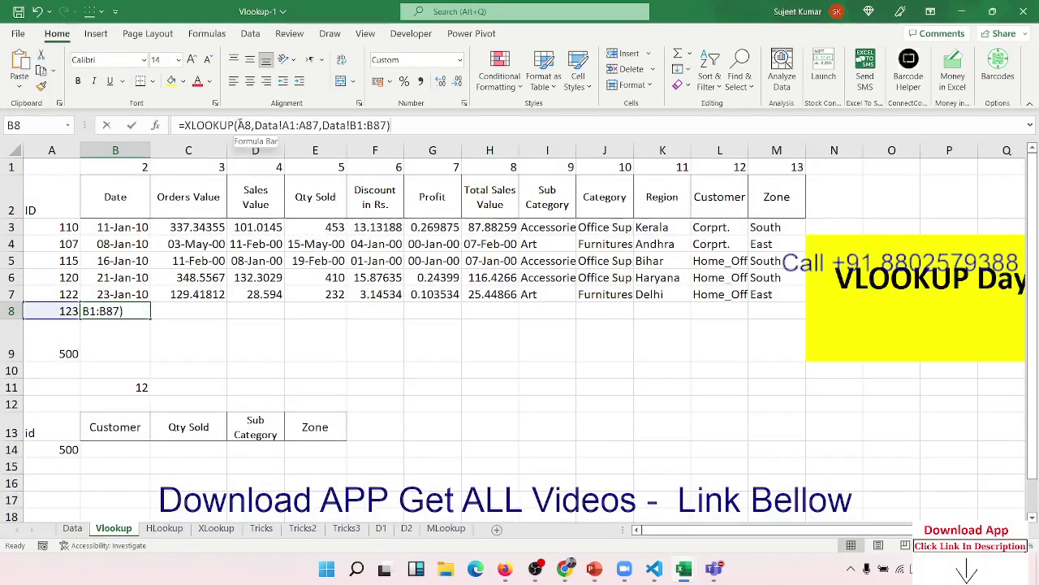
type("$")
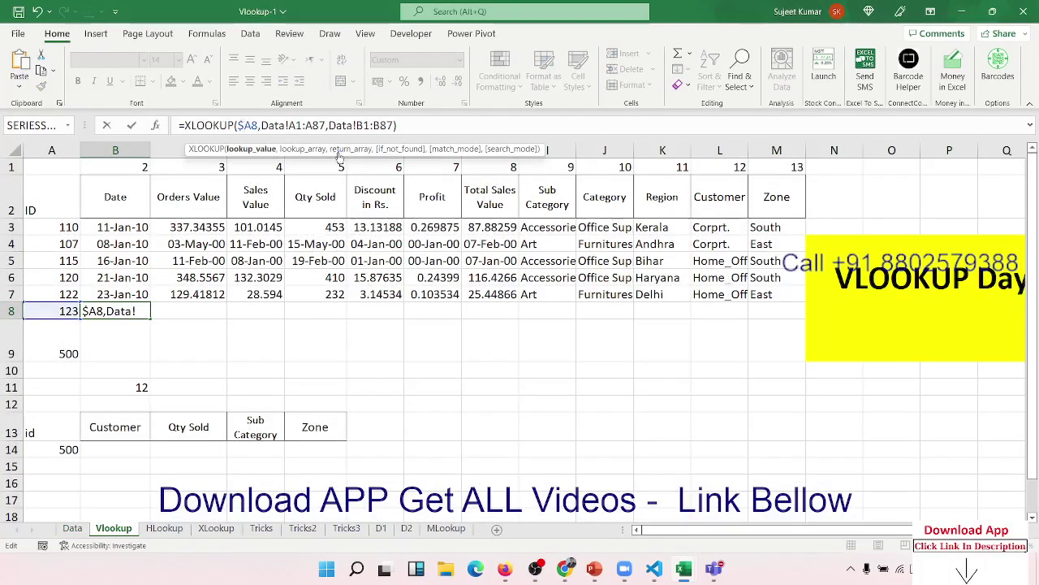
left_click(294, 125)
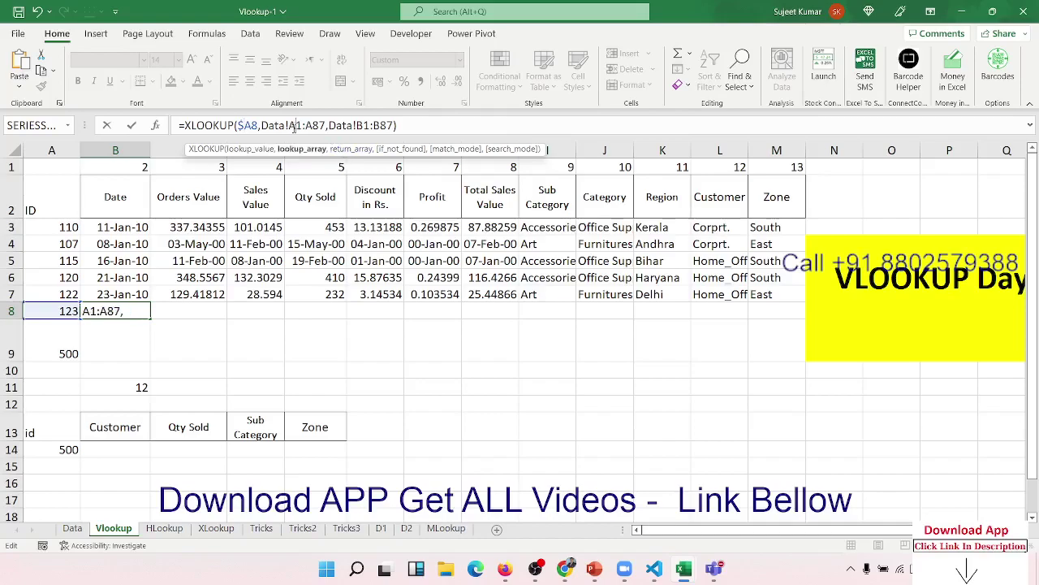
key("F4")
double_click(339, 125)
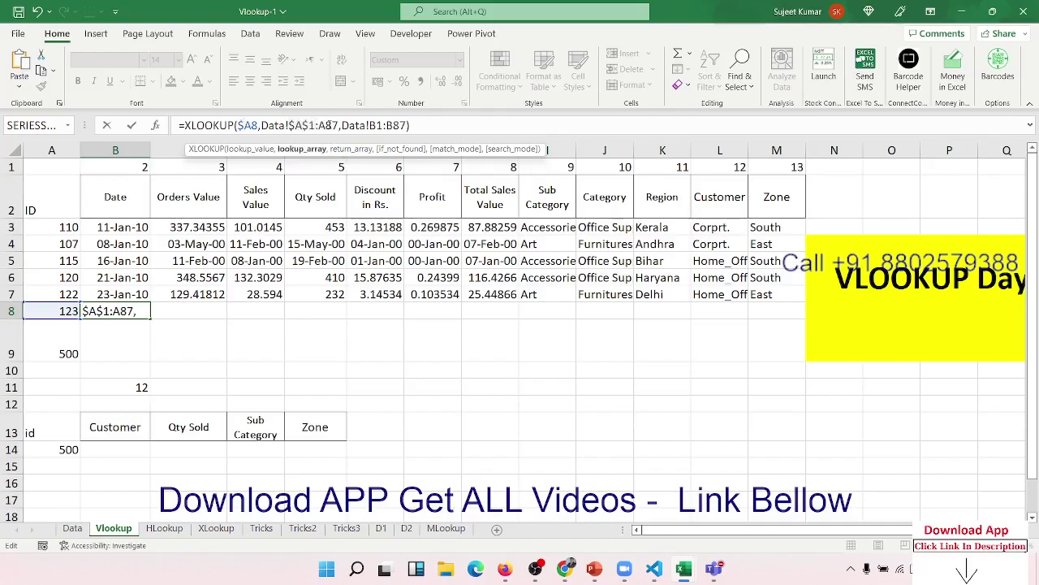
key("F4")
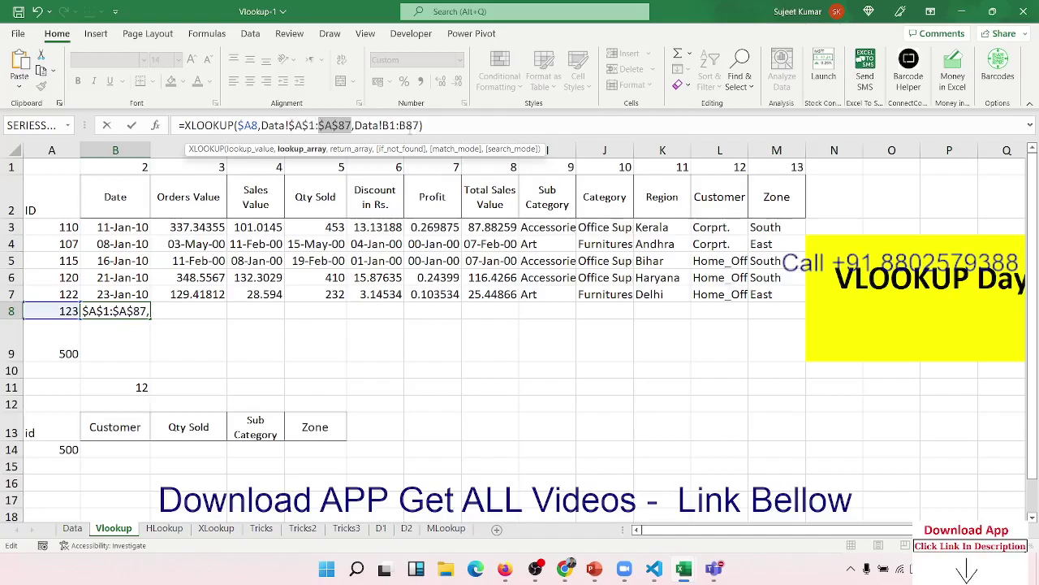
key("Return")
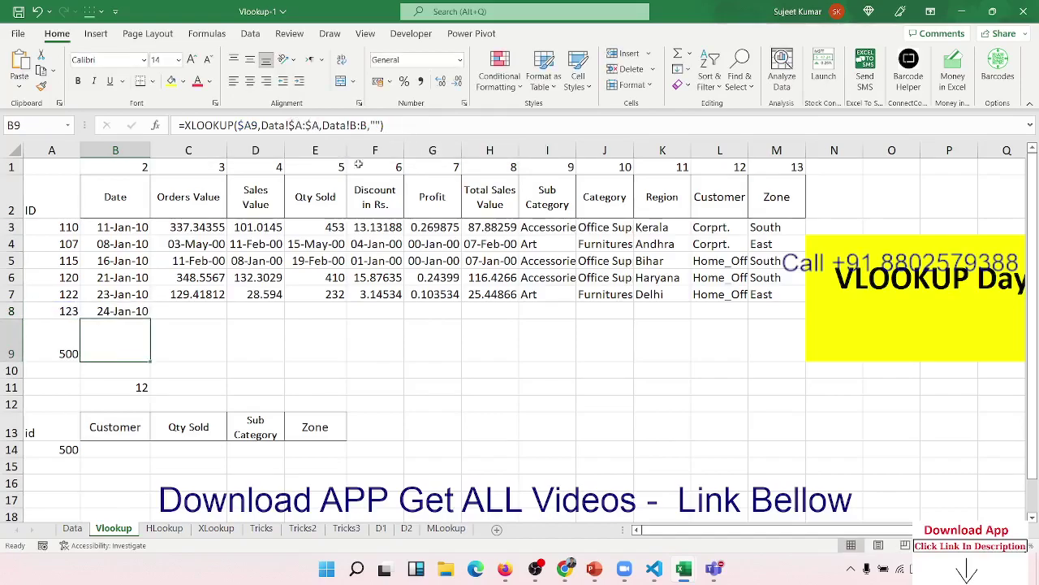
Copy B8's XLOOKUP across row 8 to Zone, General-format it, and restore B8's date format
left_click(138, 311)
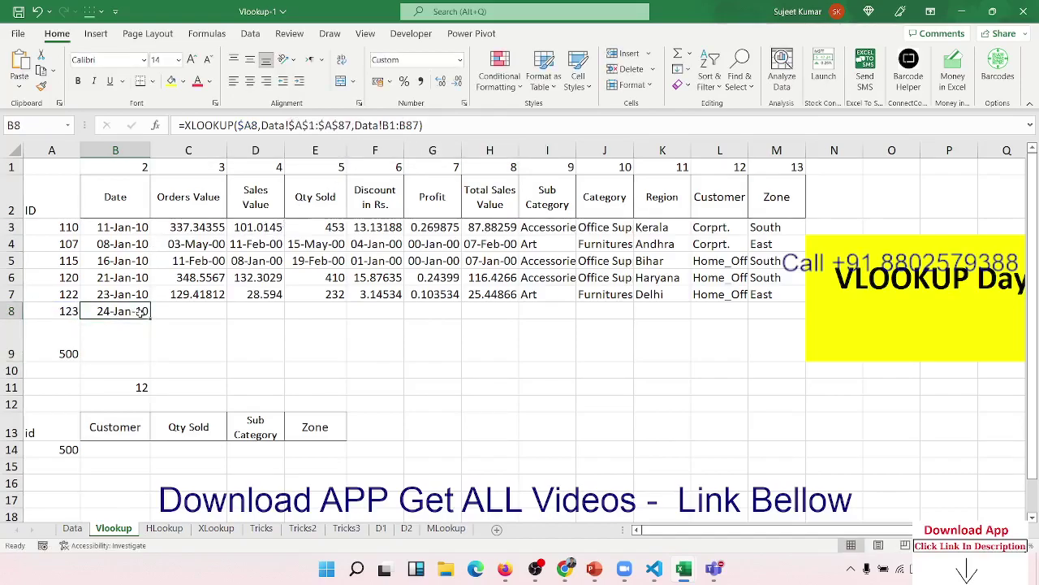
left_click_drag(150, 319, 781, 320)
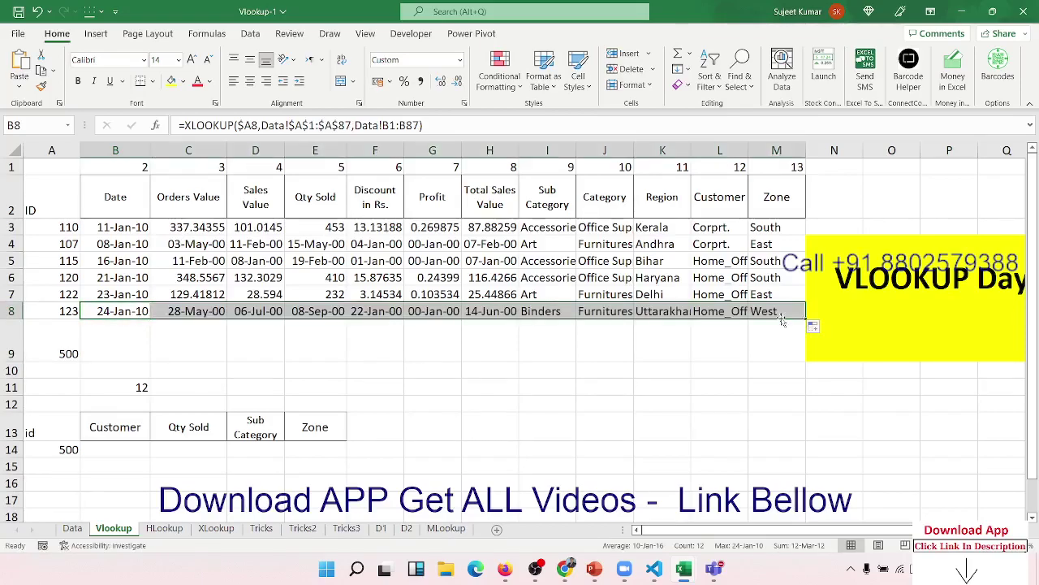
key("ctrl+shift+grave")
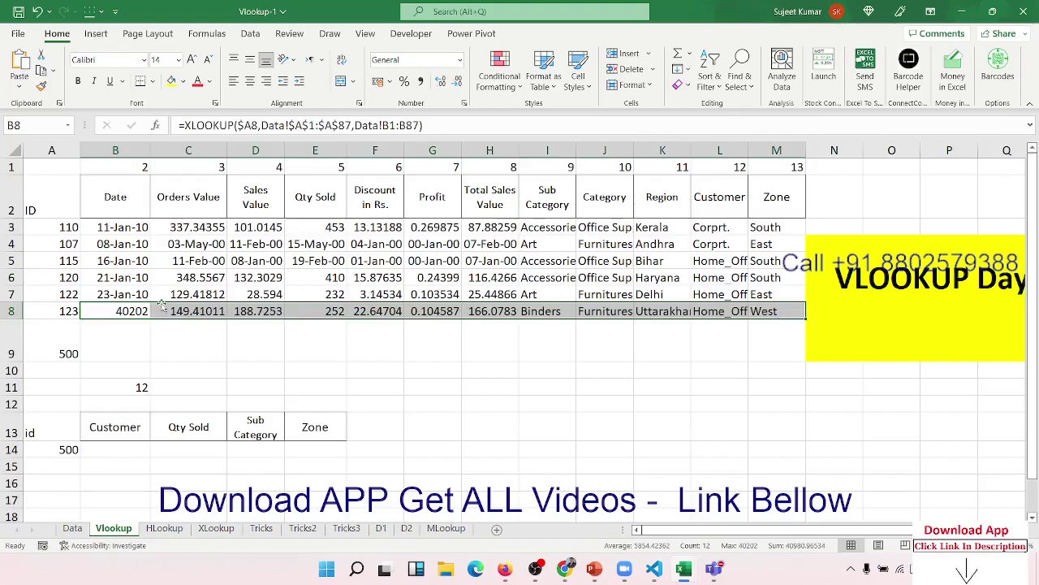
left_click(117, 311)
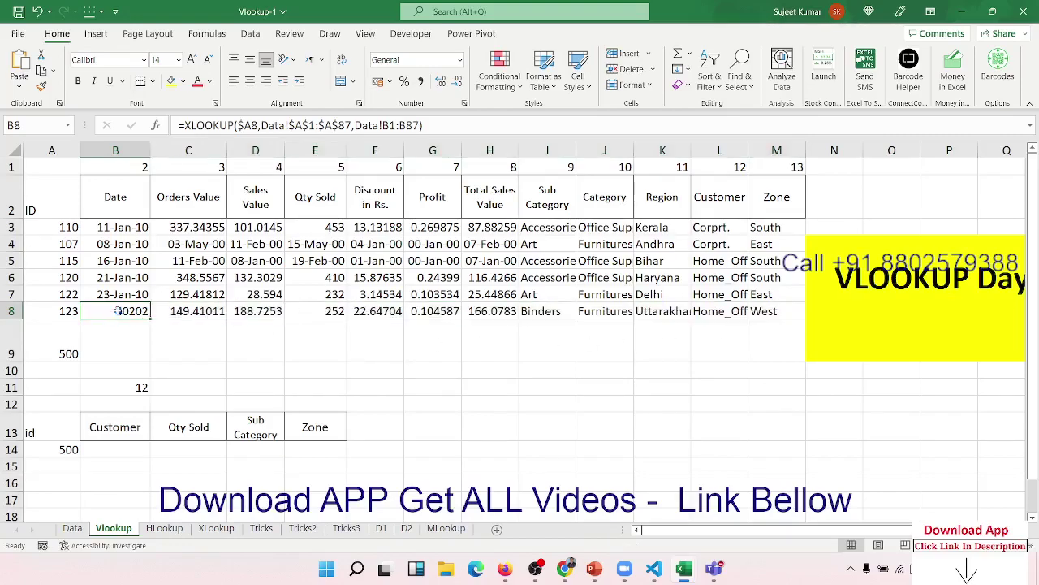
key("ctrl+shift+3")
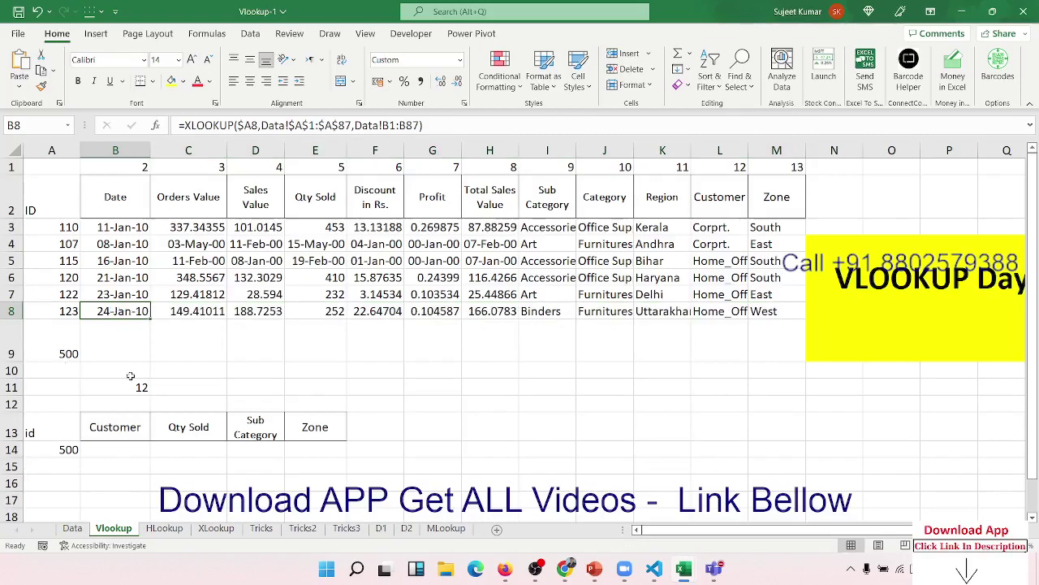
Review the table's header row and the formulas behind B3 and B5
scroll(130, 375, "down", 3)
scroll(136, 236, "up", 3)
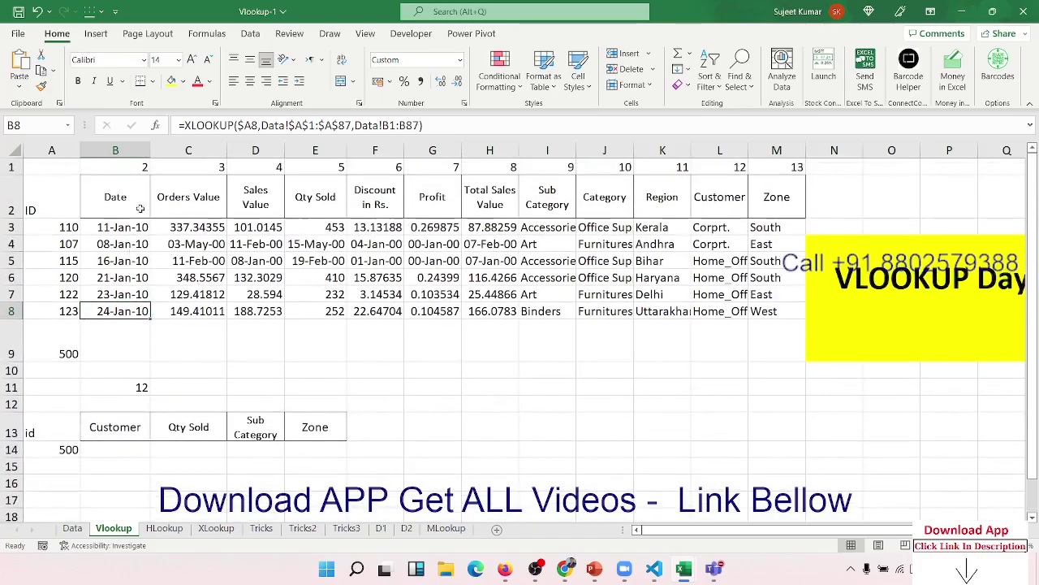
left_click_drag(140, 209, 352, 192)
left_click_drag(661, 188, 779, 195)
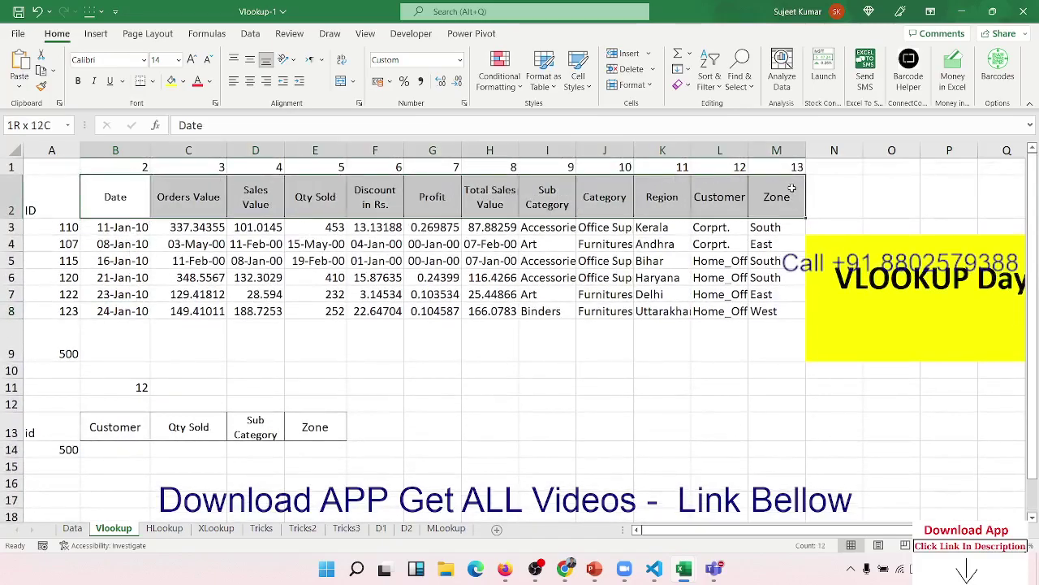
left_click(132, 230)
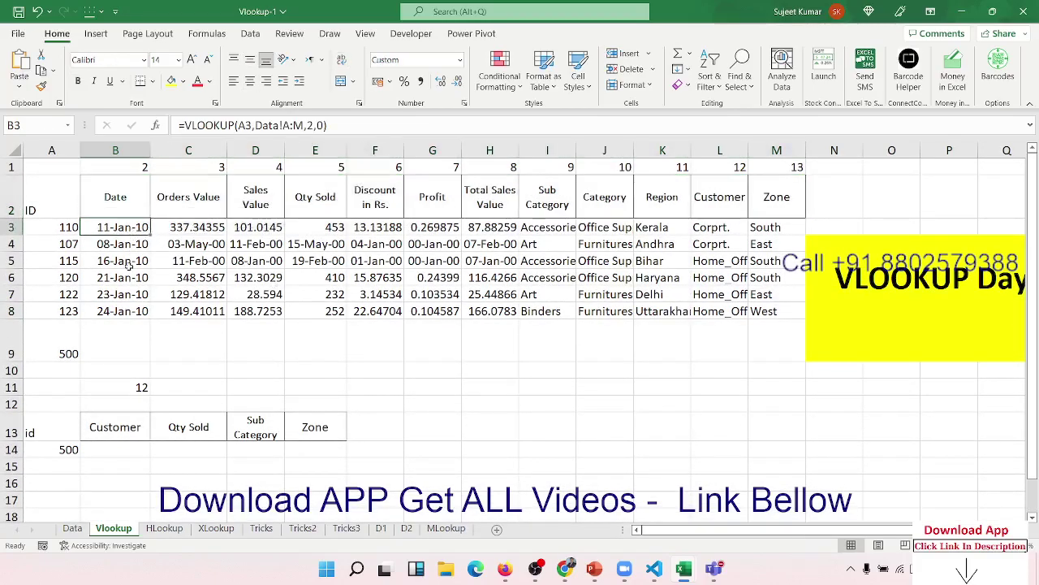
left_click(129, 264)
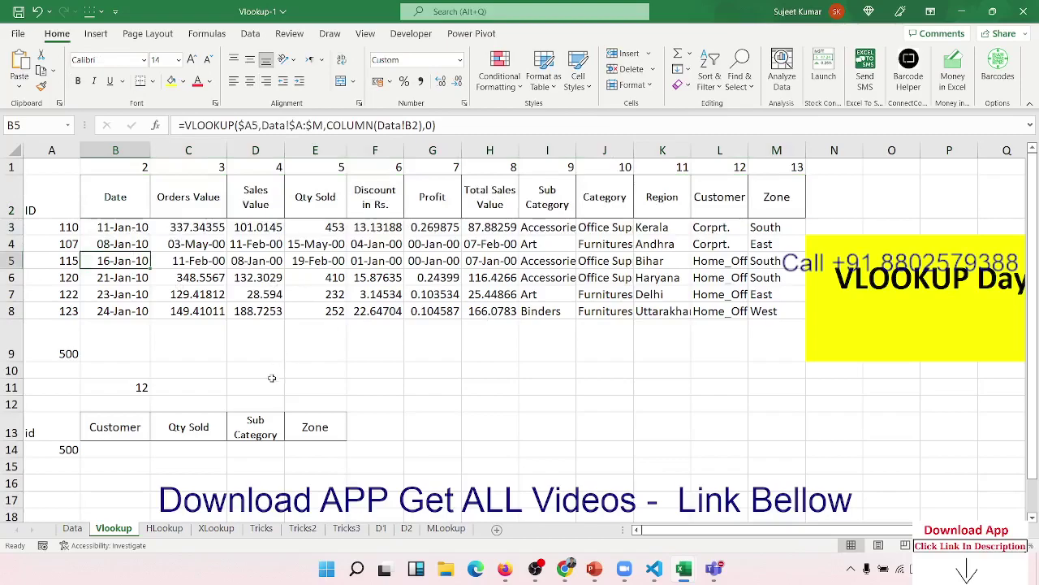
scroll(234, 410, "down", 3)
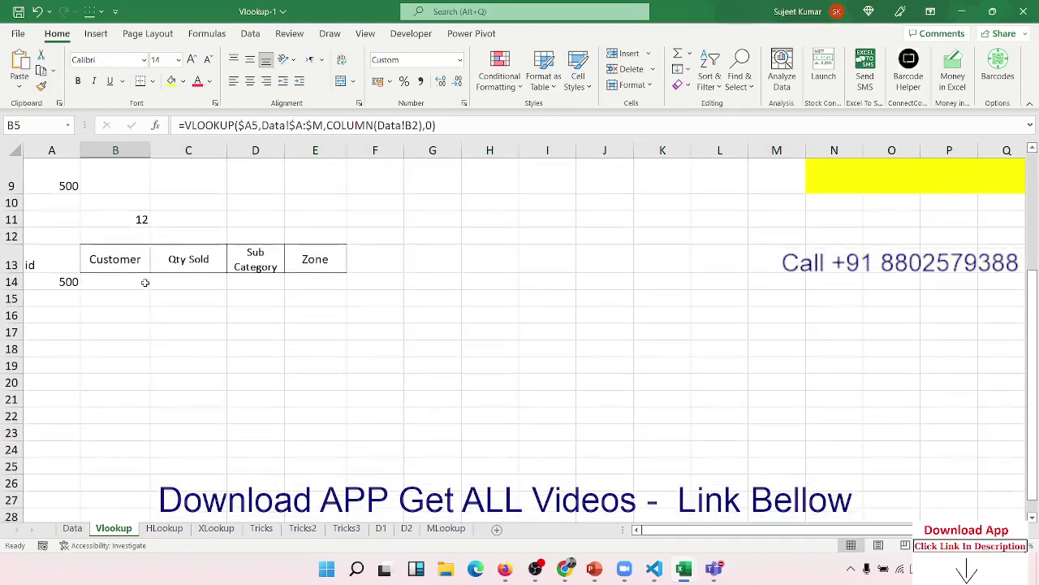
Clear the MATCH formula from B11 and select the lookup headers Customer through Zone
left_click(135, 223)
key("Delete")
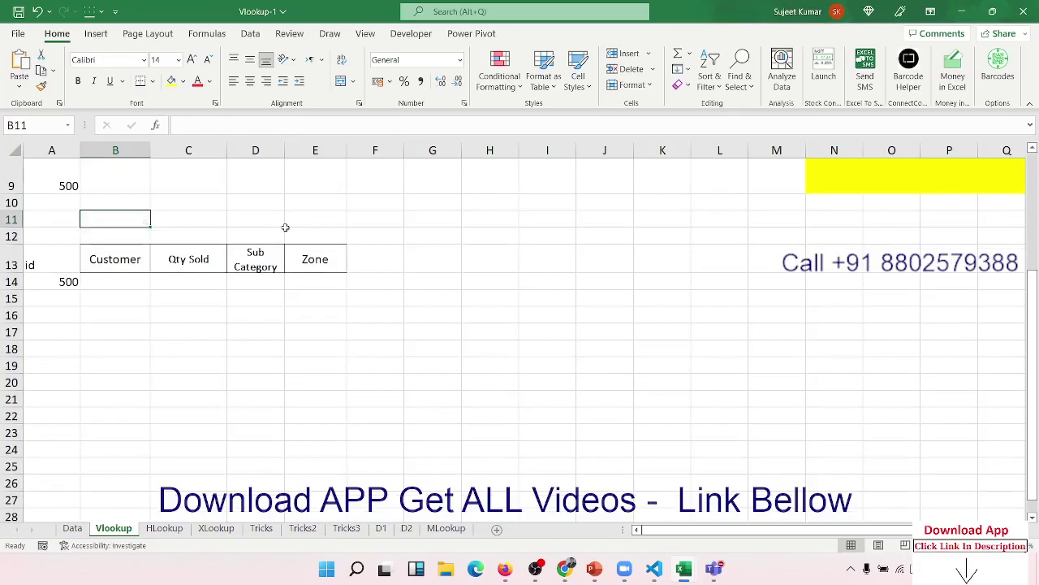
left_click_drag(131, 262, 311, 259)
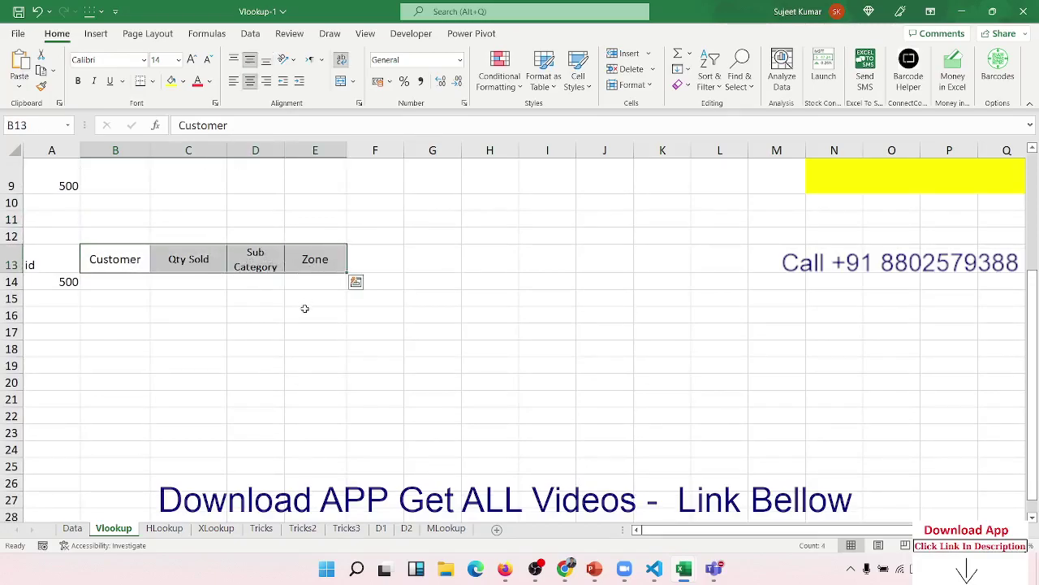
Paste the Region header from the table over Zone in E13, then select B13:E13
scroll(305, 309, "up", 3)
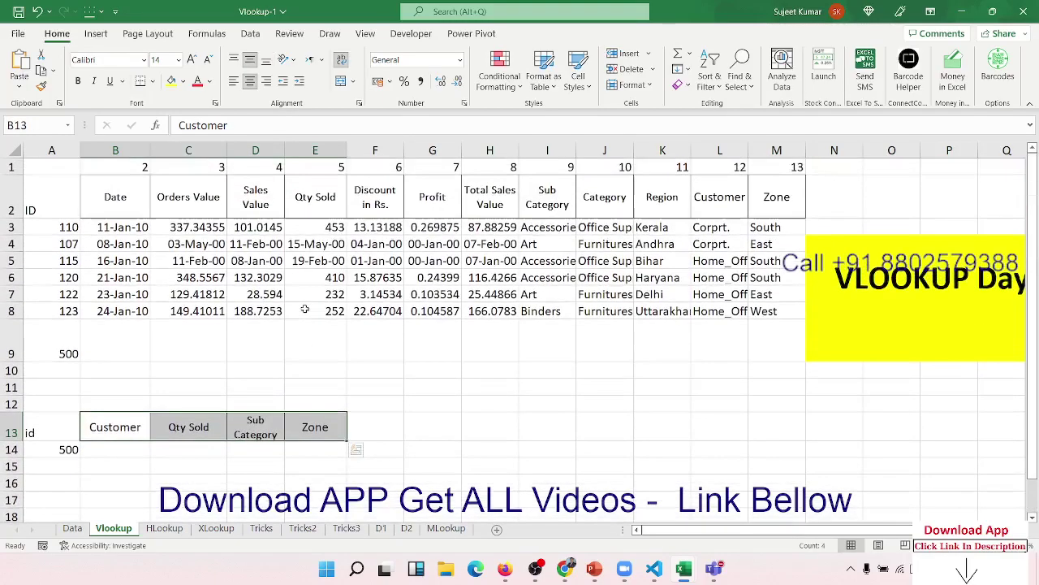
left_click(658, 197)
key("ctrl+c")
left_click(323, 428)
key("ctrl+v")
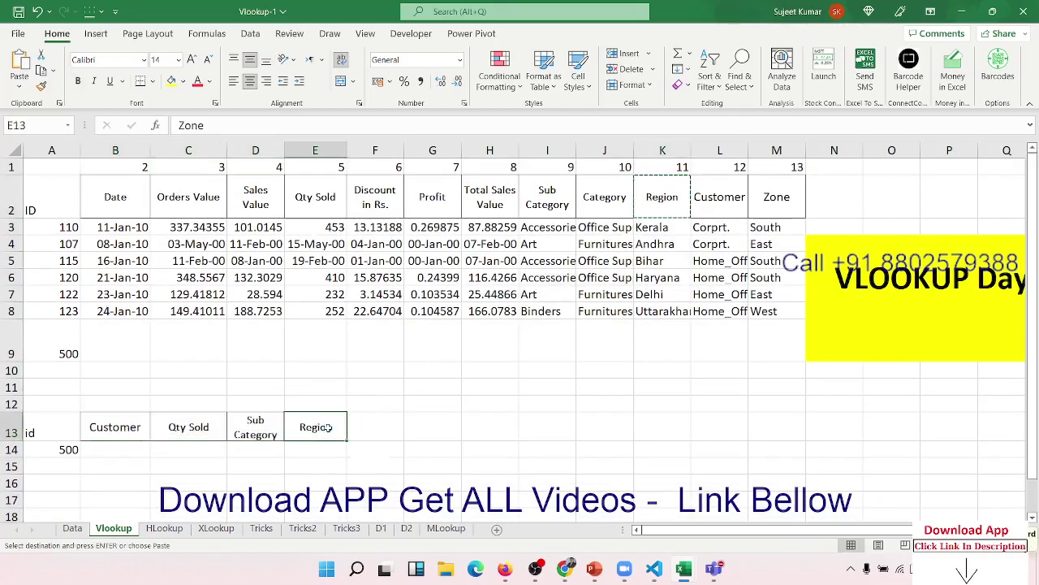
left_click(98, 427)
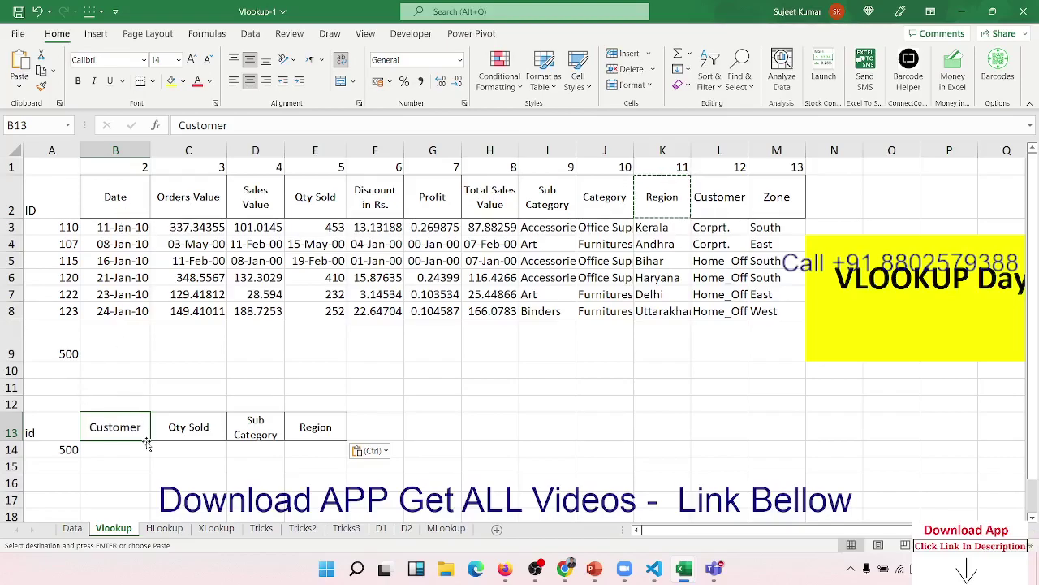
left_click(121, 467)
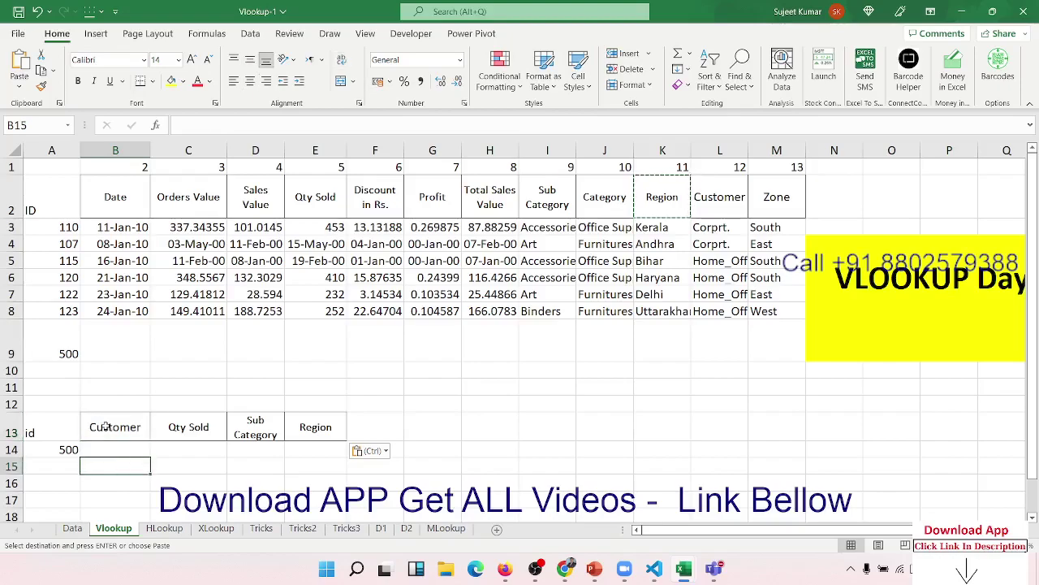
left_click_drag(106, 421, 303, 428)
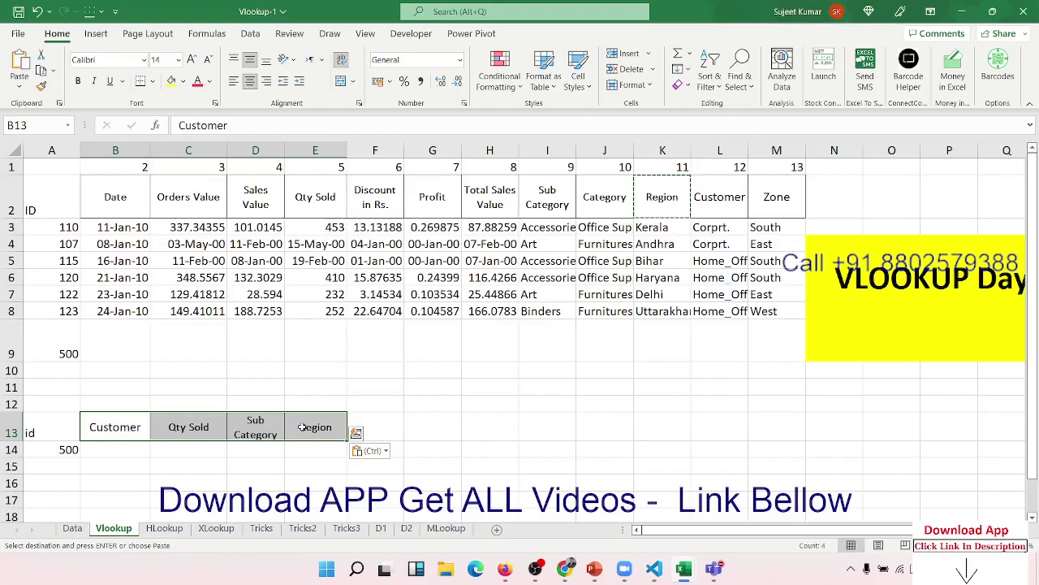
Start a MATCH formula in C11 with the Customer header B13 as the lookup value
key("Up")
key("Up")
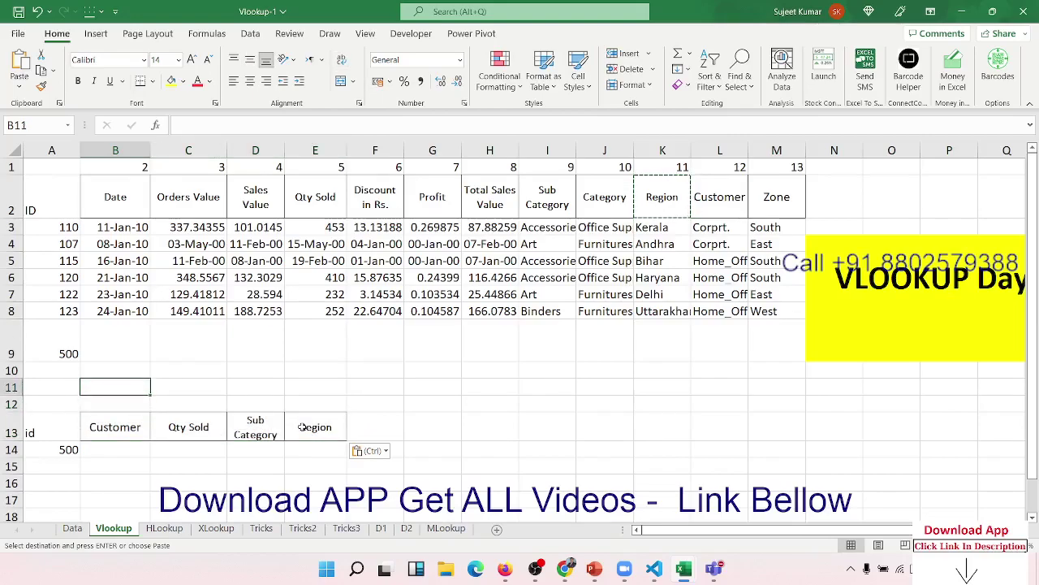
key("Right")
type("=mat")
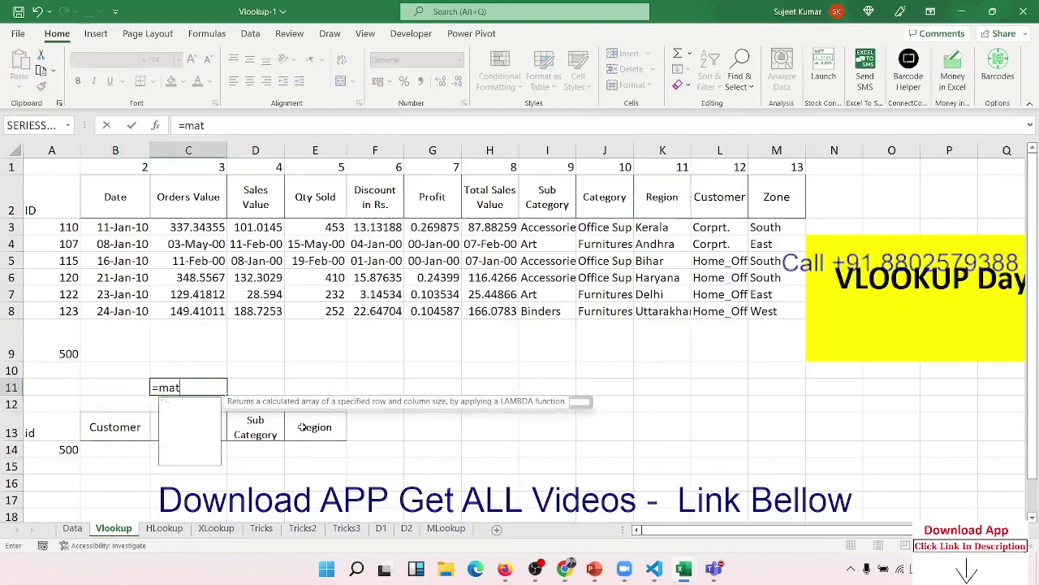
key("Tab")
key("Down")
key("Left")
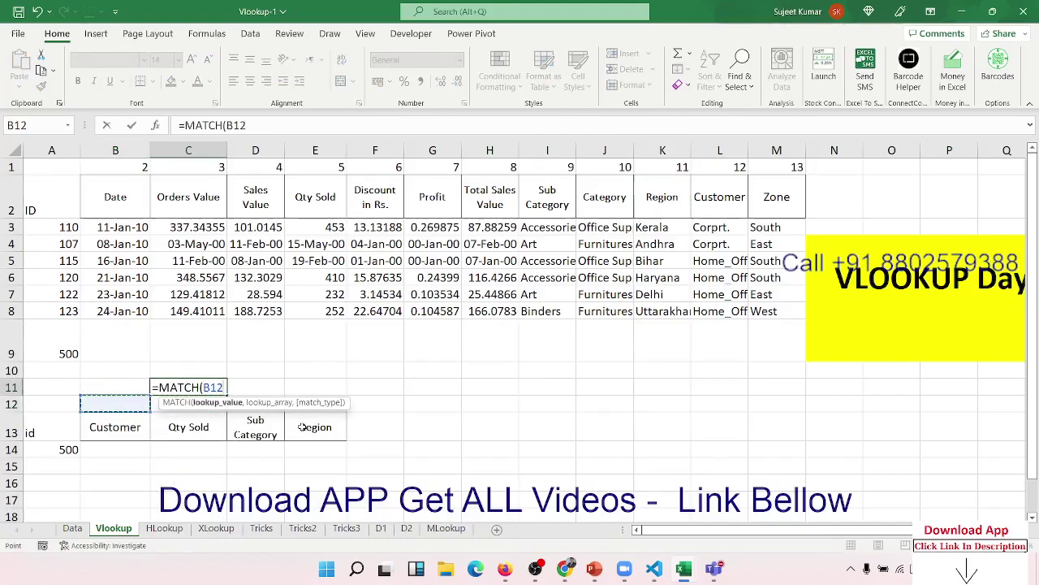
key("Down")
type(",")
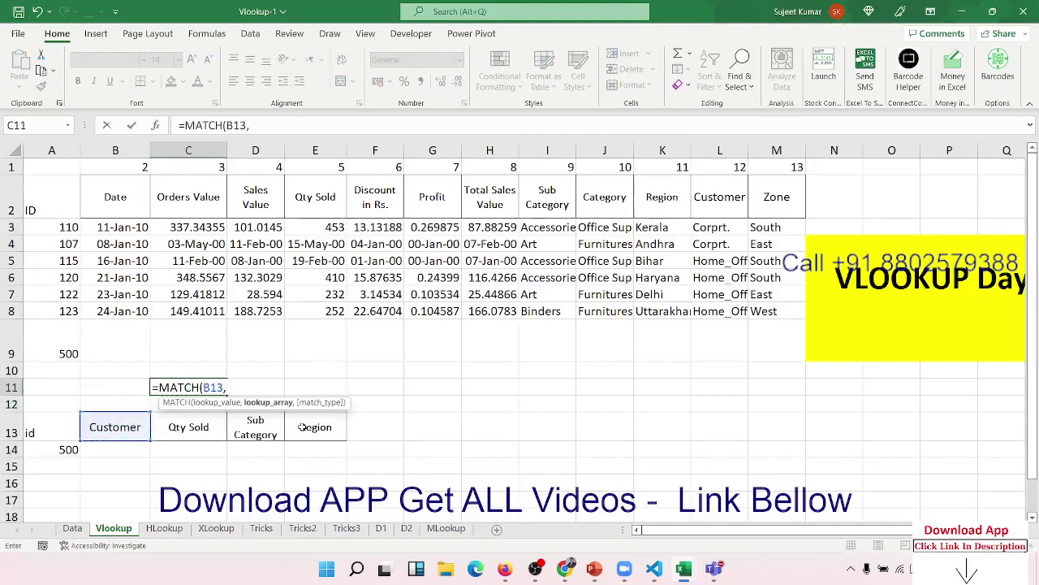
Finish the MATCH over the Data sheet headers A1:M1 with exact match 0, giving 12
left_click(72, 529)
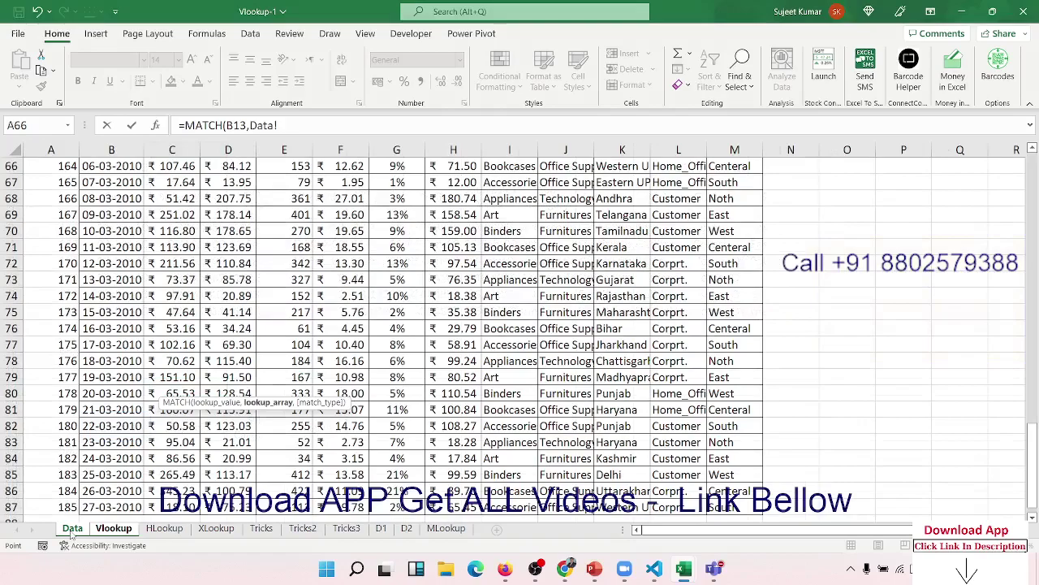
left_click(85, 329)
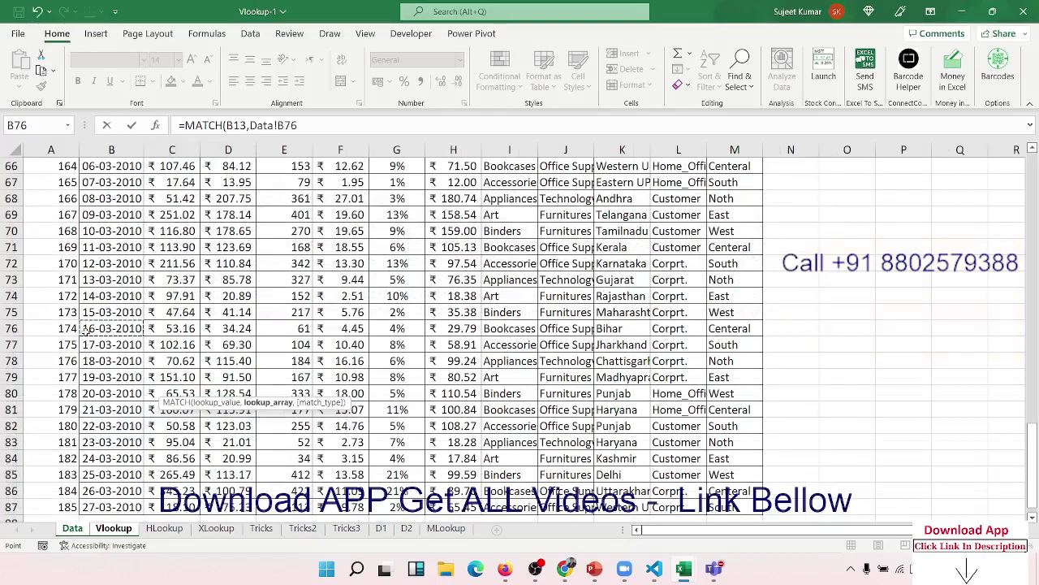
key("ctrl+Home")
key("ctrl+shift+Right")
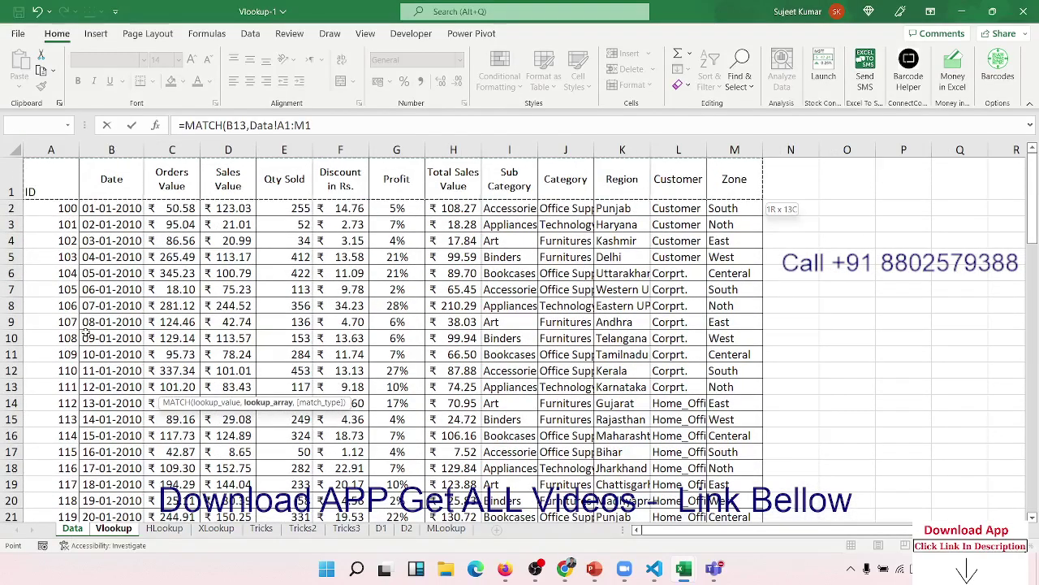
type(",0)")
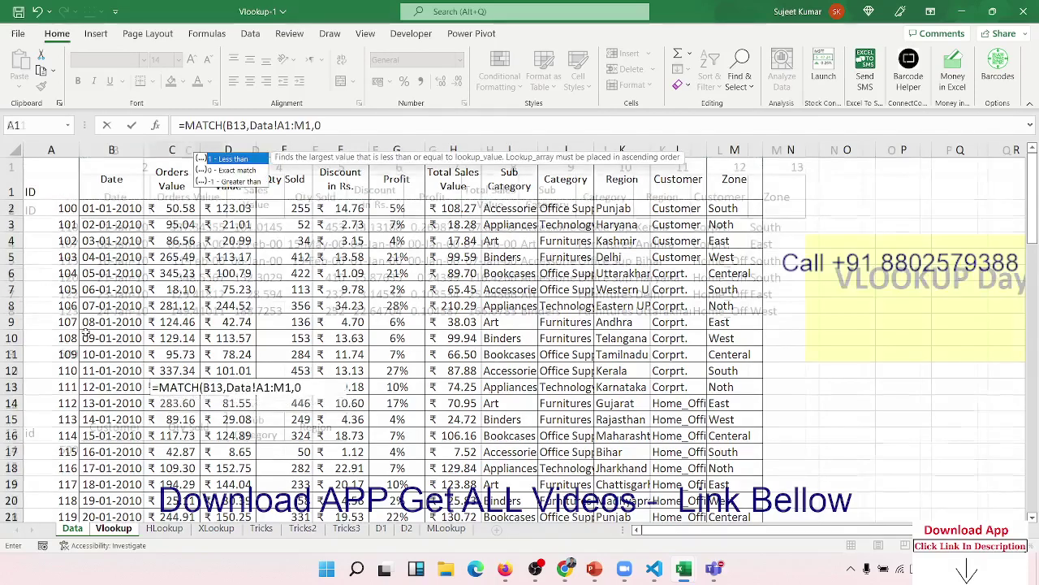
key("Return")
Compare the Customer header in B13 with the Data sheet headers
key("Up")
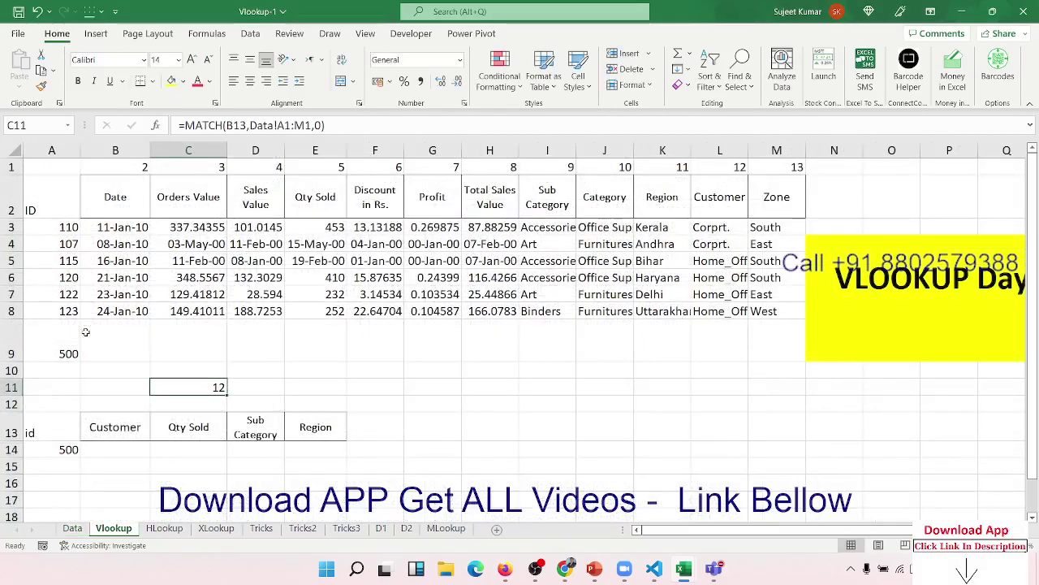
left_click(109, 433)
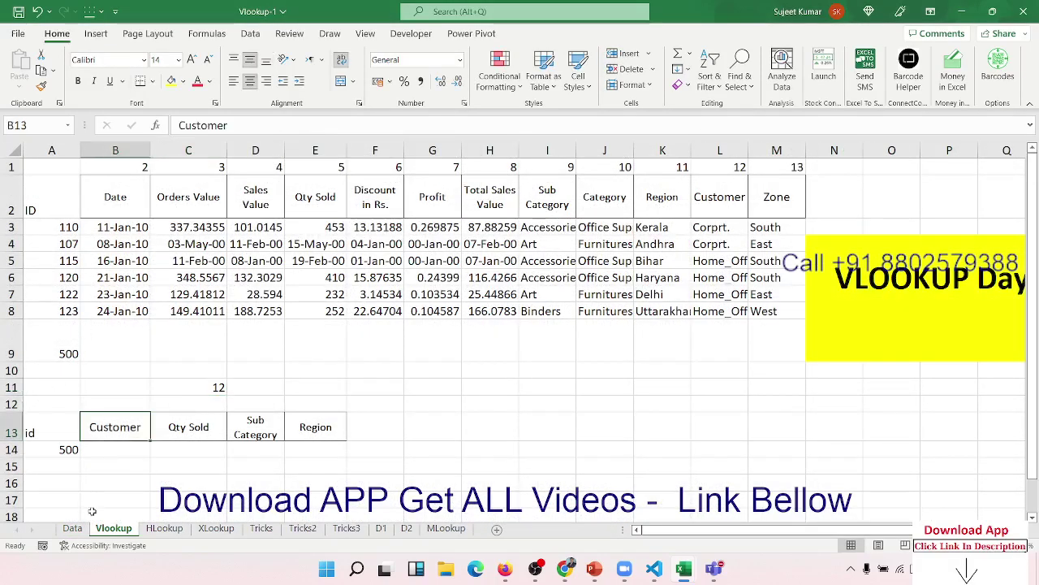
key("ctrl+Page_Up")
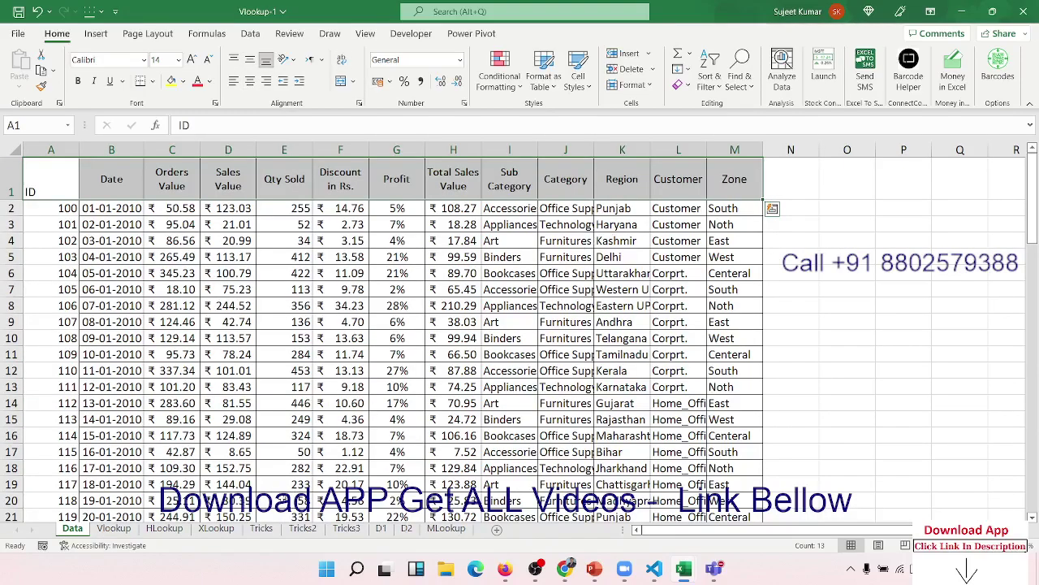
left_click(143, 517)
key("ctrl+Page_Down")
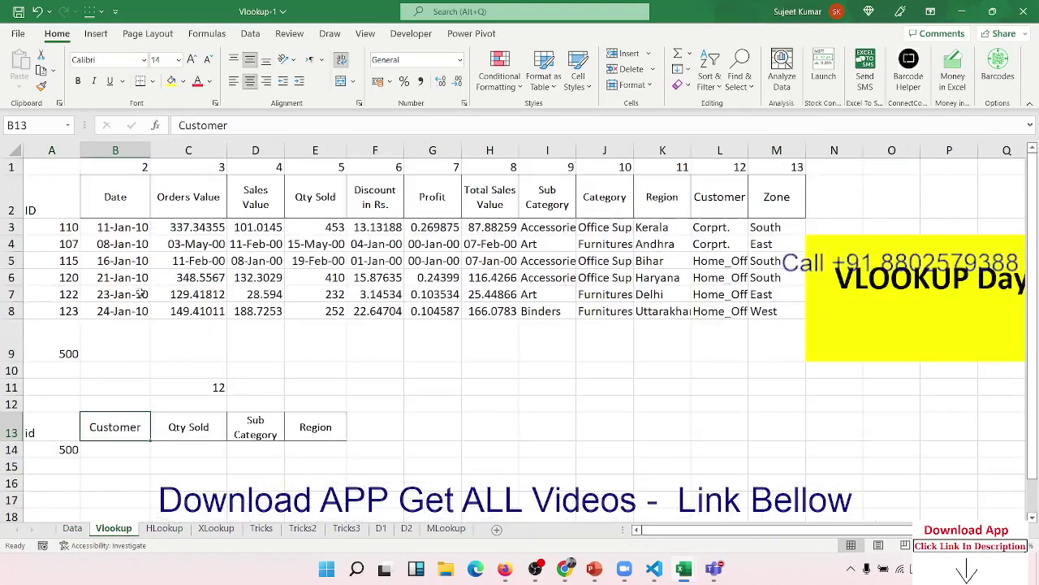
Review the existing VLOOKUP in B3 and the MATCH in C11, leaving both unchanged, then select B14
double_click(115, 227)
key("Return")
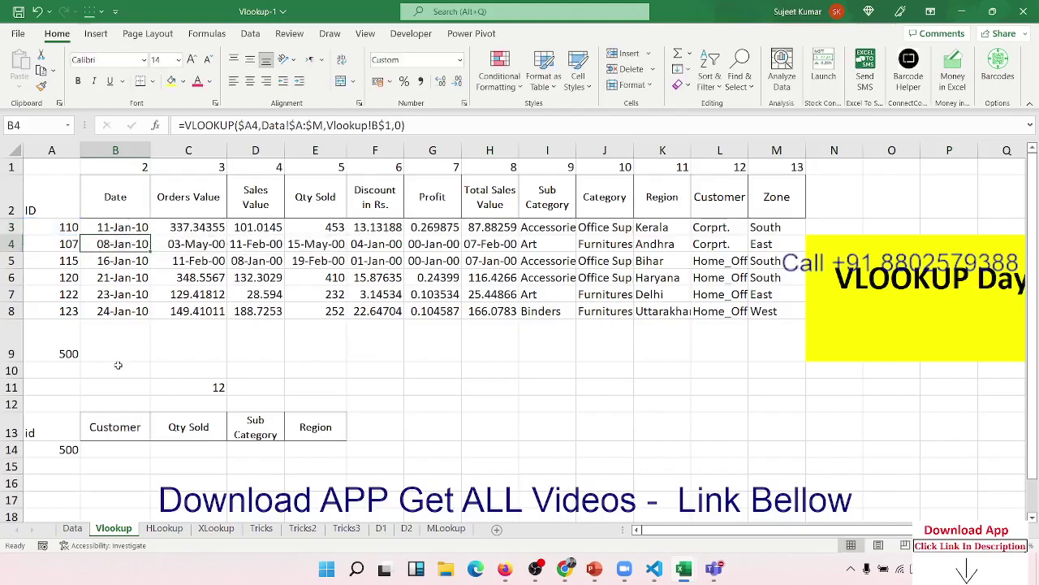
left_click(118, 448)
double_click(203, 389)
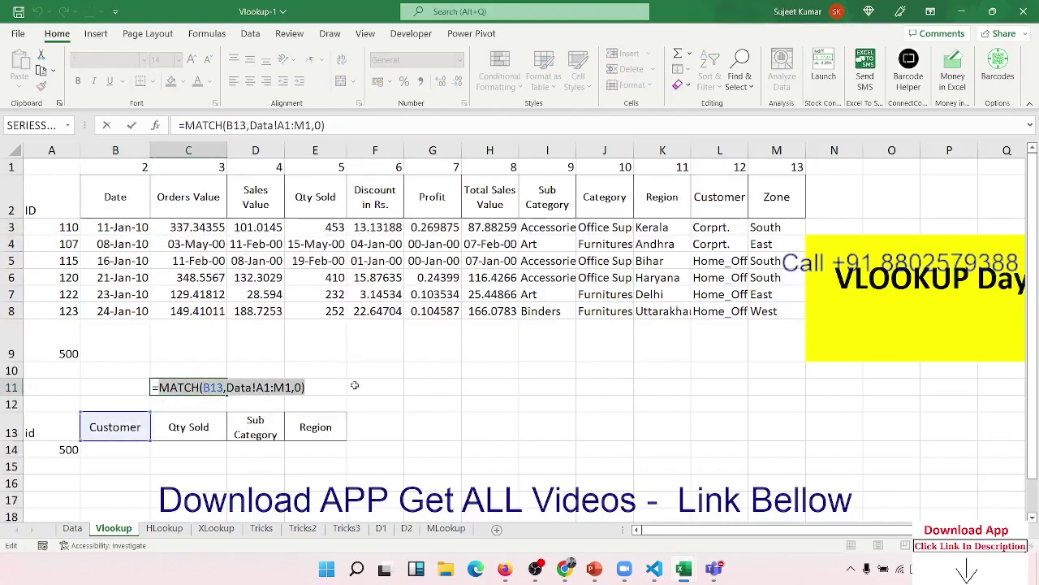
key("Escape")
left_click(134, 445)
Enter =VLOOKUP(A14,Data!A:M,MATCH(B13,Data!A1:M1,0),0) in B14
double_click(134, 448)
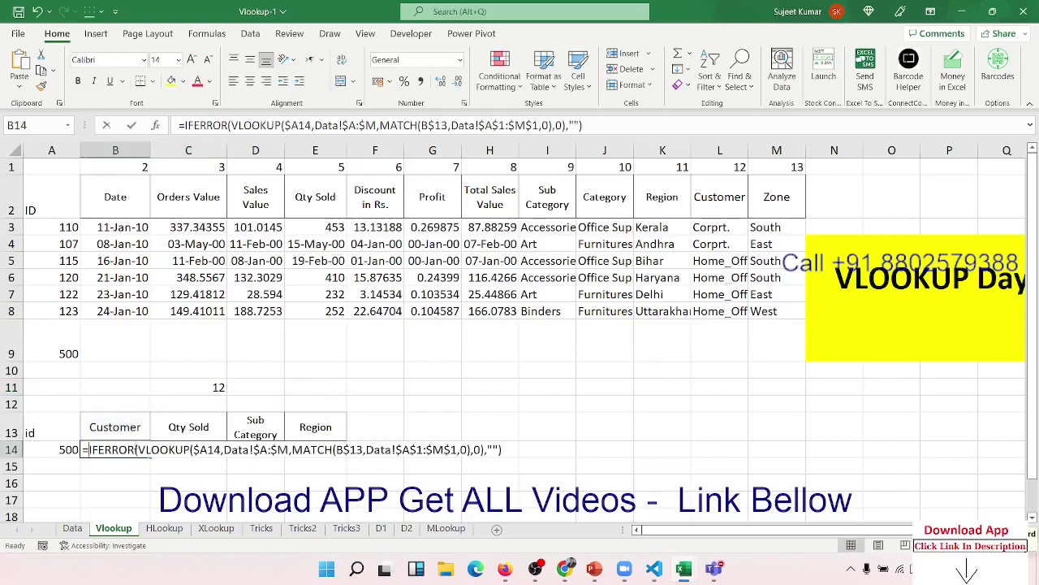
type("=vl")
key("Tab")
key("Left")
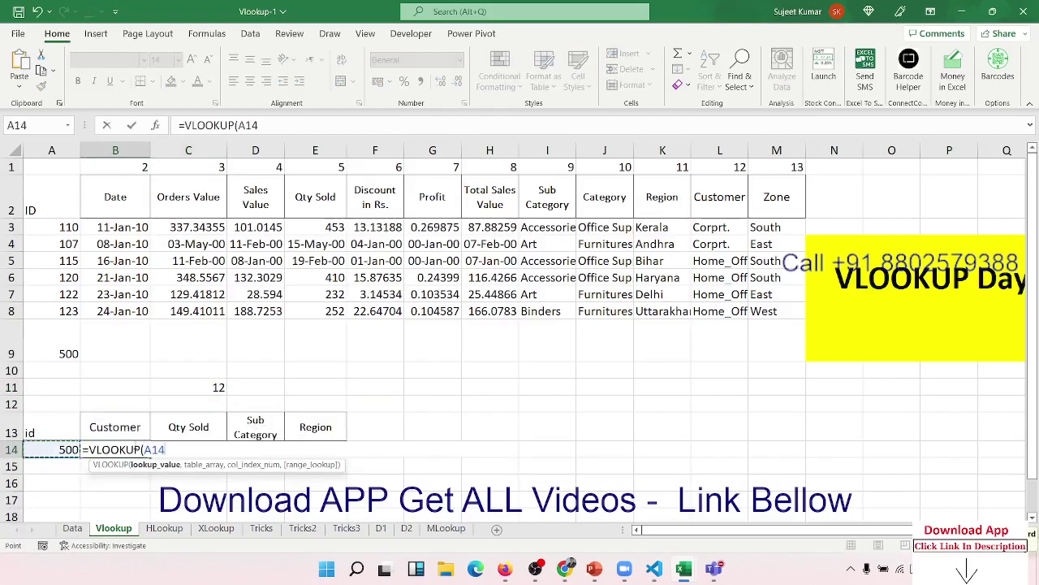
type(",")
left_click(73, 528)
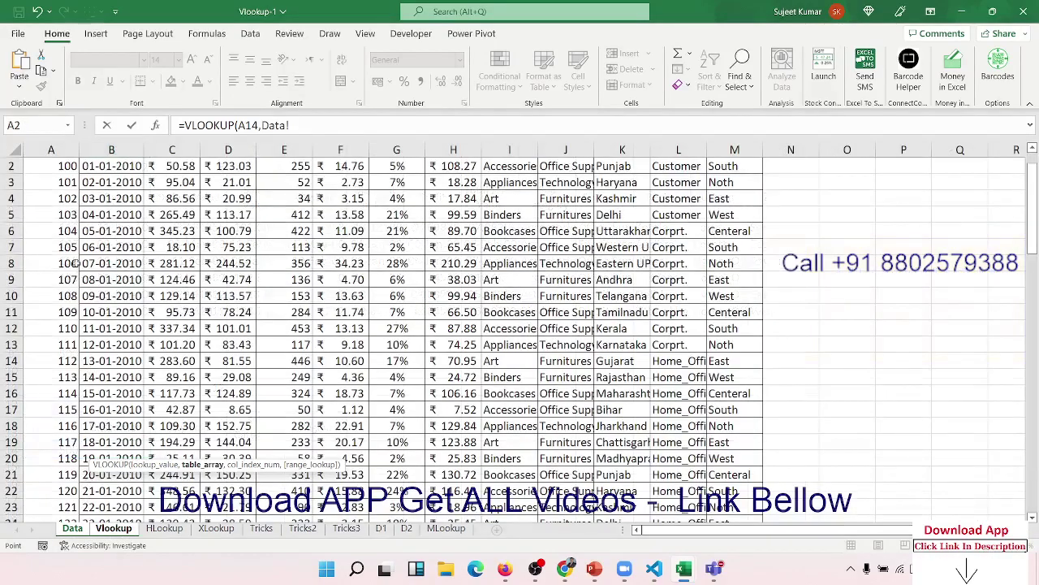
left_click(68, 151)
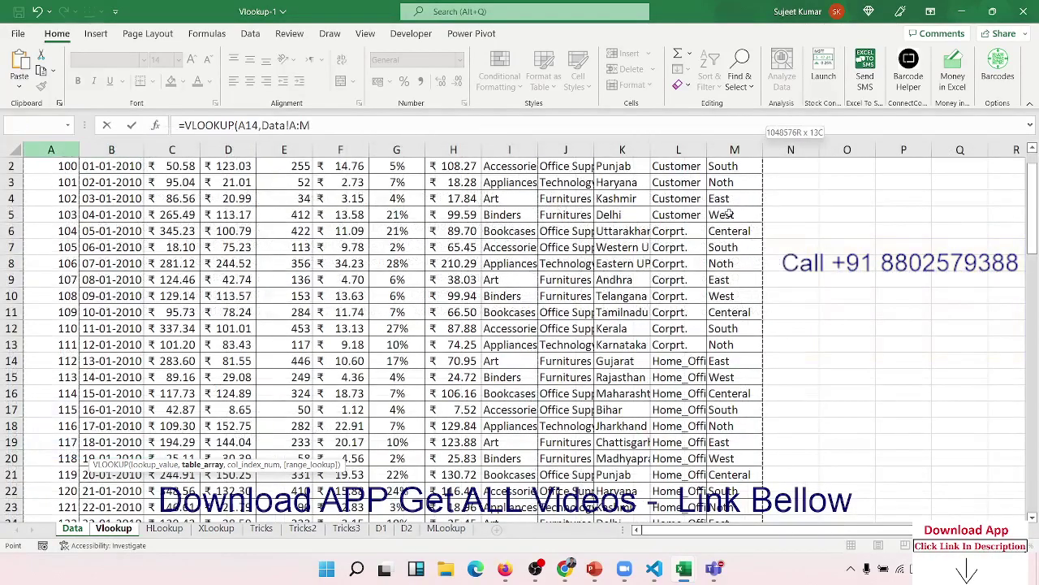
left_click_drag(68, 152, 734, 150)
type(",")
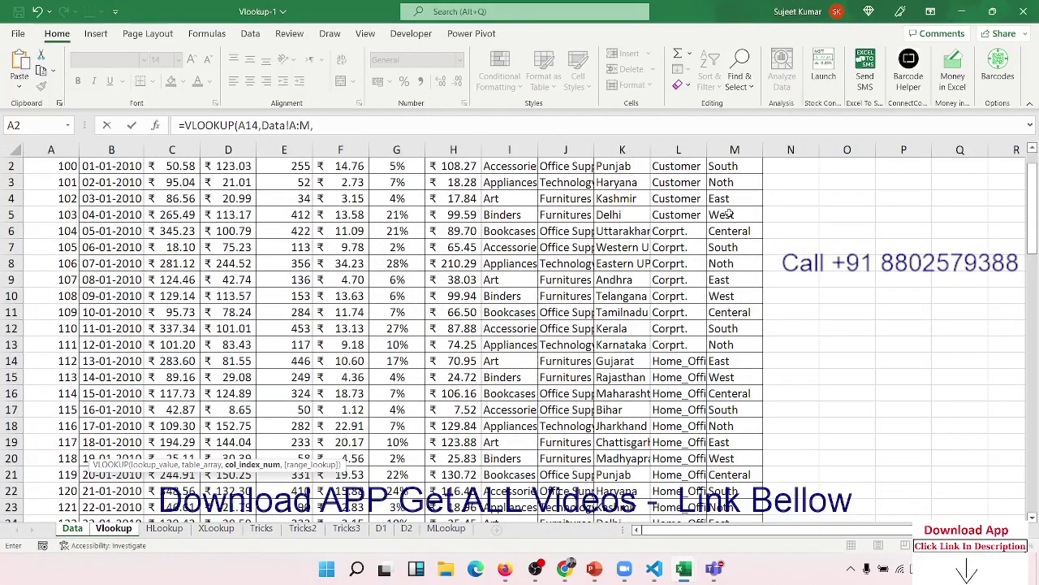
type("MATCH(B13,Data!A1:M1,0)")
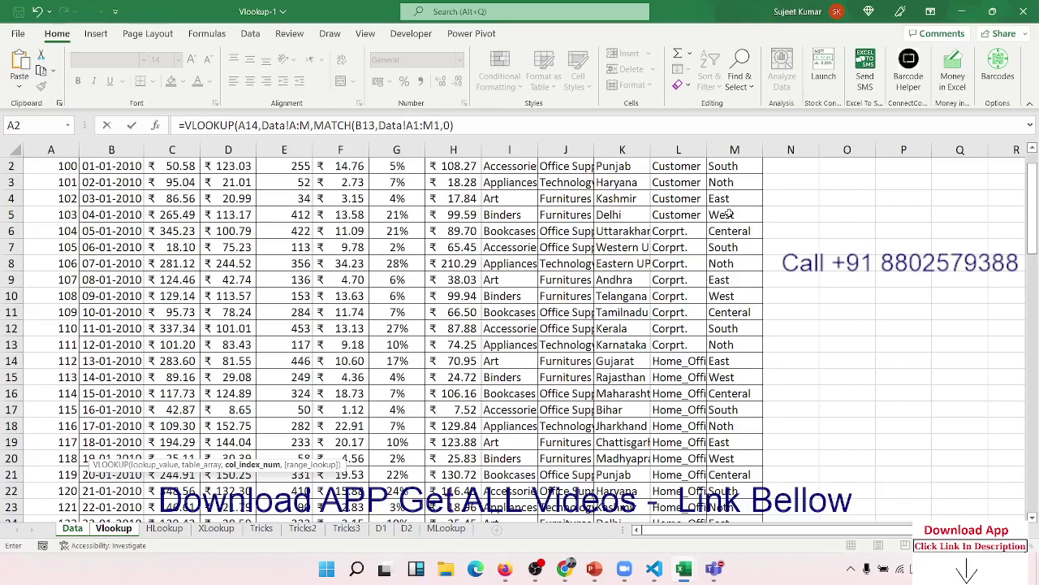
type(",0")
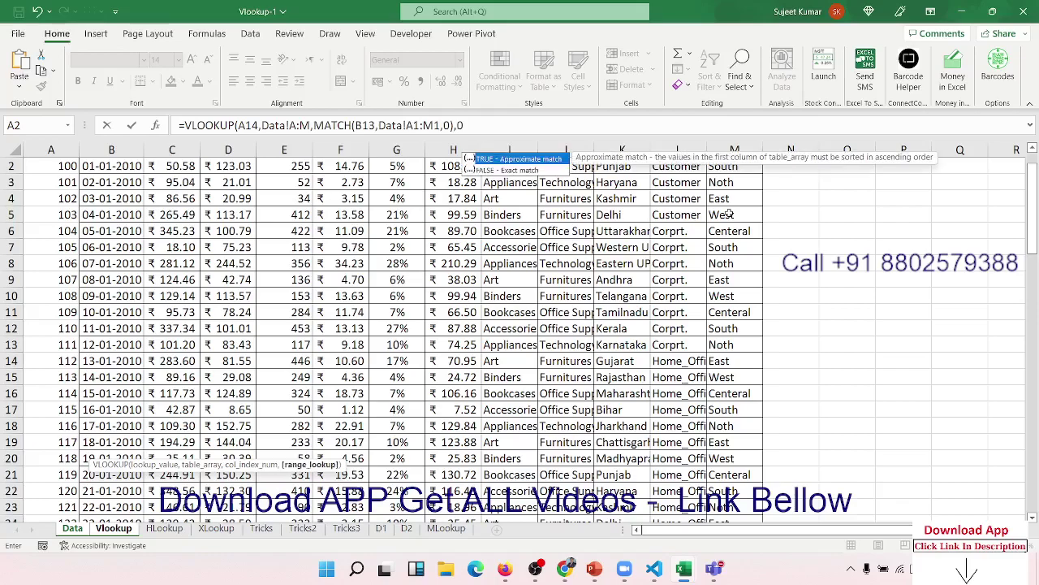
type(")")
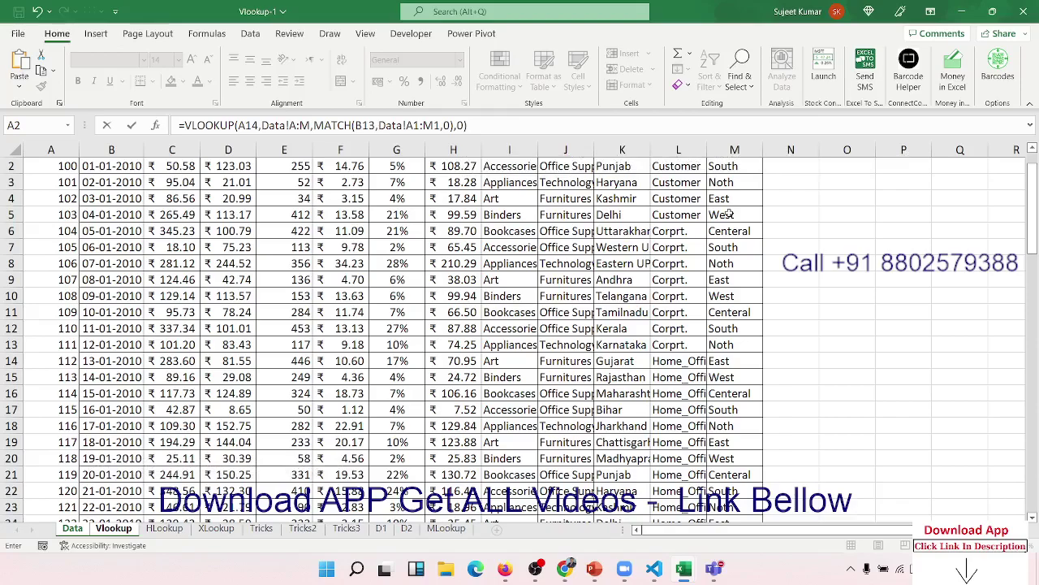
key("Return")
key("Up")
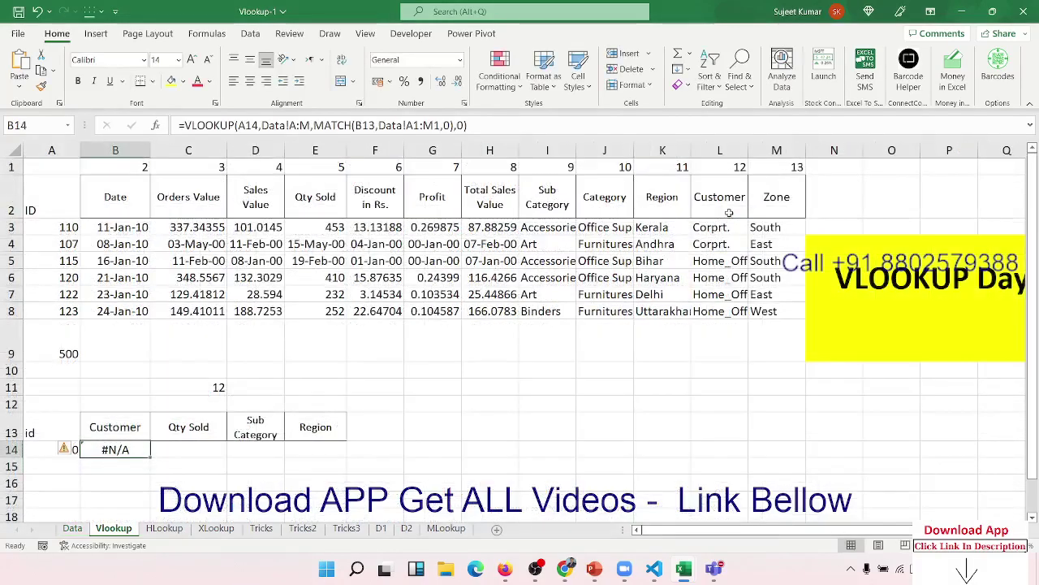
Test the lookup with ID 500, then set A14 to 122, showing Home_Office
left_click(51, 449)
type("500")
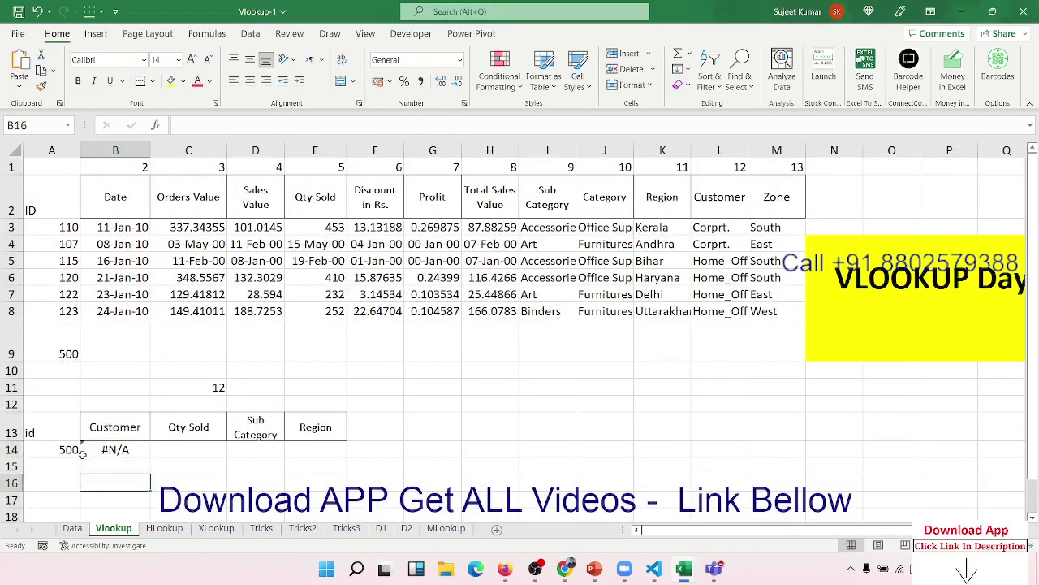
key("Return")
key("Up")
type("122")
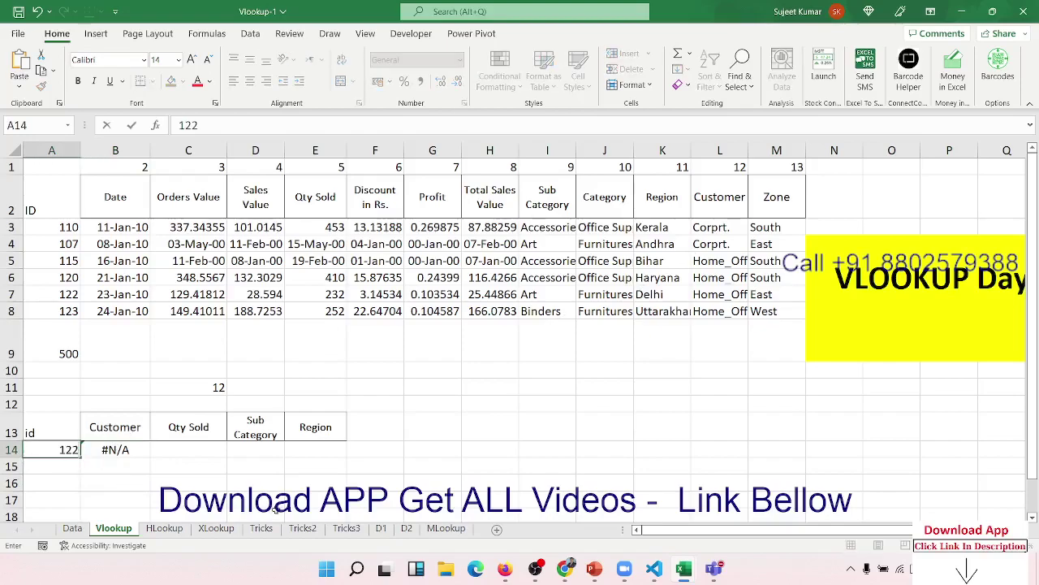
key("Return")
Clear the old results in C14:E14
key("Up")
key("Right")
key("Right")
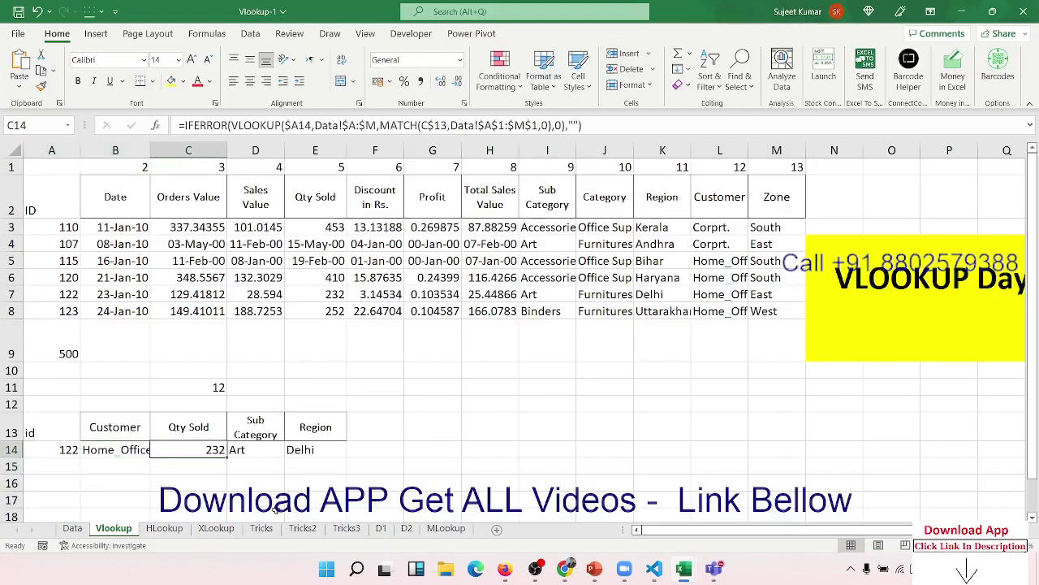
key("shift+Right")
key("shift+Right")
key("Delete")
key("Left")
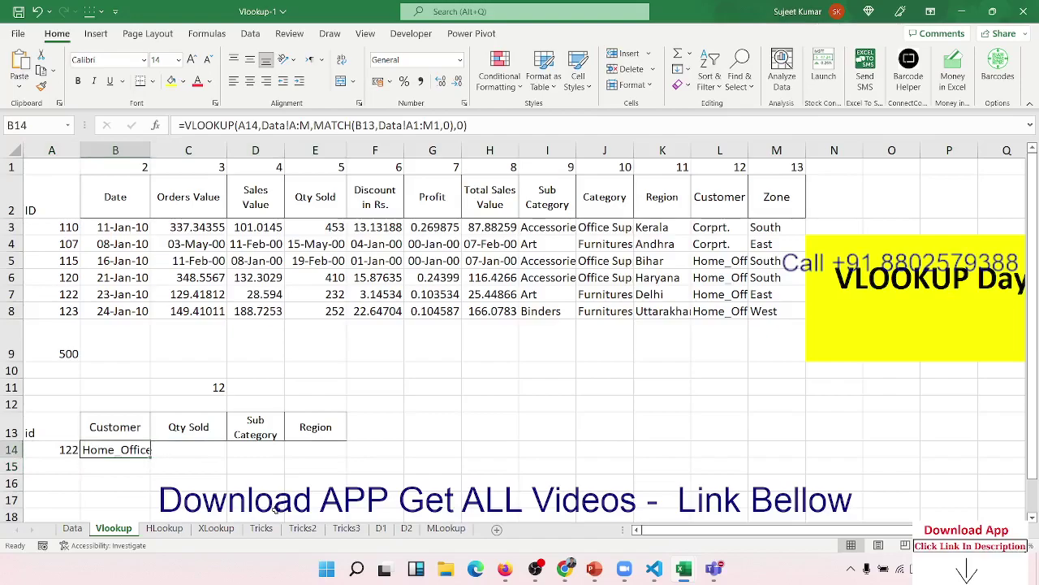
Make A14, Data!A:M, B13 and Data!A1:M1 absolute in B14's VLOOKUP/MATCH formula
double_click(117, 452)
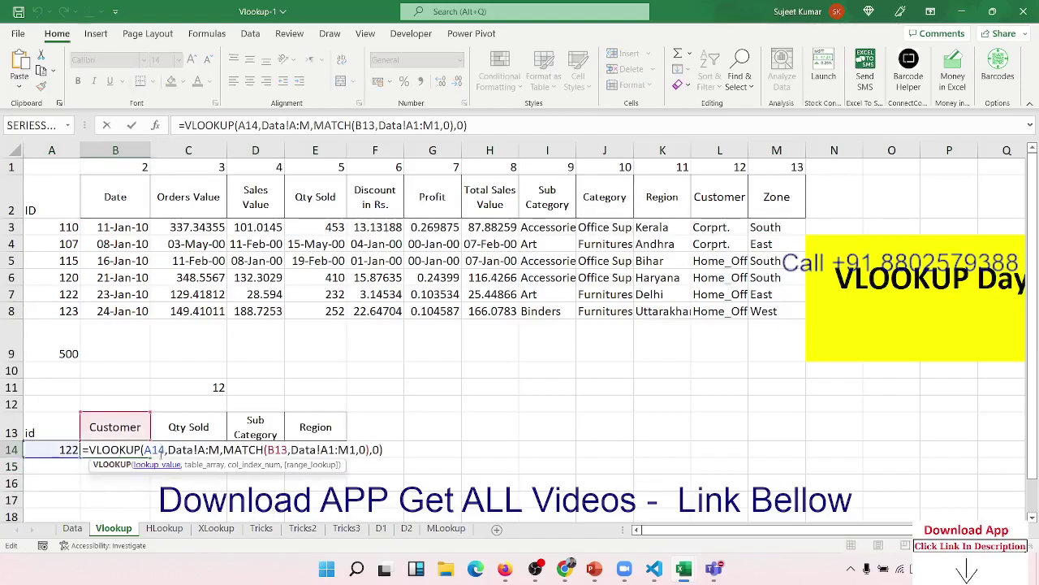
left_click(154, 449)
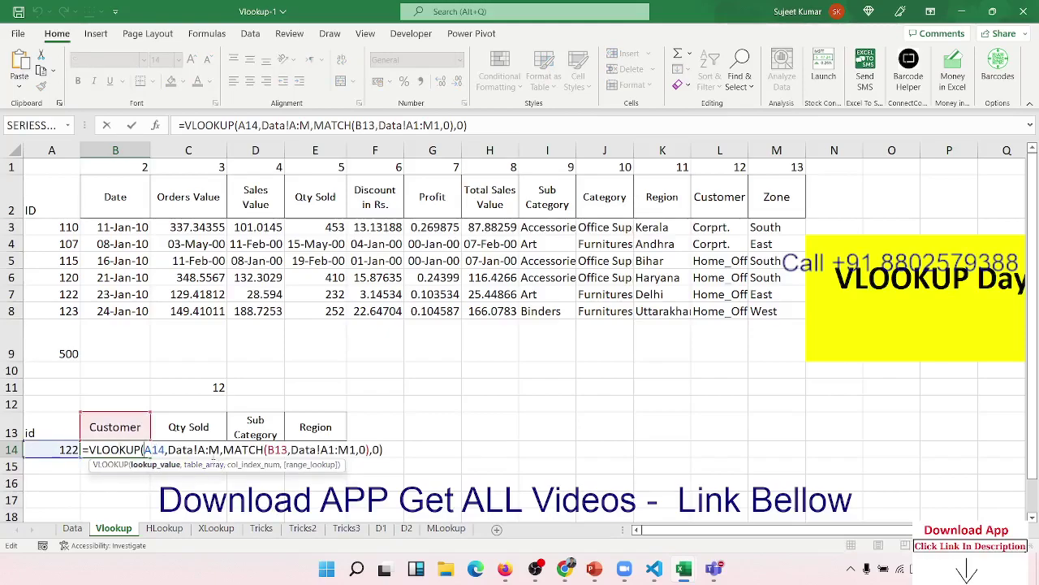
key("F4")
key("F4")
key("F4")
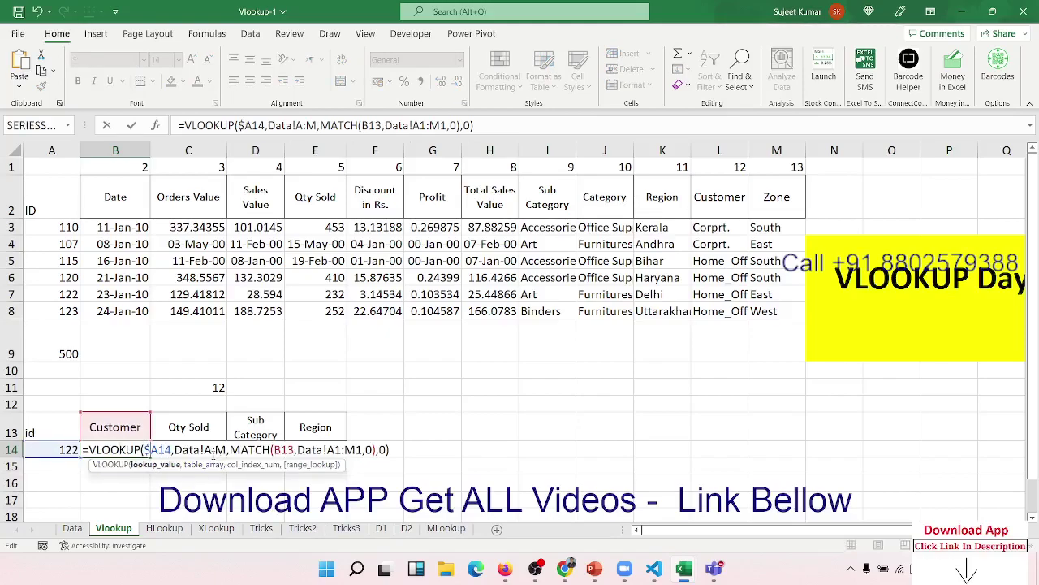
left_click(223, 451)
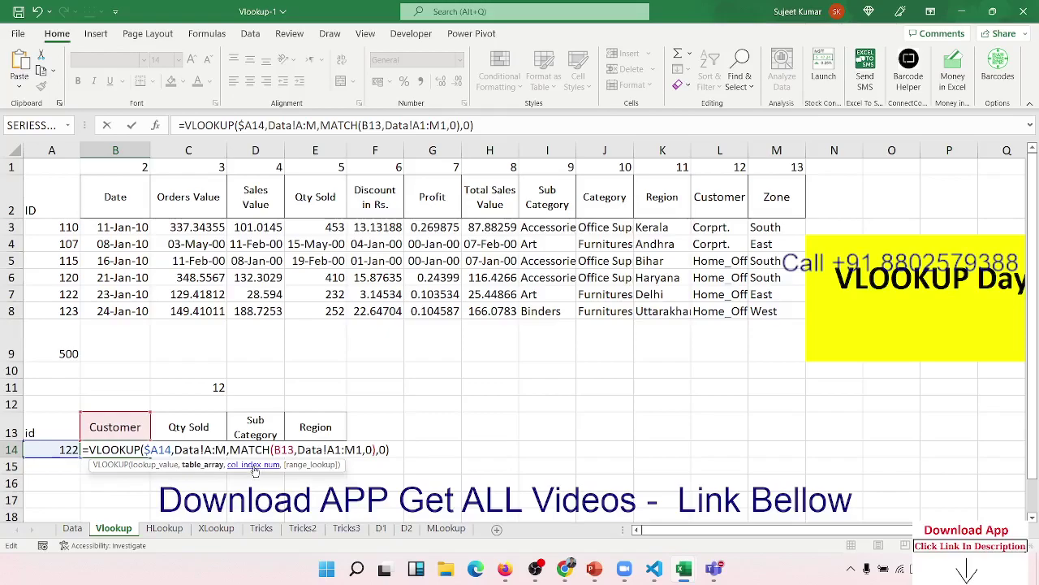
key("F4")
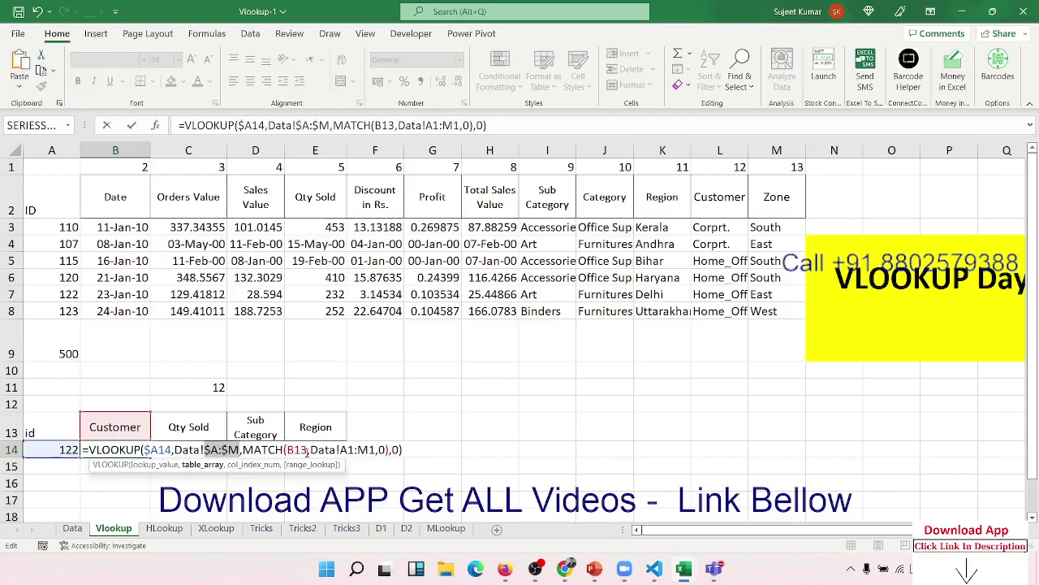
left_click(294, 450)
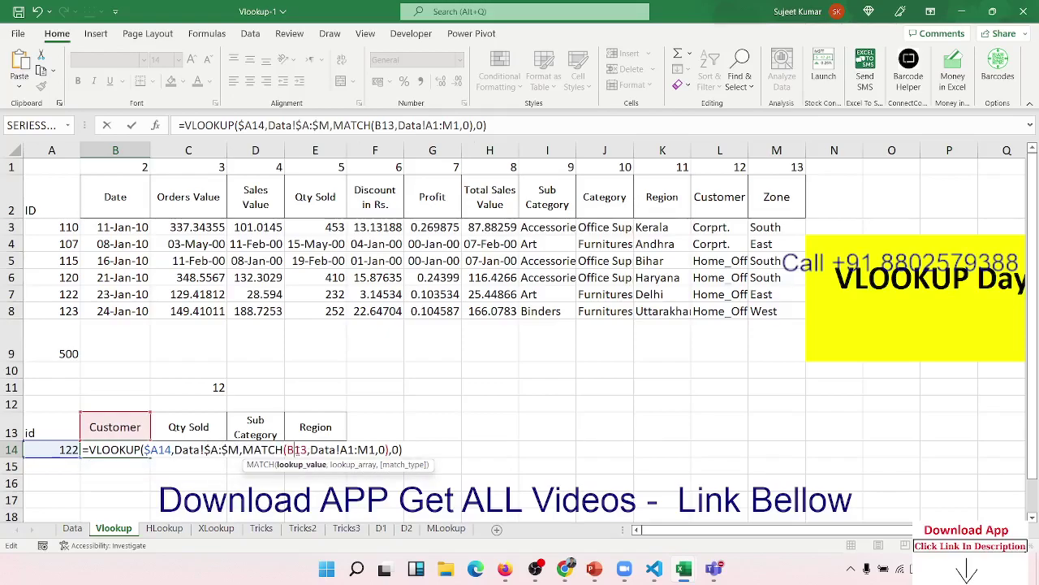
type("$")
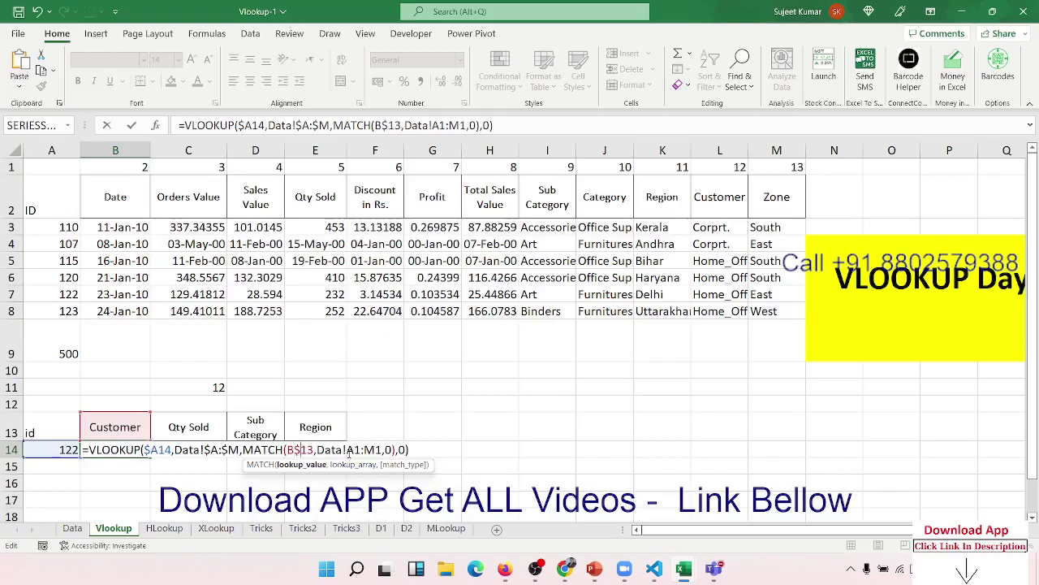
left_click(349, 450)
key("F4")
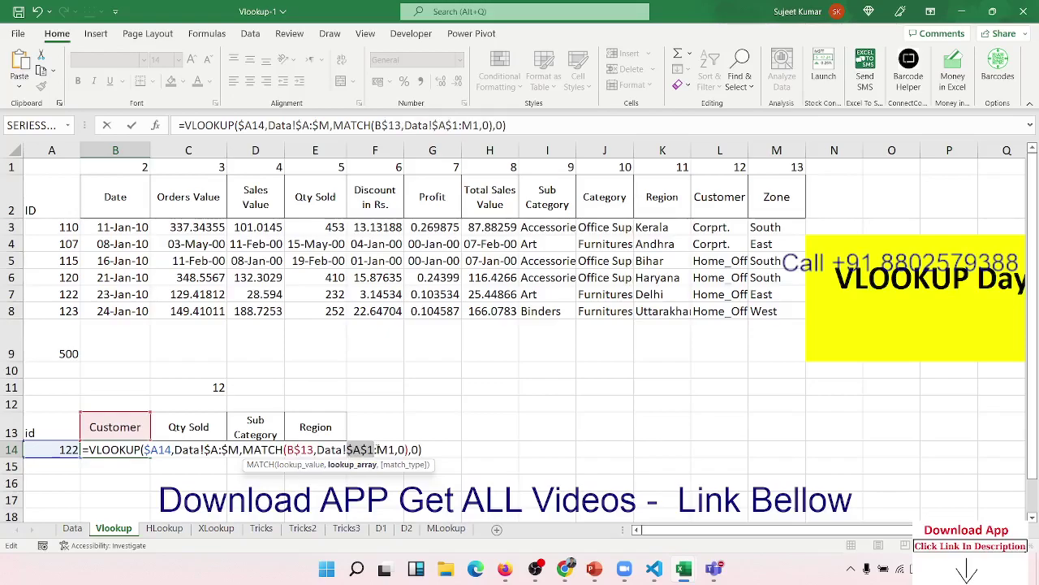
left_click(382, 449)
key("F4")
key("Return")
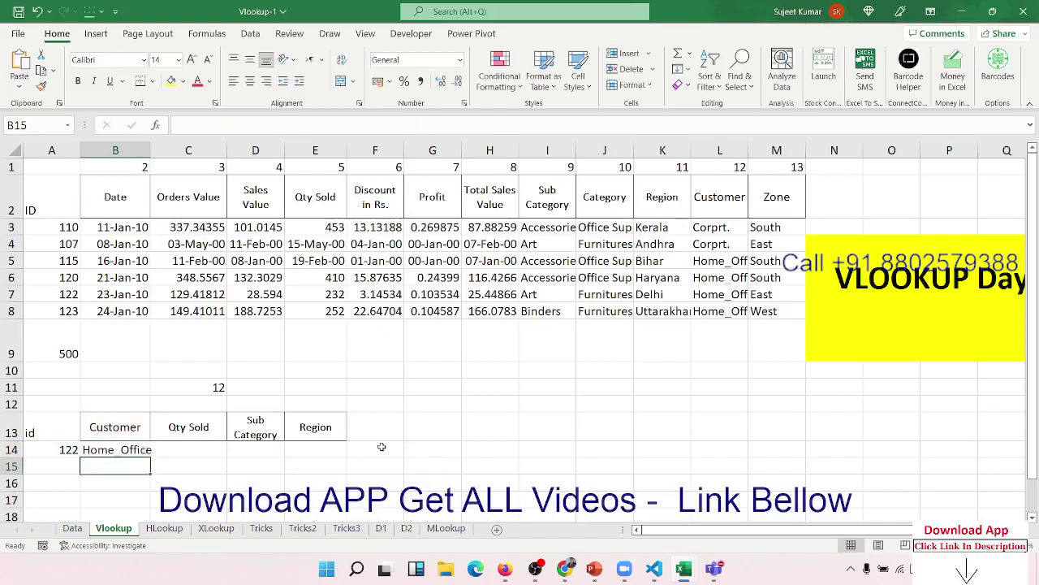
Fill B14's formula right to E14, returning 232, Art and Delhi for ID 122
left_click(146, 453)
left_click(153, 455)
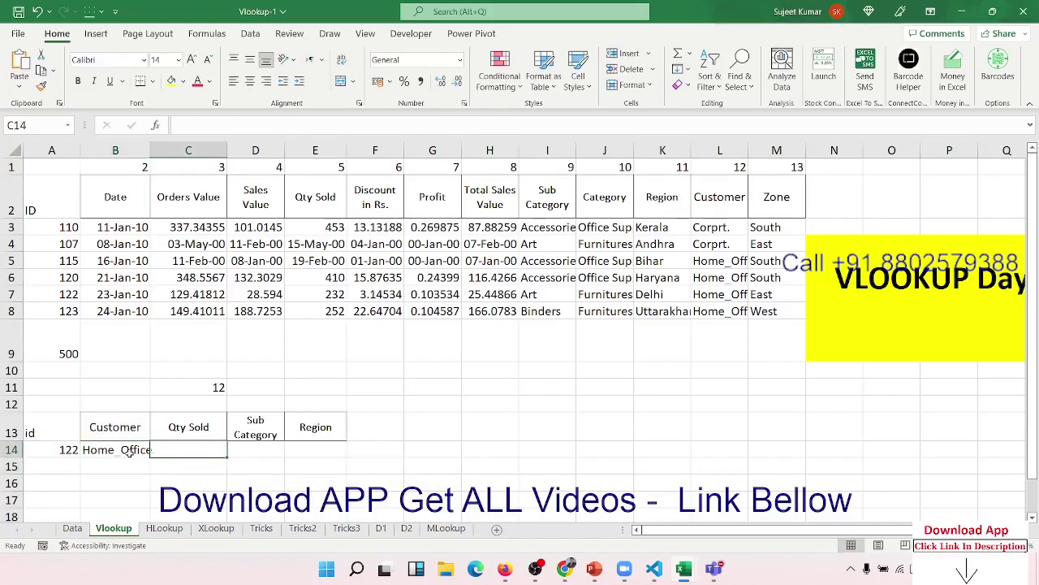
left_click(148, 452)
left_click_drag(151, 457, 345, 455)
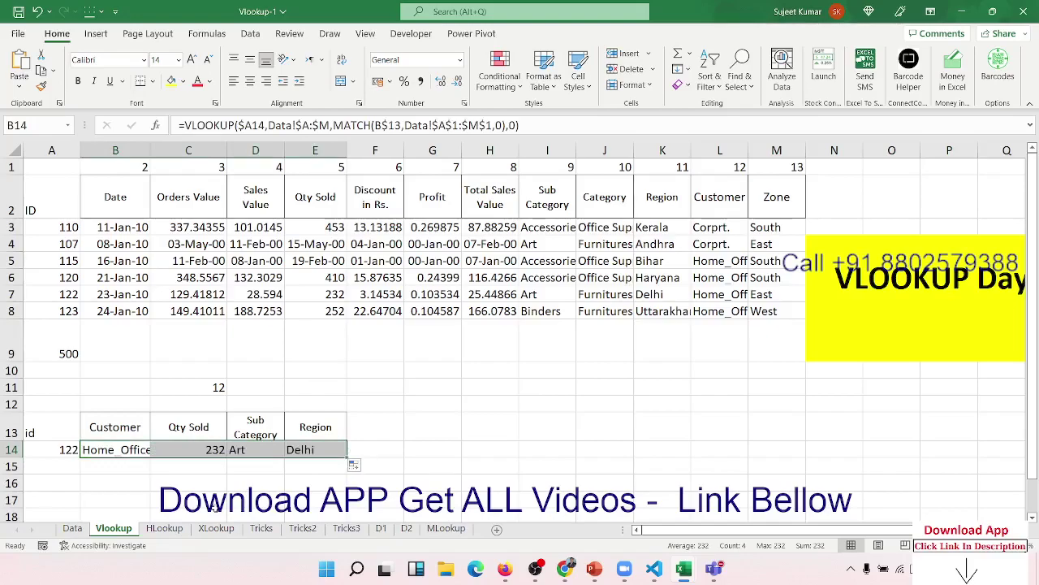
Enter the non-matching ID 500 in A14 and check the resulting #N/A lookups
left_click(63, 449)
type("500")
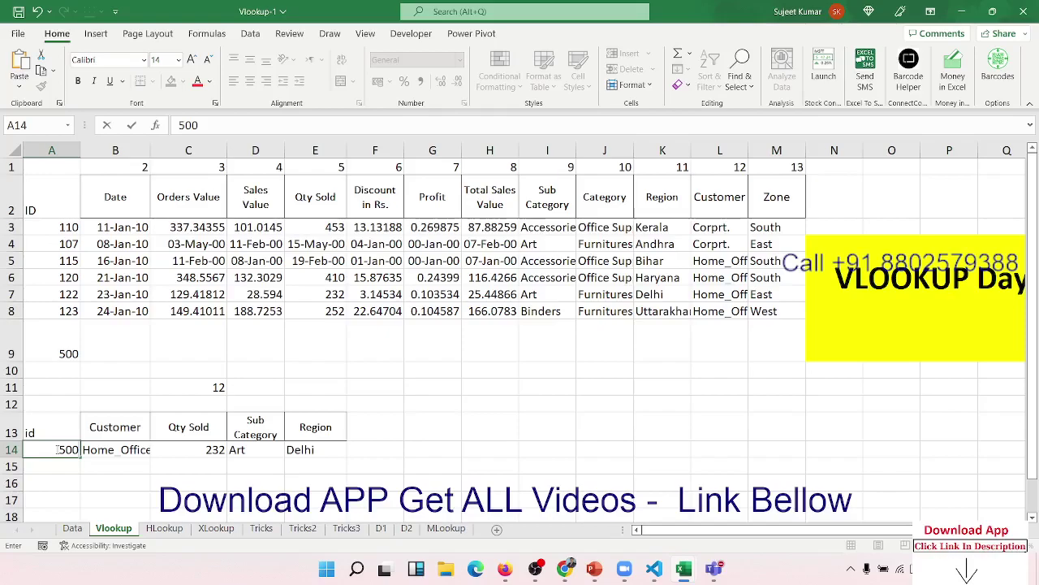
key("Return")
left_click(55, 449)
key("Right")
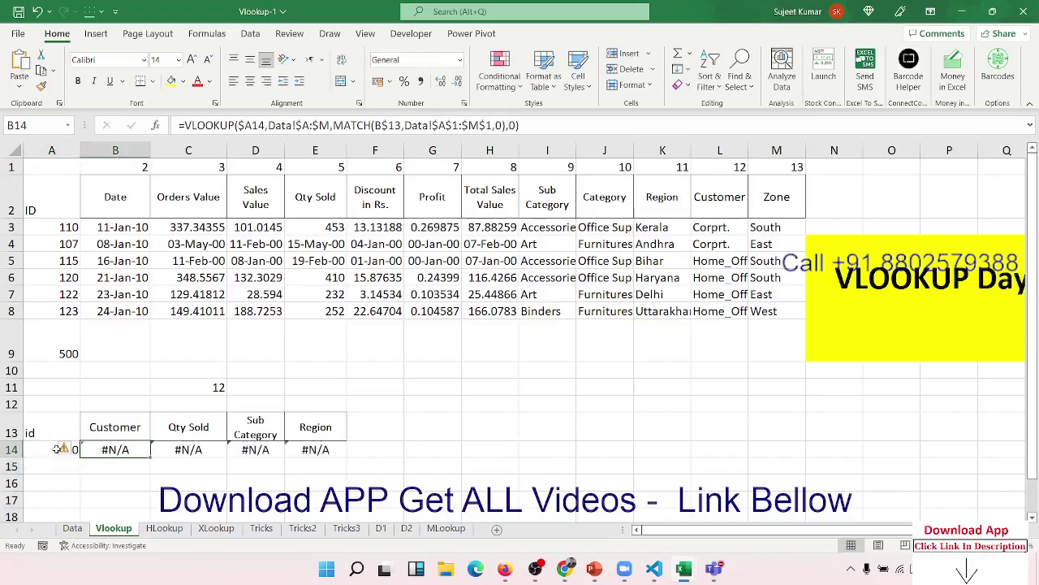
key("shift+Right")
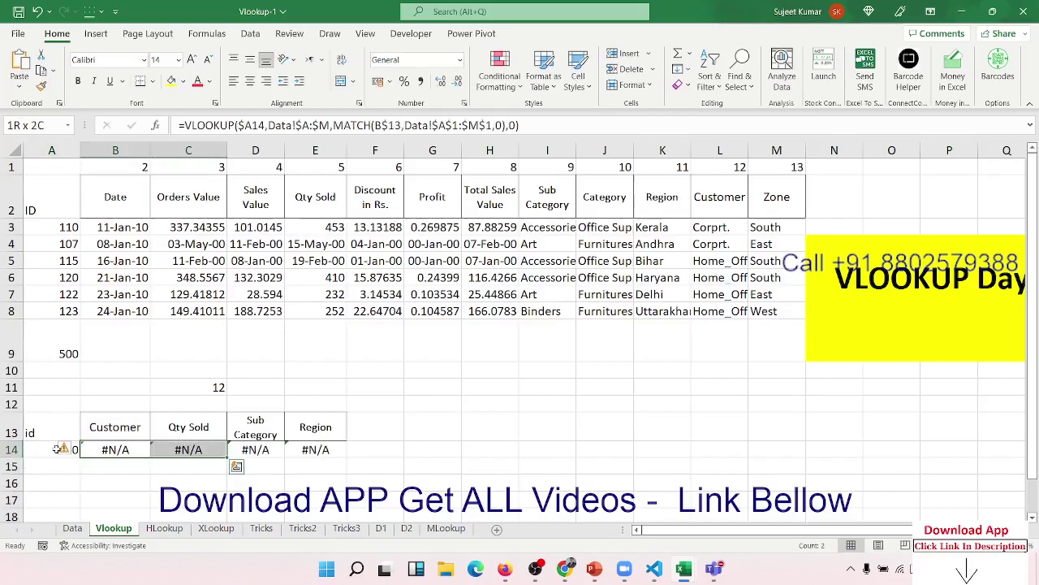
left_click(56, 449)
key("Right")
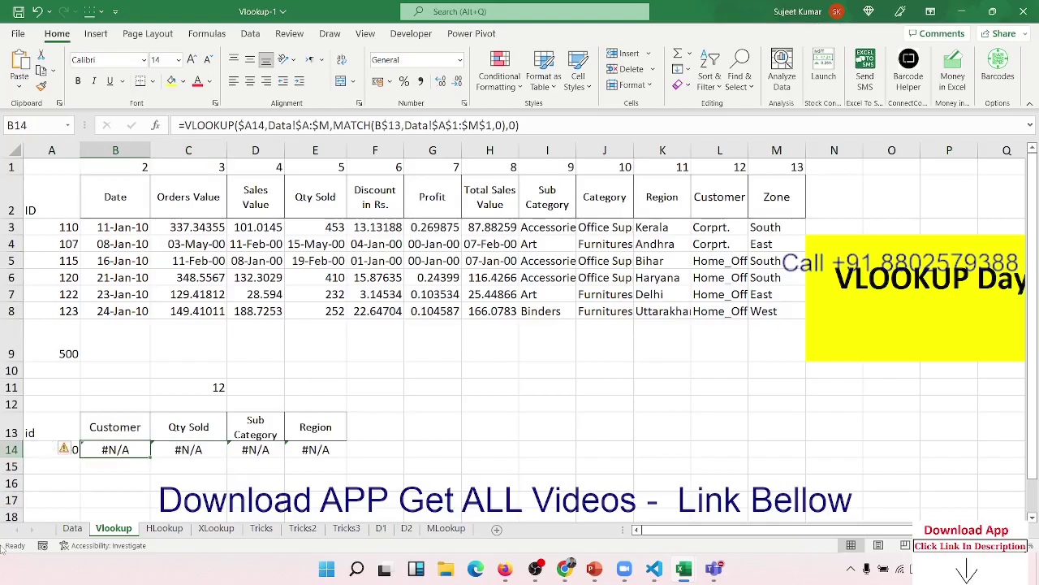
Wrap B14's lookup in IFERROR(…,"") and fill it across C14:E14
double_click(109, 451)
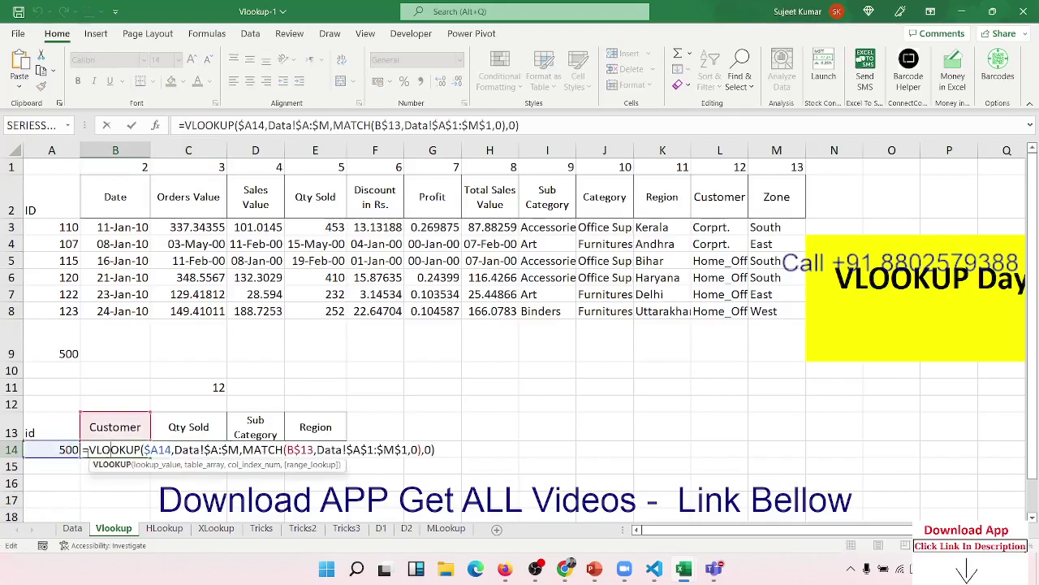
type("I")
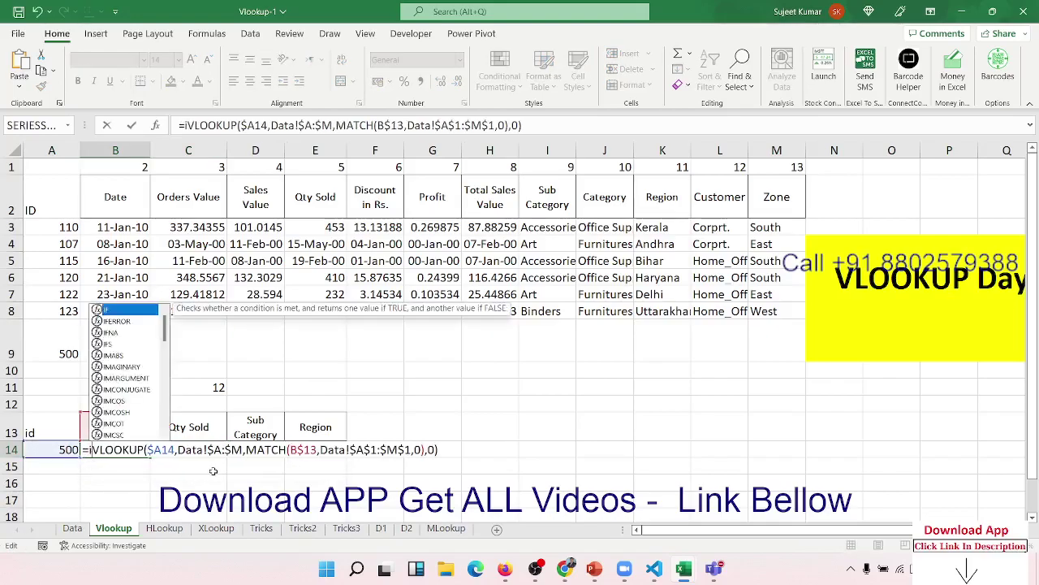
type("F")
key("Down")
key("Tab")
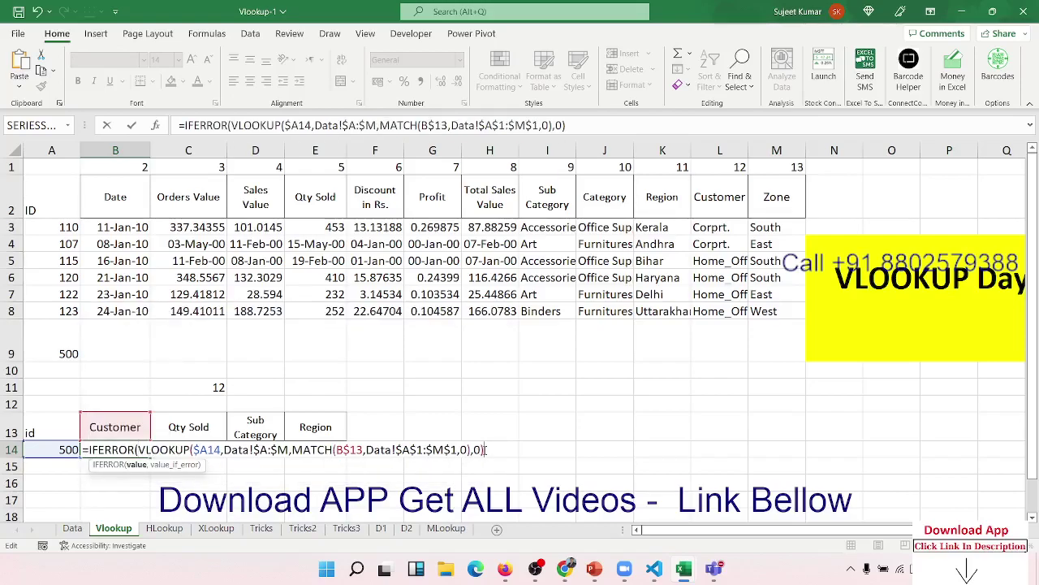
type(",0),")
type("\"\"")
key("ctrl+Return")
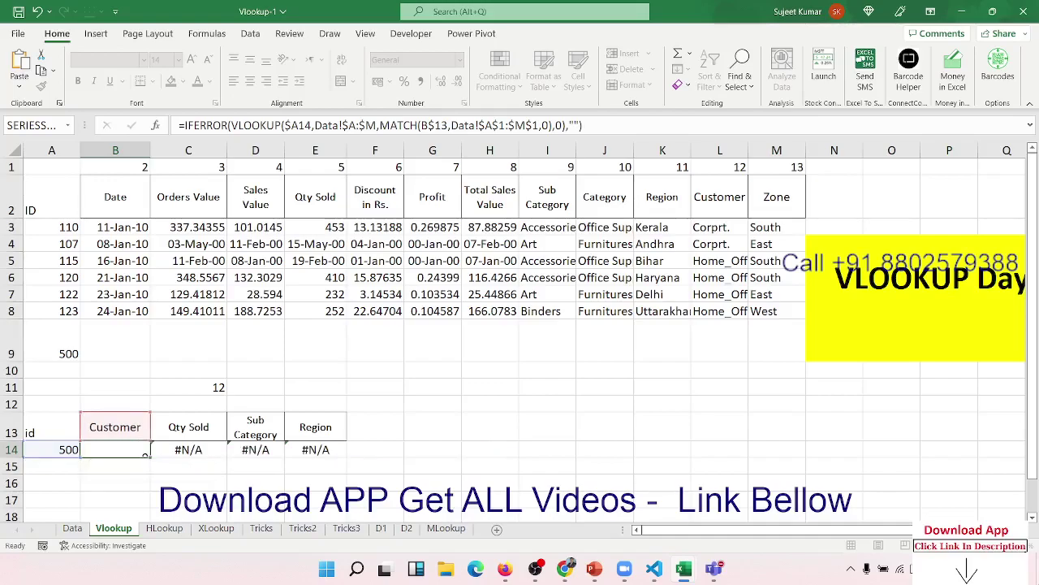
left_click_drag(151, 455, 347, 456)
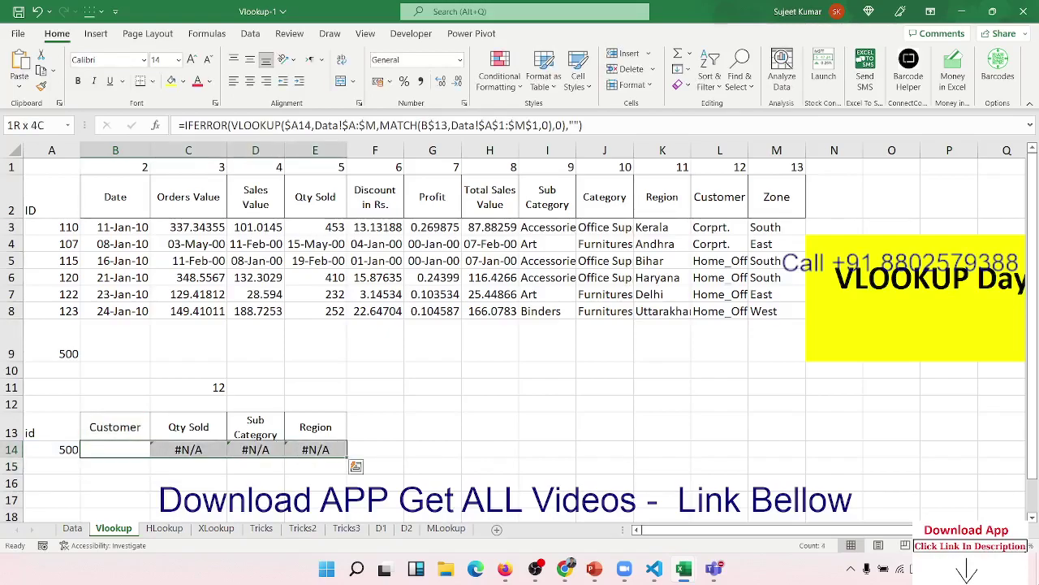
Test the lookup row with ID 150, then the unmatched ID 542
key("Left")
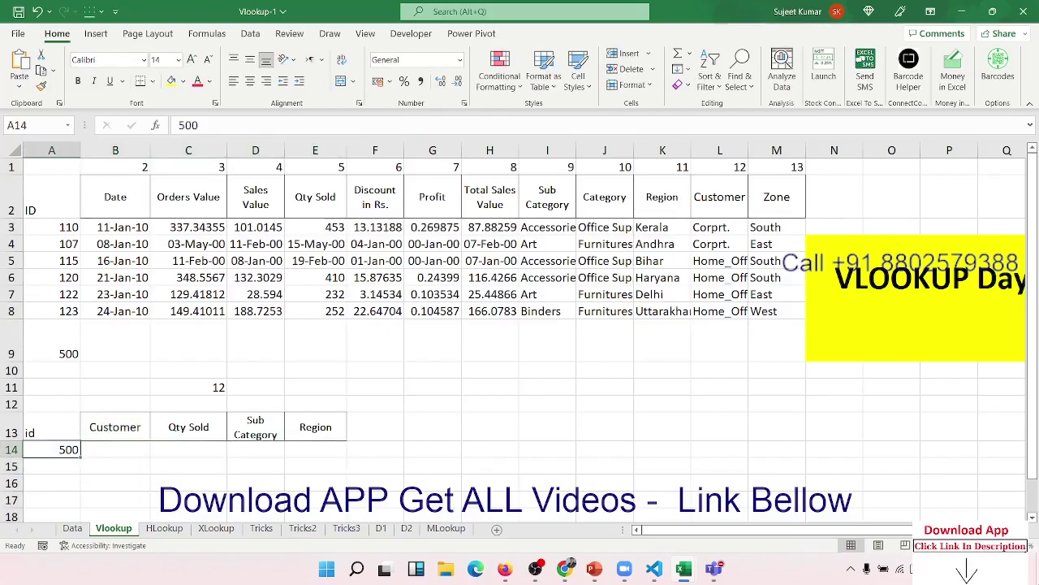
type("50")
key("Tab")
key("Left")
type("1")
type("50")
key("Return")
left_click(51, 449)
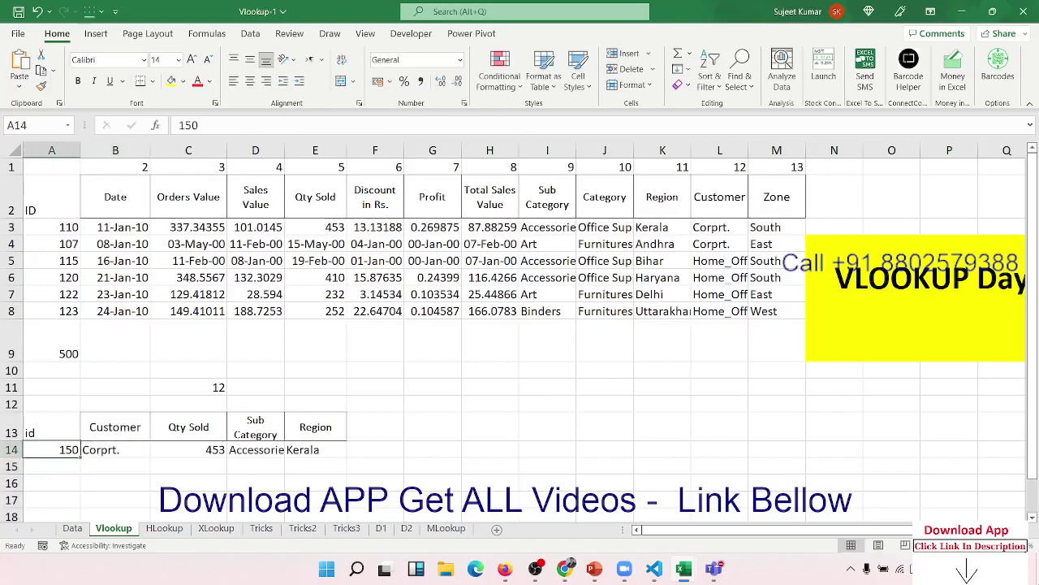
type("542")
key("Return")
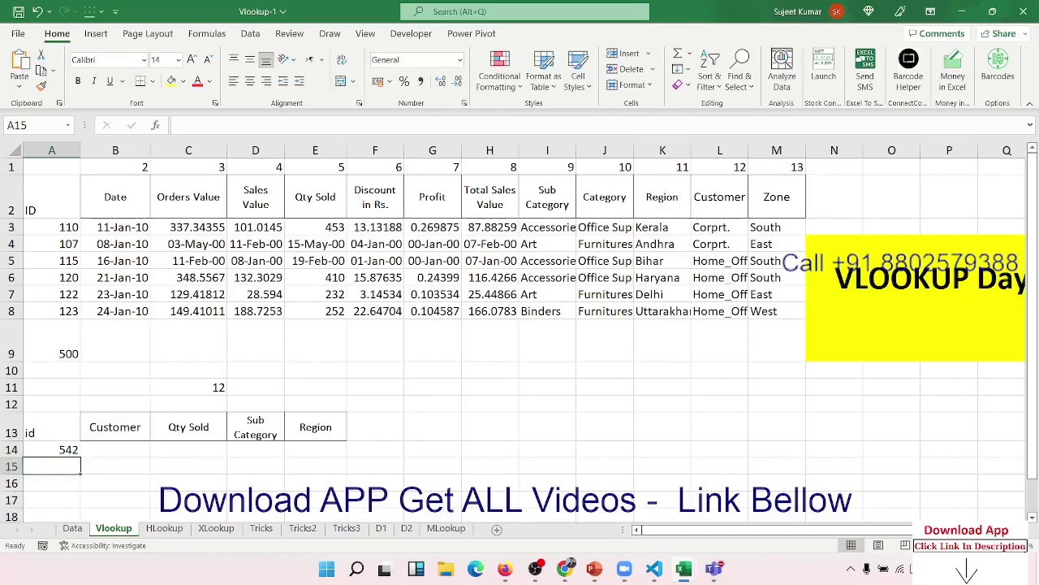
Set A14 to ID 140, returning 255, Accessorie and Punjab, and inspect B14's formula
left_click(51, 449)
type("140")
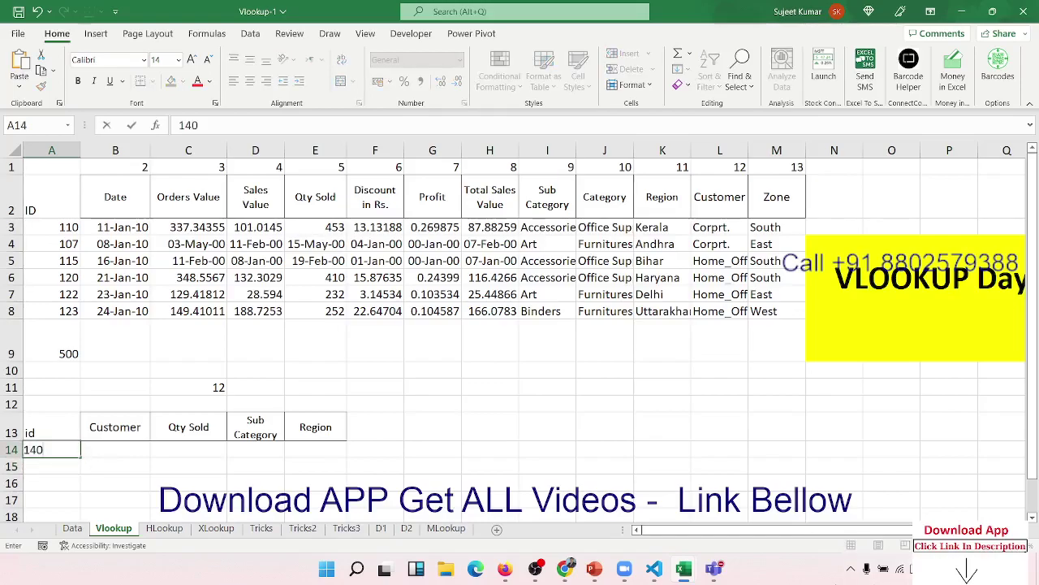
key("Return")
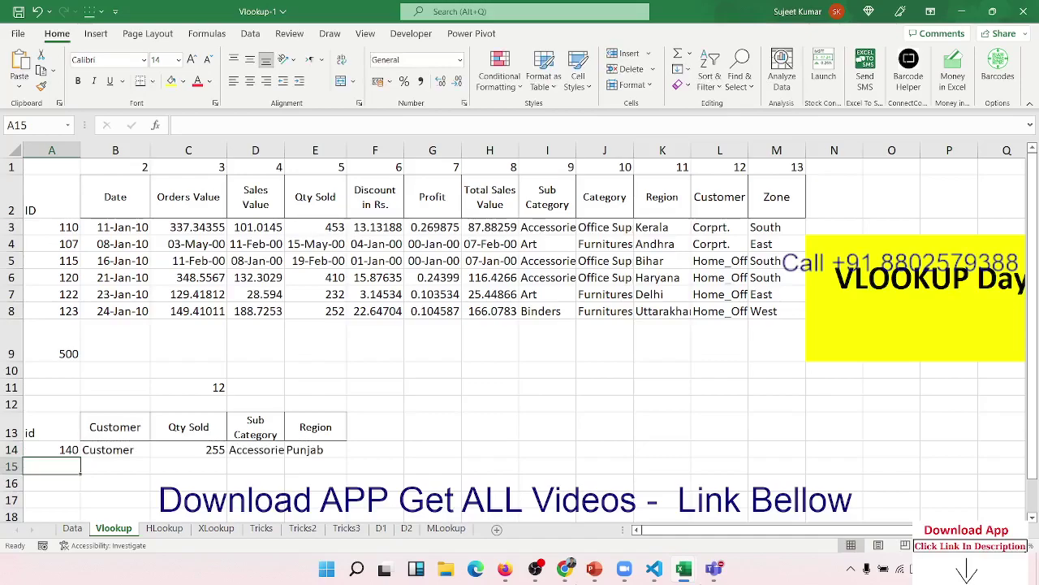
left_click(115, 451)
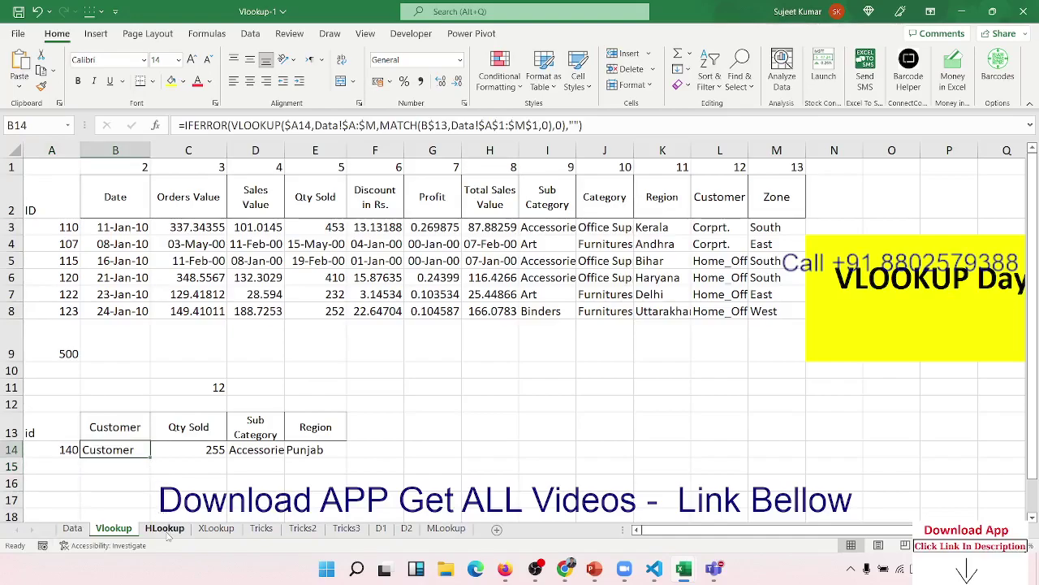
Review the HLookup sheet's ID row and the Data sheet's IDs 100 to 110
left_click(165, 529)
left_click(195, 402)
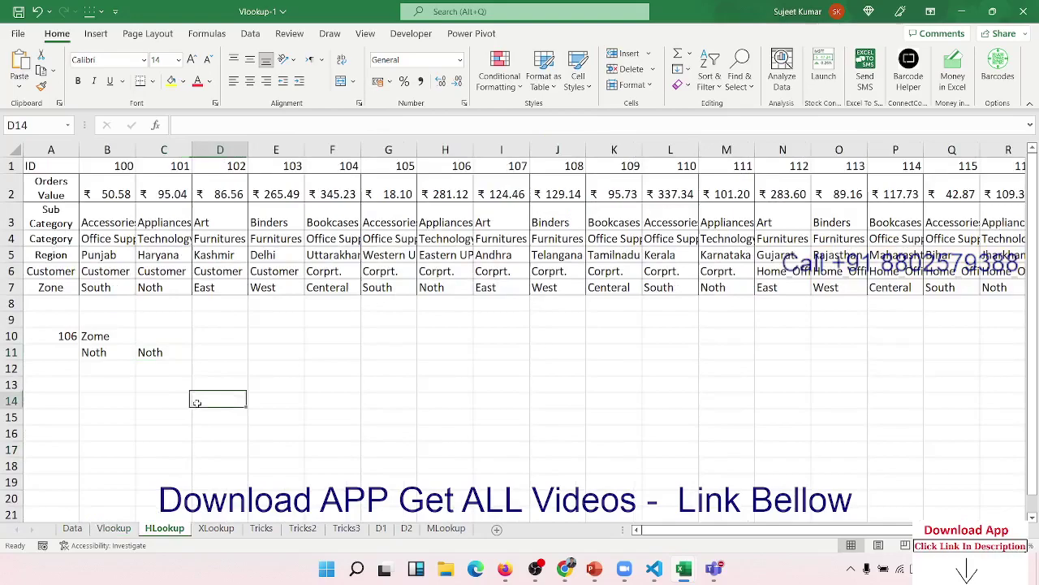
left_click(172, 358)
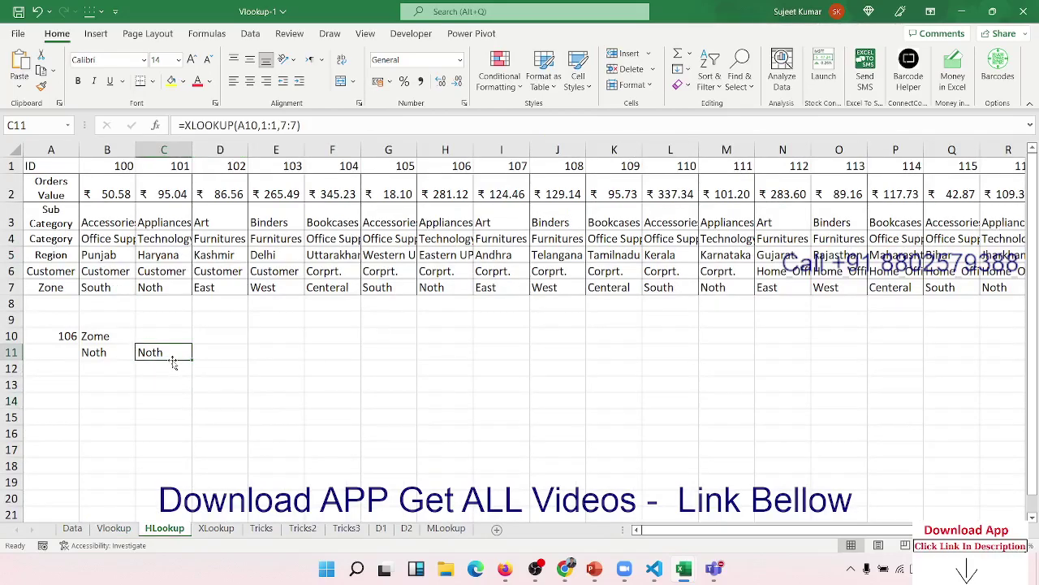
left_click(119, 222)
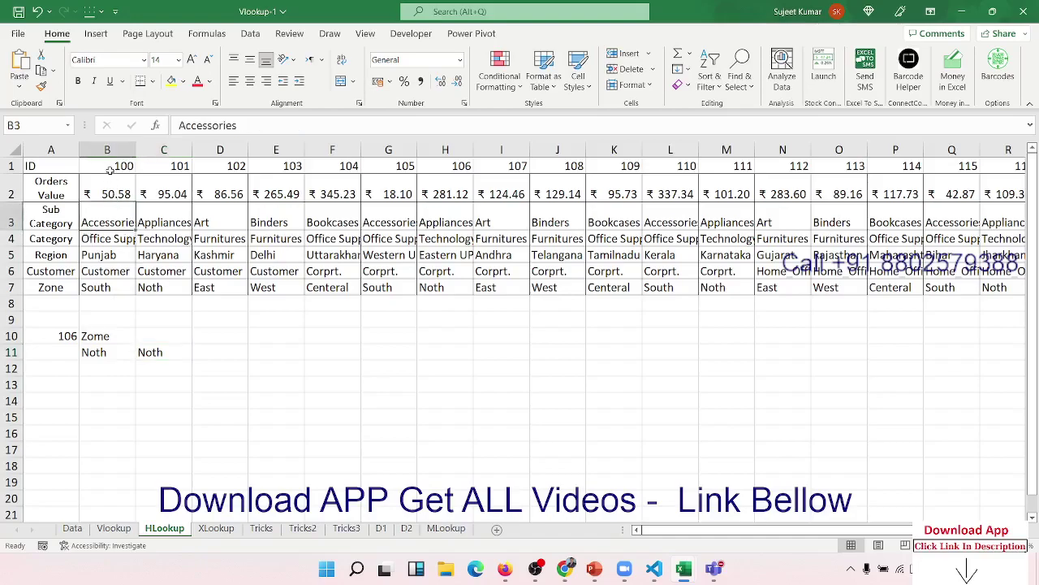
left_click_drag(110, 168, 865, 164)
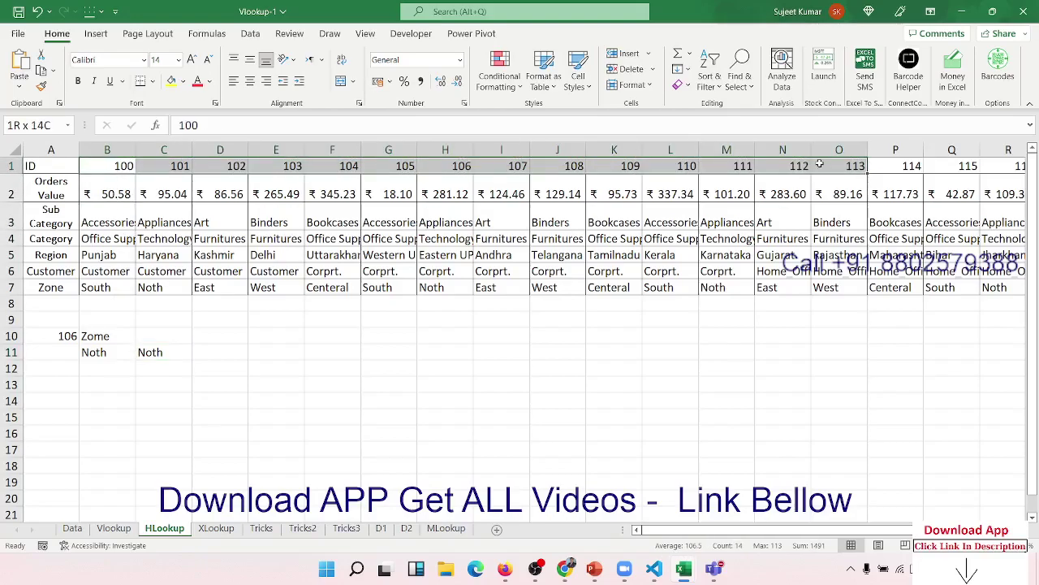
left_click(73, 529)
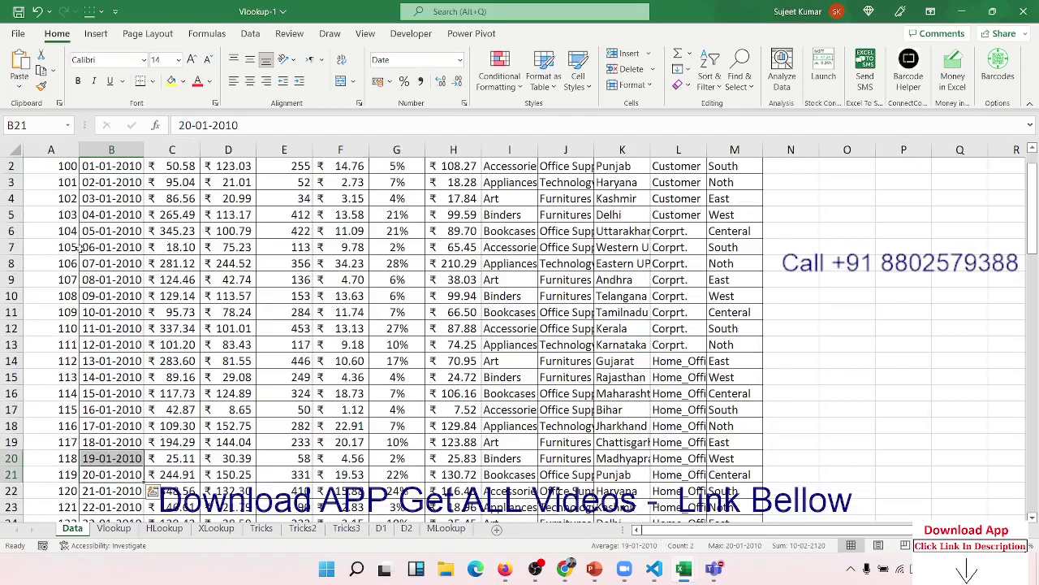
left_click_drag(61, 167, 75, 331)
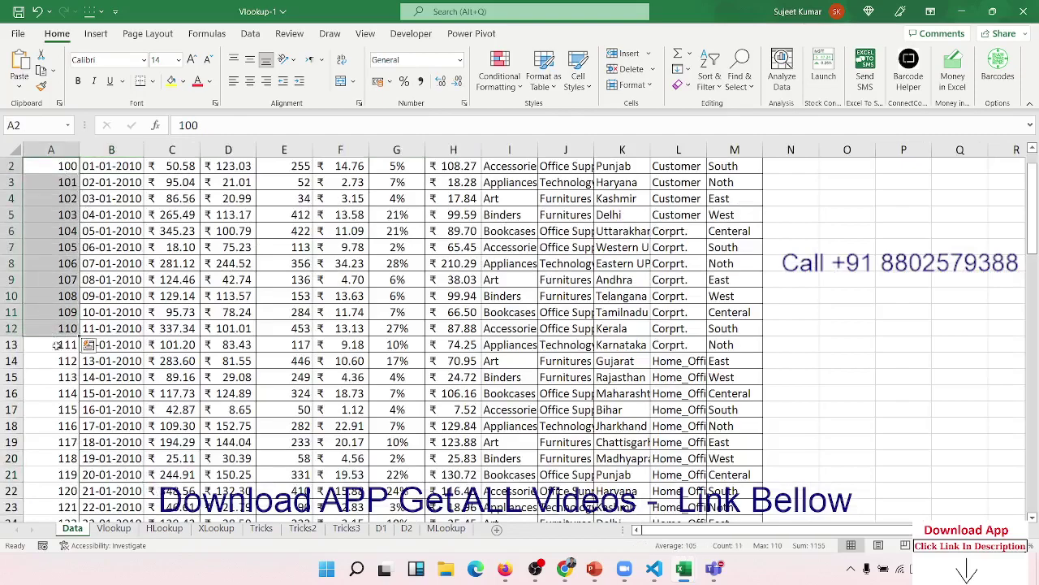
left_click(164, 528)
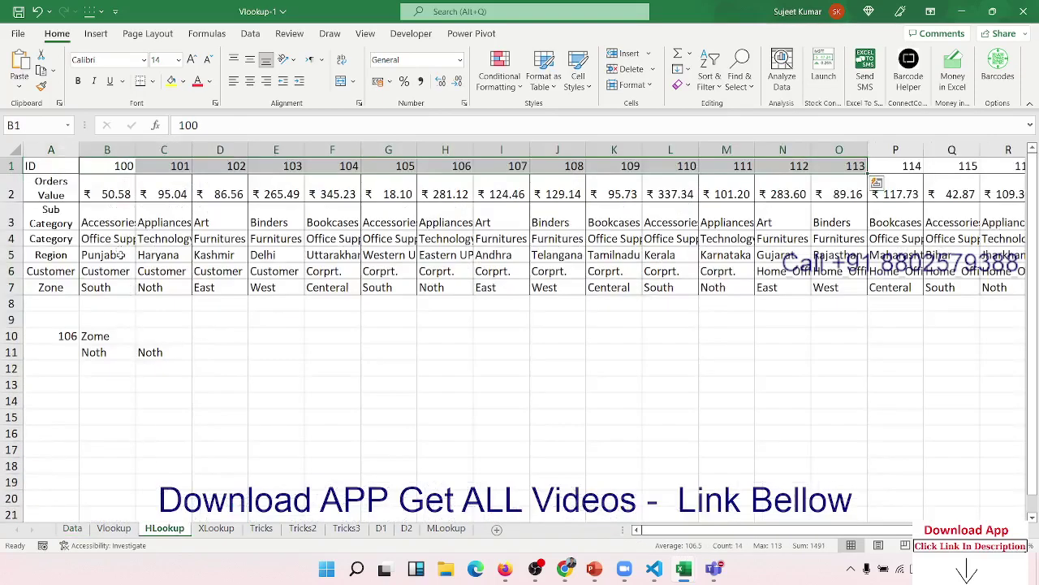
left_click(101, 164)
Clear the old XLOOKUP and HLOOKUP results from C11 and B11
left_click(166, 352)
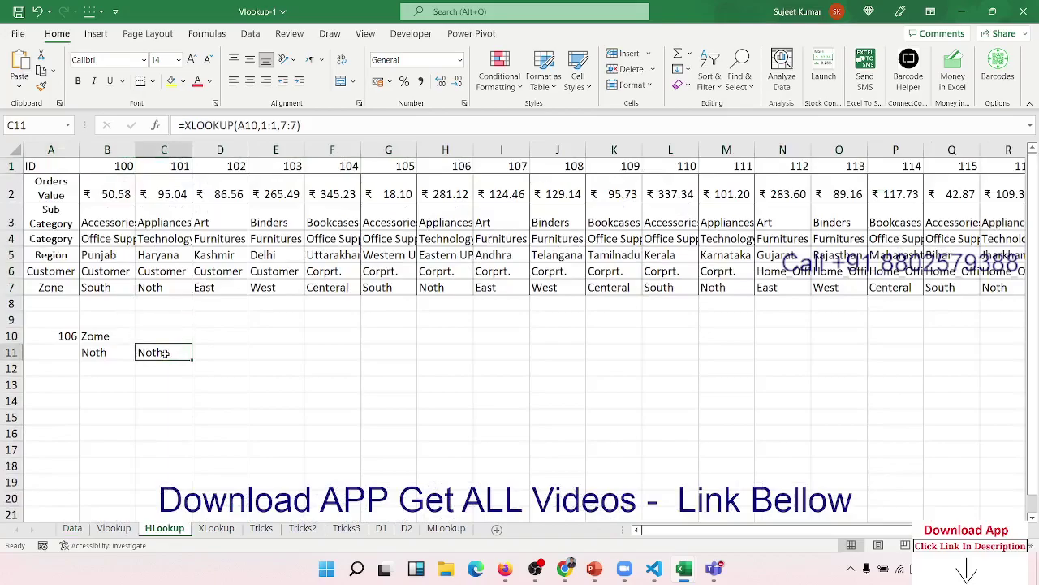
key("Delete")
key("Left")
key("Page_Down")
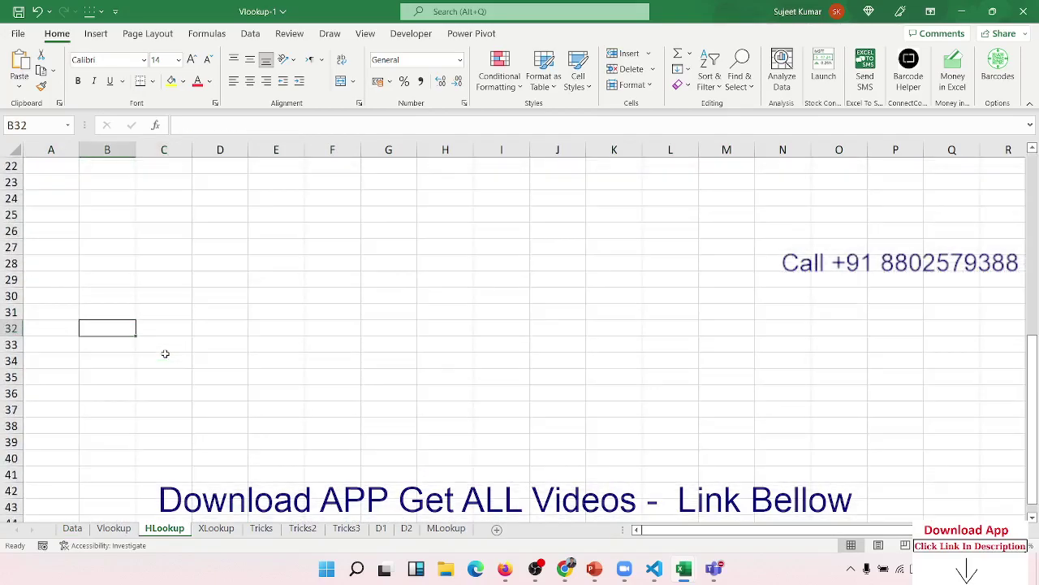
key("Page_Up")
key("ctrl+Up")
key("ctrl+Up")
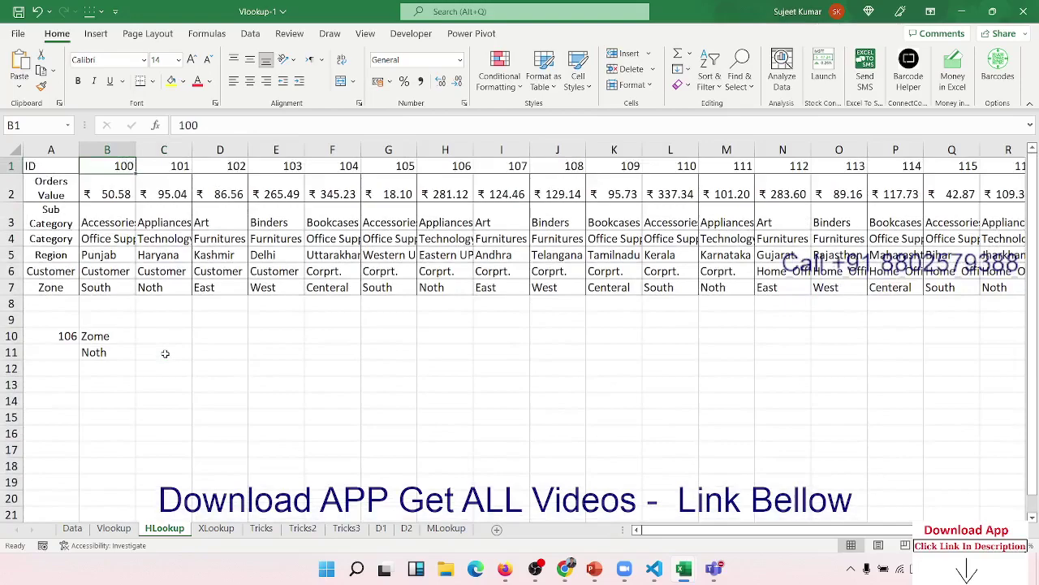
left_click(124, 352)
key("Delete")
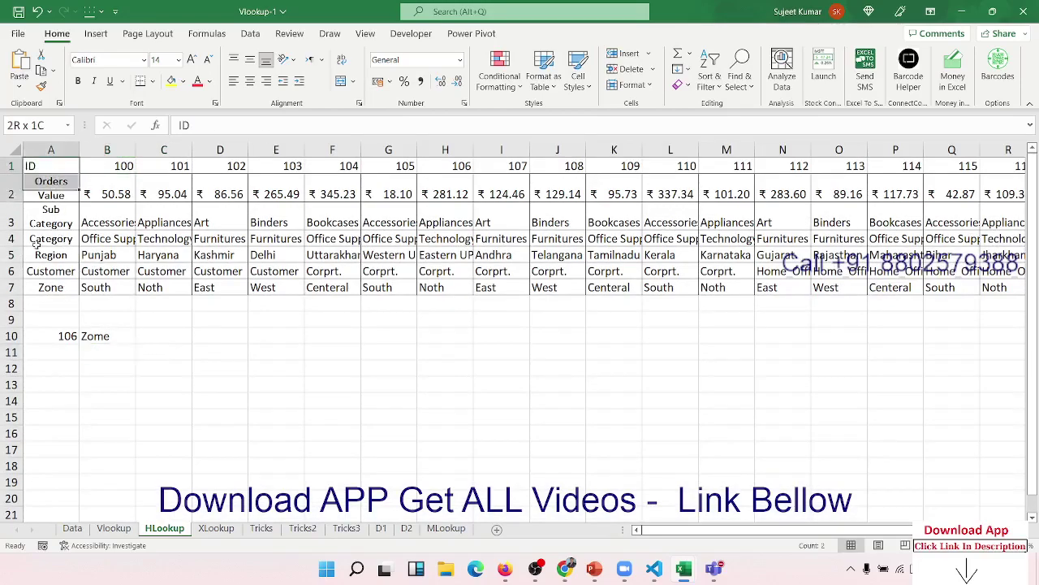
left_click_drag(54, 166, 50, 368)
Enter =HLOOKUP(A10,1:7,7,0) in B11 to return the zone for ID 106
left_click(113, 349)
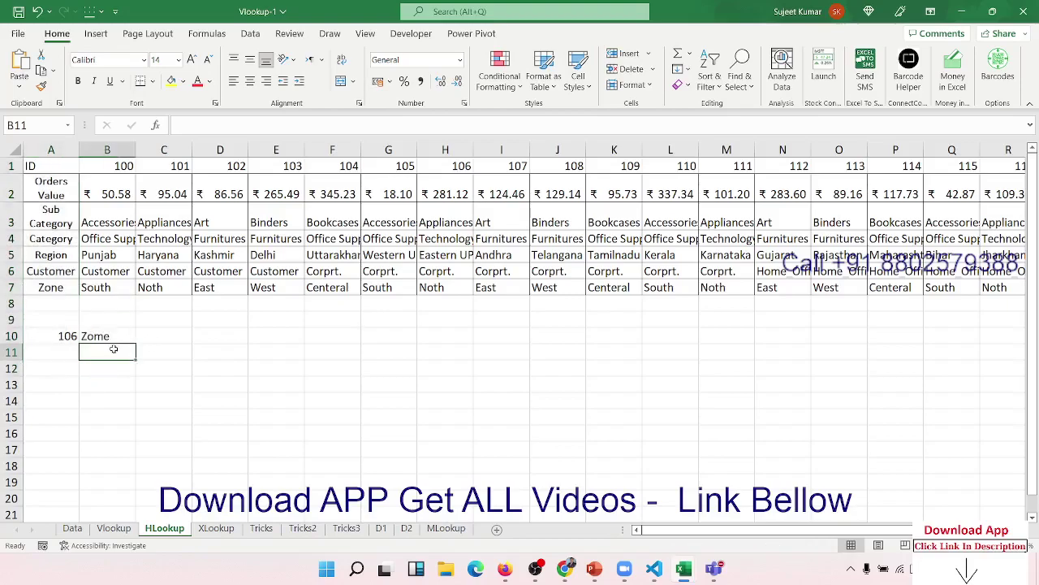
type("=vl")
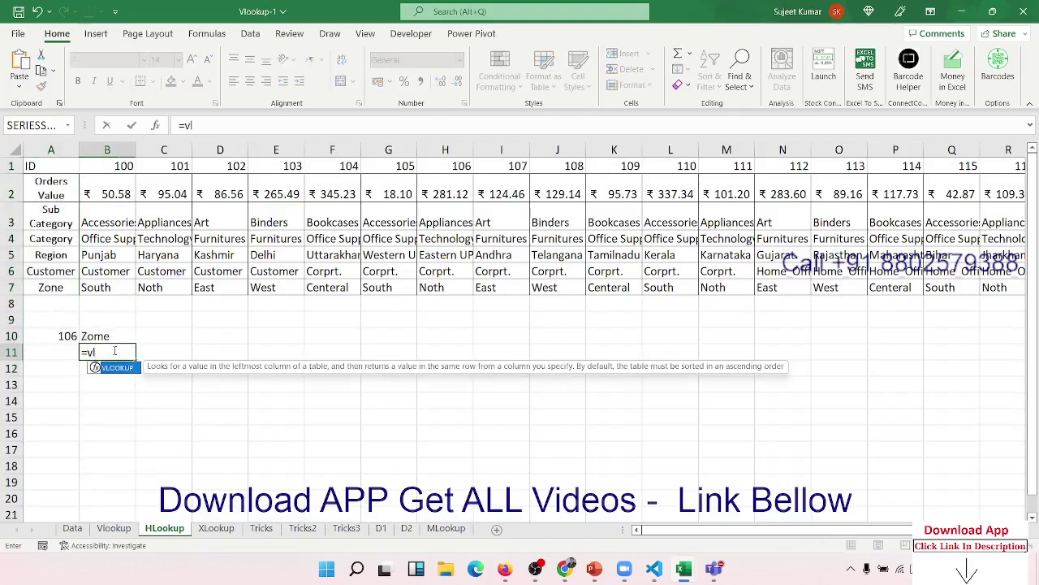
key("BackSpace")
key("BackSpace")
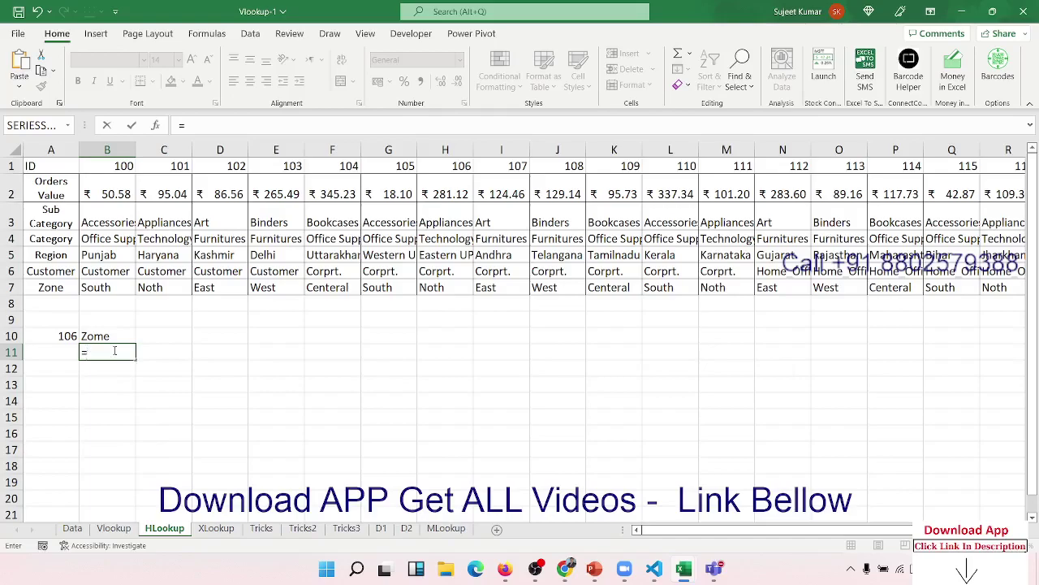
type("hl")
key("Tab")
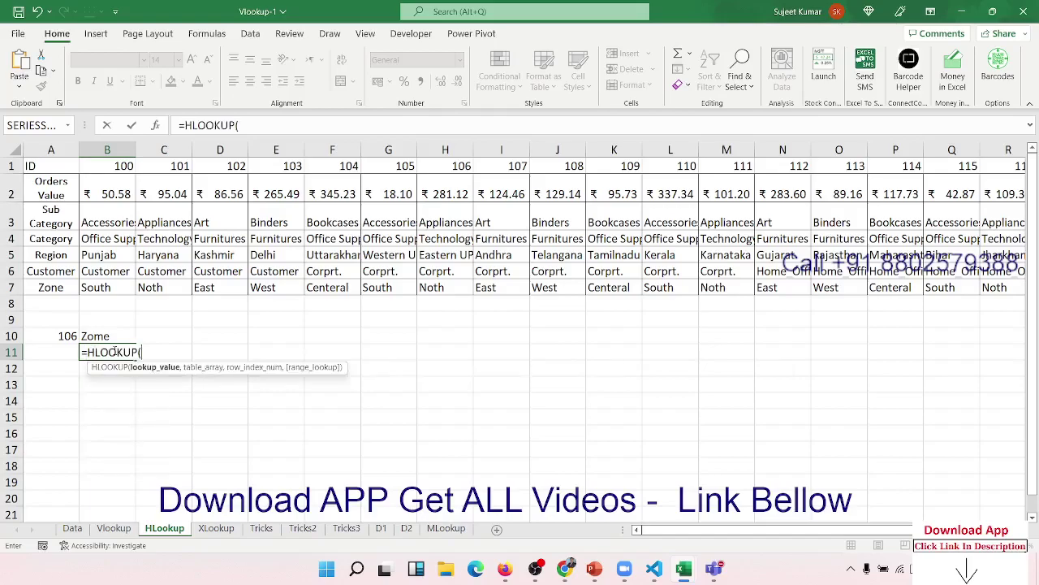
left_click(73, 335)
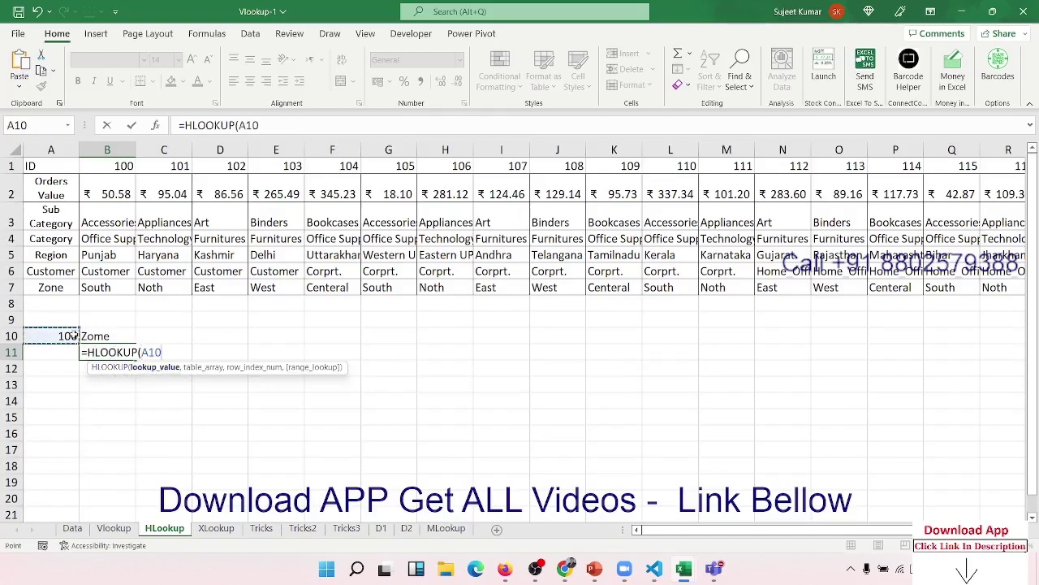
type(",")
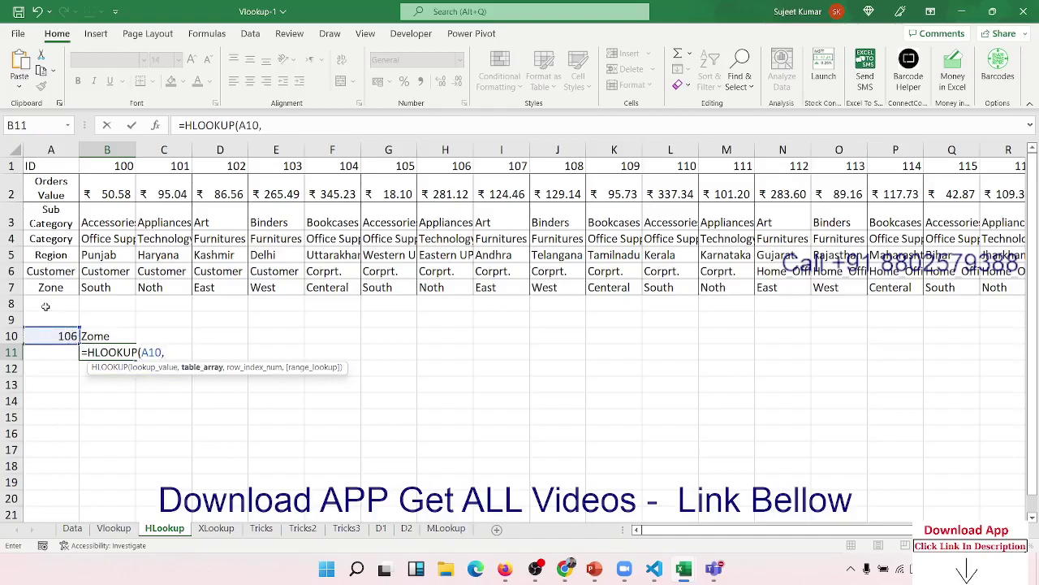
left_click_drag(12, 165, 13, 281)
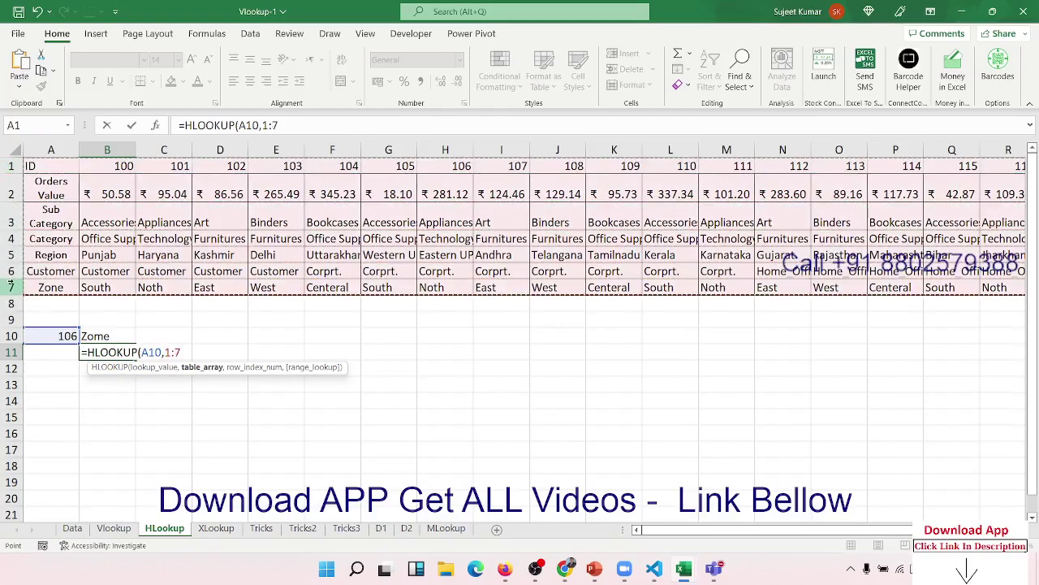
type(",")
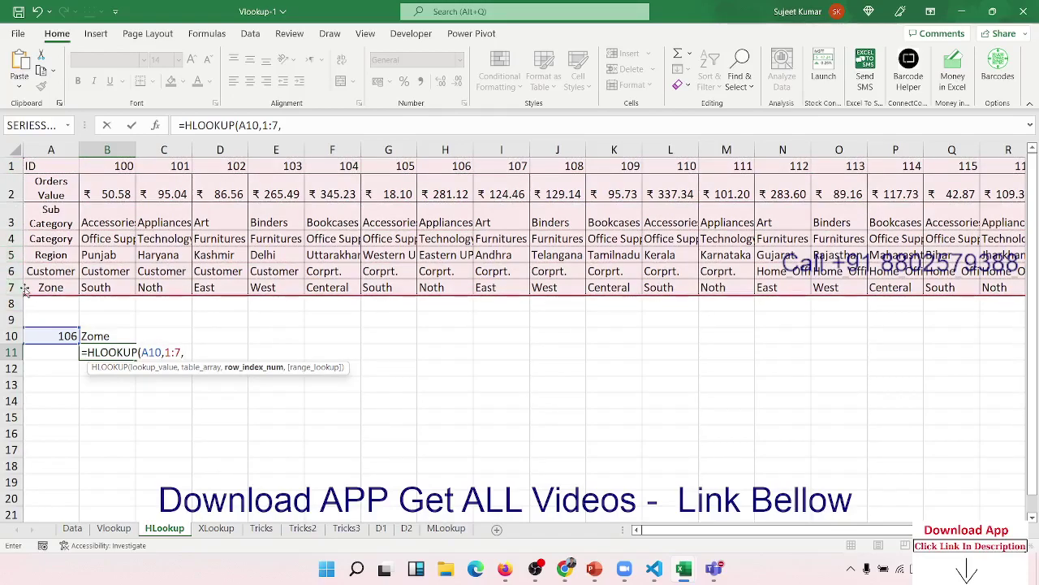
type("7,")
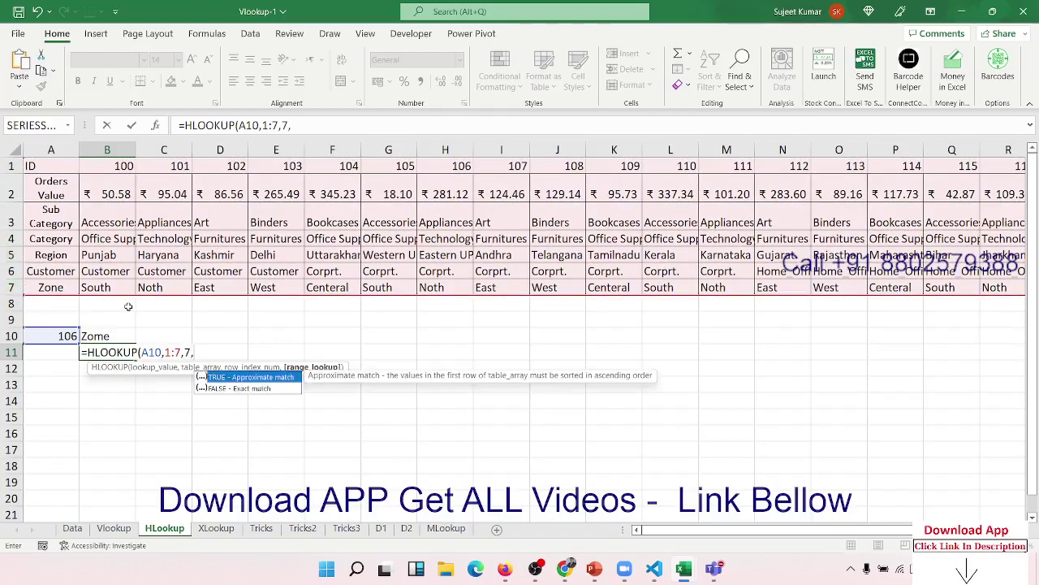
type("0")
key("ctrl+Return")
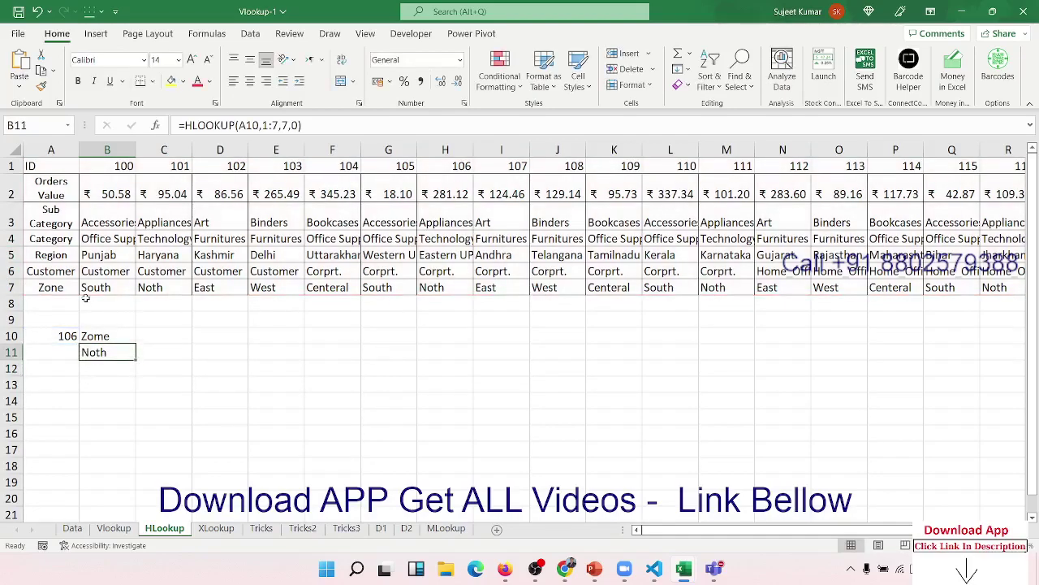
Correct 'Noth' to 'North' in C7 and refill the B7:F7 zone pattern across to Q7
double_click(168, 287)
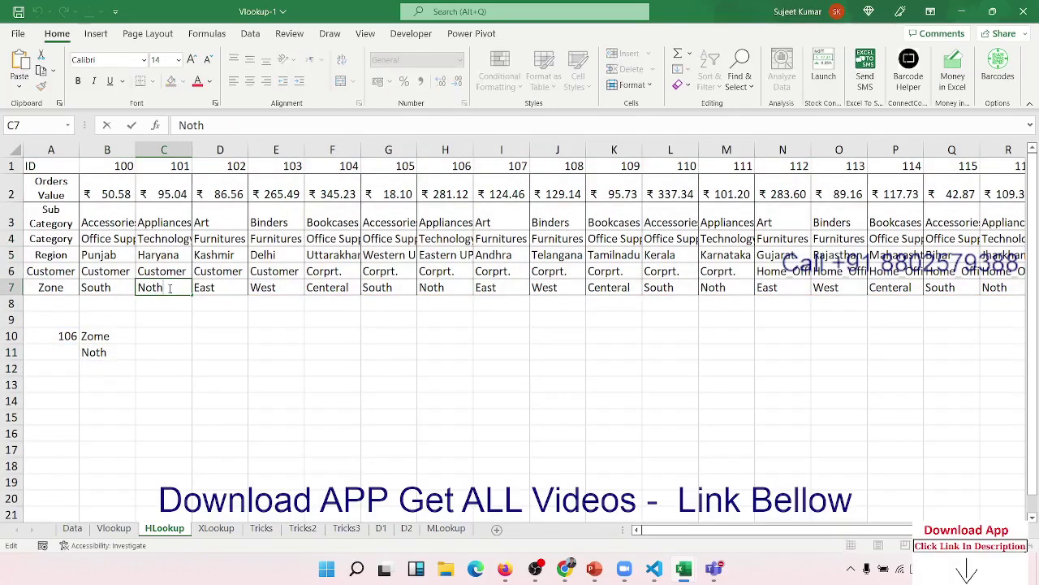
key("Left")
key("Left")
type("r")
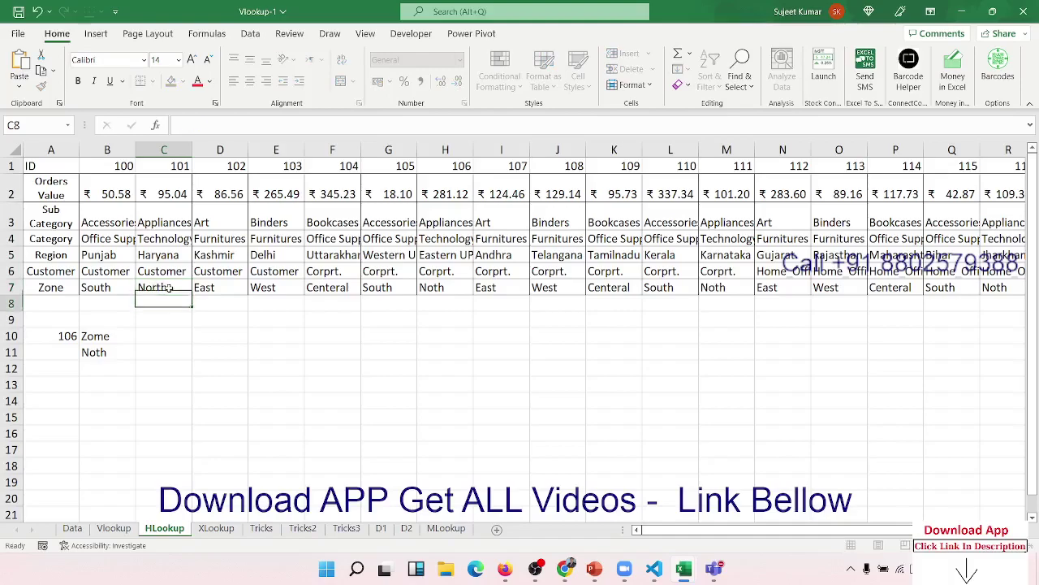
key("ctrl+Return")
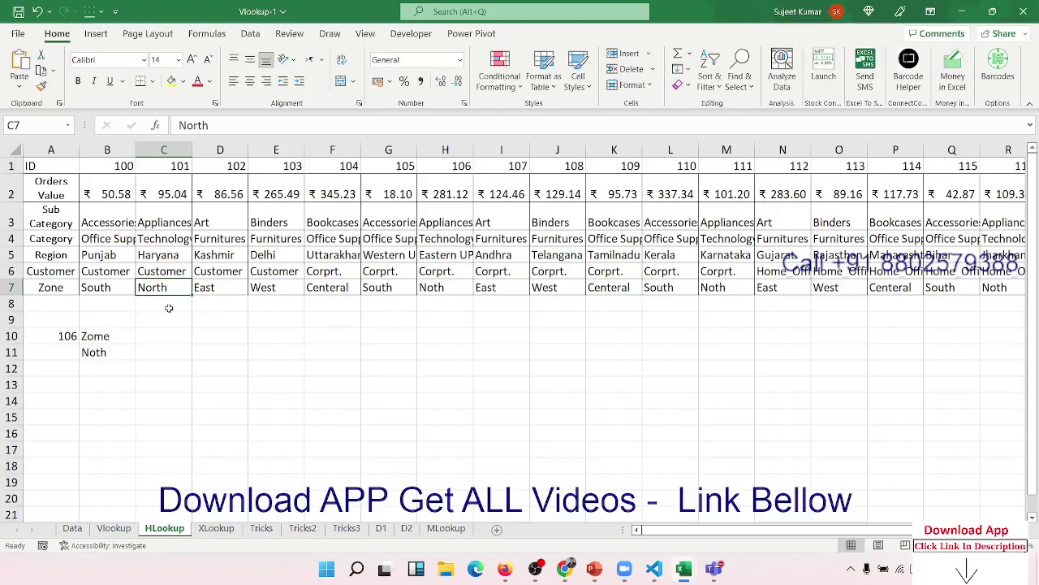
left_click_drag(117, 290, 329, 291)
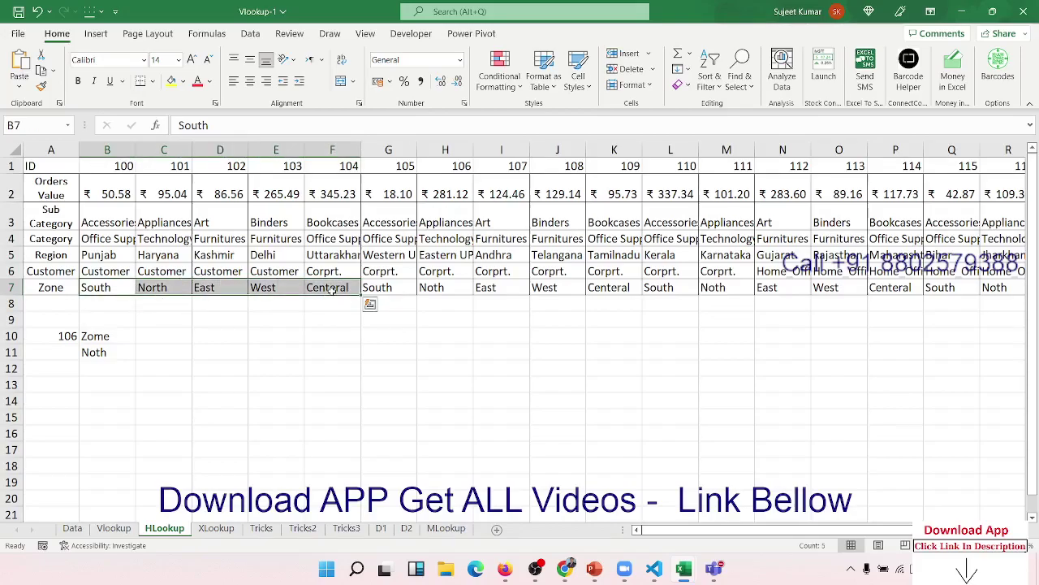
mouse_move(361, 296)
left_mouse_down()
mouse_move(1022, 303)
mouse_move(938, 305)
left_mouse_up()
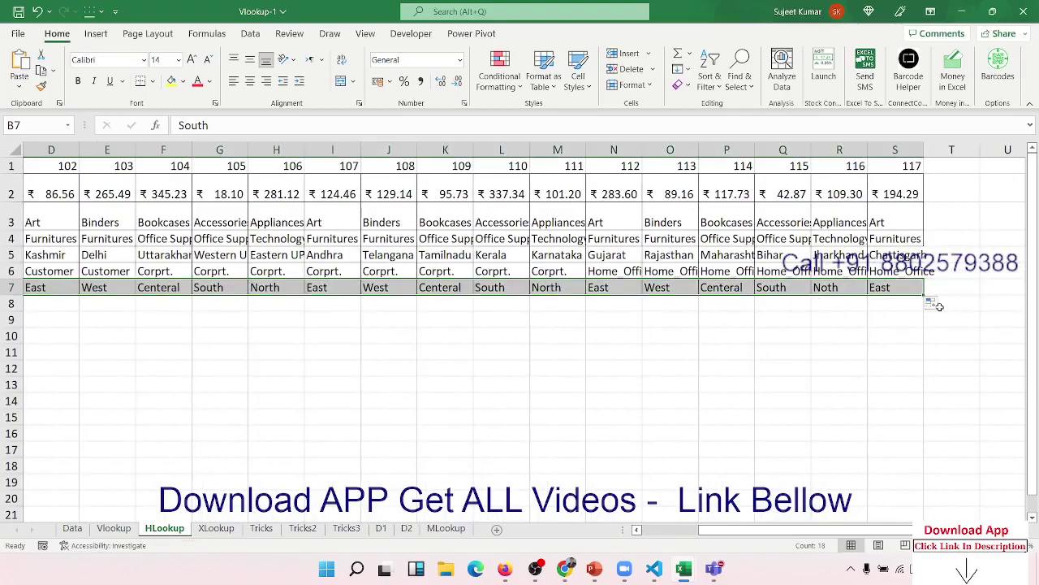
Recheck B11's HLOOKUP formula, which now returns North
key("Left")
key("Down")
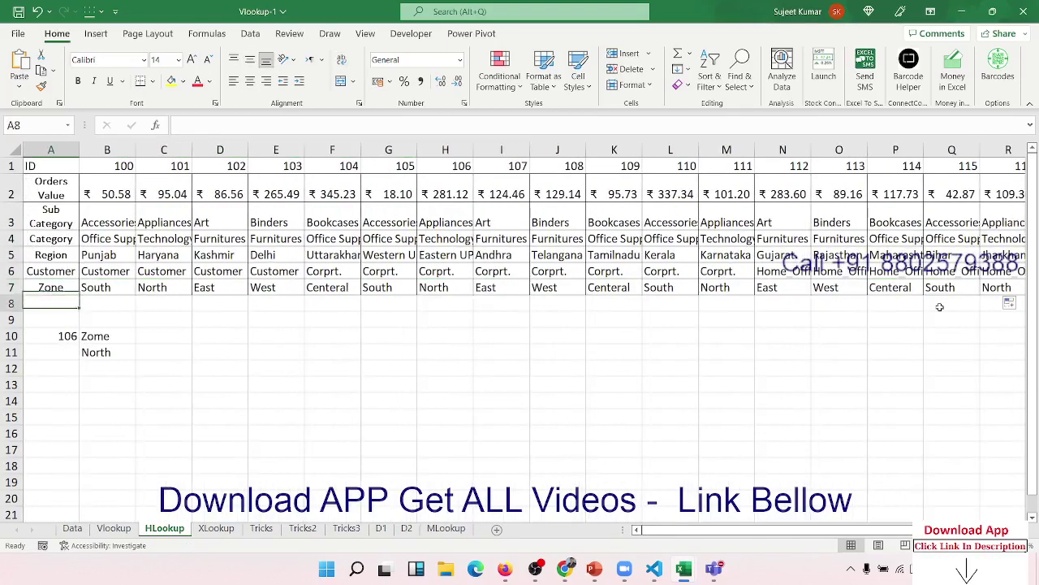
key("Down")
key("Down")
key("Down")
key("Right")
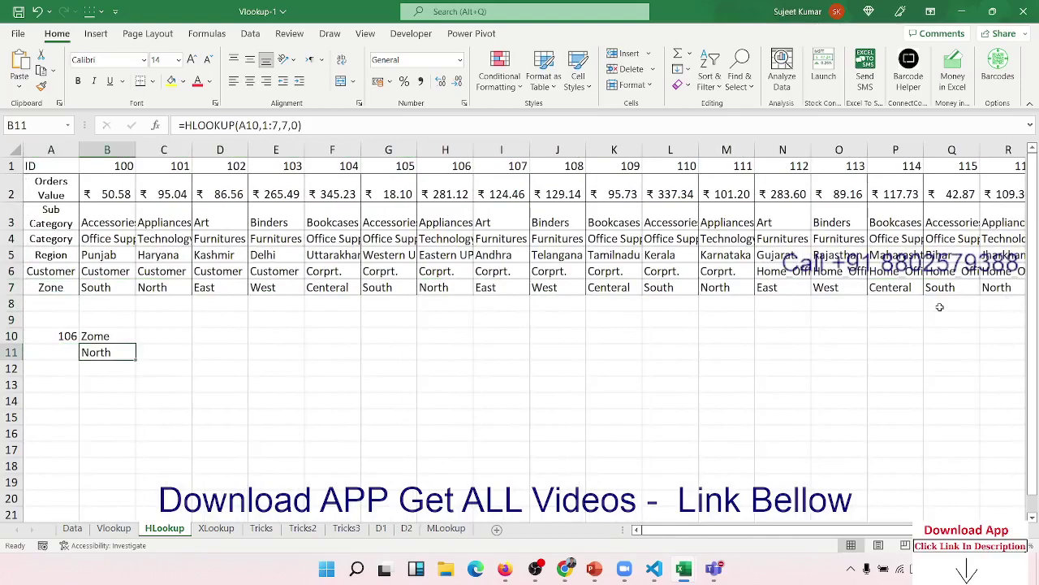
key("F2")
key("Tab")
Enter =XLOOKUP(A10,A1:S1,A7:S7) in C11 to return the Zone for ID 106
type("=")
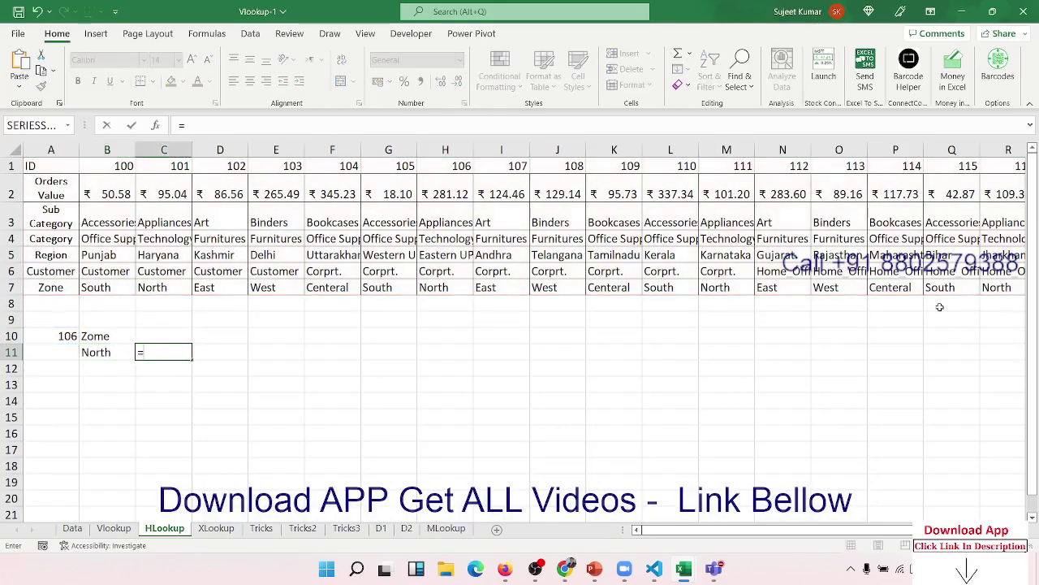
type("xl")
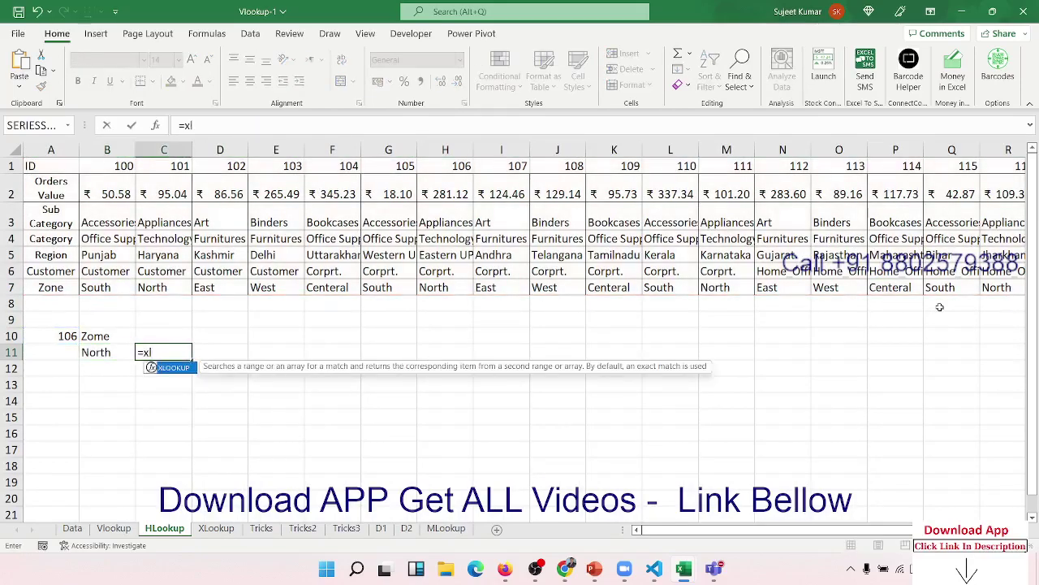
key("Tab")
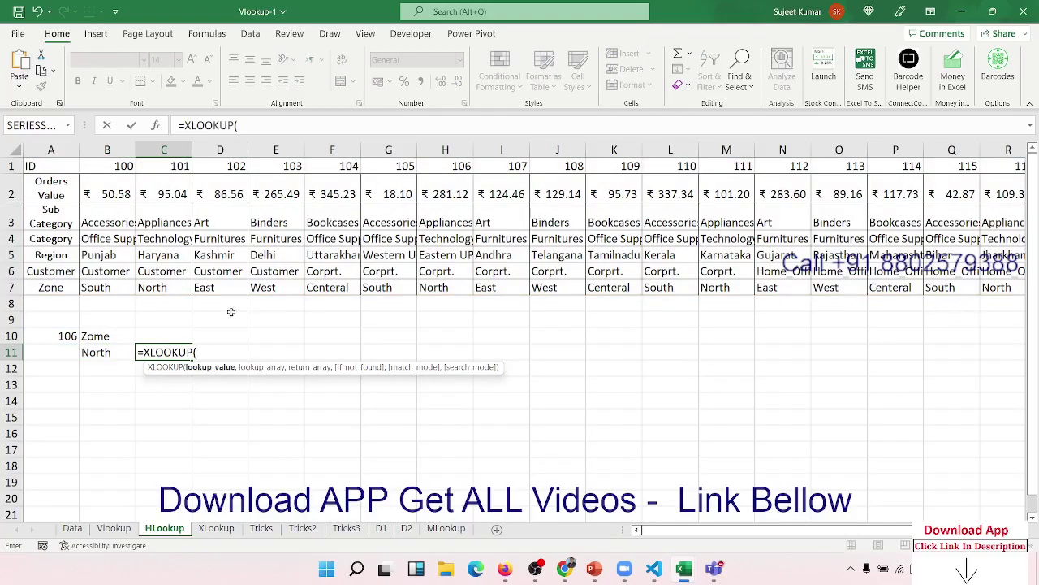
left_click(70, 333)
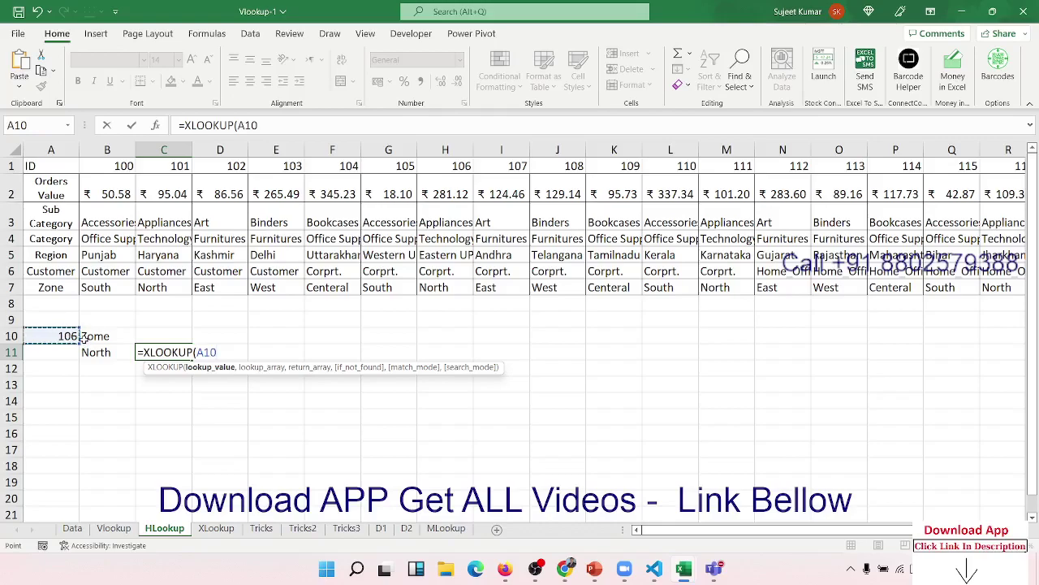
type(",")
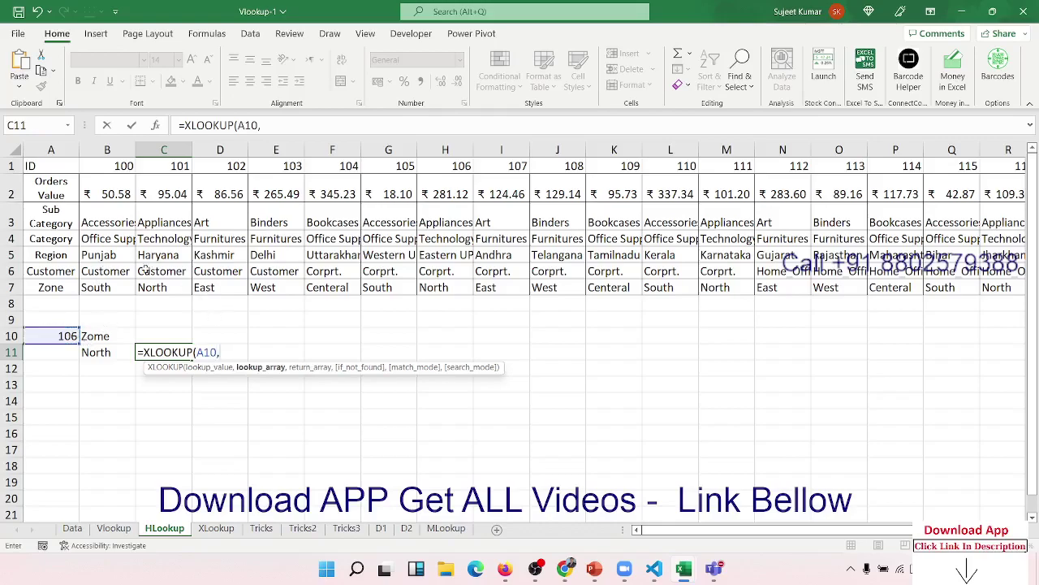
left_click(46, 163)
key("ctrl+shift+Right")
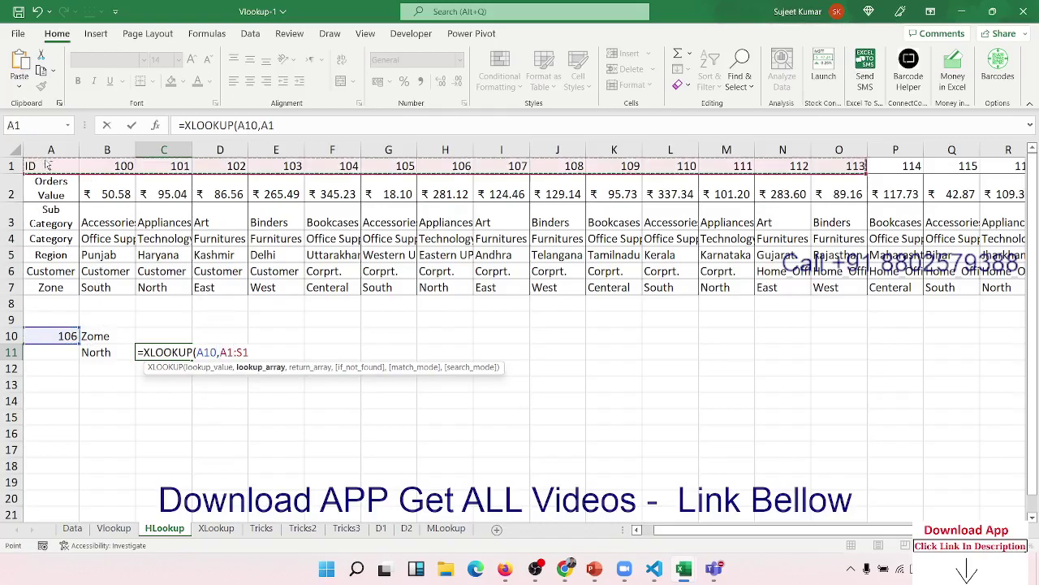
type(",")
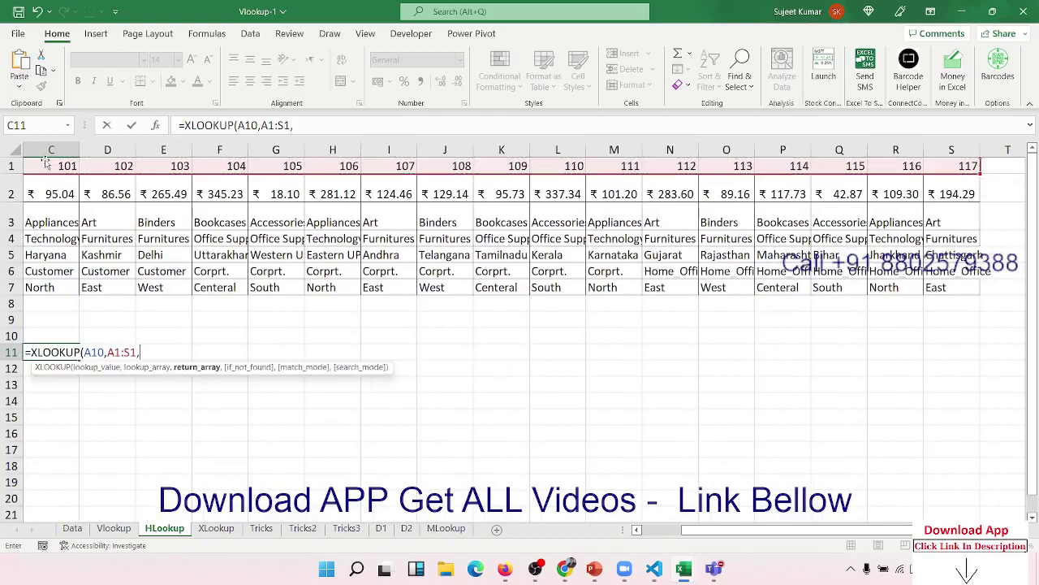
key("Down")
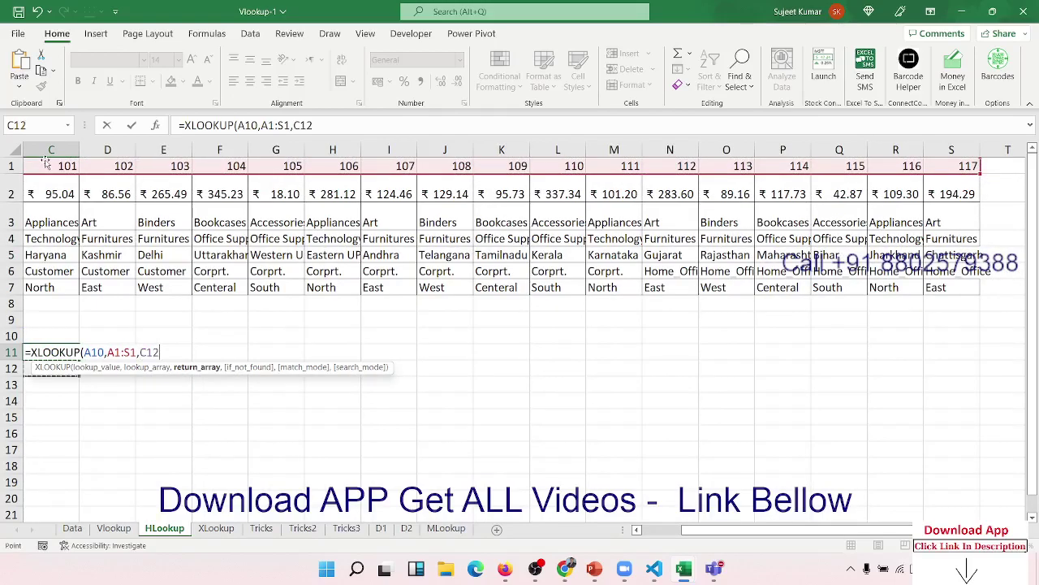
key("Down")
key("Down")
key("Up")
key("Up")
key("Up")
key("Up")
key("Up")
key("Up")
key("Up")
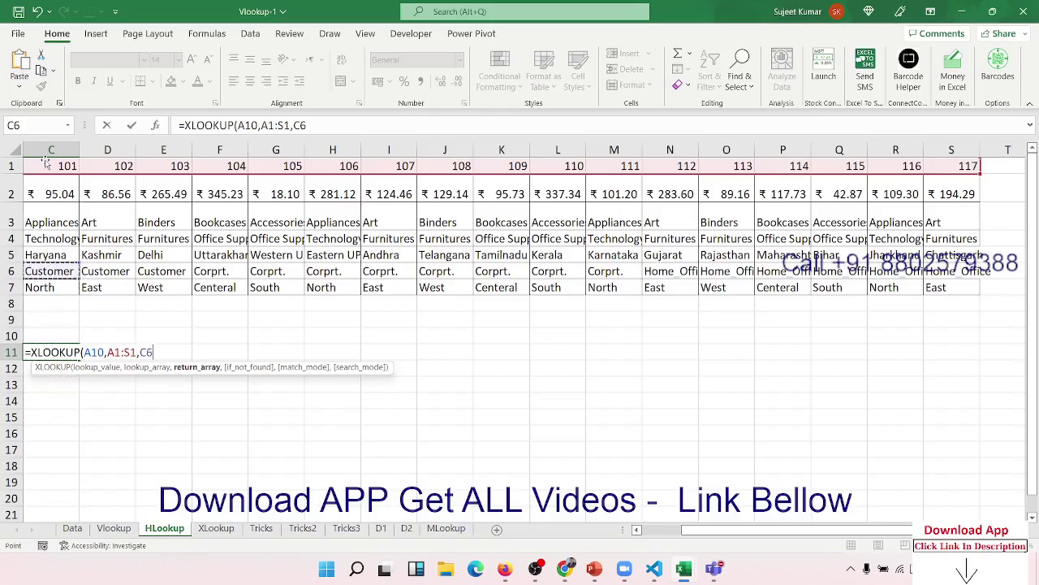
key("Down")
key("Left")
key("Left")
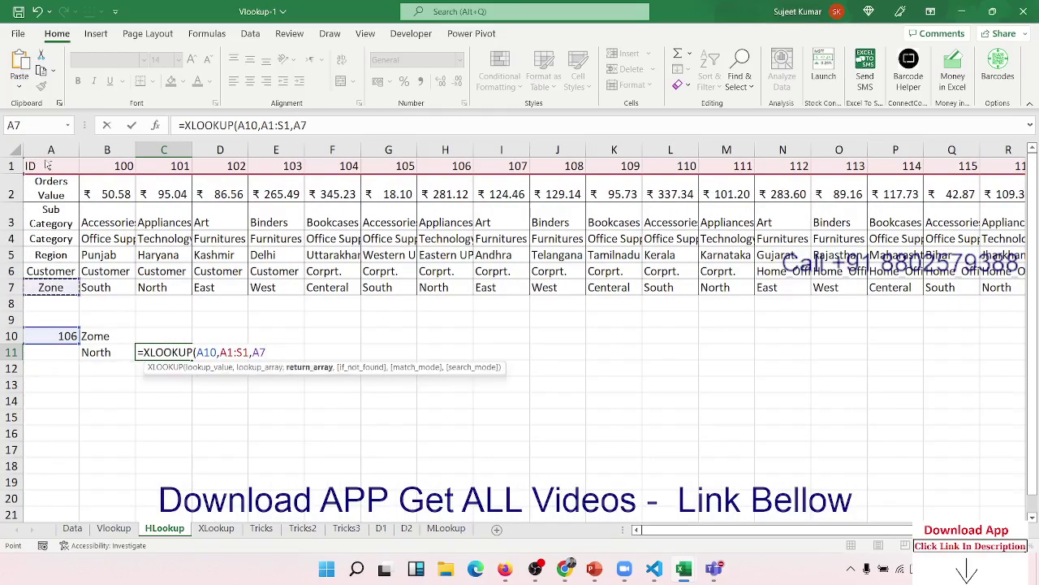
key("ctrl+shift+Right")
key("Return")
Compare the XLOOKUP result in C11 with the HLOOKUP result in B11
key("Left")
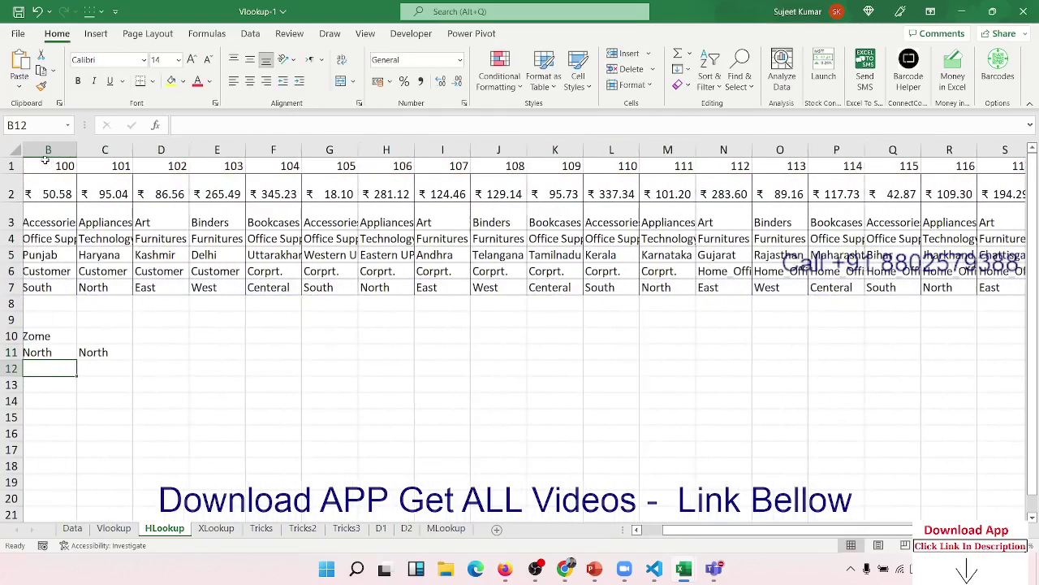
key("Left")
key("Up")
key("Right")
key("Right")
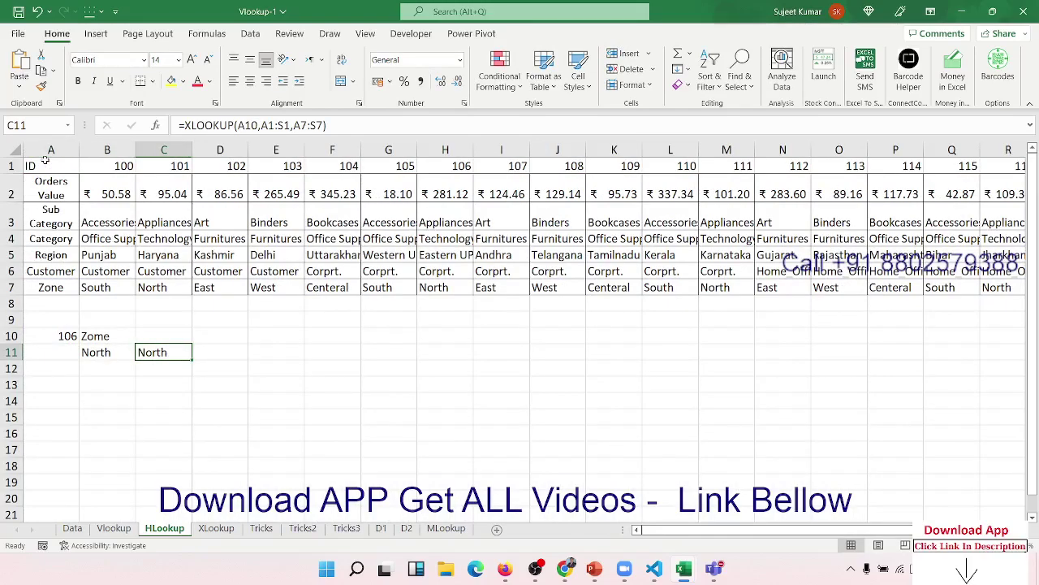
Clear the old results in B16:F17 on the XLookup sheet
left_click(212, 529)
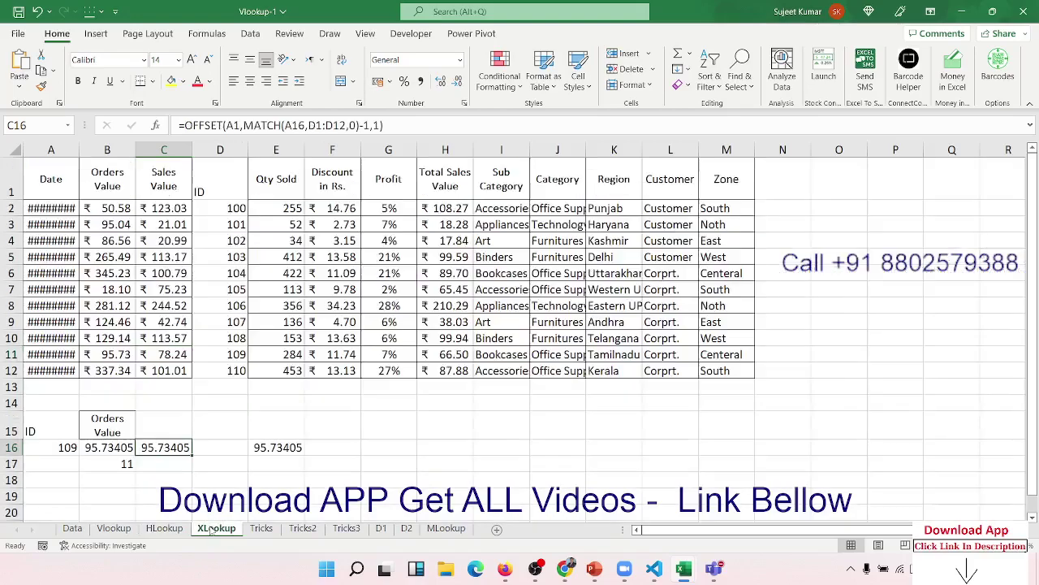
left_click(218, 484)
left_click_drag(110, 453, 309, 460)
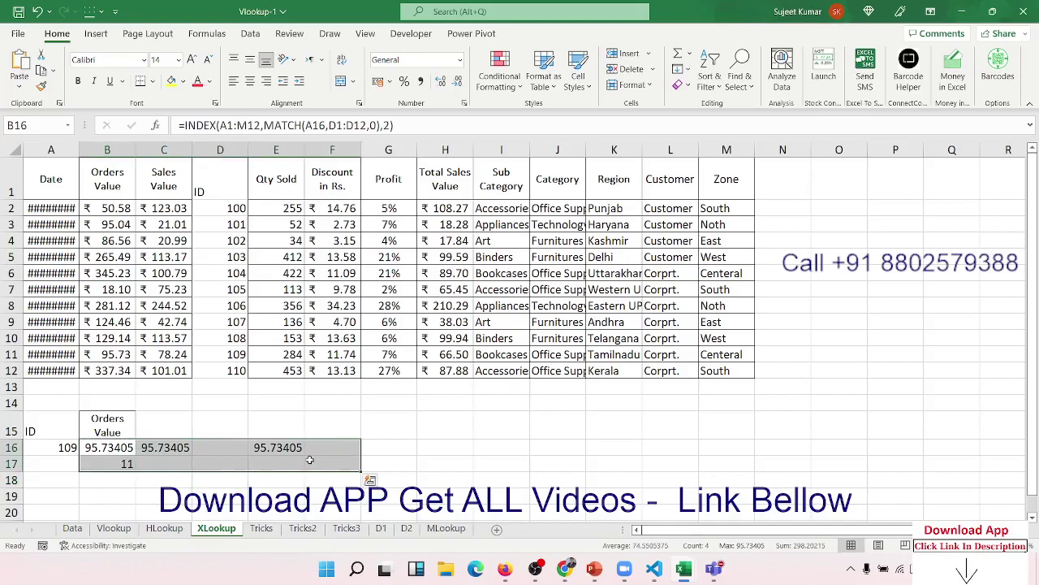
key("Delete")
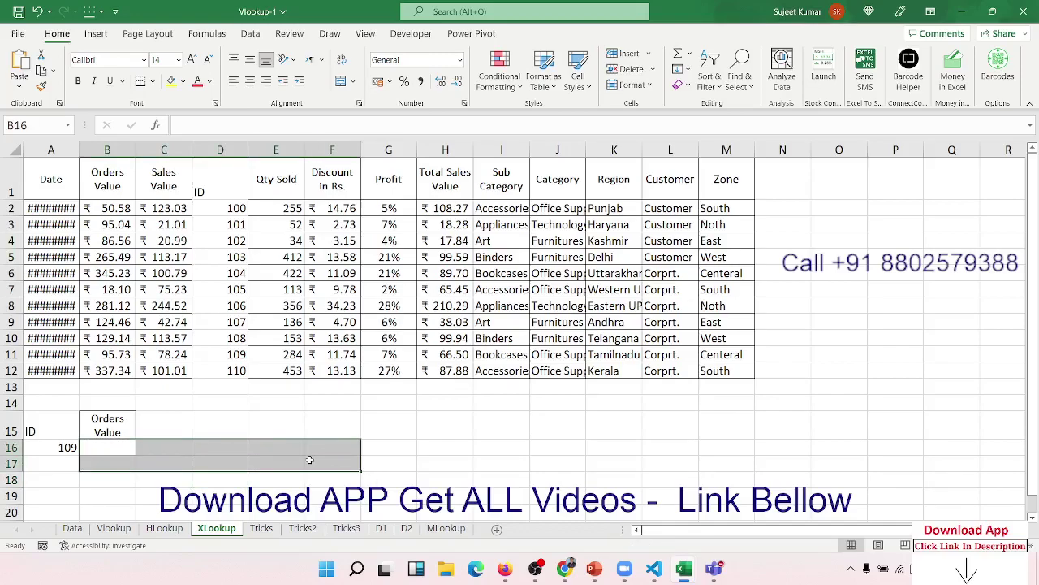
Check the Data sheet's ID column, starting at 100, then return to XLookup
left_click(77, 529)
left_click(55, 206)
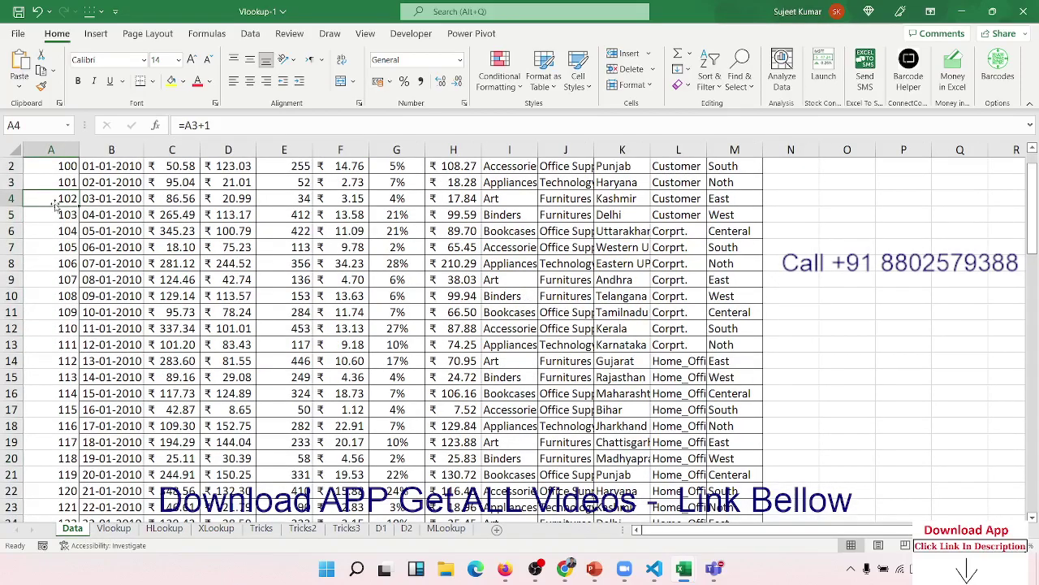
key("ctrl+Home")
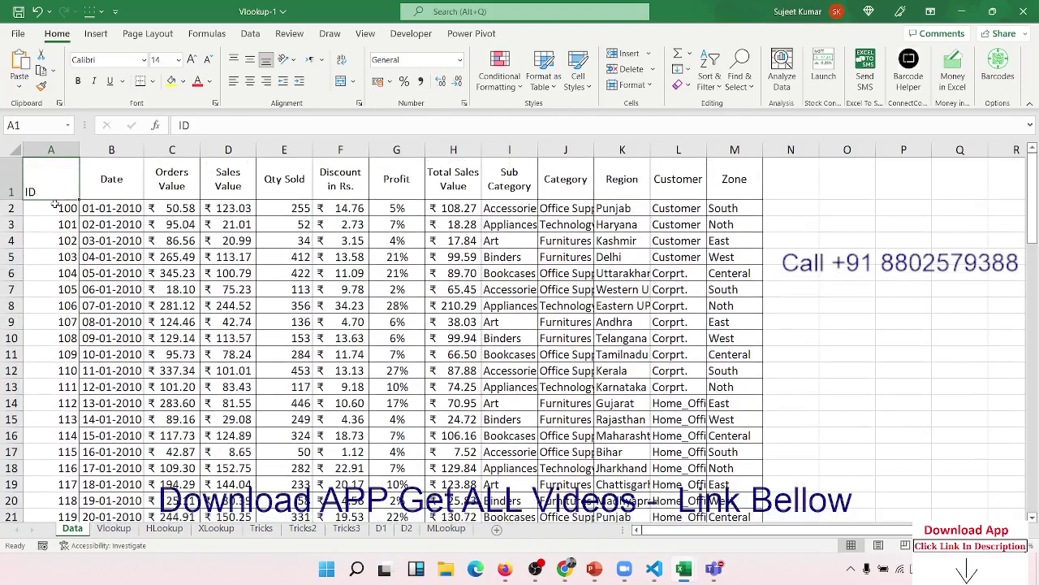
left_click(54, 204)
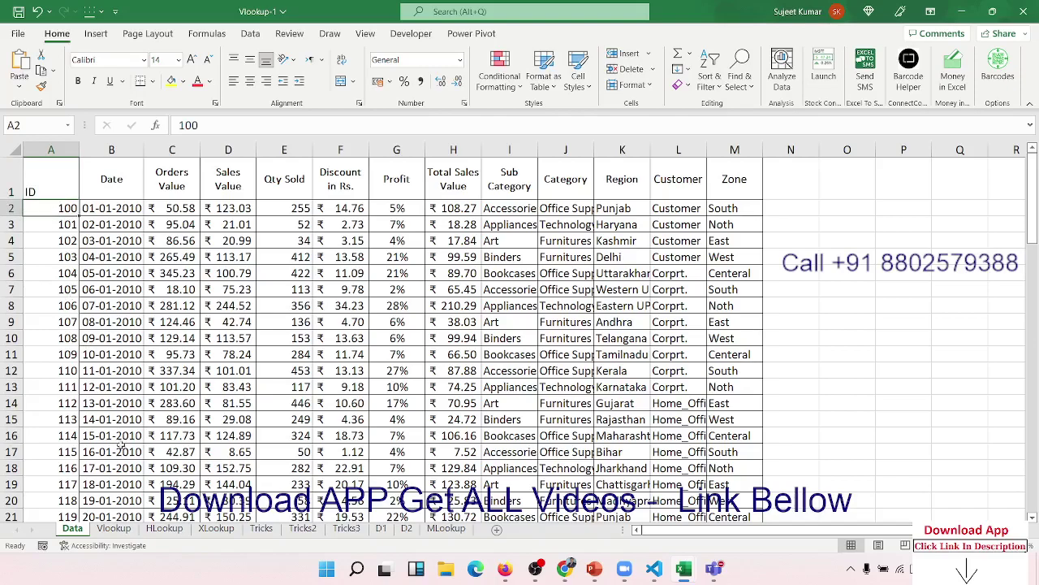
left_click(224, 529)
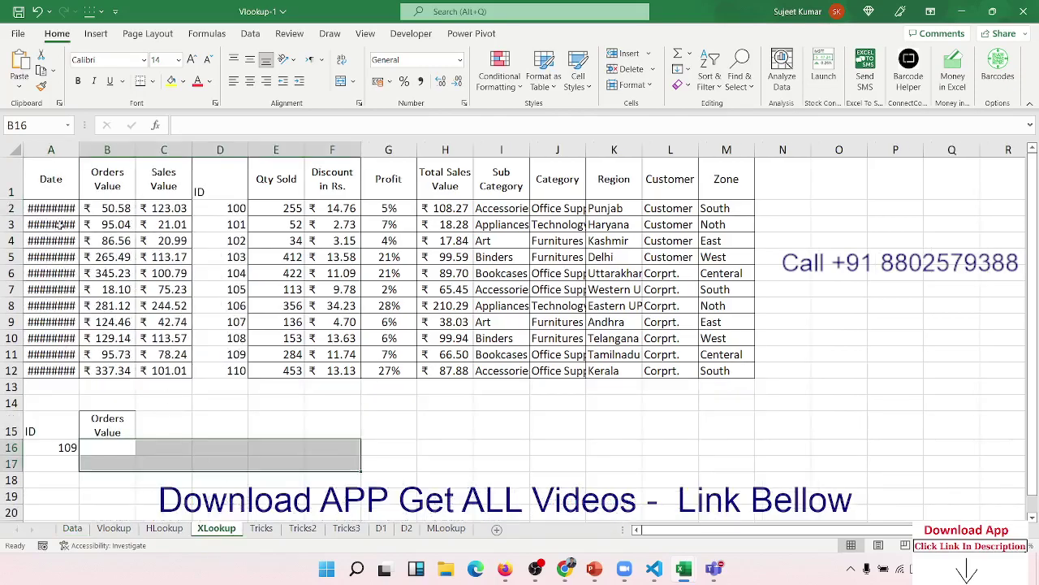
AutoFit column A so the dates display, review the sales table, and select B16
double_click(73, 152)
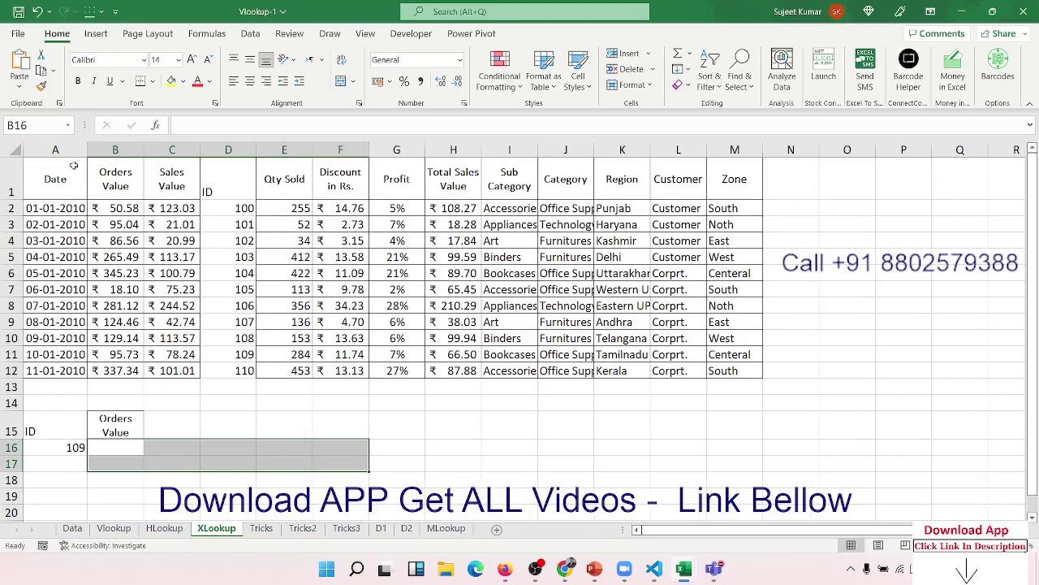
left_click_drag(226, 209, 228, 297)
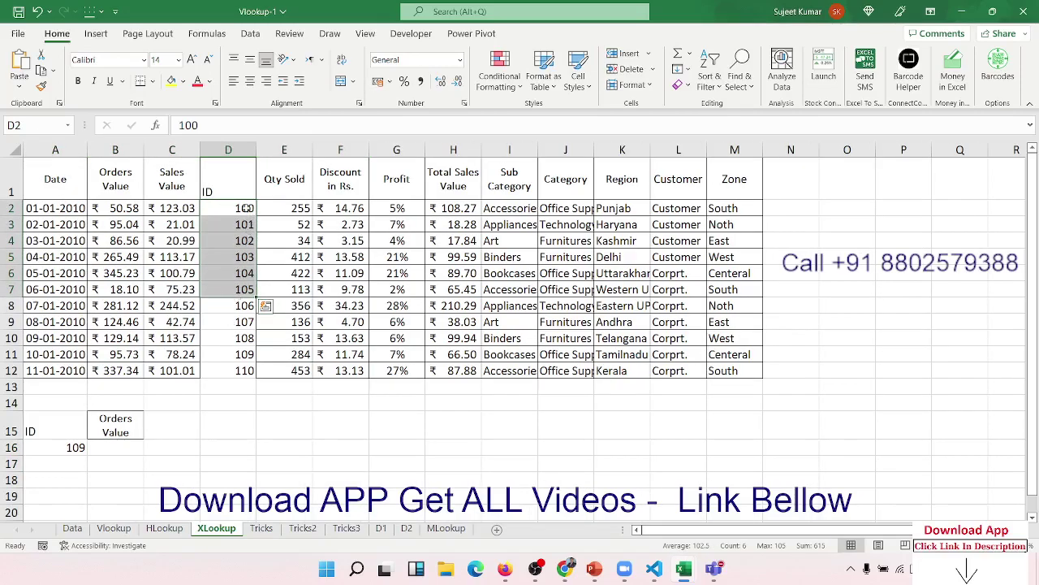
mouse_move(50, 183)
left_mouse_down()
mouse_move(708, 361)
mouse_move(640, 380)
left_mouse_up()
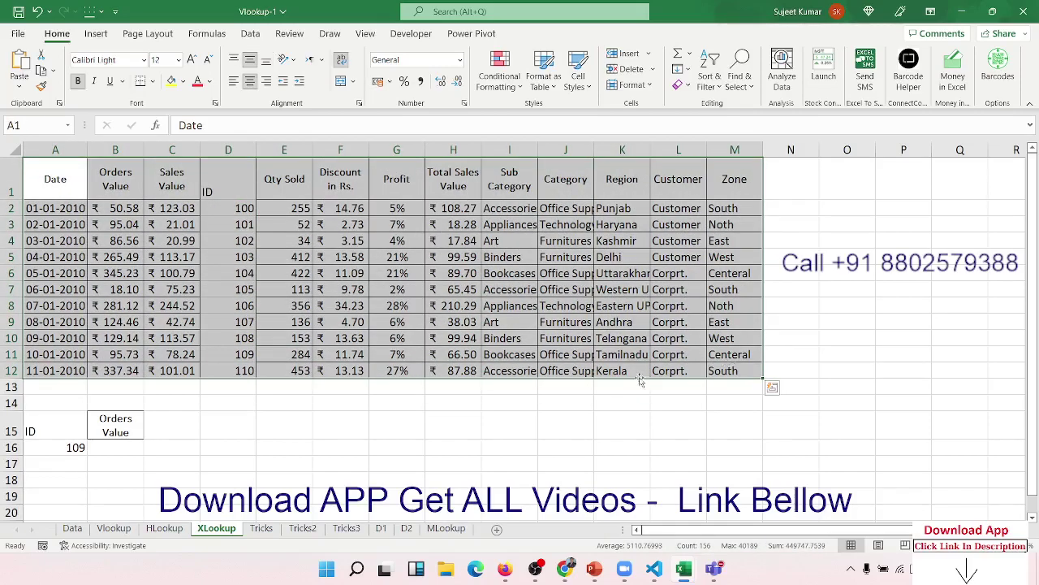
left_click(103, 453)
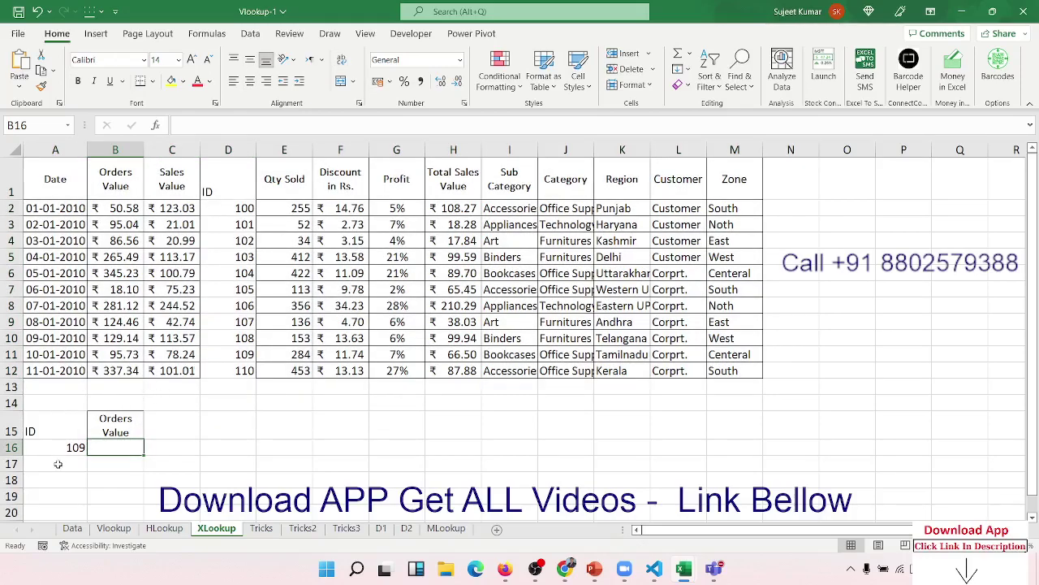
left_click_drag(225, 188, 754, 370)
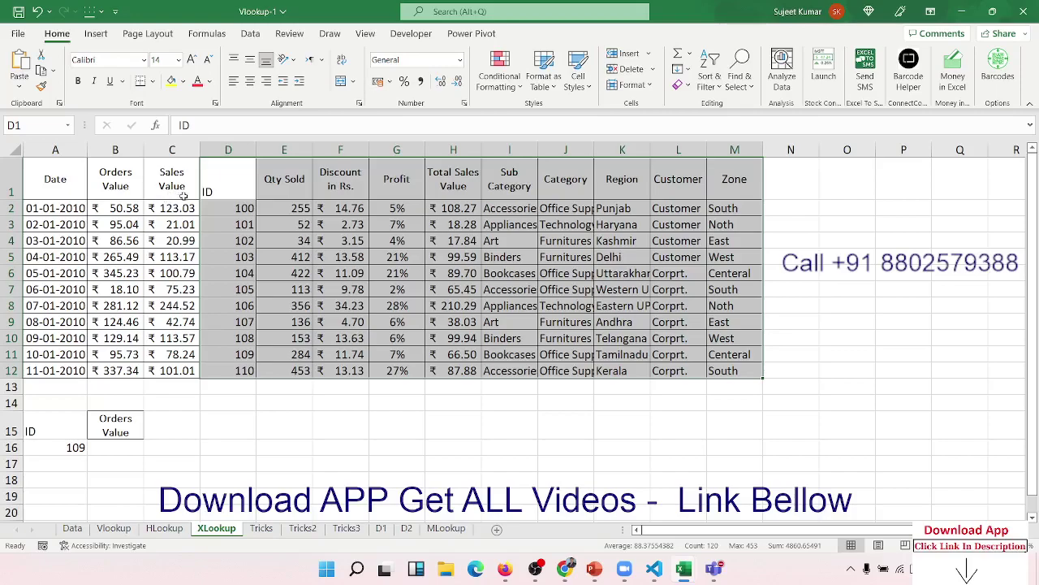
left_click(207, 195)
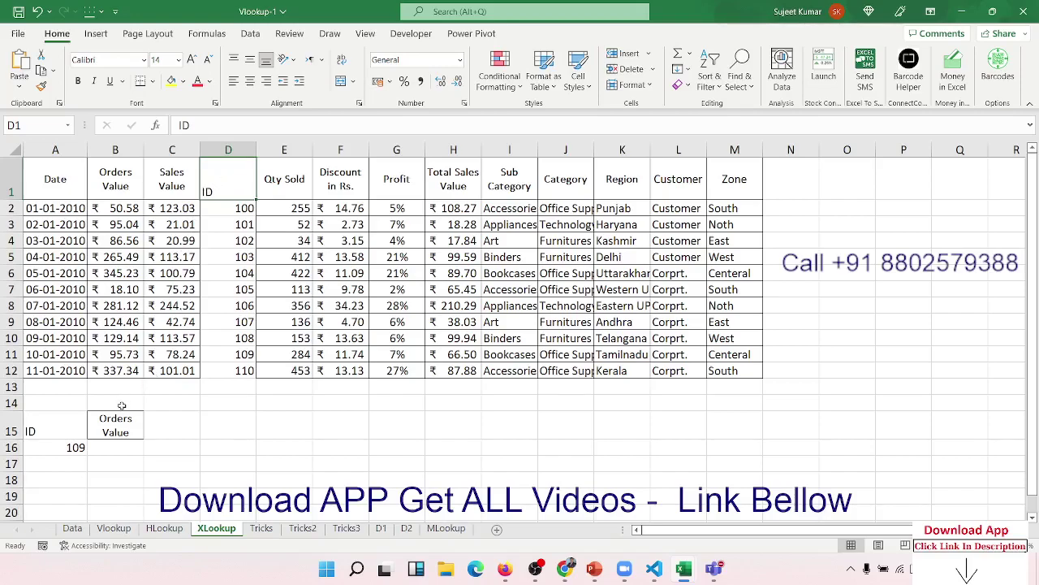
left_click(108, 444)
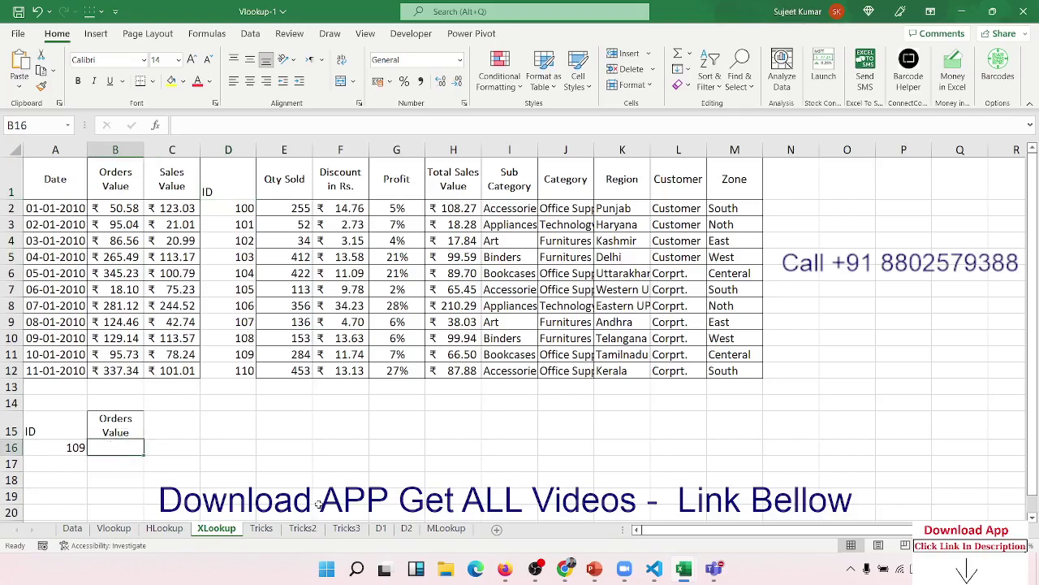
Enter =MATCH(A16,D1:D12,0) in B16, returning position 11 for ID 109
type("=ma")
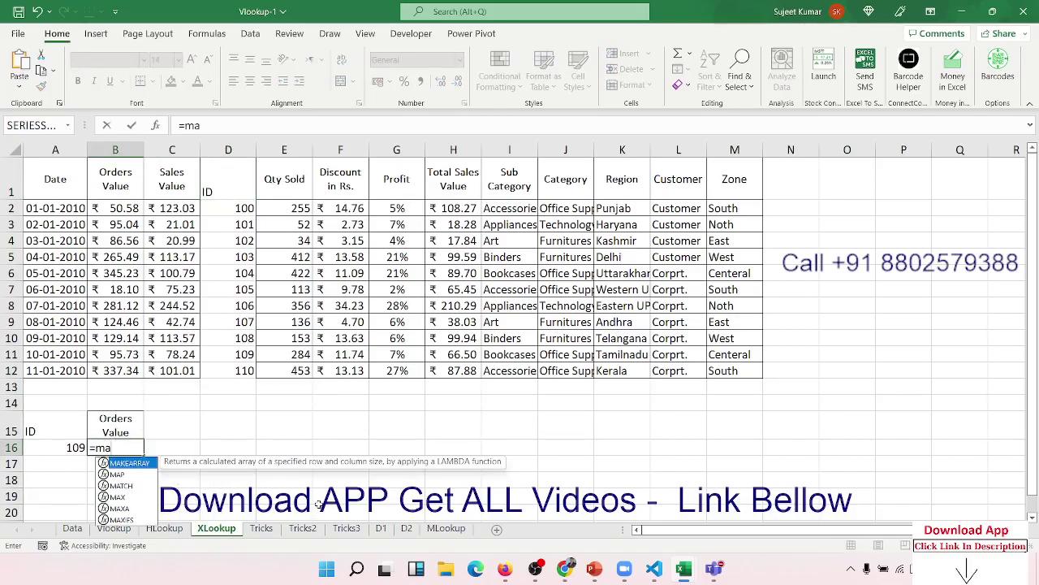
key("Down")
key("Down")
key("Tab")
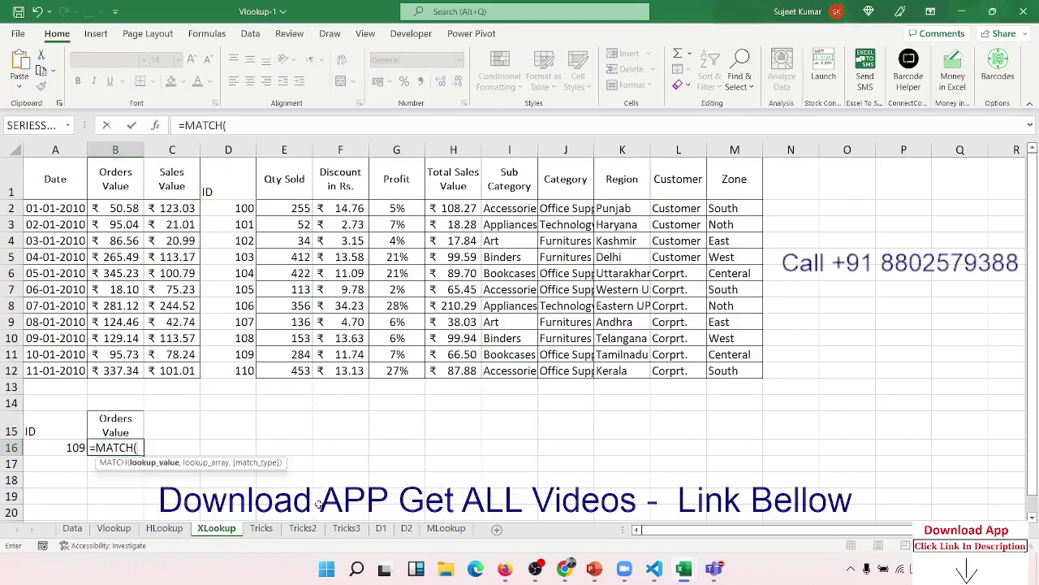
key("Left")
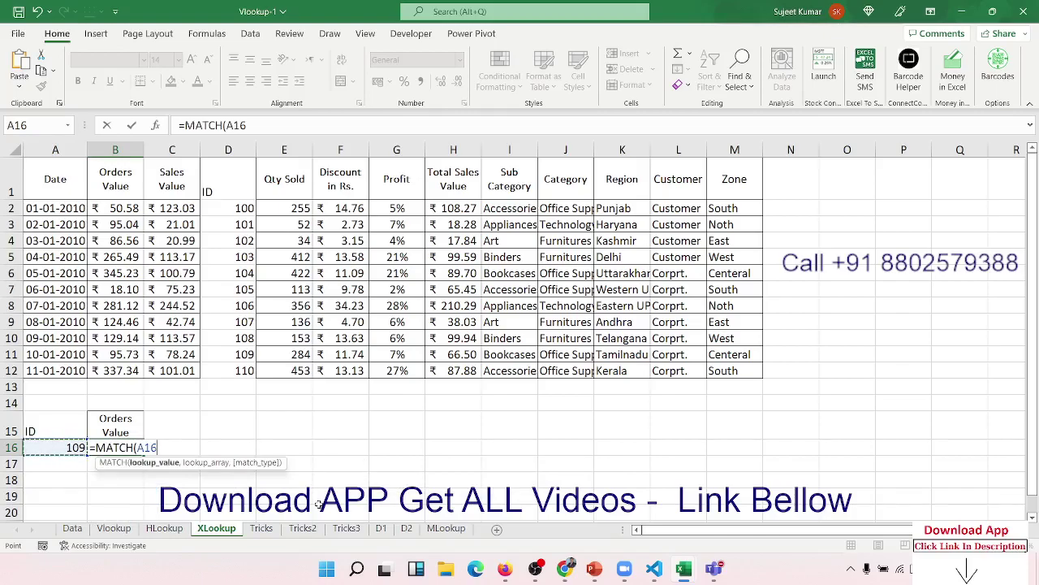
type(",")
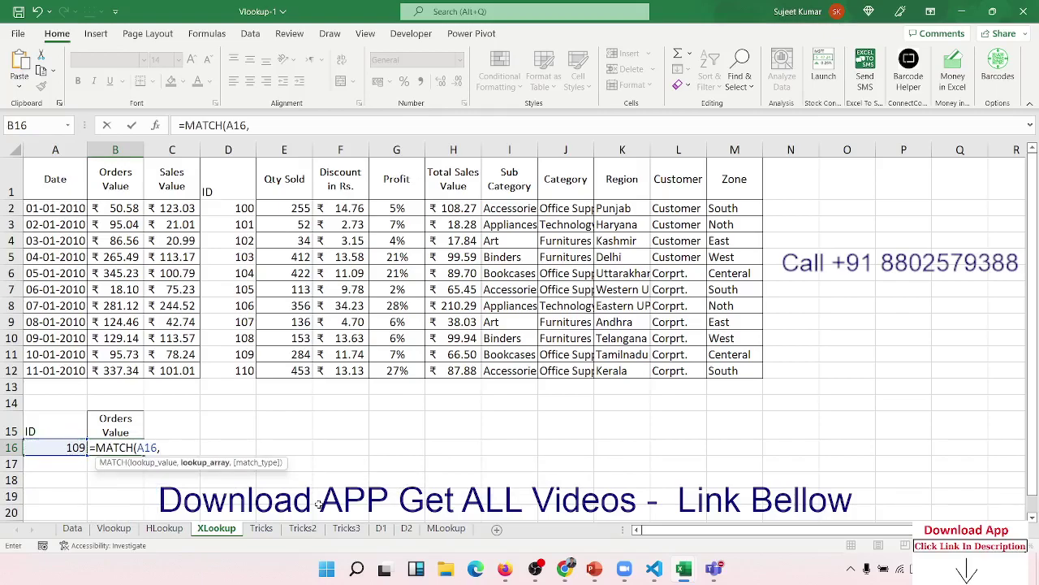
left_click_drag(229, 180, 226, 362)
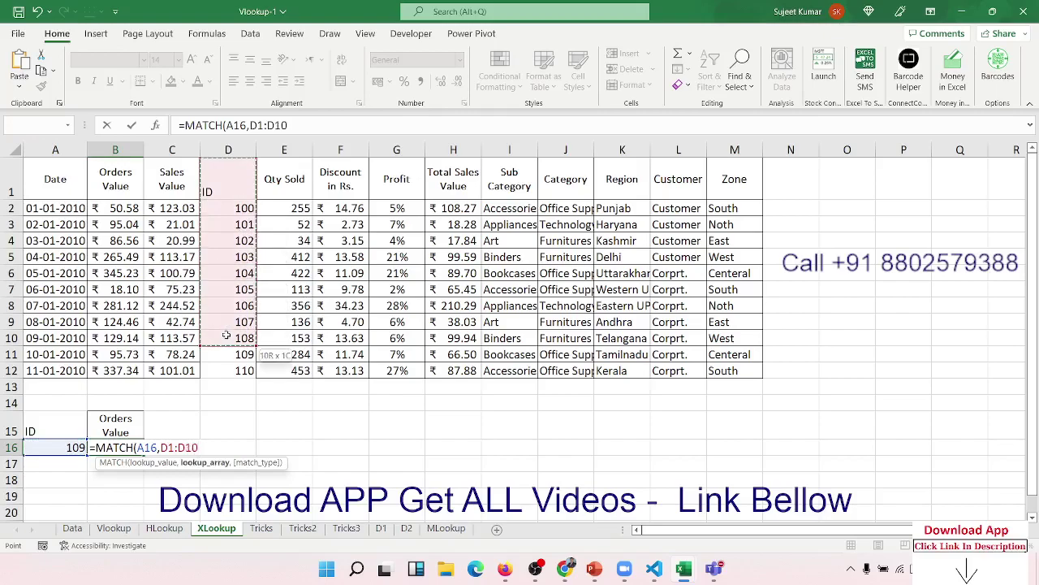
type(",0")
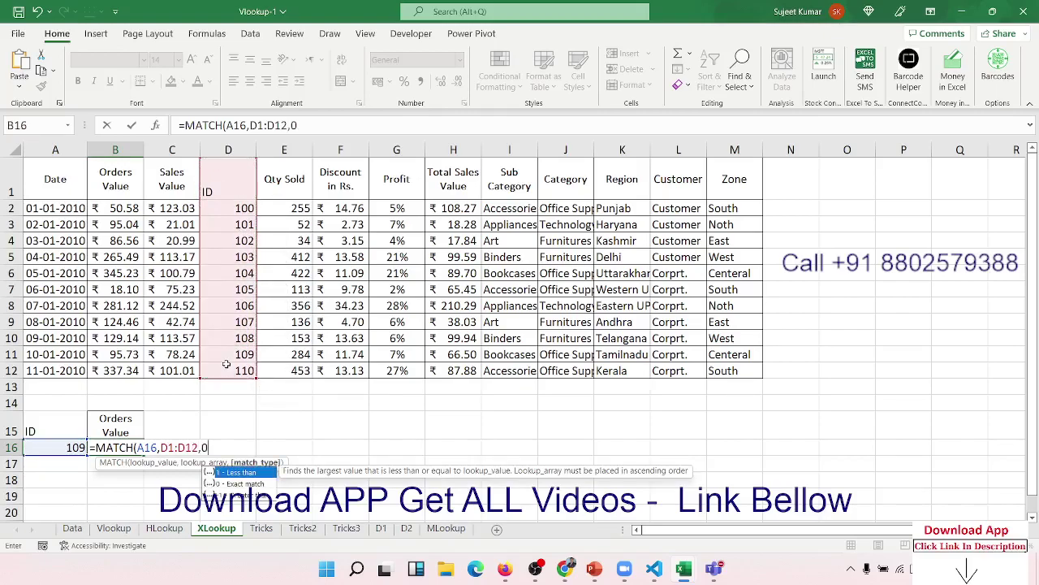
key("ctrl+Return")
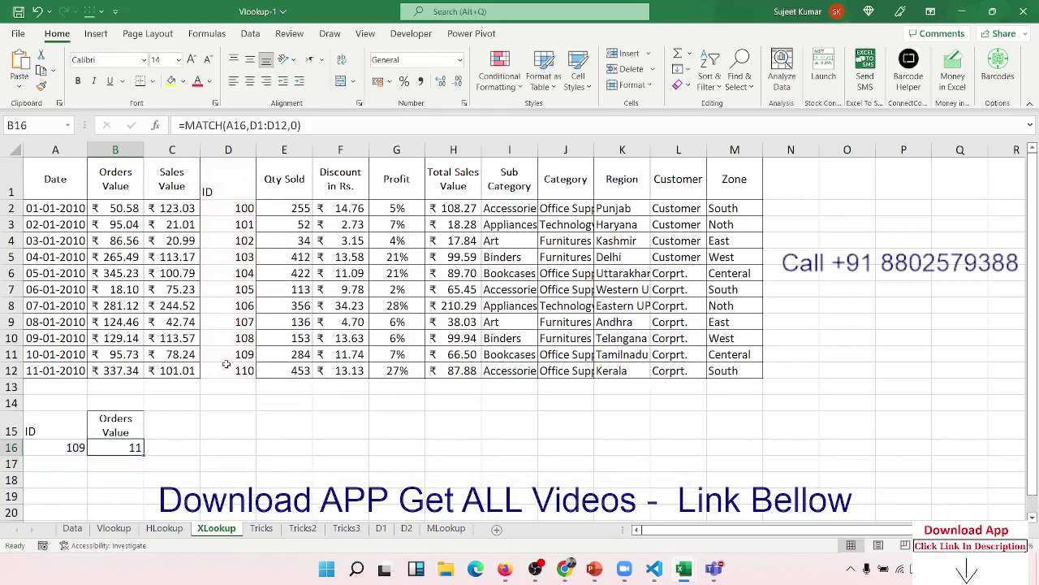
Verify the MATCH result of 11 against the ID column D1:D11
key("Left")
key("Right")
left_click_drag(230, 354, 234, 190)
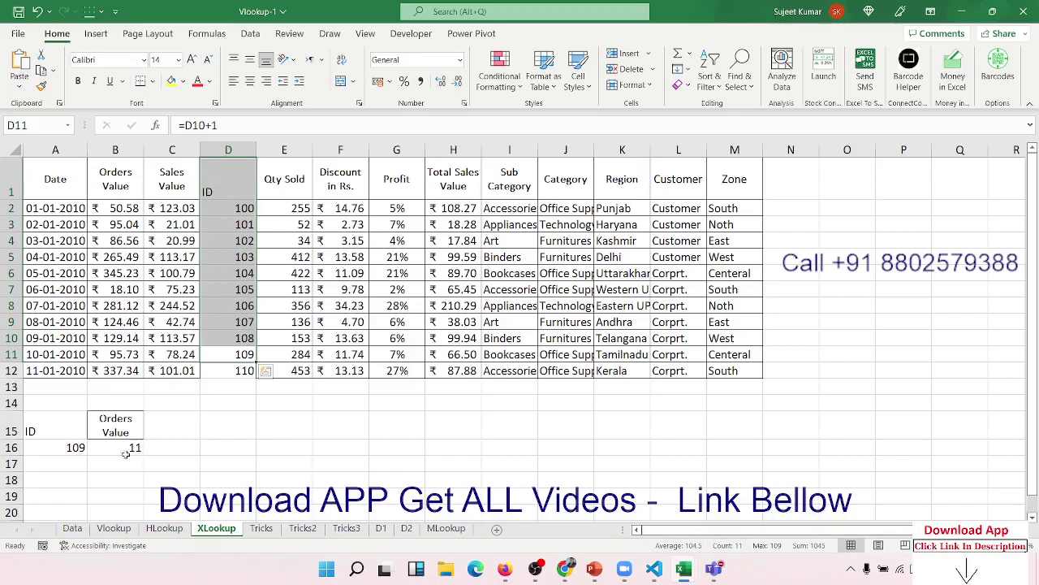
left_click(165, 449)
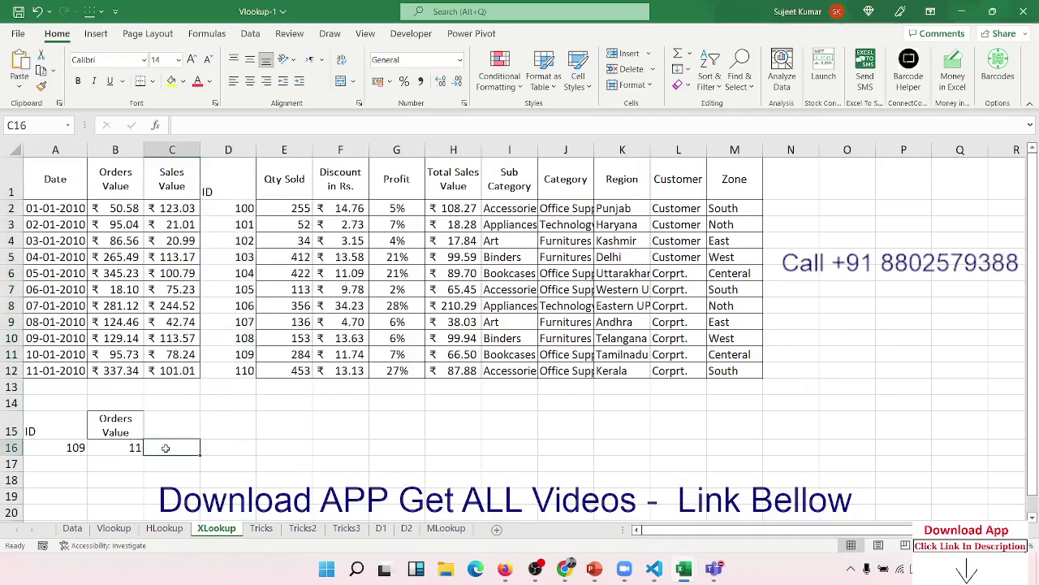
Enter =INDEX(A1:M12,4,3) in C16
type("=IND")
key("Tab")
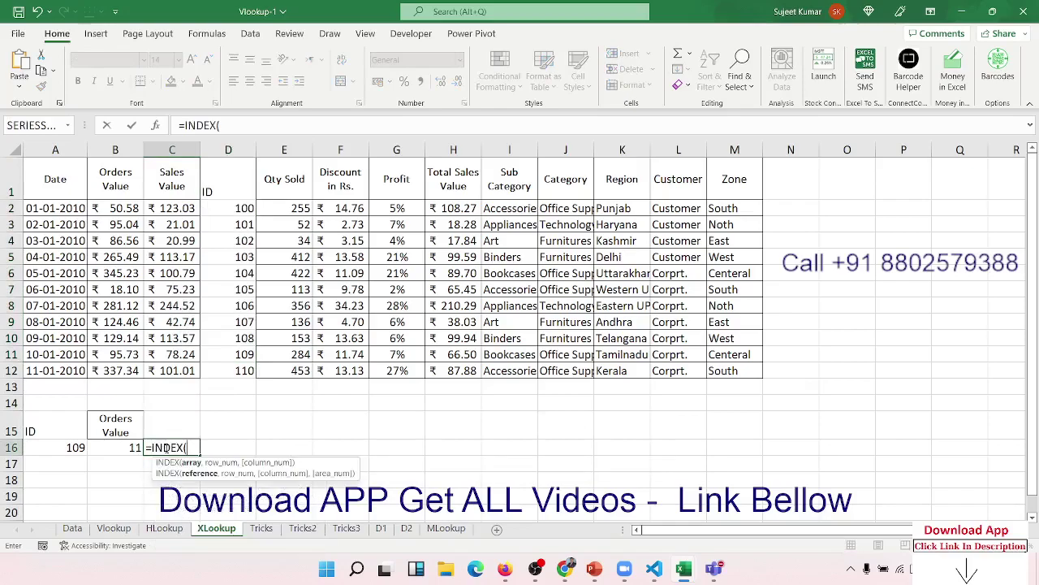
mouse_move(36, 191)
left_mouse_down()
mouse_move(465, 275)
mouse_move(728, 369)
left_mouse_up()
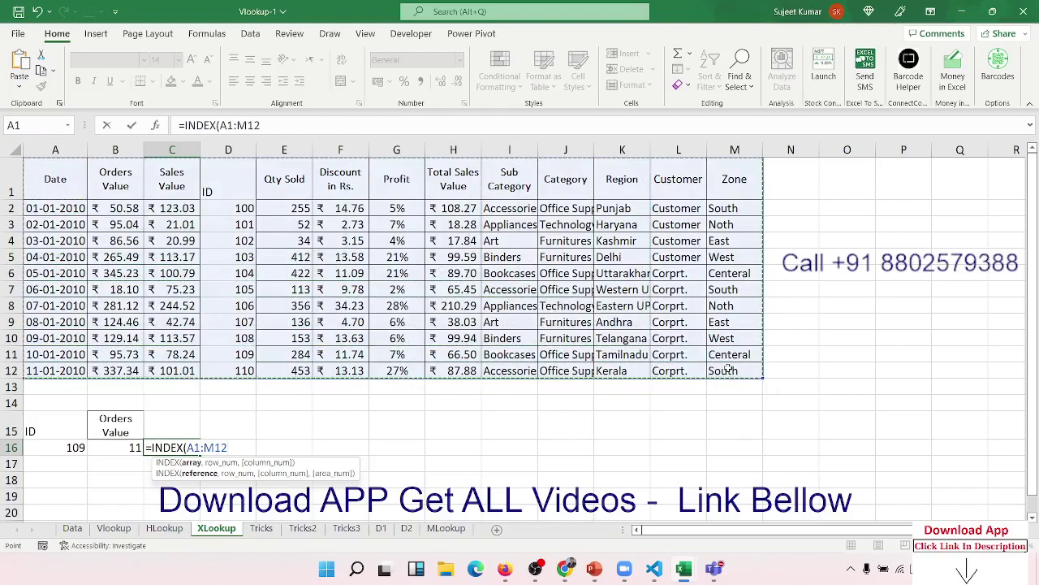
type(",4")
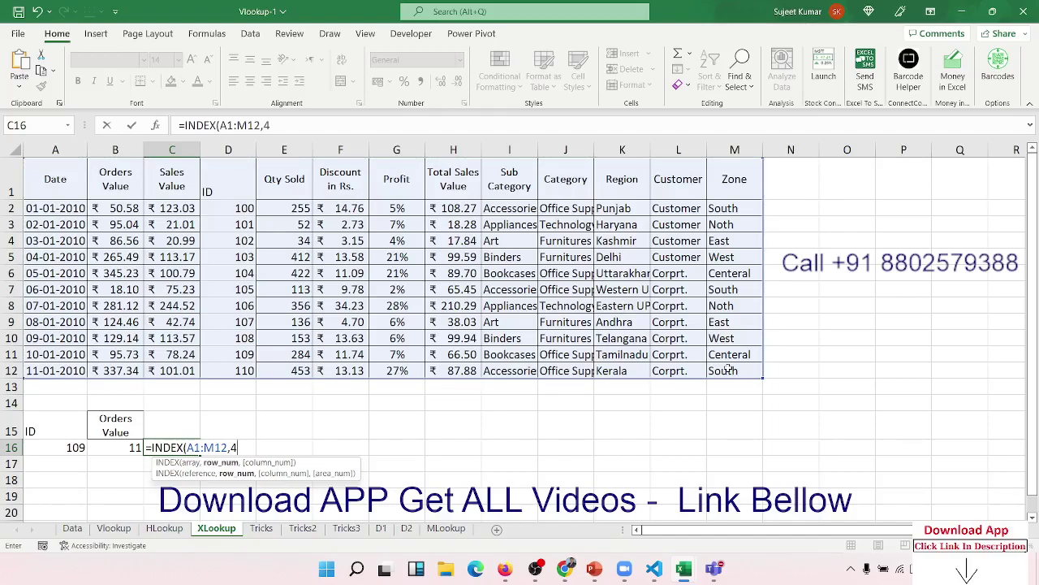
type(",")
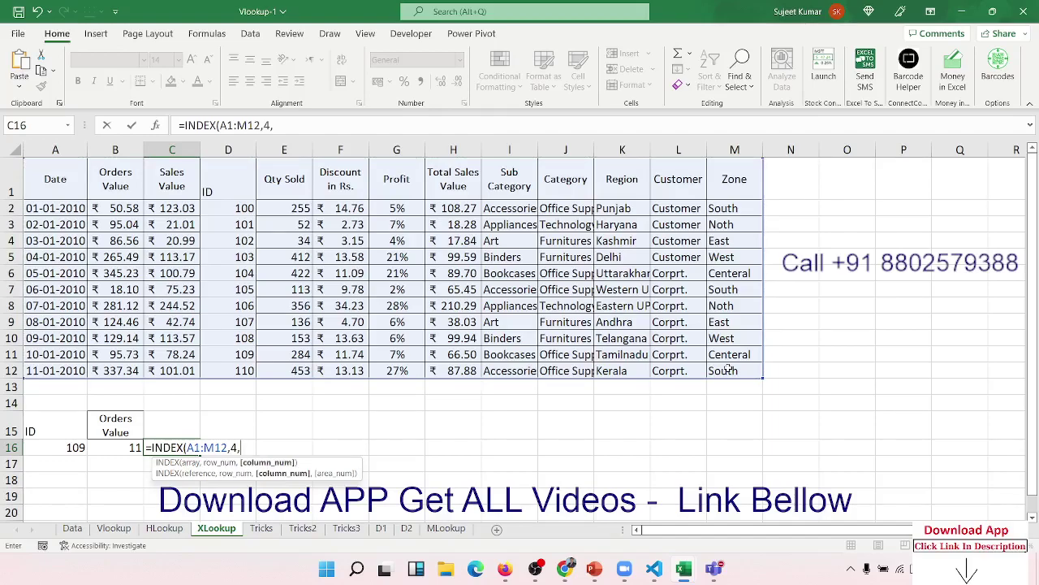
type("3")
key("Return")
key("Up")
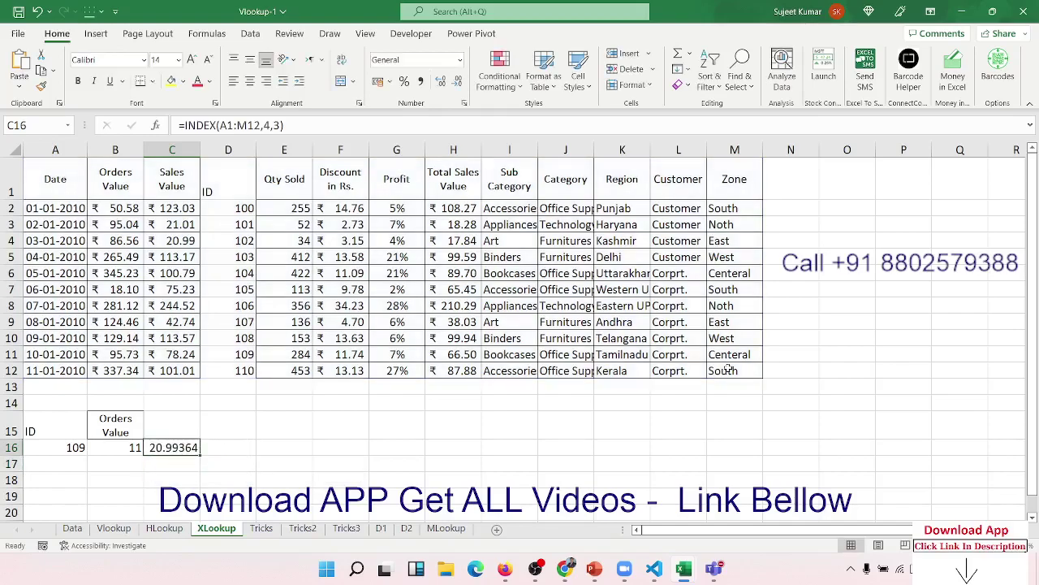
Verify that table row 4, column 3 (C4) holds the same value, 20.99364
left_click(53, 186)
key("Down")
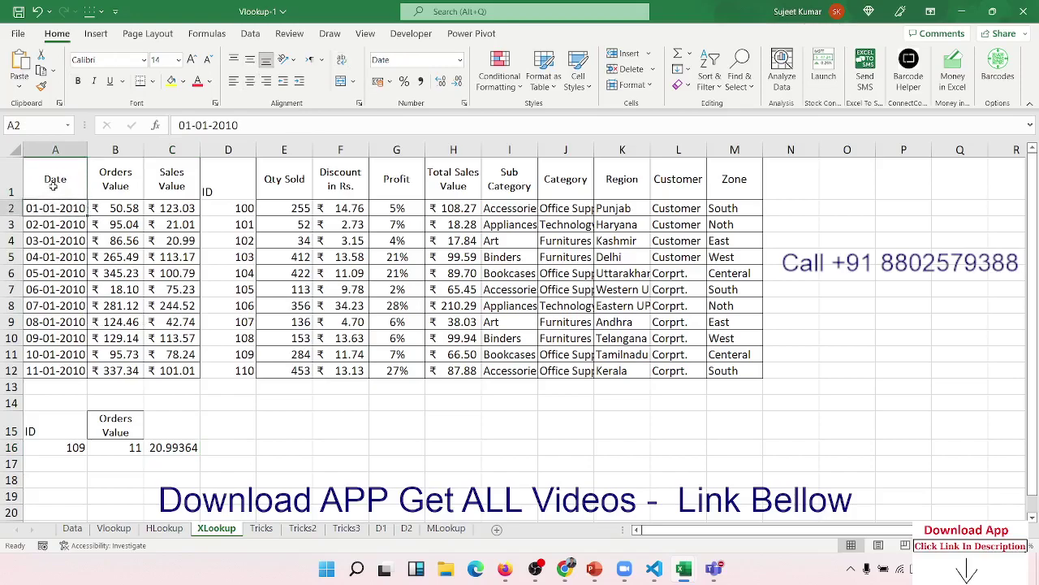
key("Down")
key("Down")
key("Right")
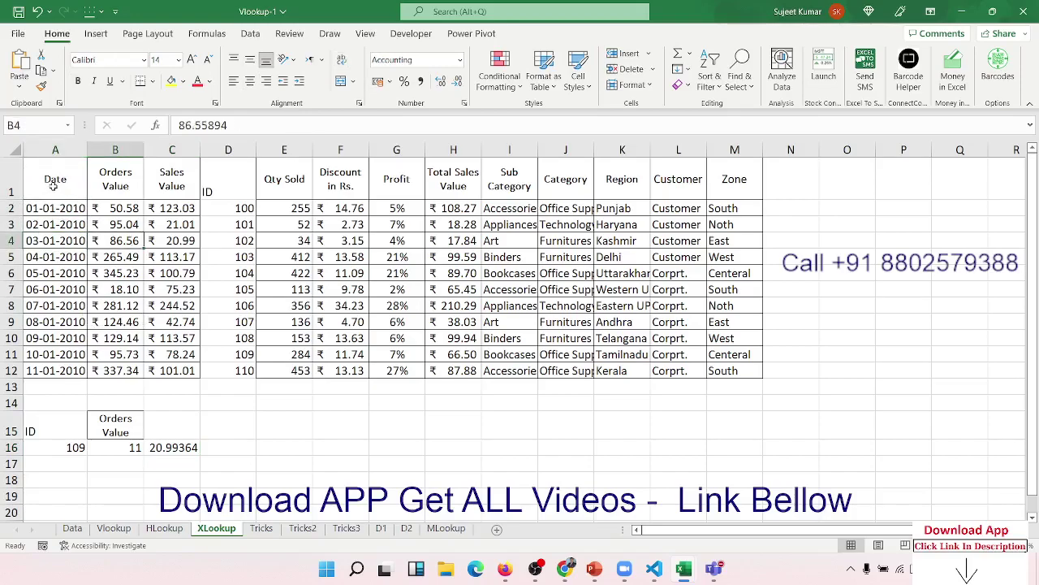
key("Right")
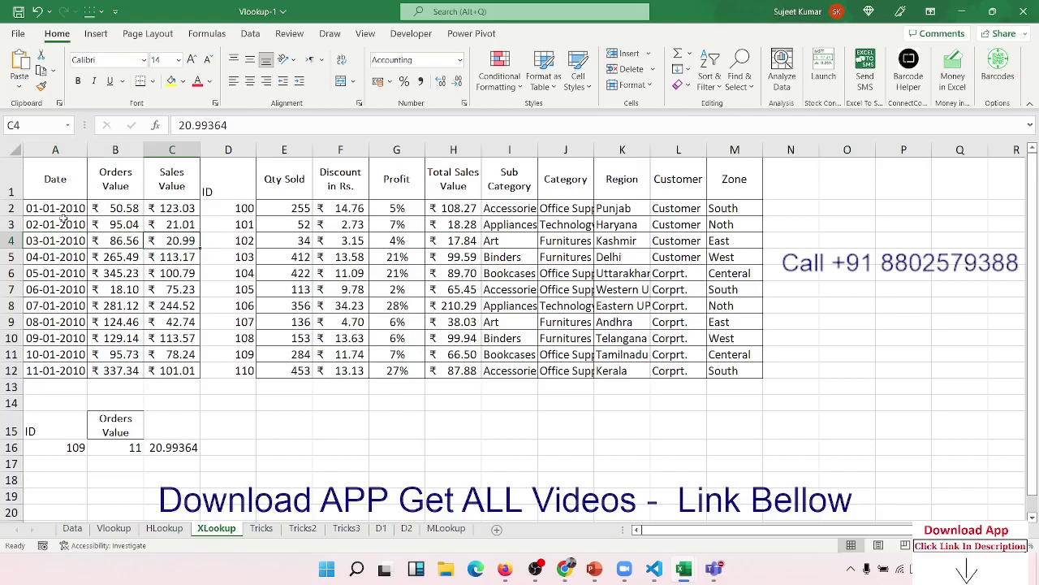
Replace the row number 4 in C16's INDEX with B16's MATCH(A16,D1:D12,0) expression
double_click(166, 449)
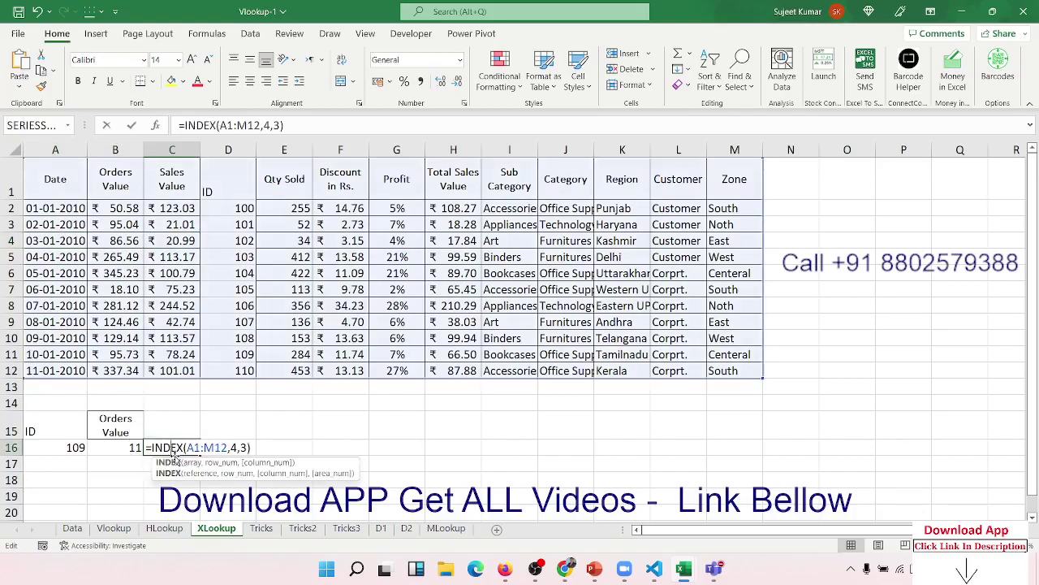
left_click(233, 447)
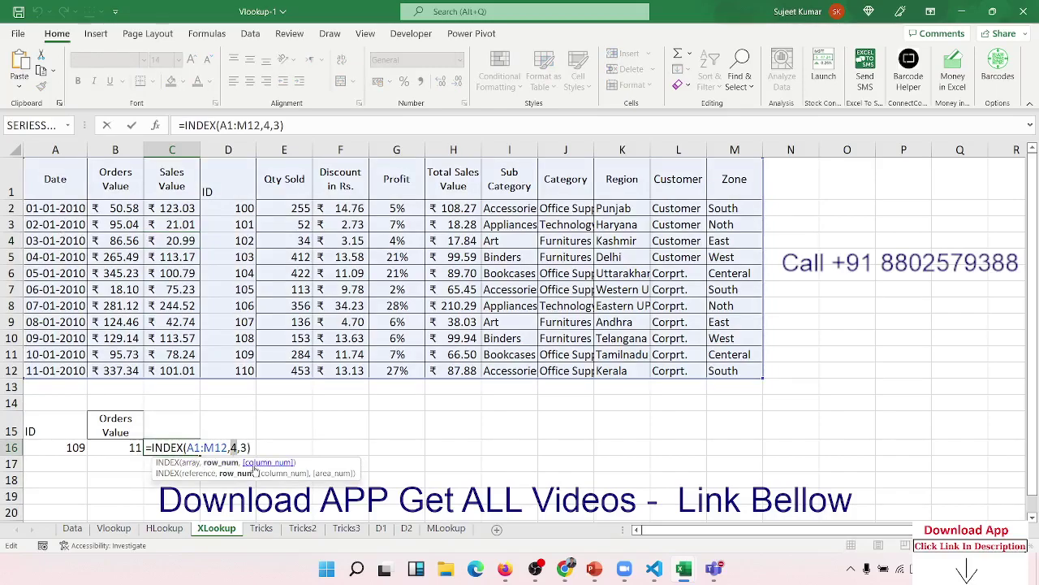
key("Escape")
double_click(134, 448)
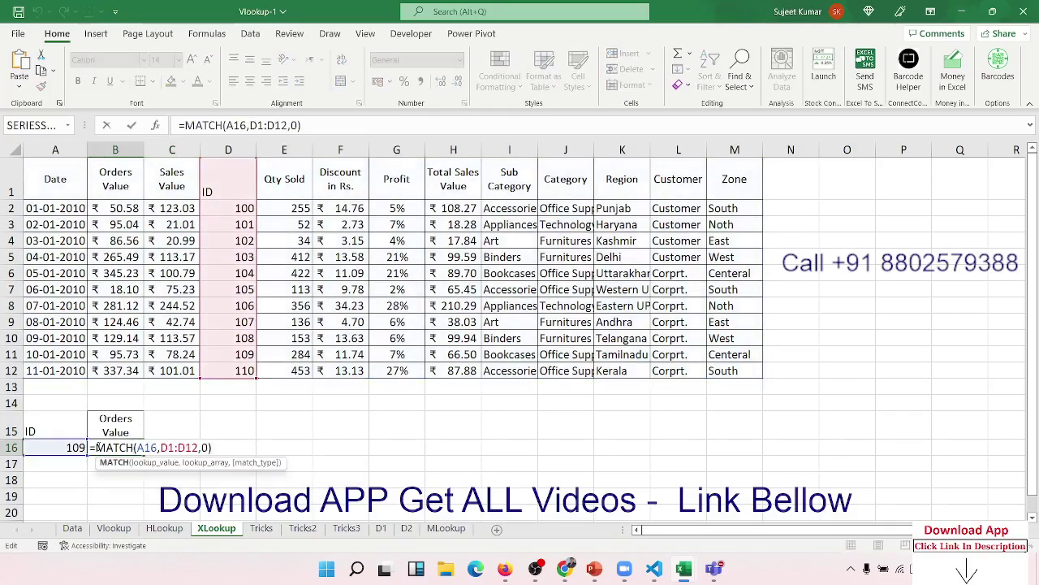
left_click_drag(91, 448, 235, 446)
key("ctrl+c")
key("Escape")
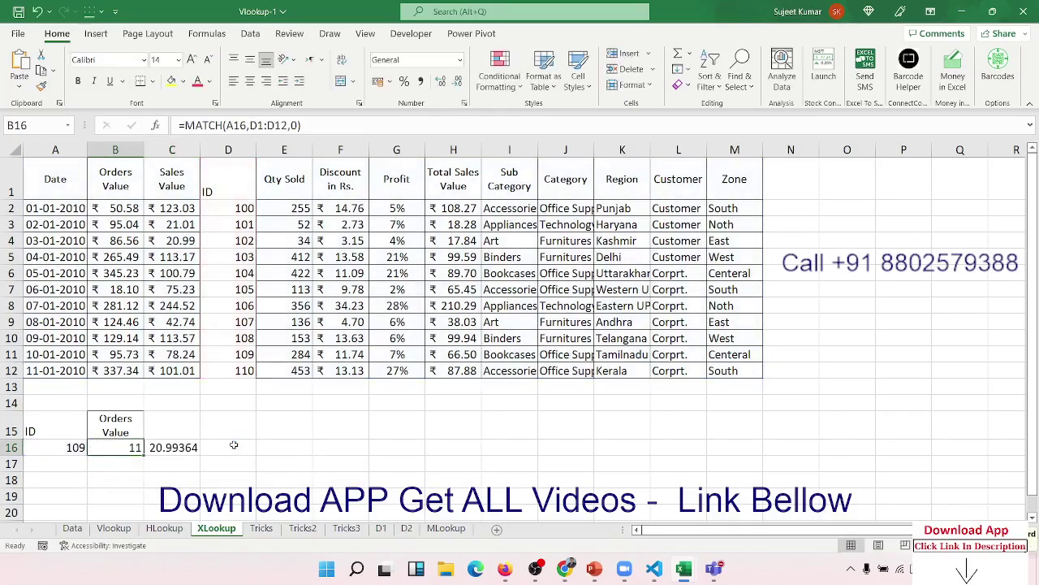
double_click(197, 448)
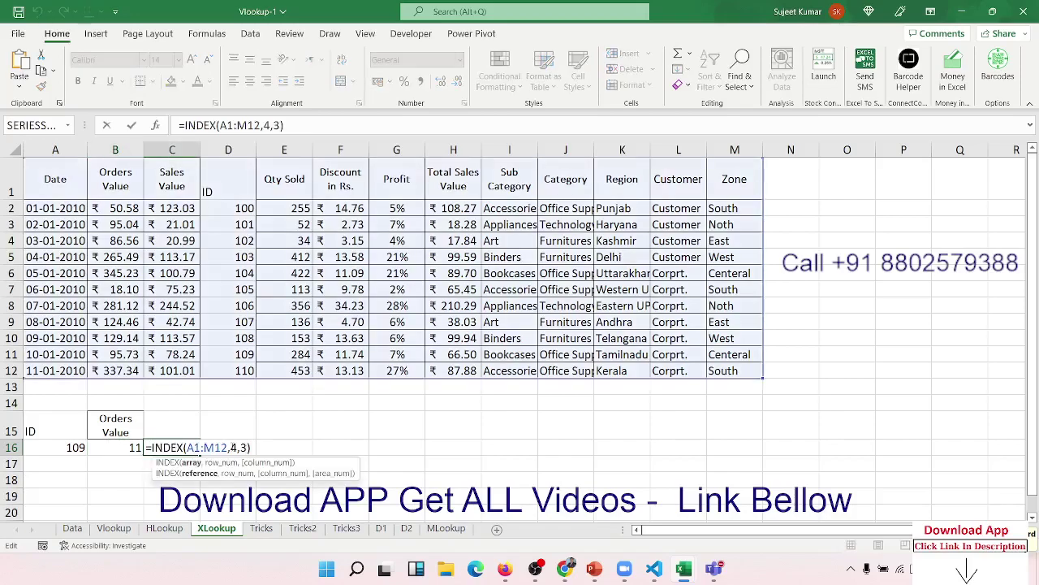
double_click(233, 448)
key("ctrl+v")
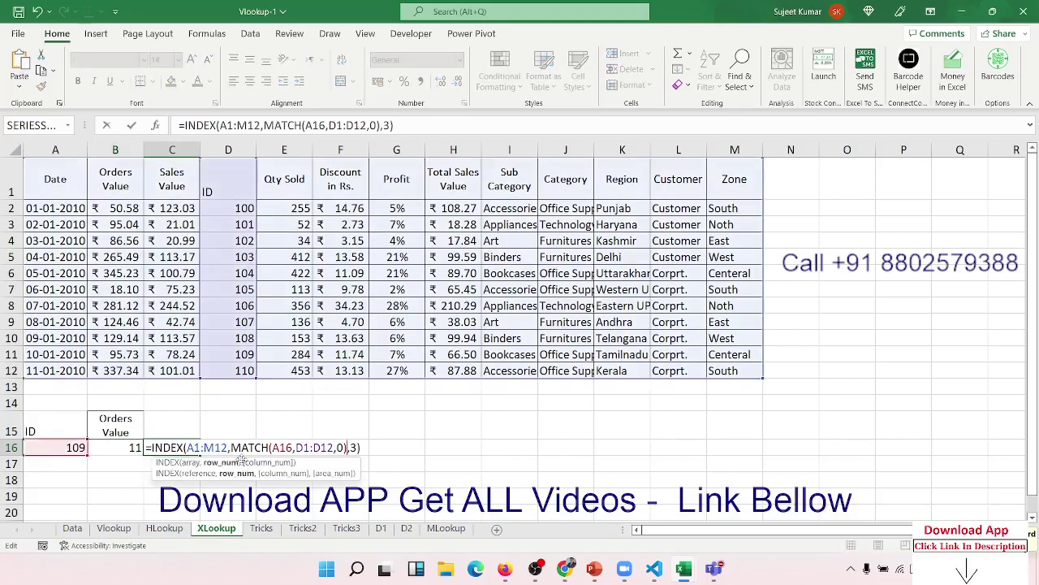
key("Return")
Test the lookup with ID 108, then ID 107, which returns 42.73528
left_click(77, 448)
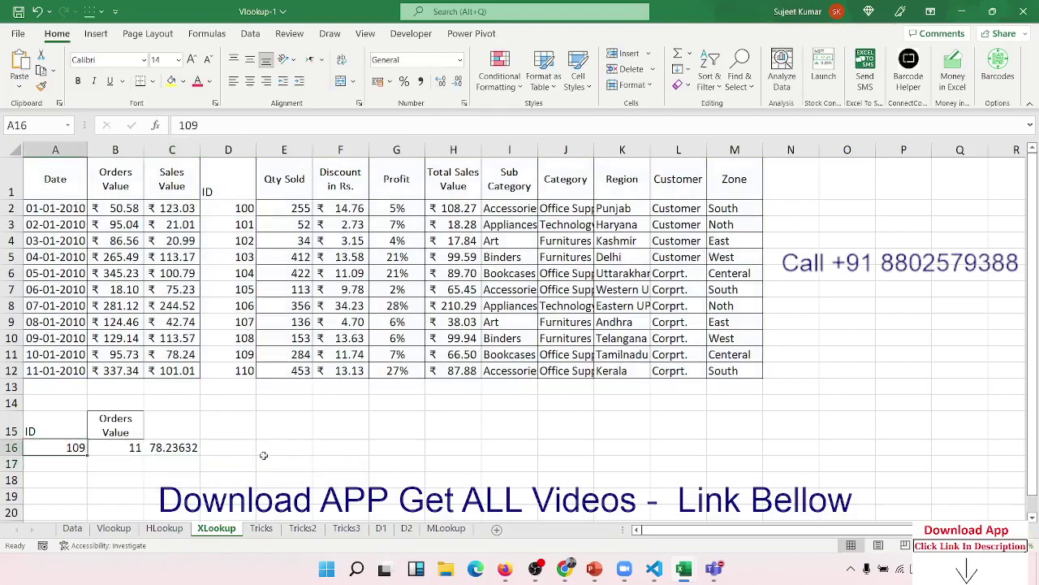
type("108")
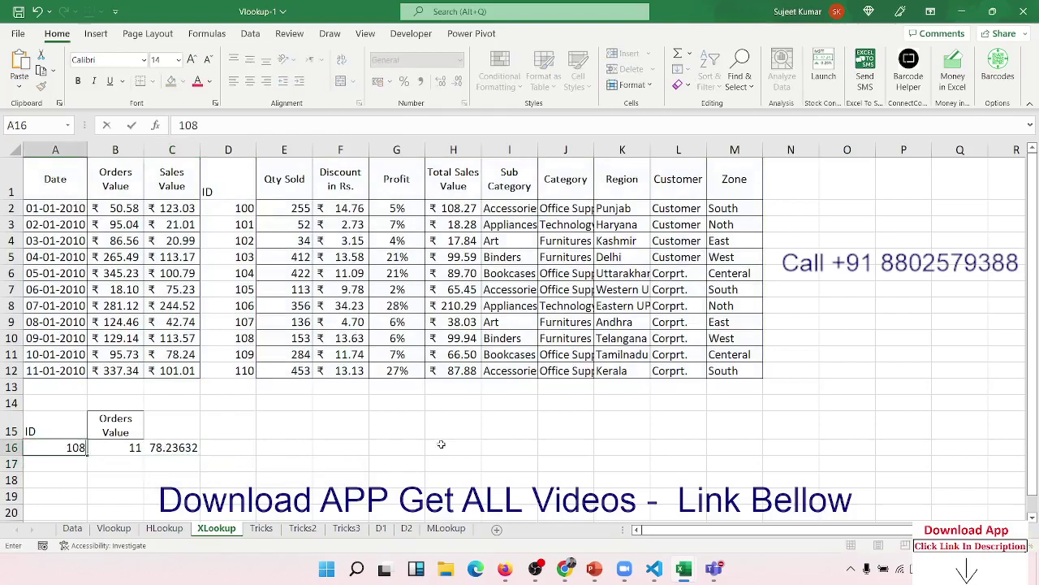
key("Return")
key("Up")
type("107")
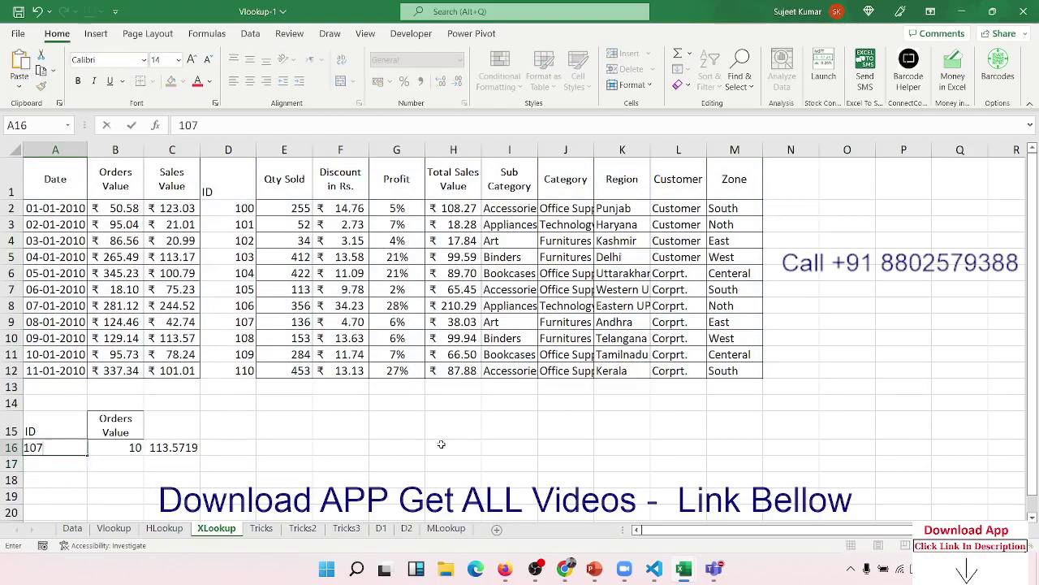
key("Return")
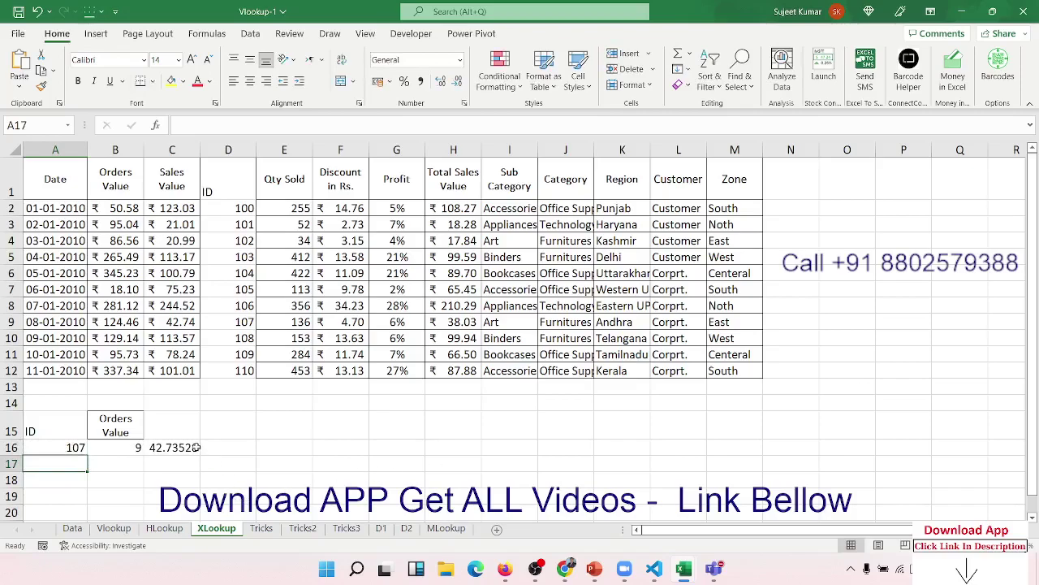
Review the nested INDEX/MATCH formula in C16, then select C18
double_click(198, 448)
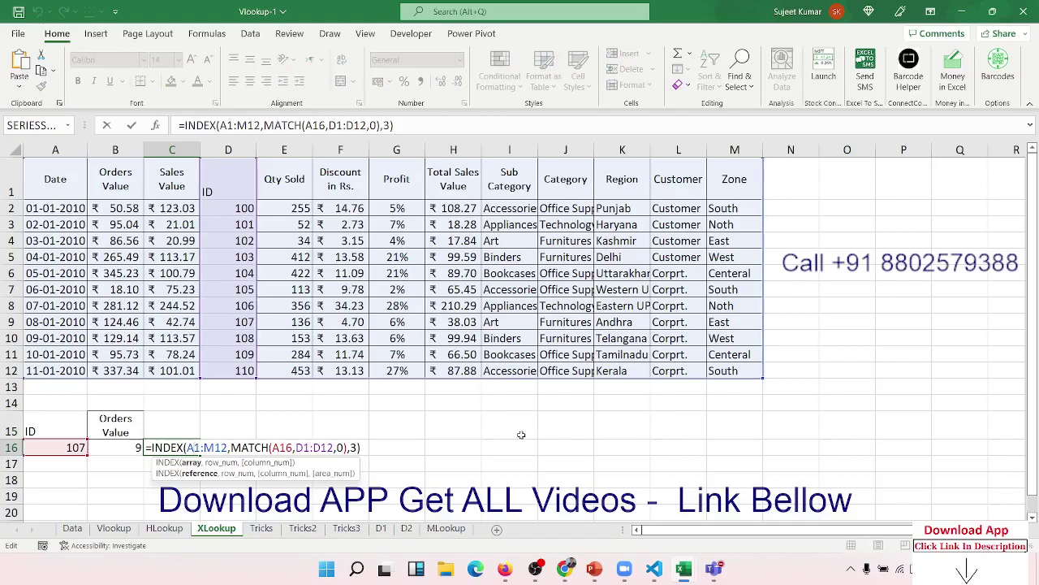
key("Return")
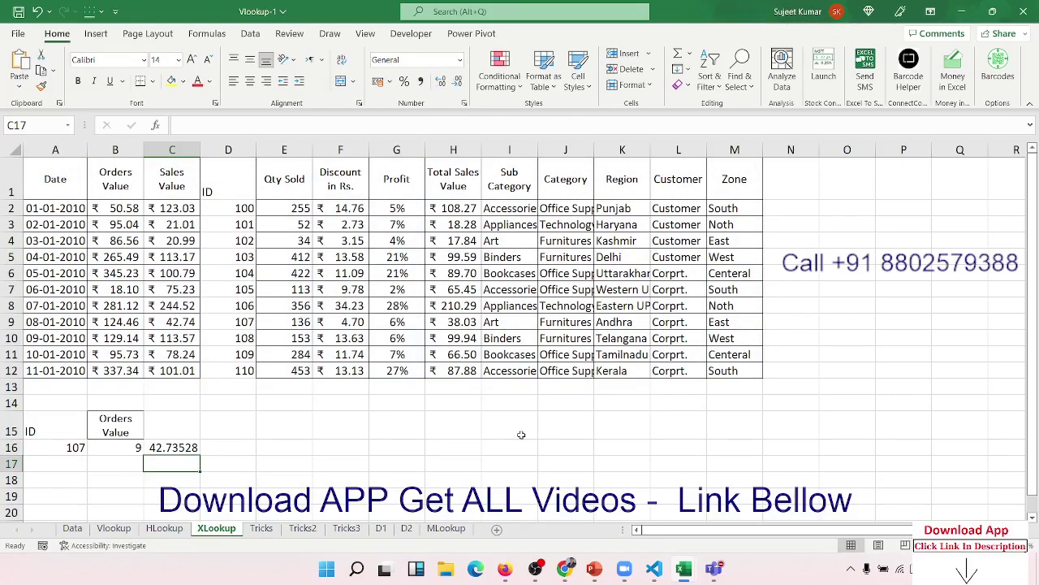
key("Left")
key("Right")
key("Down")
Enter =OFFSET(A1,8,2) in C18 and reopen it for review
type("=")
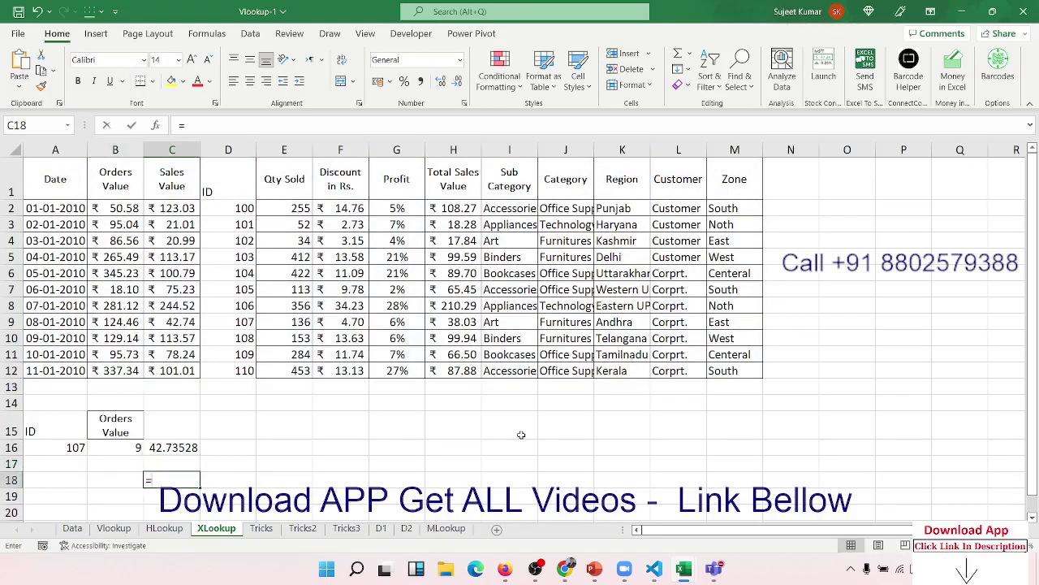
type("of")
key("Tab")
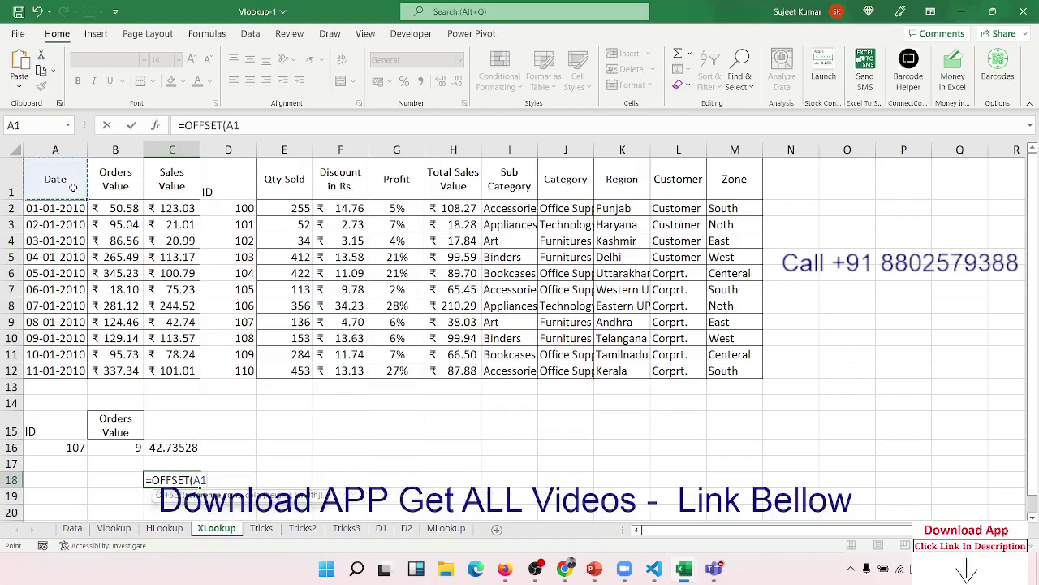
type(",")
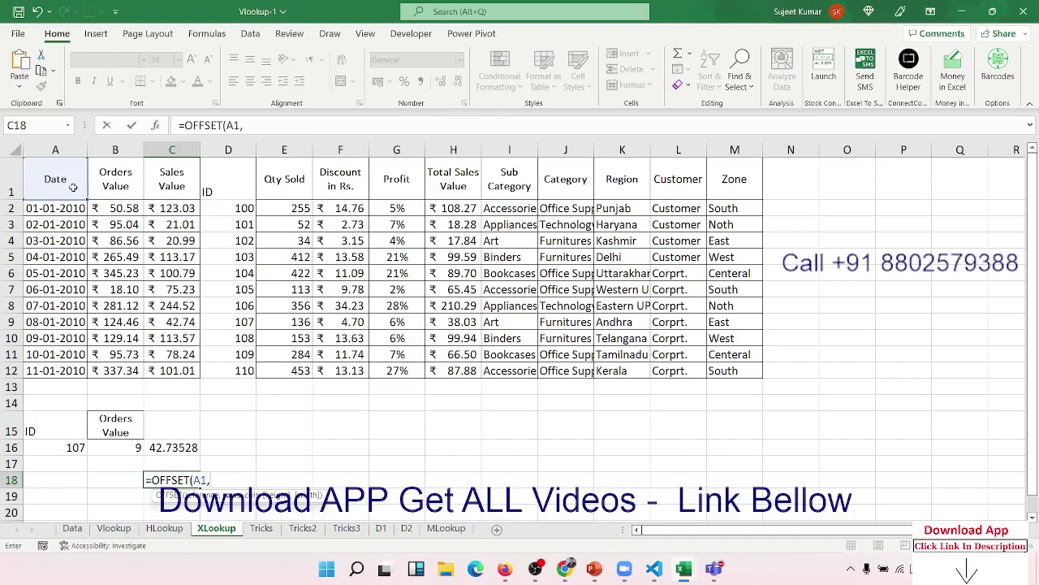
type("3")
key("BackSpace")
type("8,")
type("2")
key("ctrl+Return")
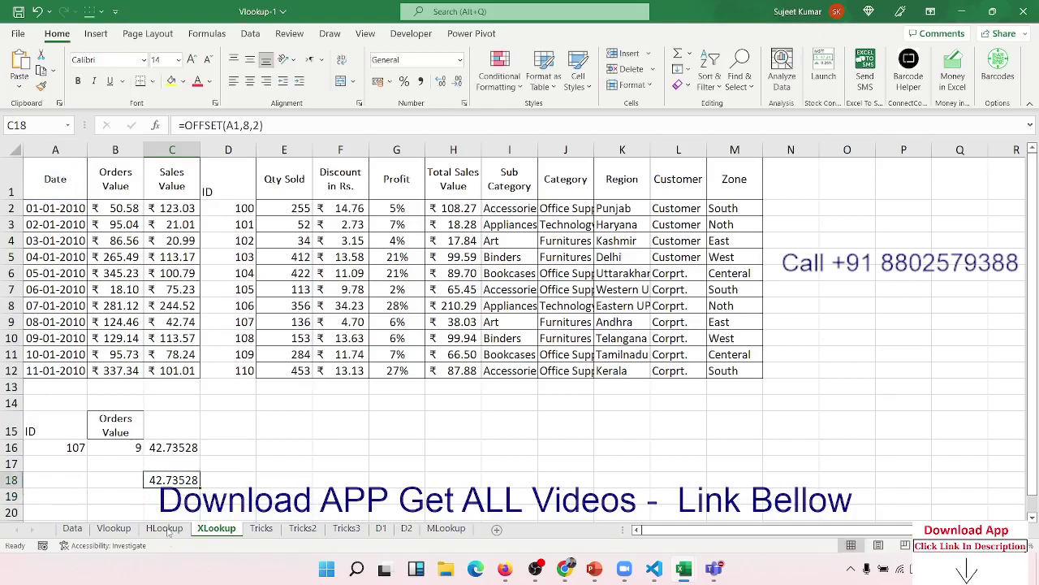
double_click(169, 484)
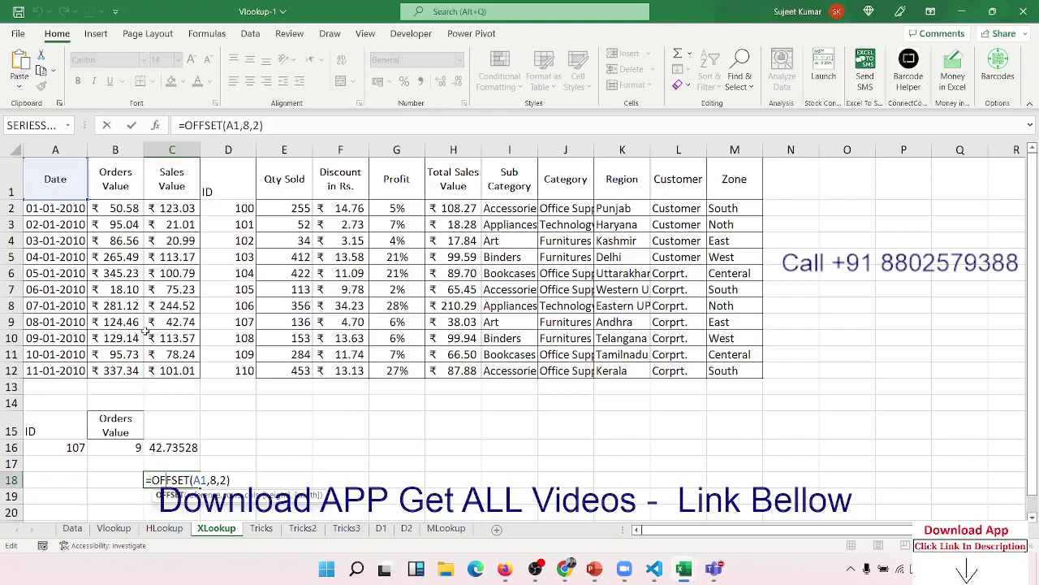
Replace the fixed row 8 in C18's OFFSET with MATCH(A16,D1:D12,0), returning 113.5719
key("Return")
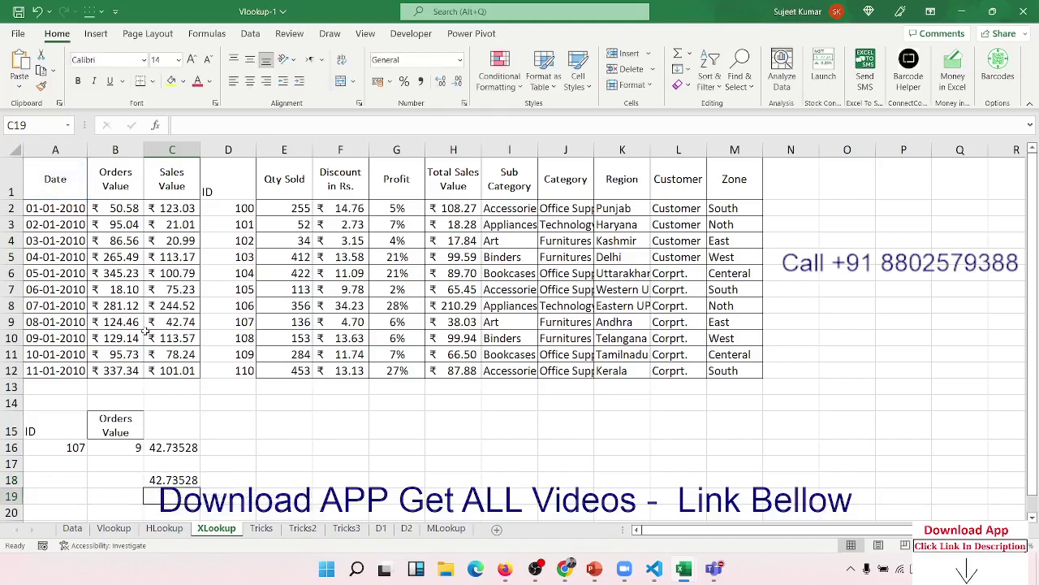
left_click(121, 448)
double_click(121, 448)
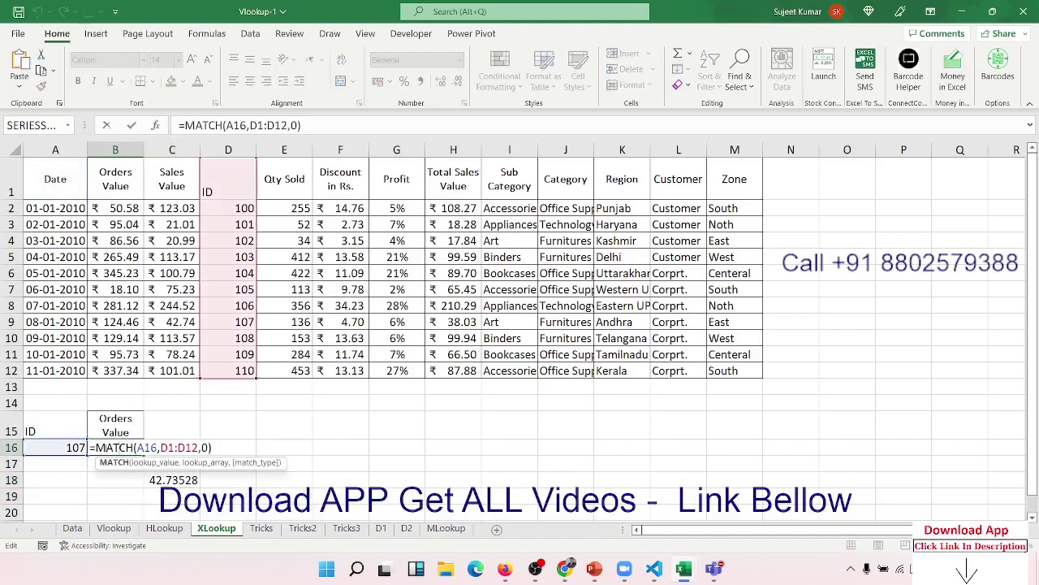
left_click(171, 479)
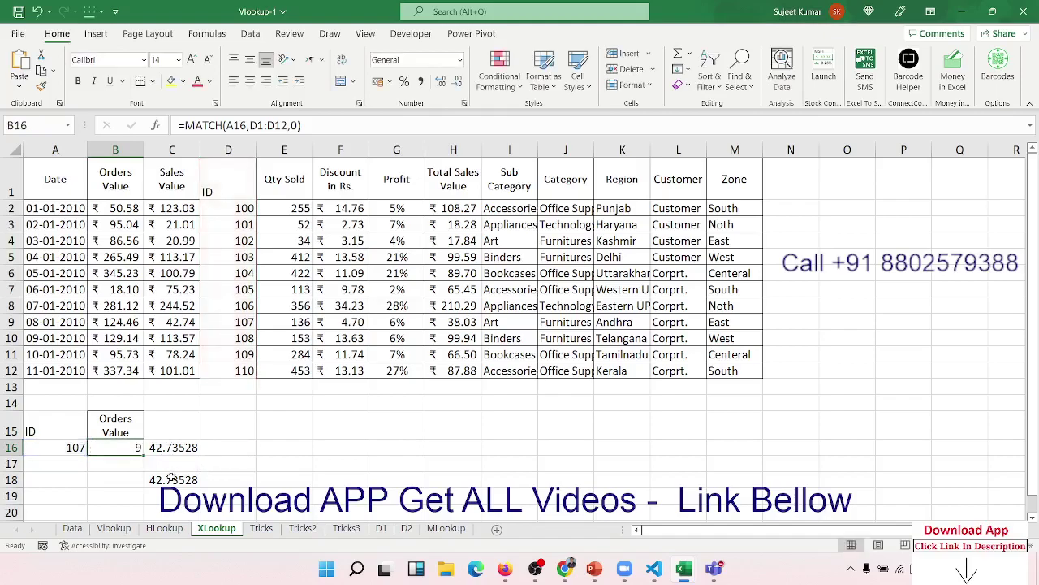
double_click(171, 479)
double_click(213, 480)
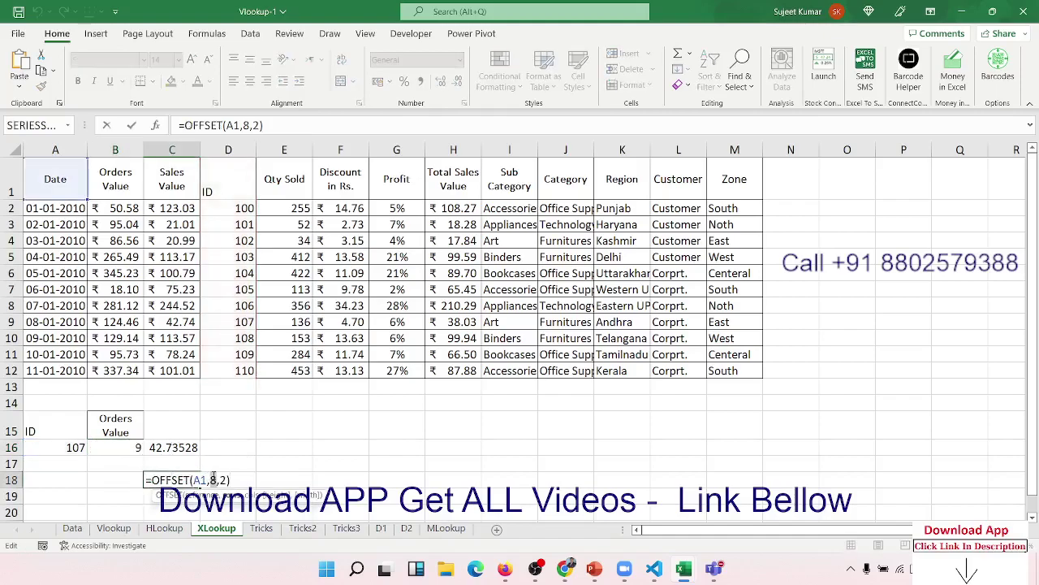
key("ctrl+v")
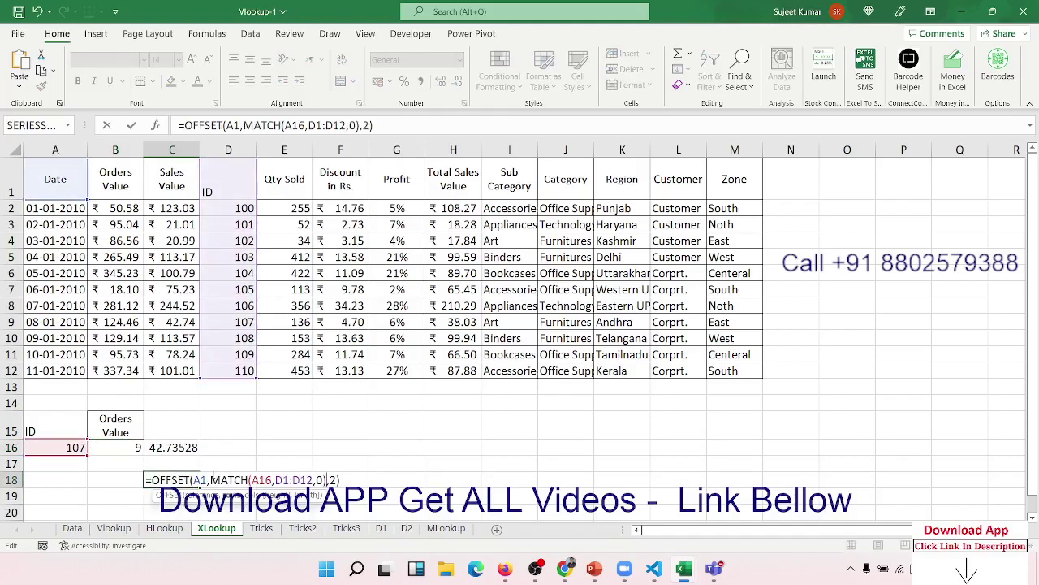
key("Return")
key("Up")
key("Up")
key("Up")
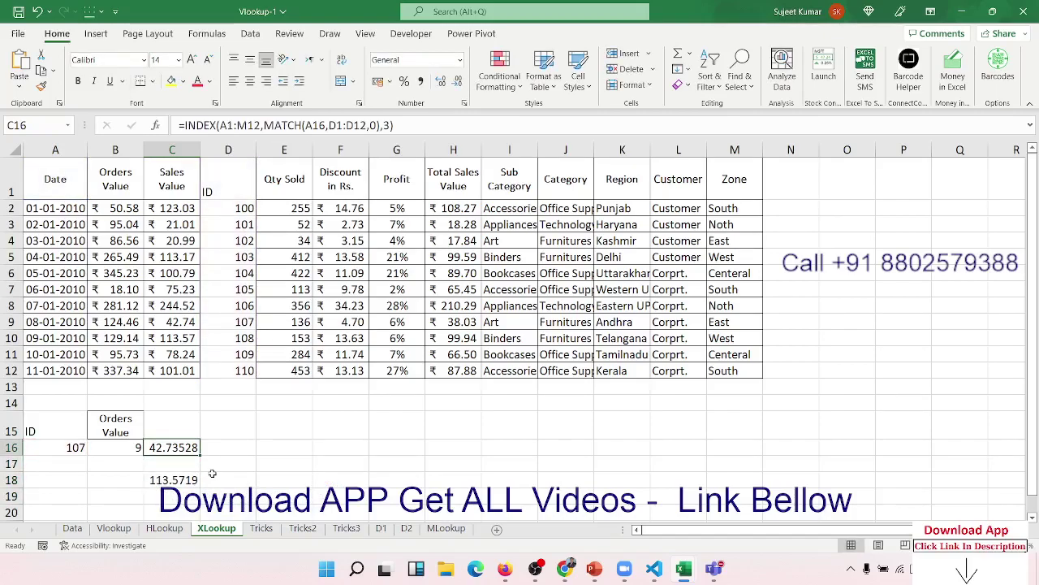
key("Down")
key("Down")
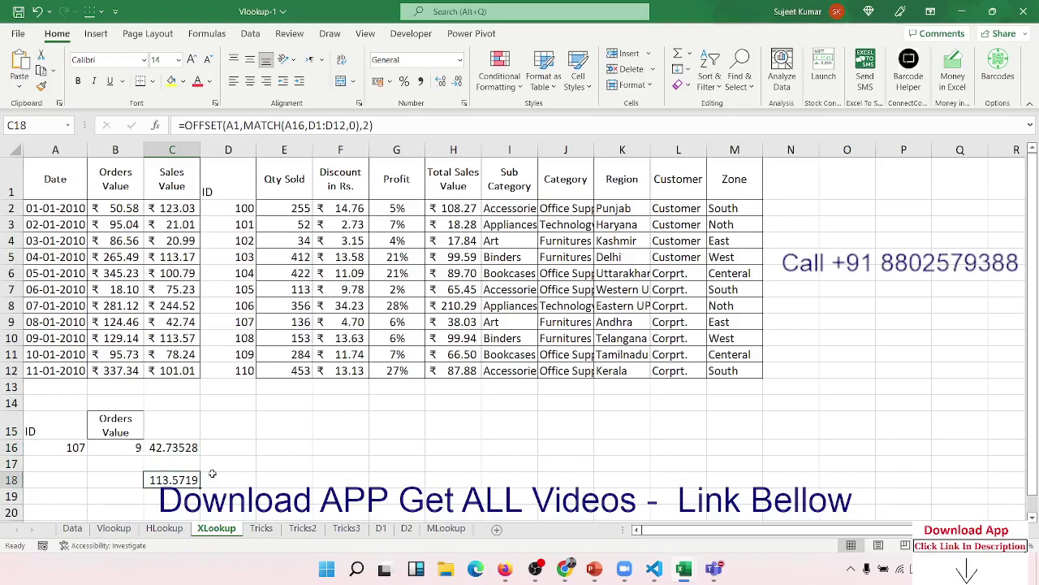
key("Up")
key("Up")
key("Right")
key("Right")
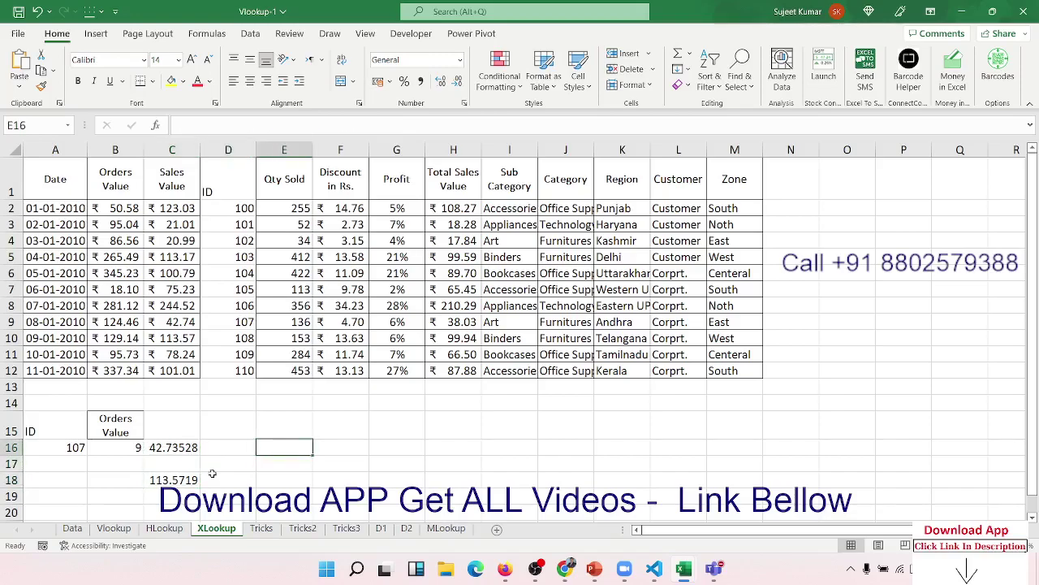
Enter =XLOOKUP(A16,D1:D12,C1:C11) in E16 using the ID and Sales Value columns
type("=xl")
key("Tab")
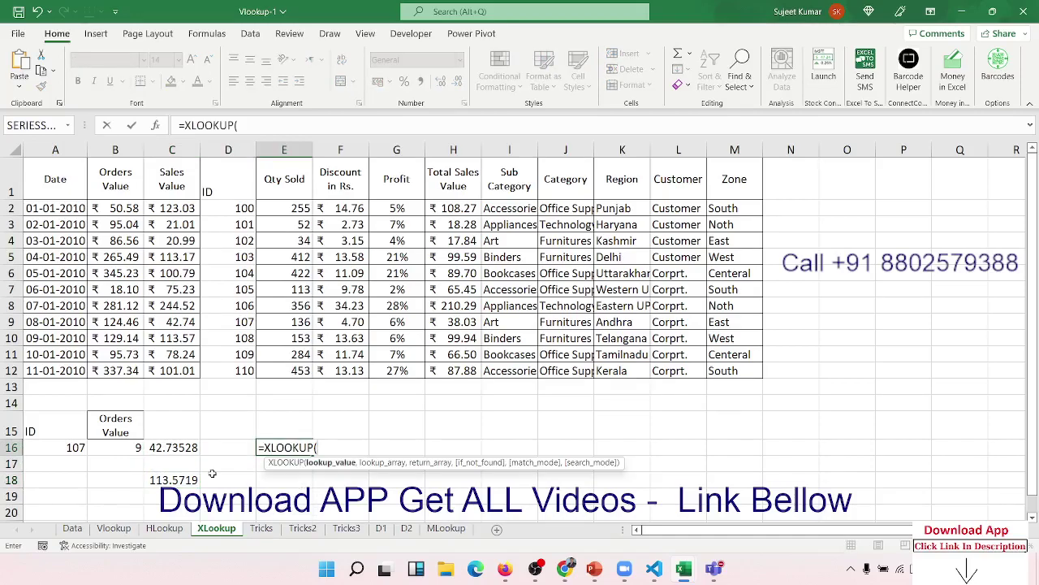
left_click(71, 447)
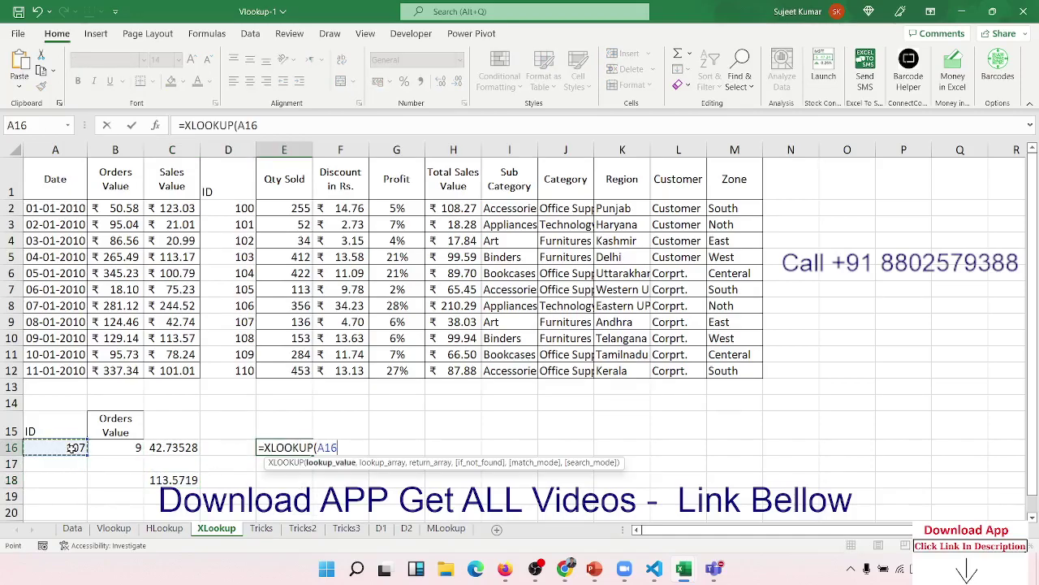
type(",")
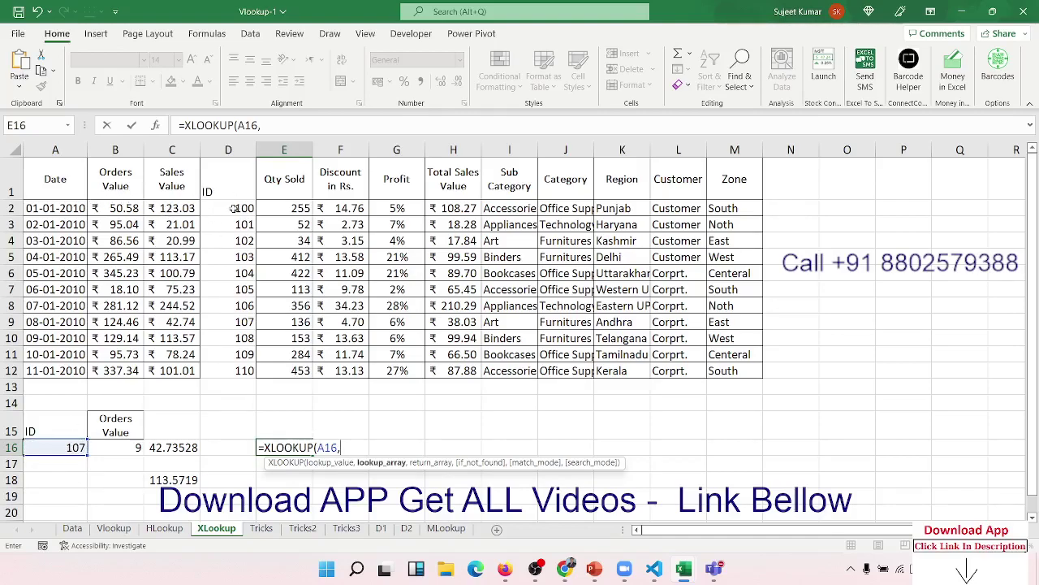
mouse_move(234, 191)
left_mouse_down()
mouse_move(229, 347)
mouse_move(246, 371)
left_mouse_up()
type(",")
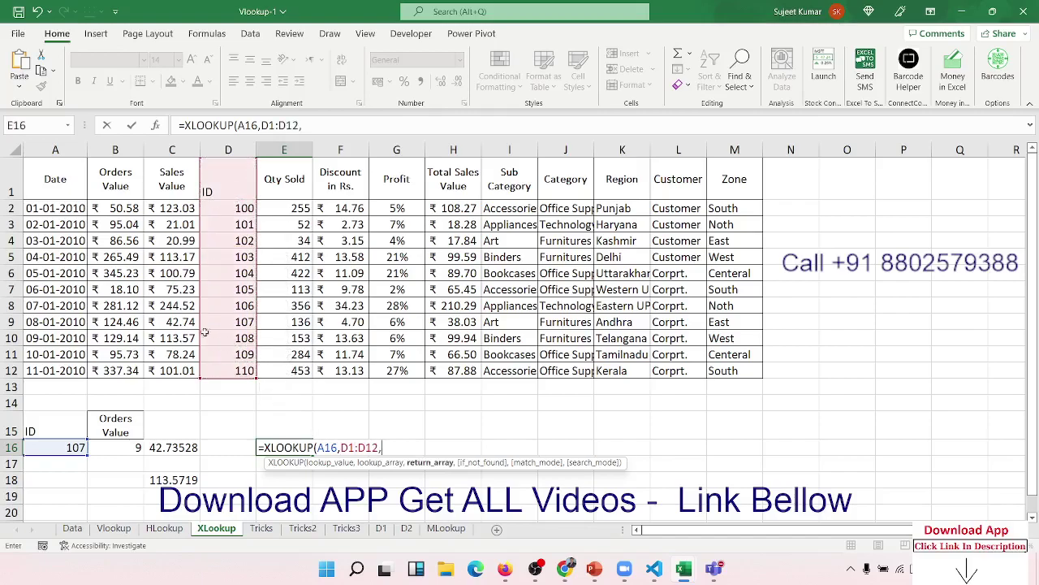
left_click_drag(162, 182, 165, 349)
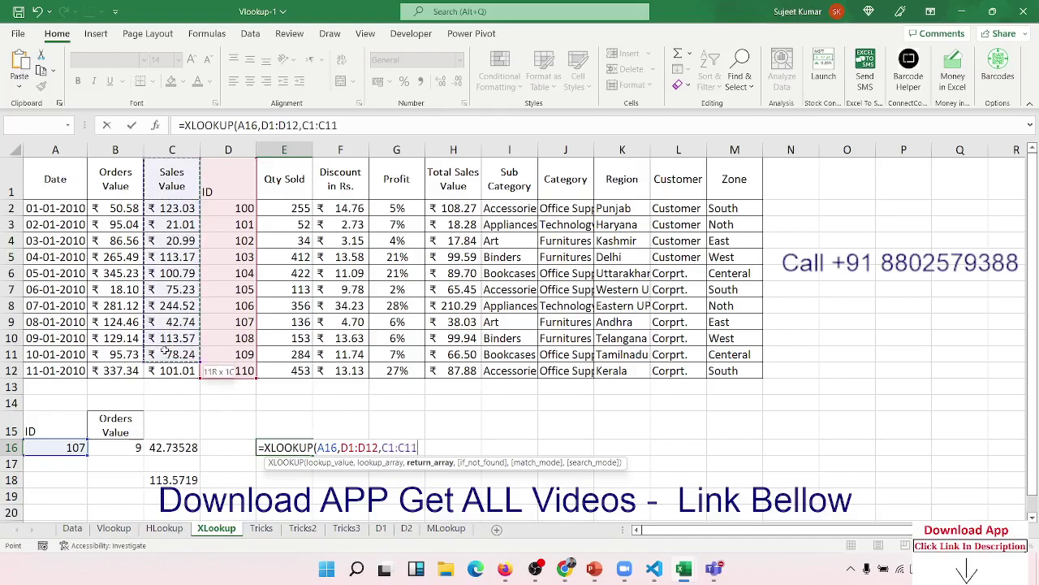
left_click_drag(165, 350, 164, 350)
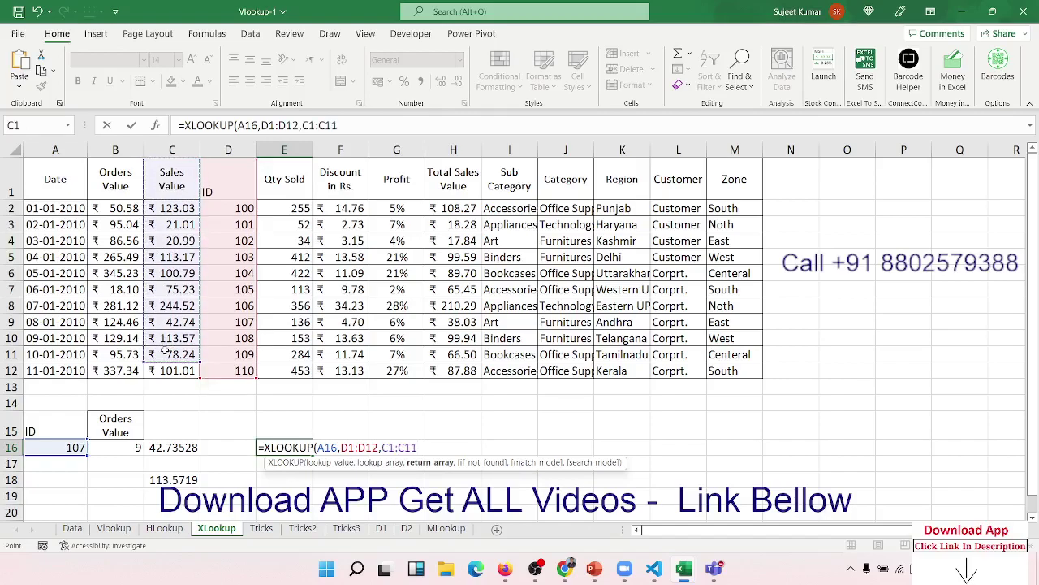
key("Return")
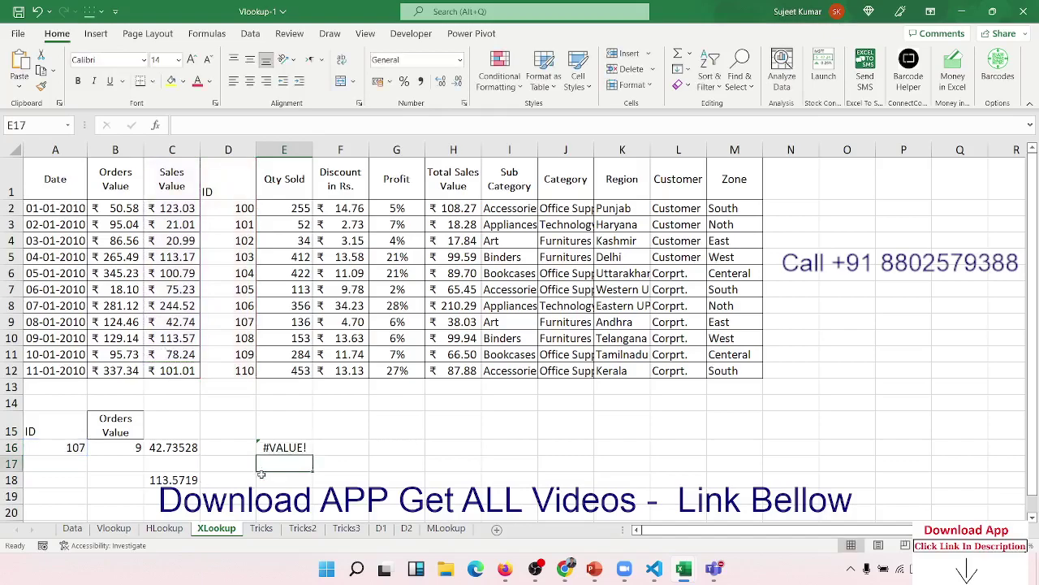
Correct the XLOOKUP return range to C1:C12 so E16 shows 42.73528
left_click(264, 448)
key("F2")
left_click(274, 447)
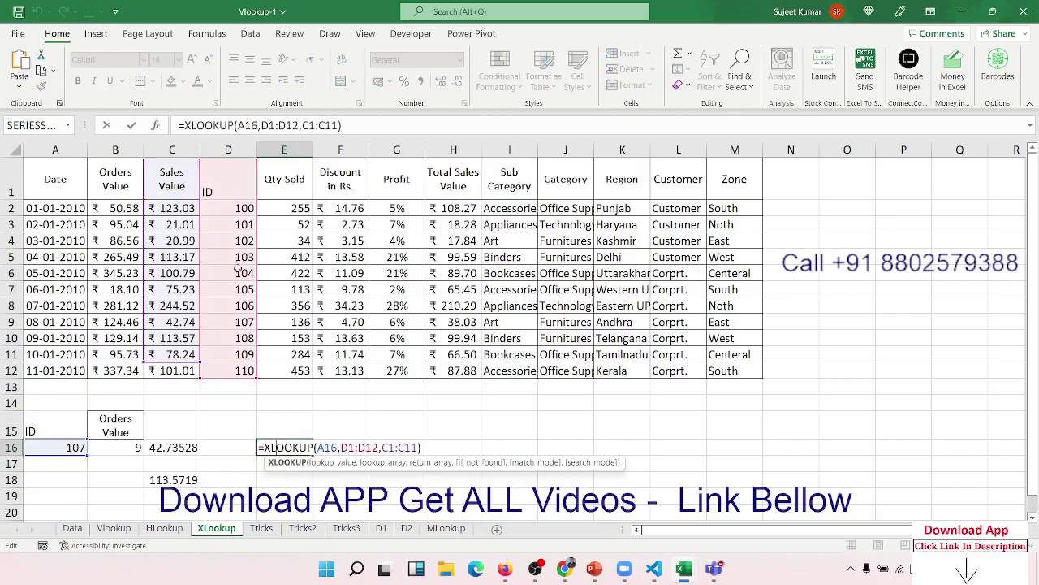
left_click(334, 126)
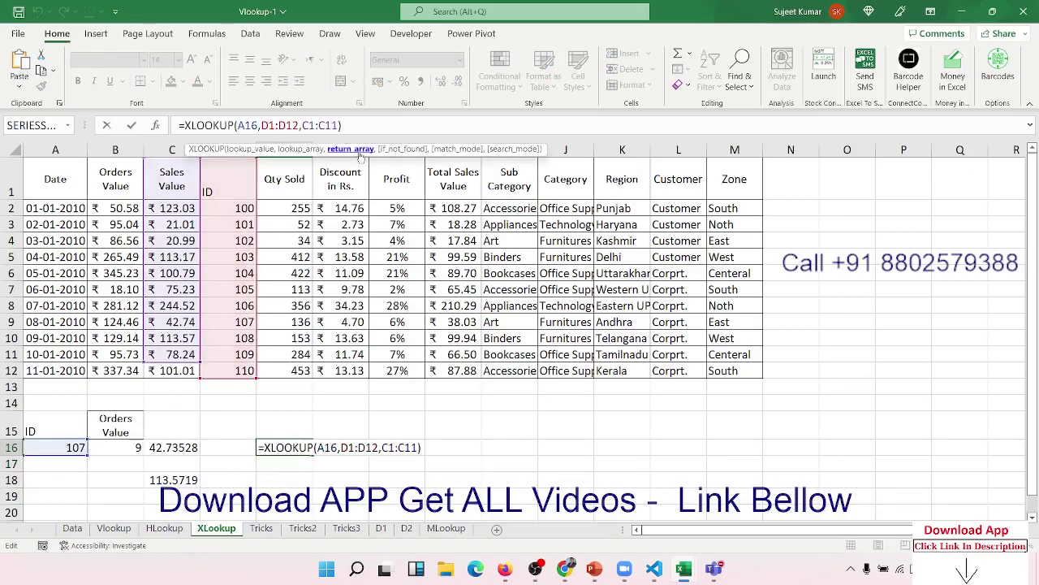
key("Delete")
type("2")
key("Return")
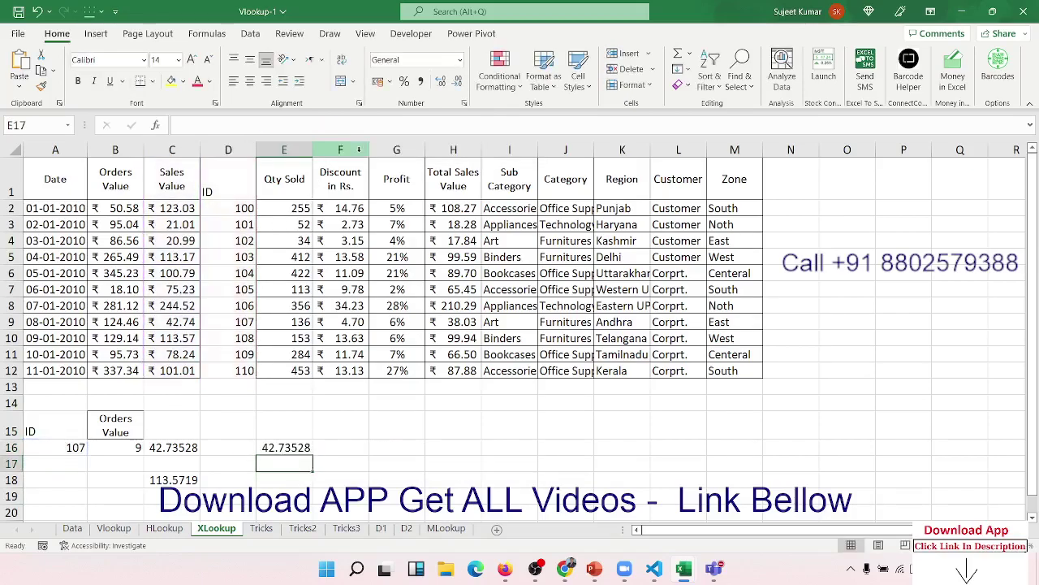
left_click(284, 448)
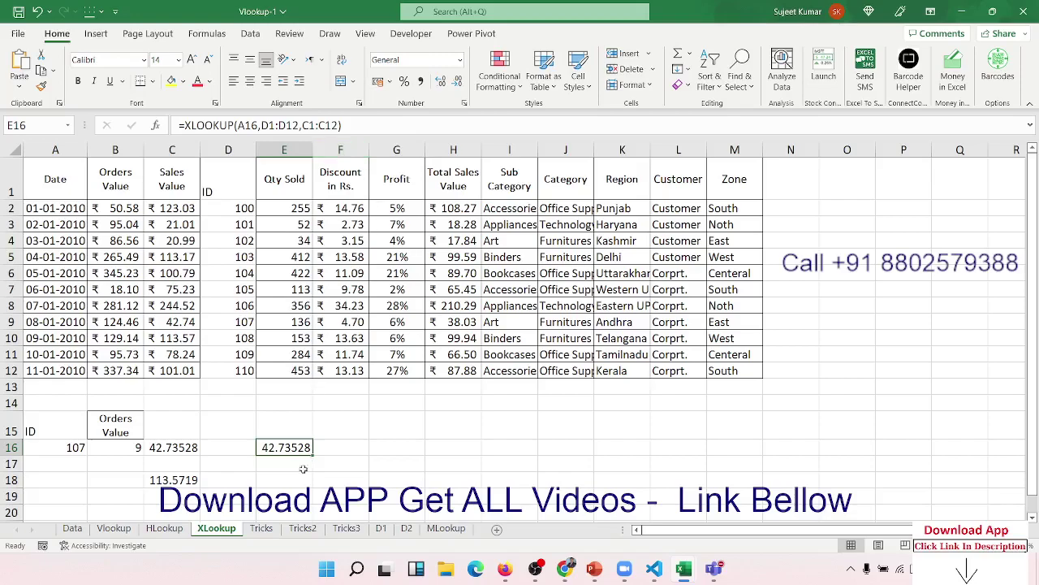
On the Tricks sheet, clear all existing keys in column A
left_click(268, 528)
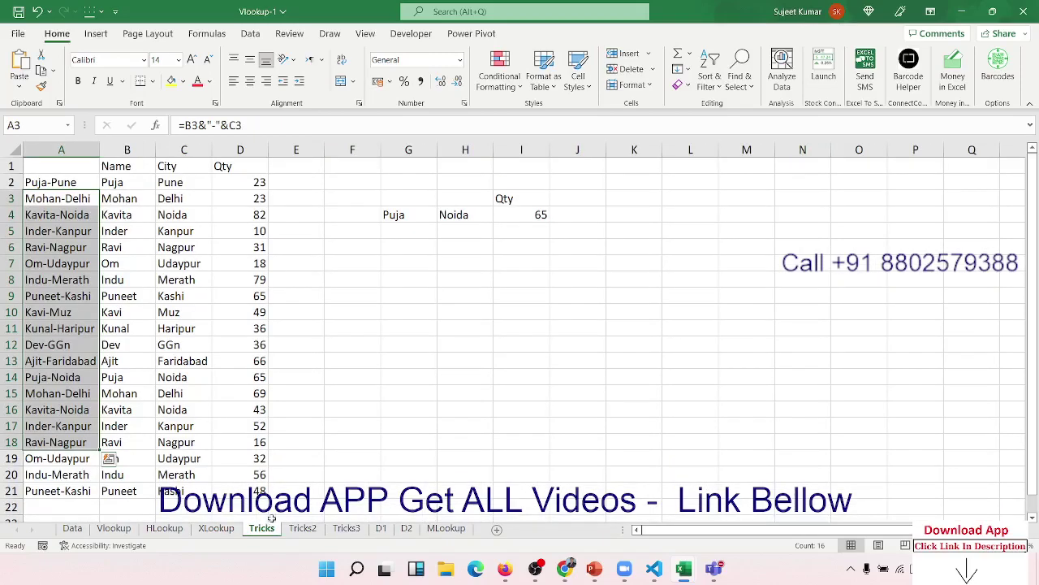
left_click(35, 148)
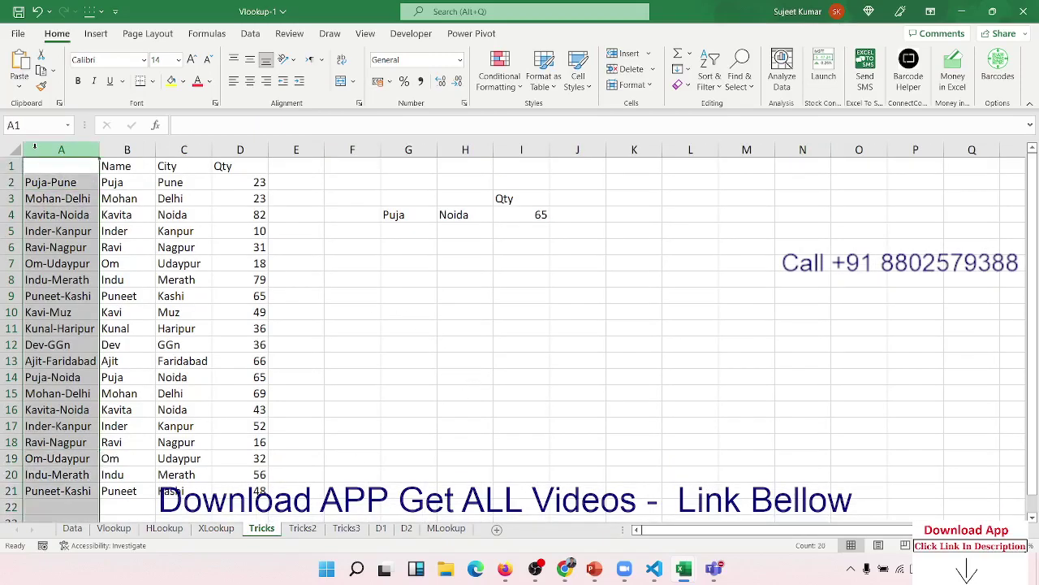
key("Delete")
Clear the old VLOOKUP in I4 and check Puja's Noida row with Qty 65
key("Right")
key("Right")
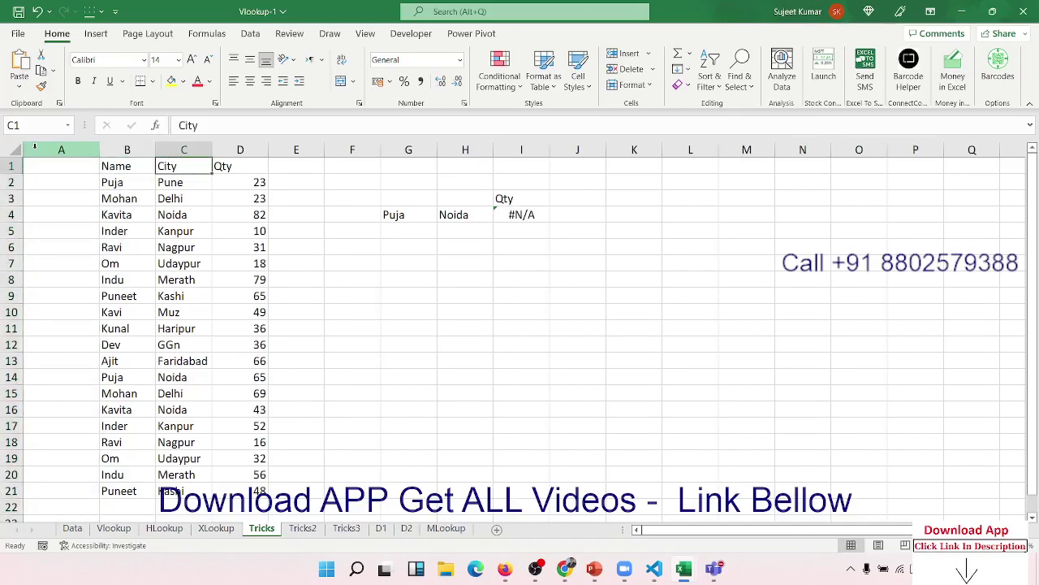
key("Down")
key("Down")
key("Right")
key("Right")
key("Right")
key("Right")
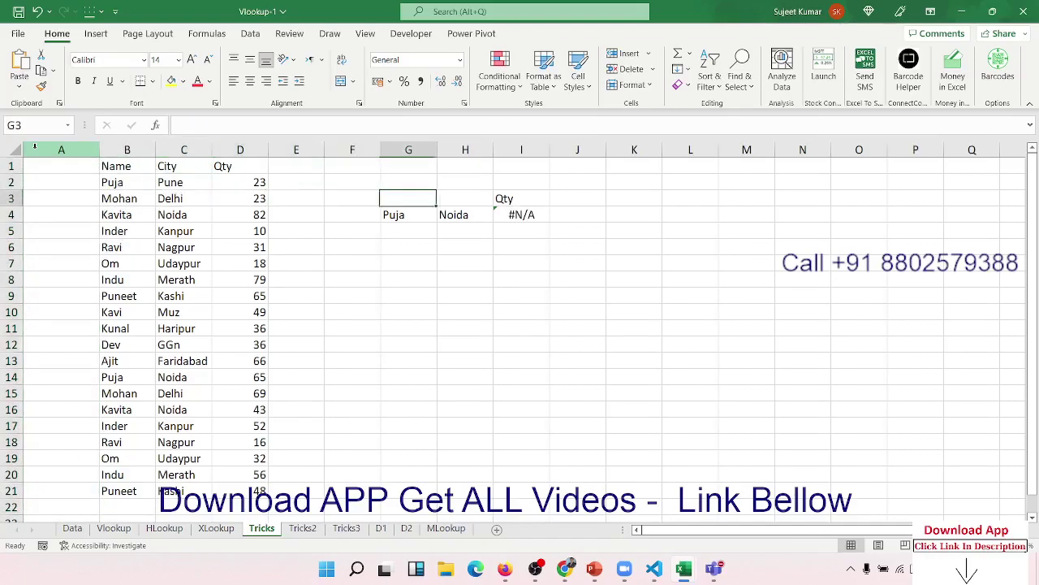
key("Right")
key("Right")
key("Down")
key("Delete")
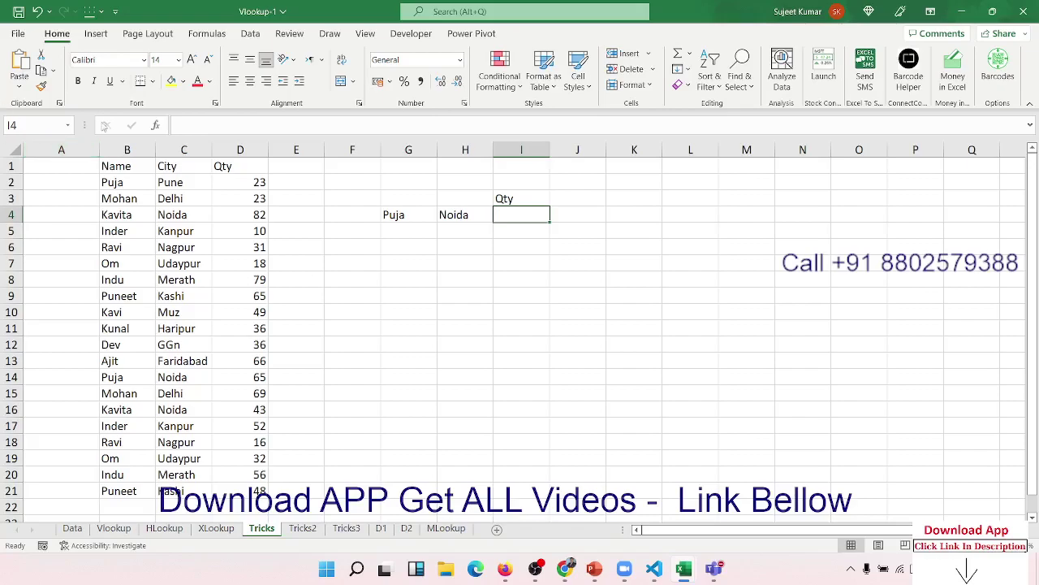
left_click(126, 377)
left_click(257, 379)
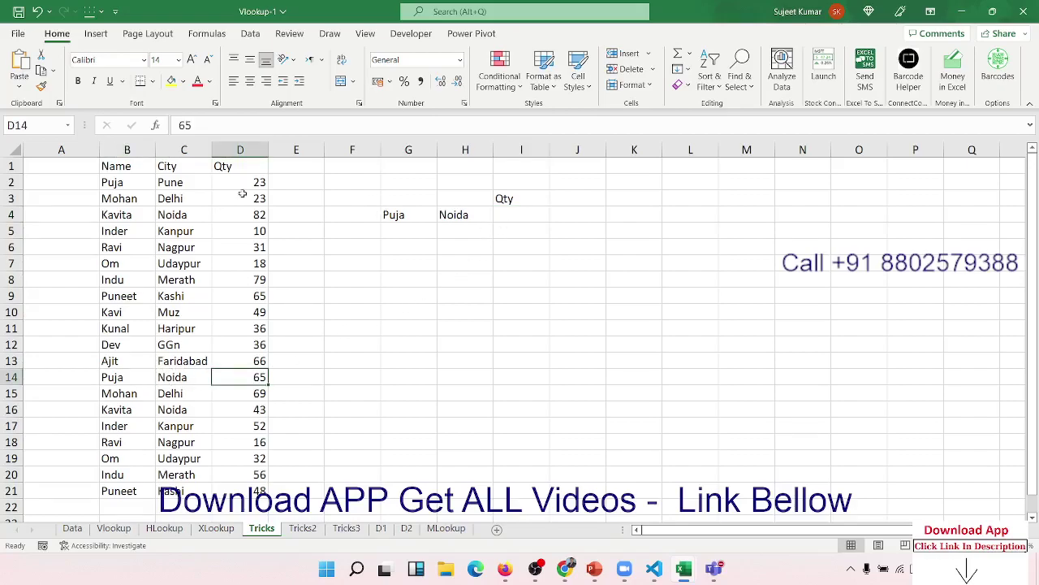
Enter =B2&"-"&C2 in A2 and fill it down column A to row 21
left_click(49, 177)
type("=")
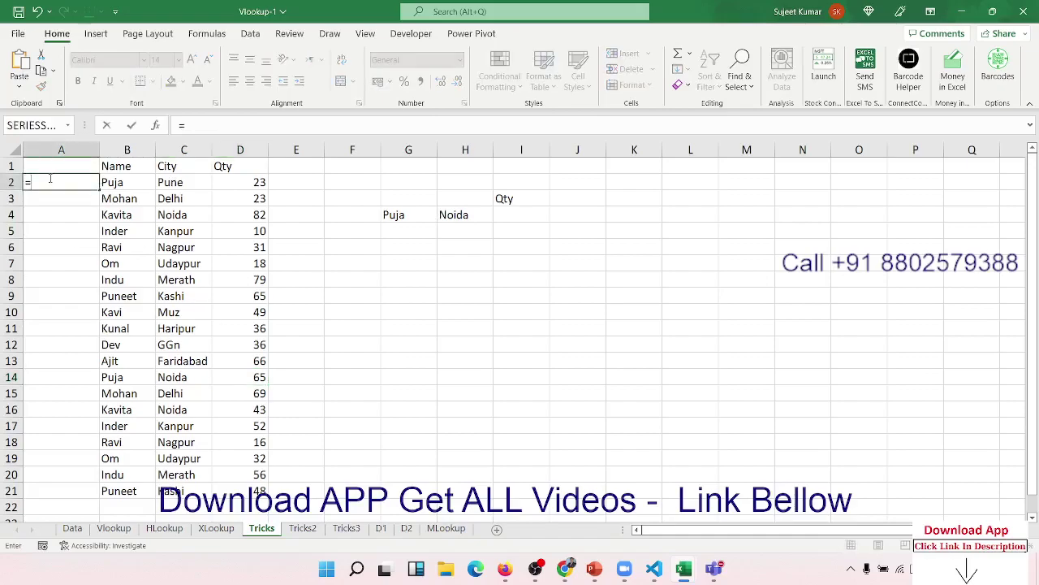
key("Right")
type("&")
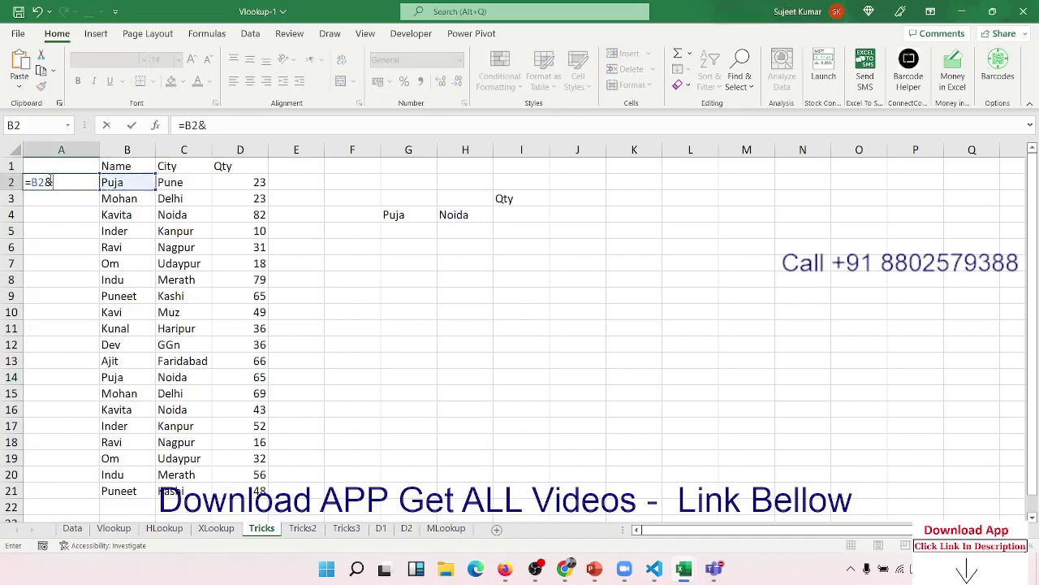
type("\"-\"")
type("&")
key("Right")
key("Right")
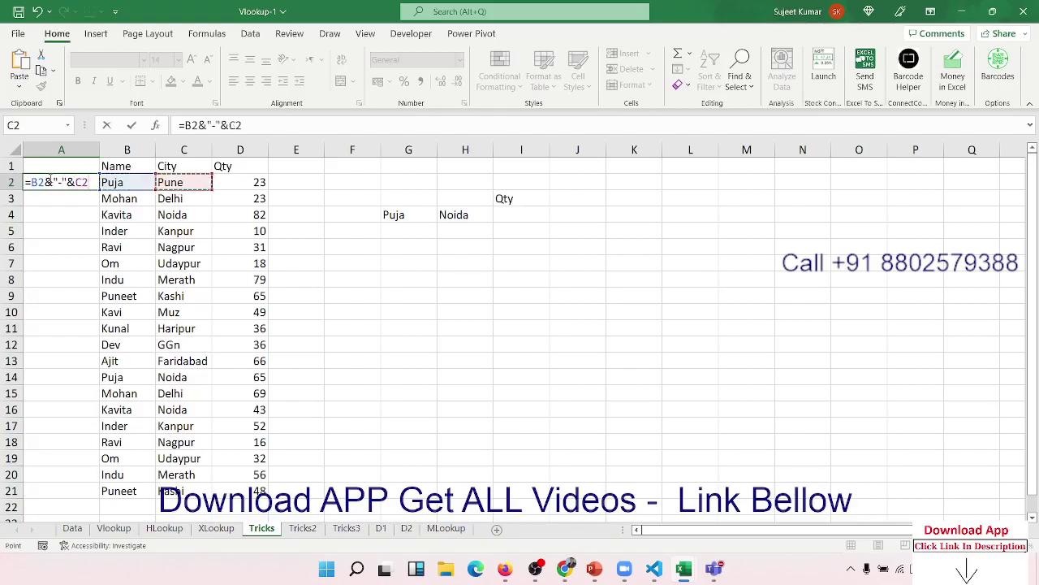
key("Return")
left_click(50, 179)
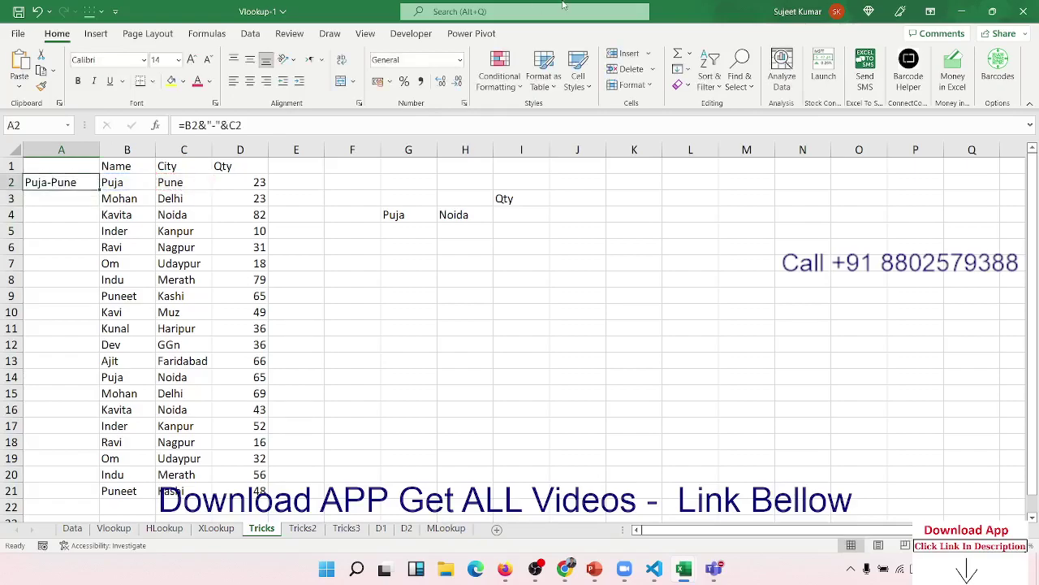
double_click(99, 190)
left_click(49, 378)
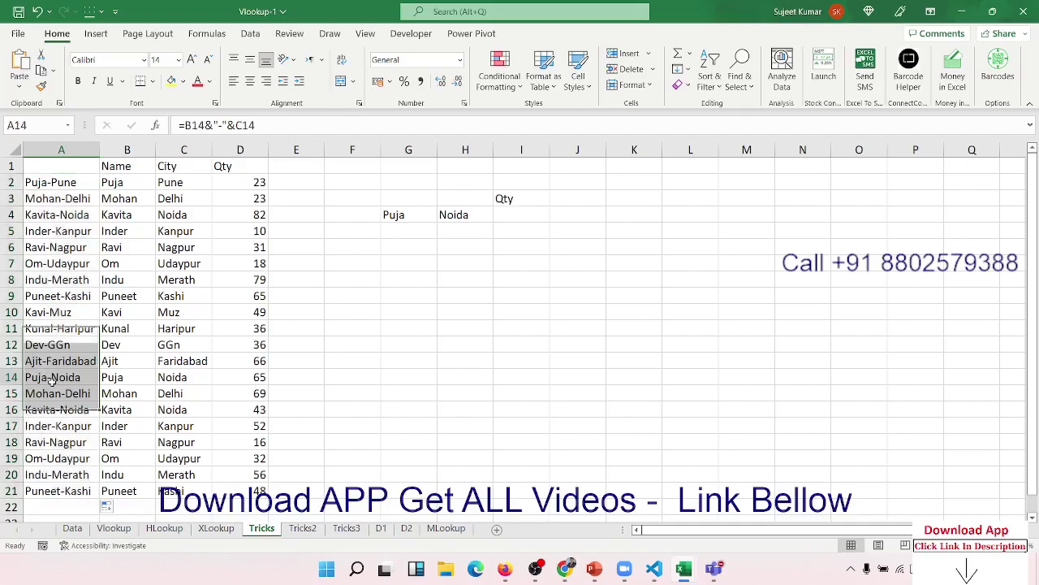
double_click(548, 216)
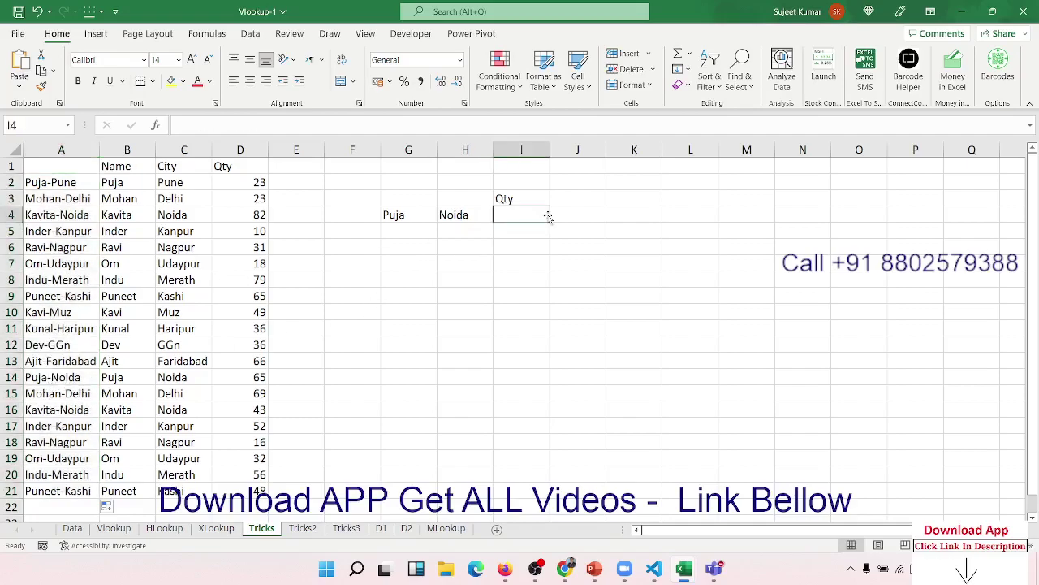
Enter =VLOOKUP(G4&"-"&H4, A:D, 4, 0) in I4, returning Qty 65
type("=vl")
key("Tab")
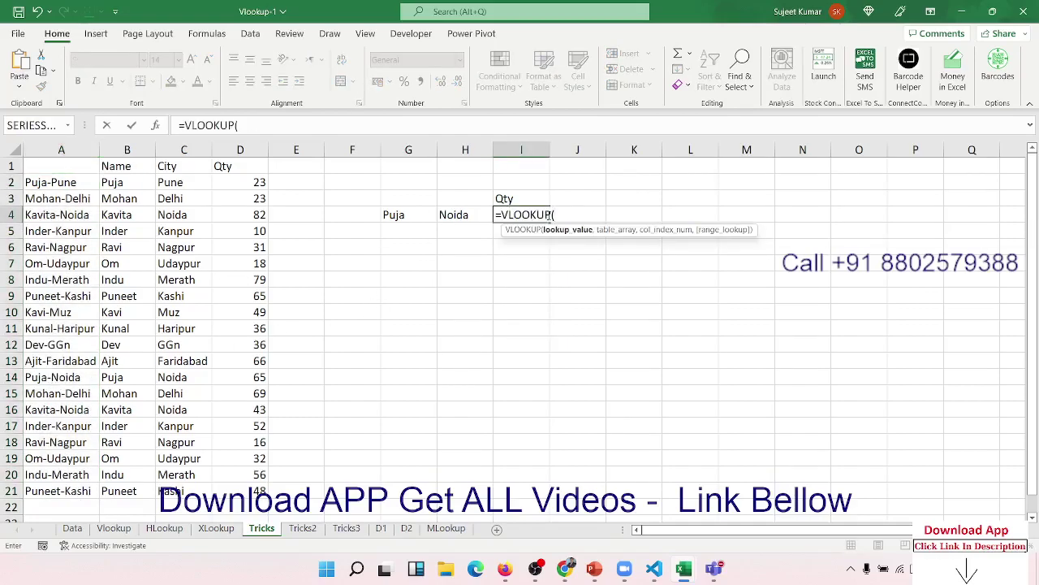
key("Left")
key("Left")
type("&")
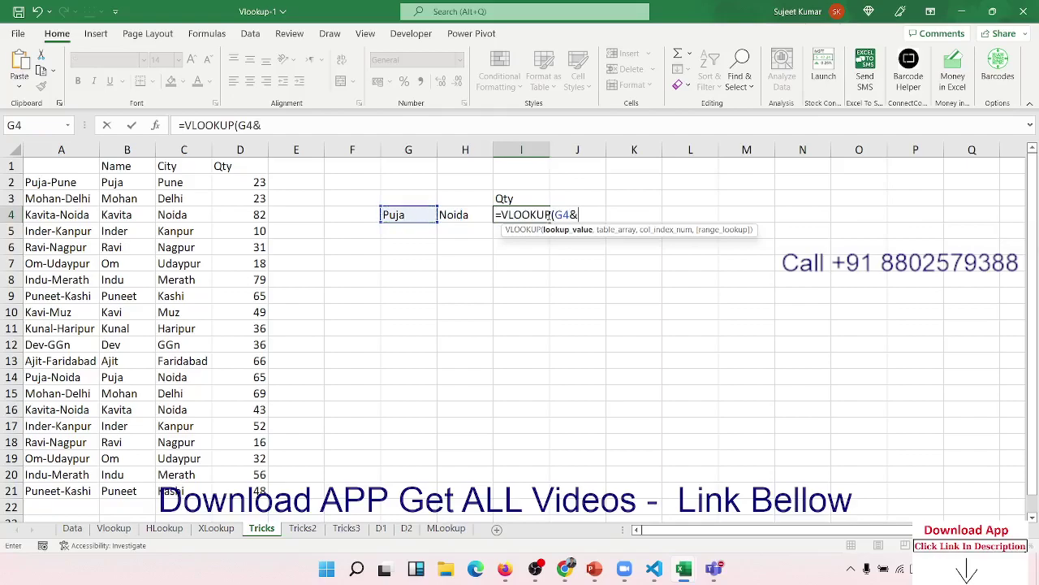
type("\"-\"&")
left_click(465, 219)
type(",")
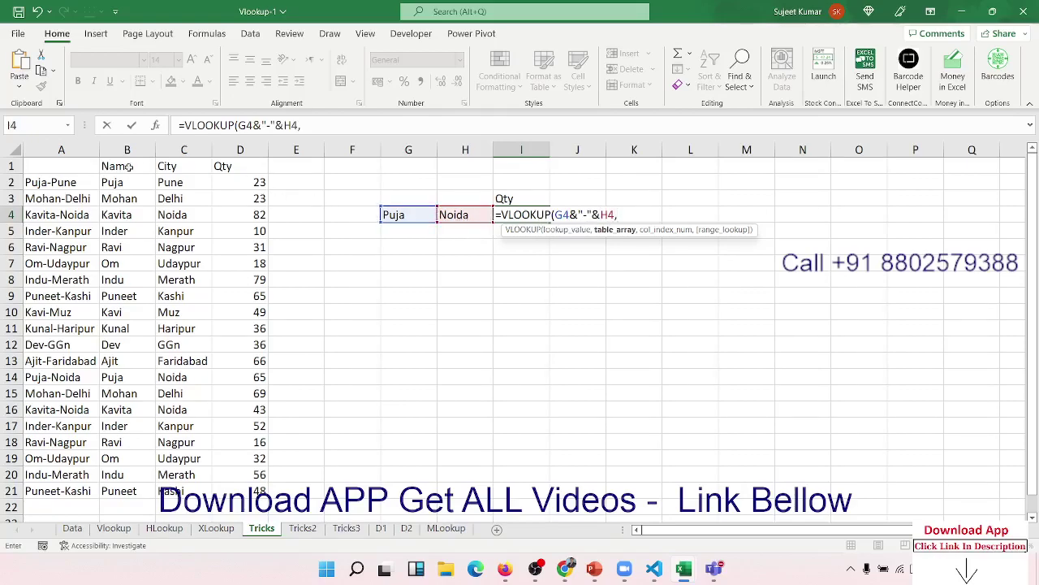
left_click_drag(61, 149, 240, 154)
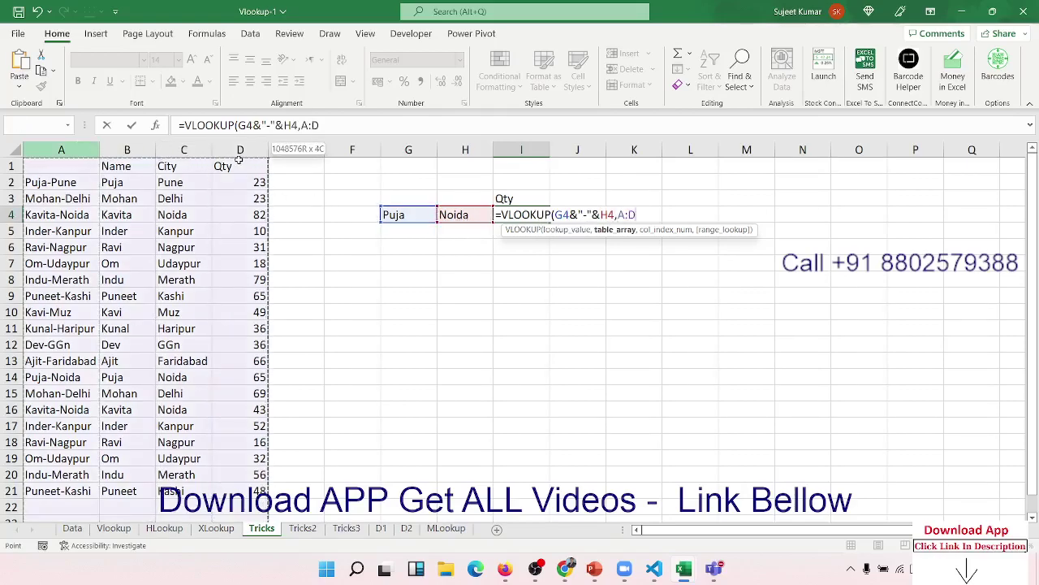
type(",4,0")
key("Return")
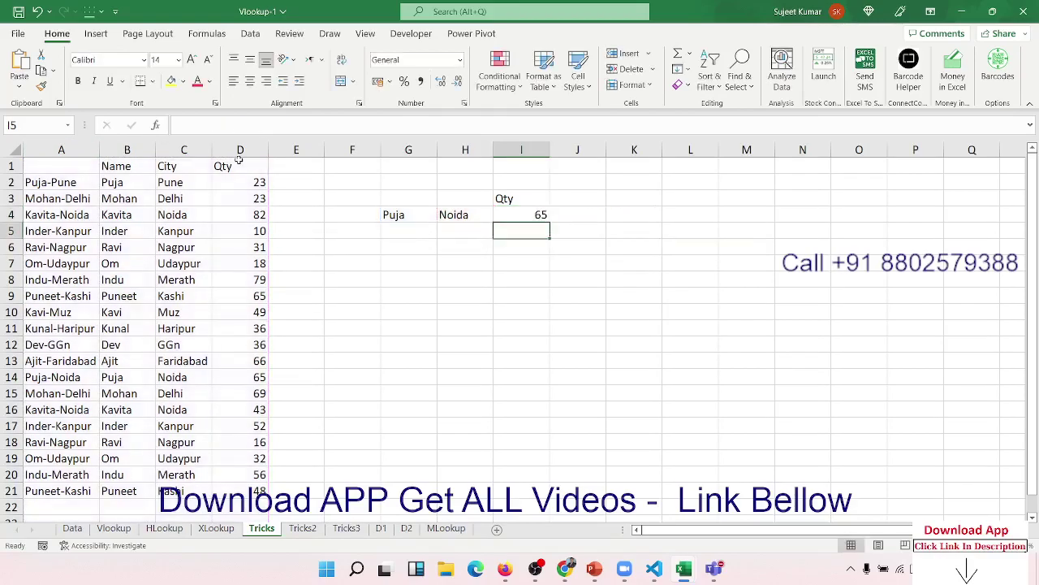
key("Up")
Inspect the Name-City helper keys in A2:A21
key("Down")
key("Left")
key("Left")
key("Left")
key("Left")
key("Left")
key("Left")
key("Left")
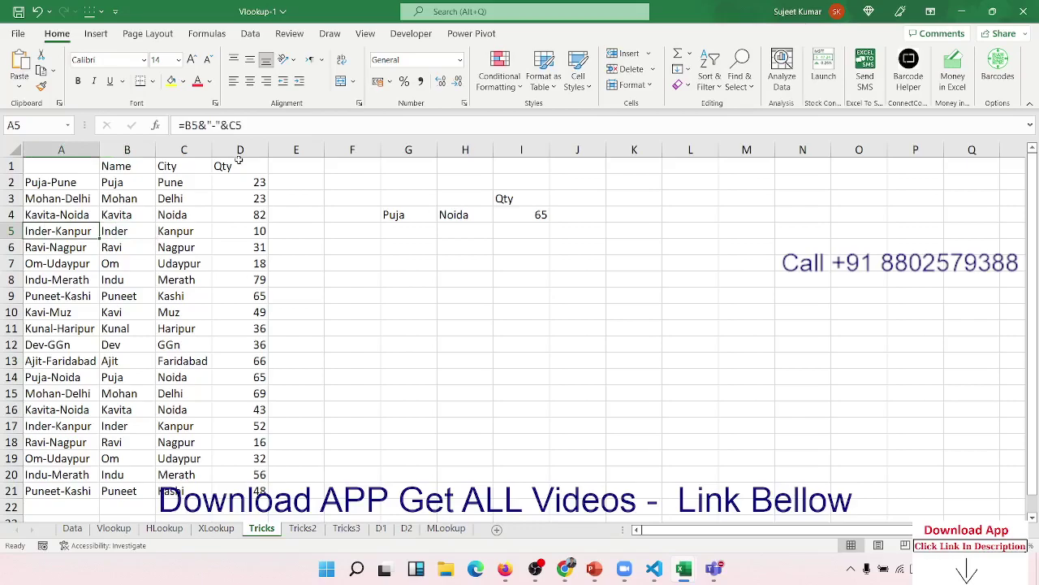
key("Up")
key("Up")
key("Up")
key("ctrl+shift+Down")
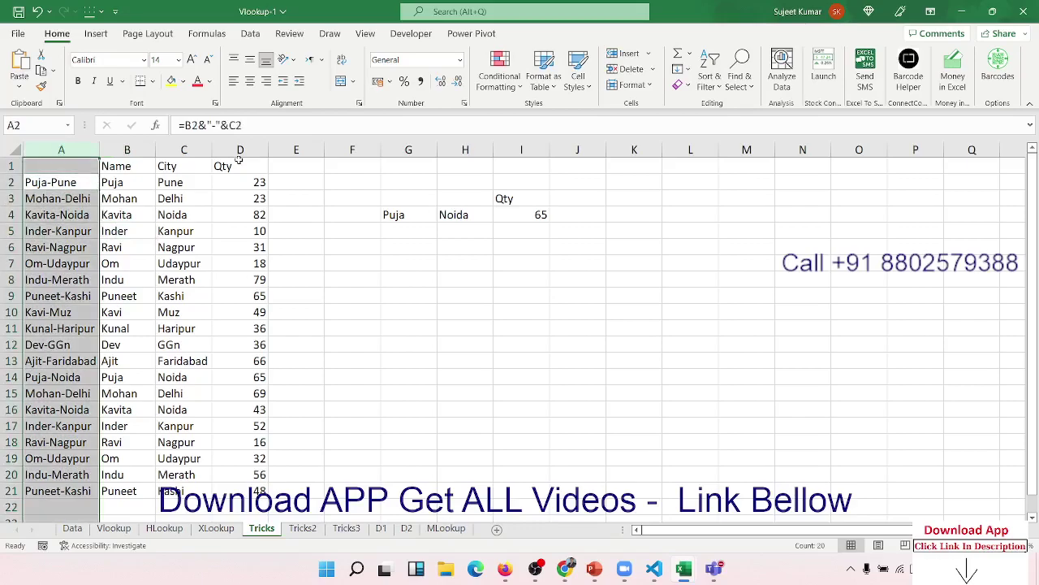
key("Right")
key("Right")
key("Right")
key("Right")
key("Right")
key("Right")
key("Right")
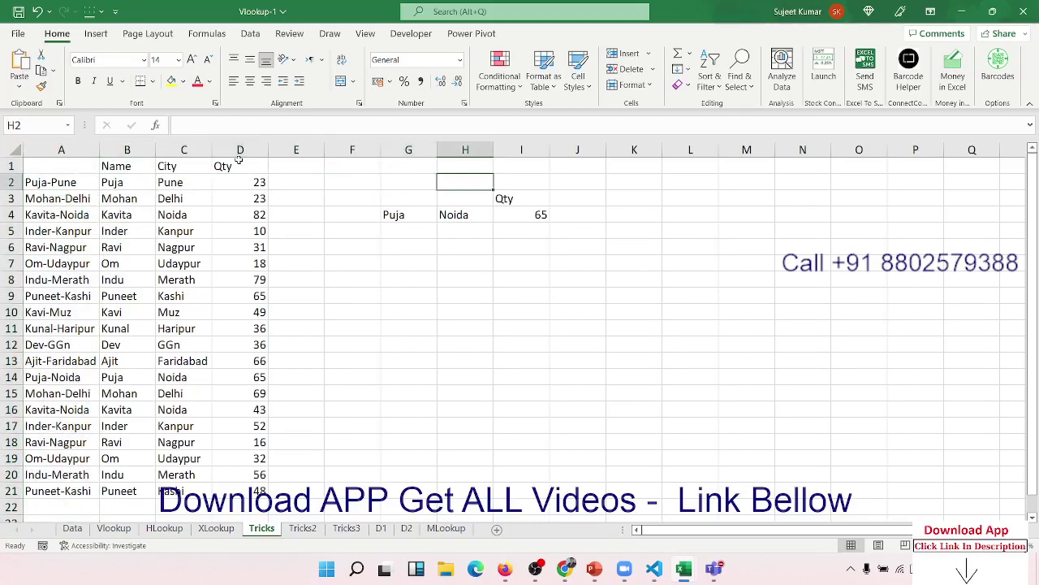
key("Right")
key("Right")
key("Down")
key("Down")
key("Down")
key("Left")
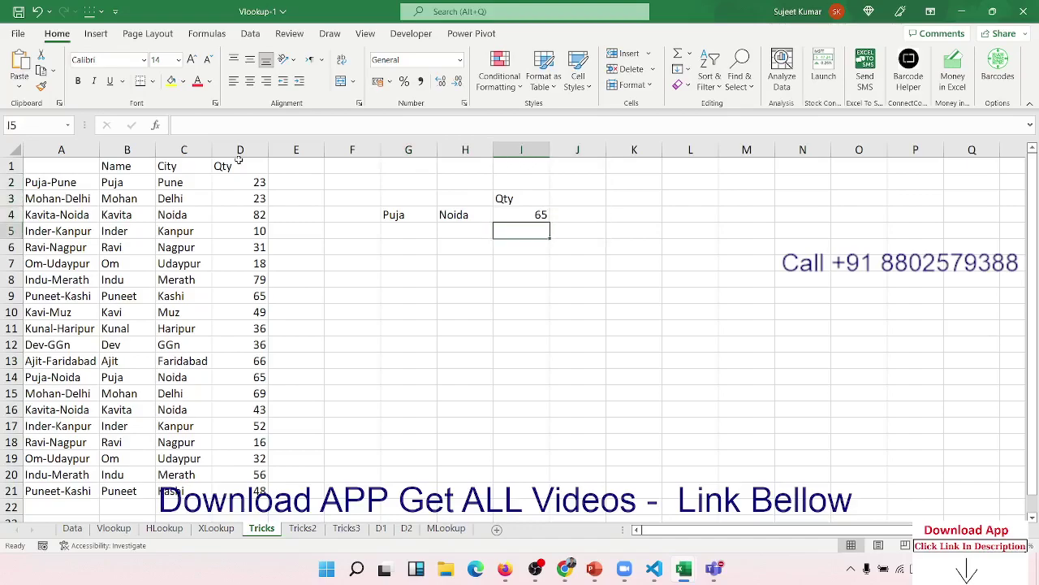
key("Down")
key("Down")
key("Left")
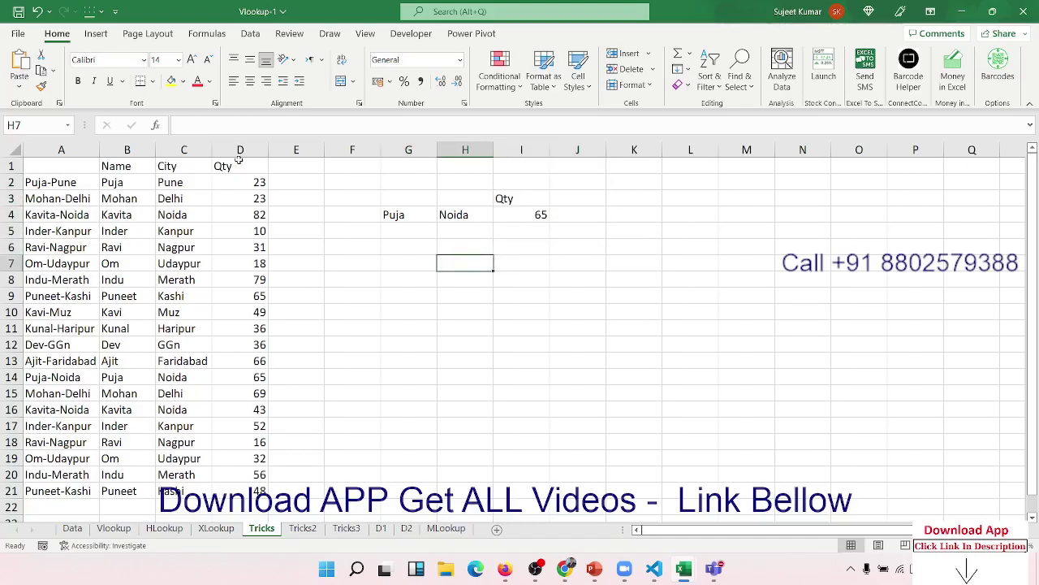
Start an XLOOKUP in H7 with G4&H4 as the lookup value
type("=")
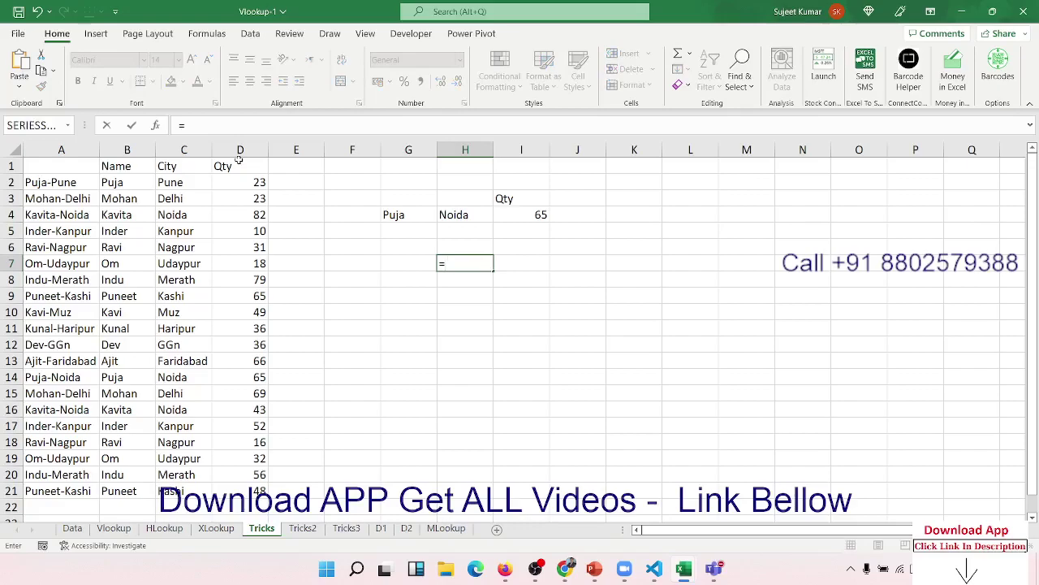
type("xl")
key("Tab")
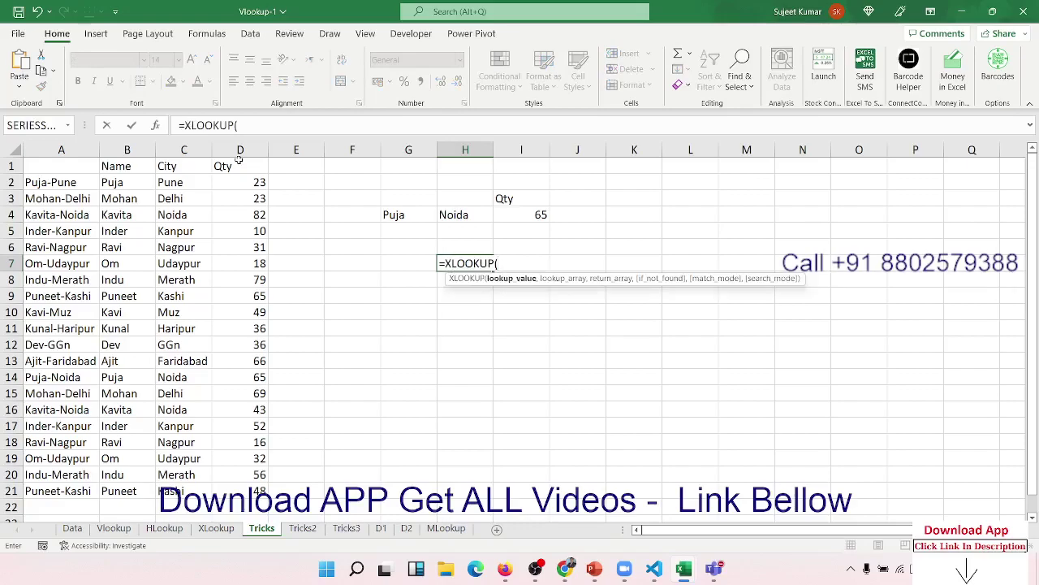
key("Up")
key("Up")
key("Up")
key("Up")
key("Left")
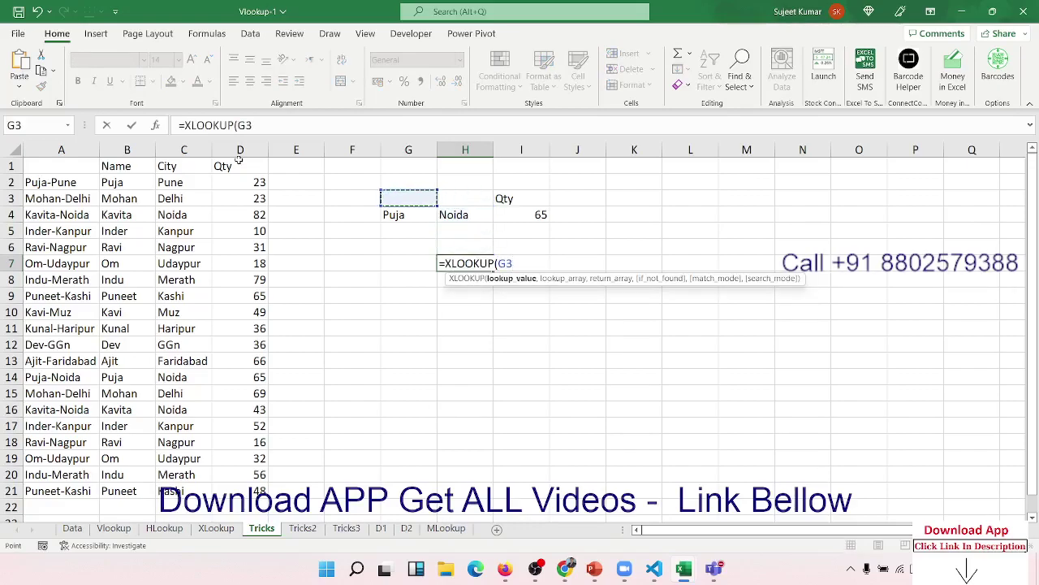
key("Down")
type("&")
key("Up")
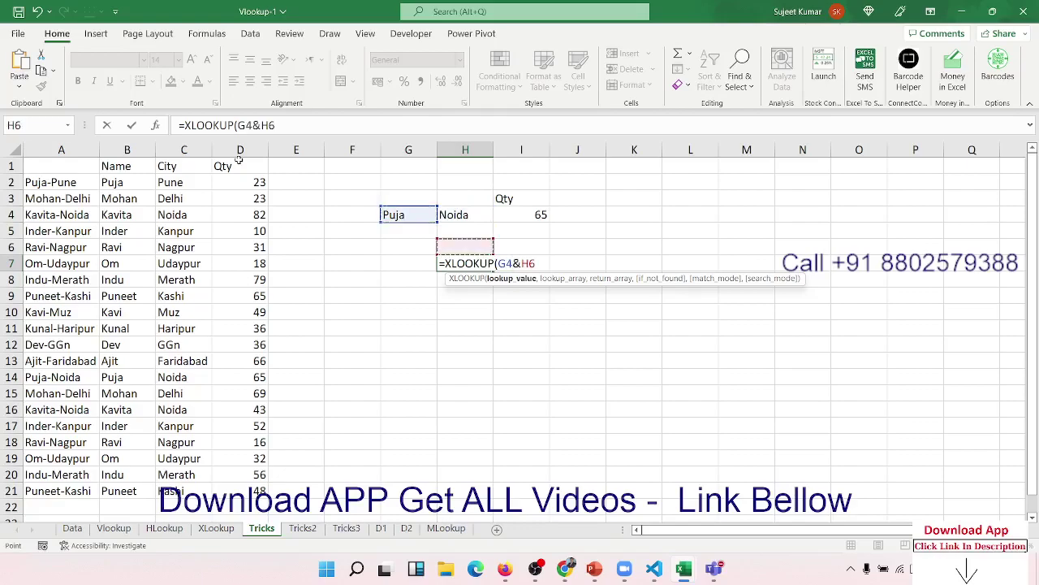
key("Up")
key("Up")
type(",")
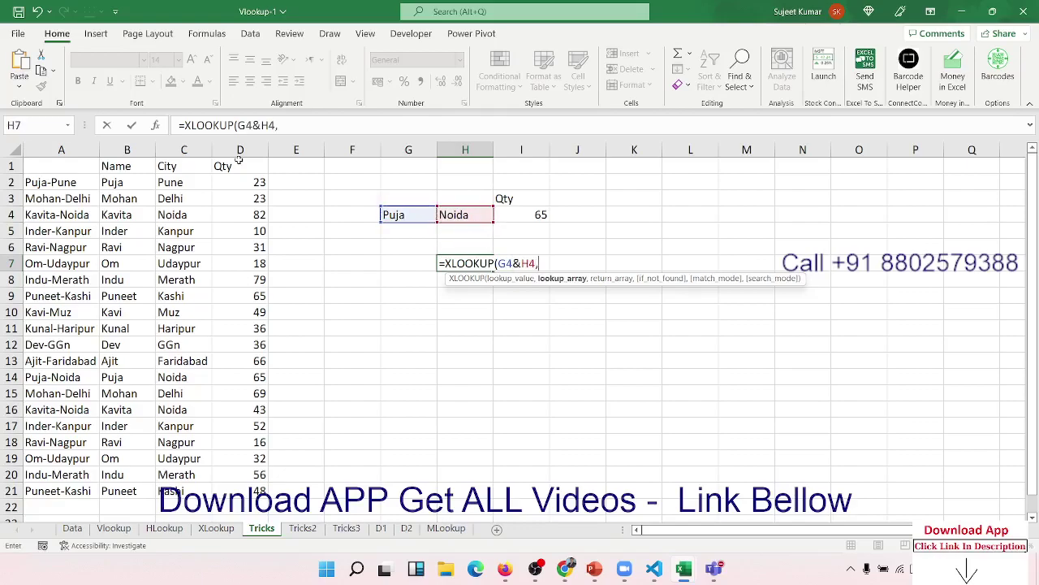
Finish it with lookup array B2:B21&C2:C21 and return range D2:D21, giving 65
left_click(111, 181)
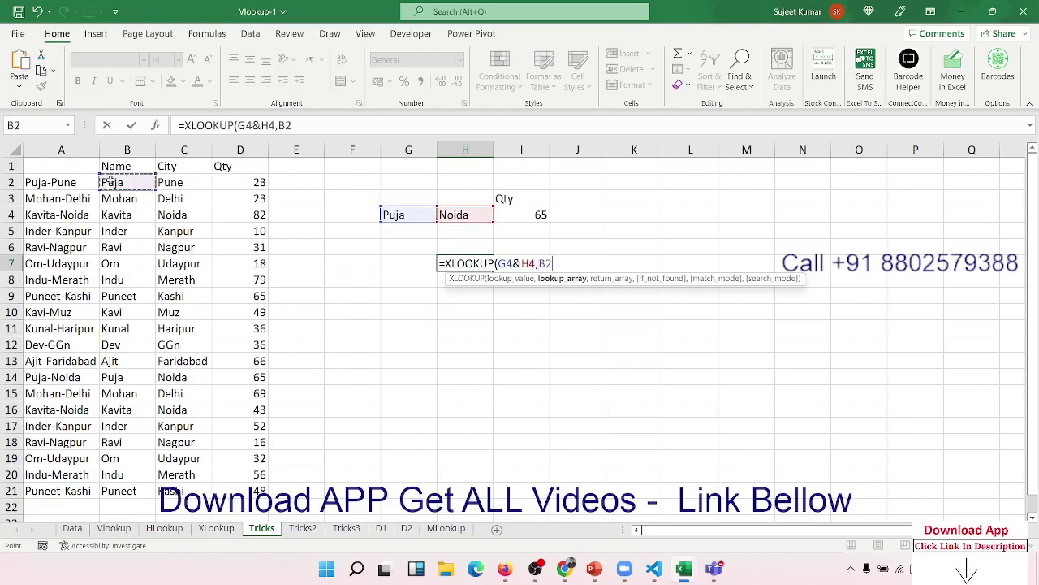
key("ctrl+shift+Down")
type(":B21&")
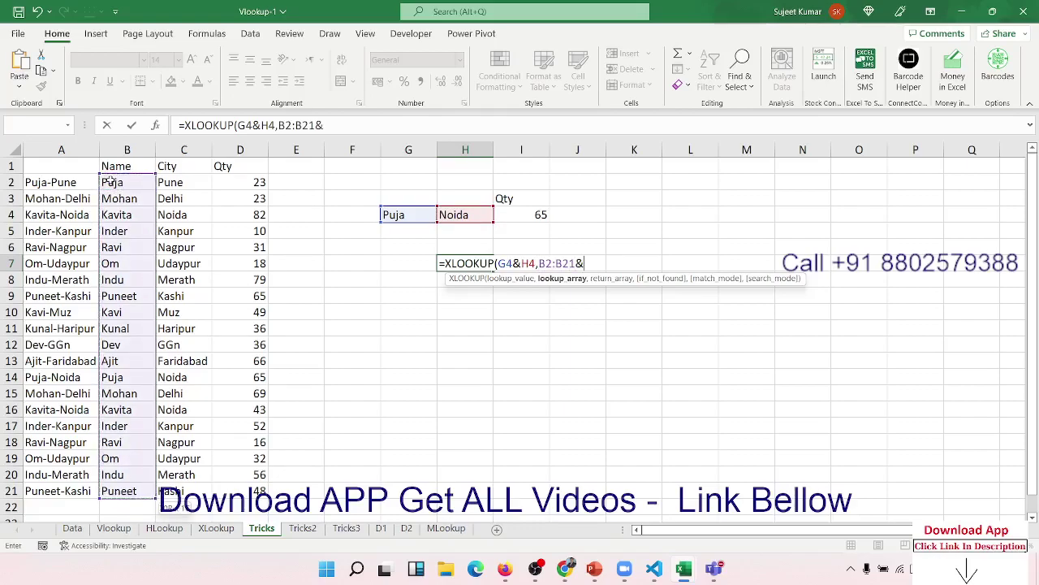
left_click(178, 184)
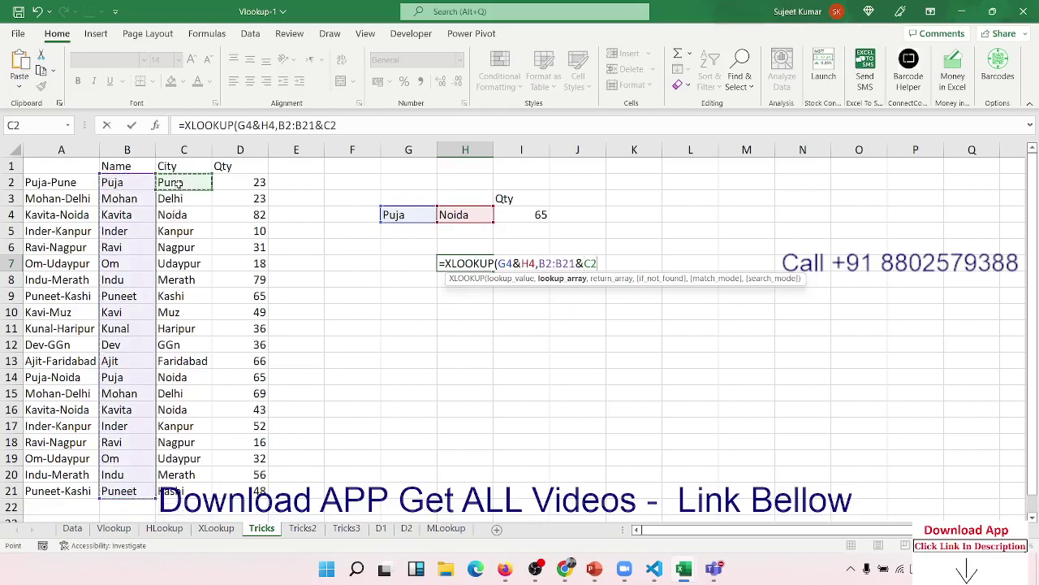
key("ctrl+shift+Down")
type(":C21,")
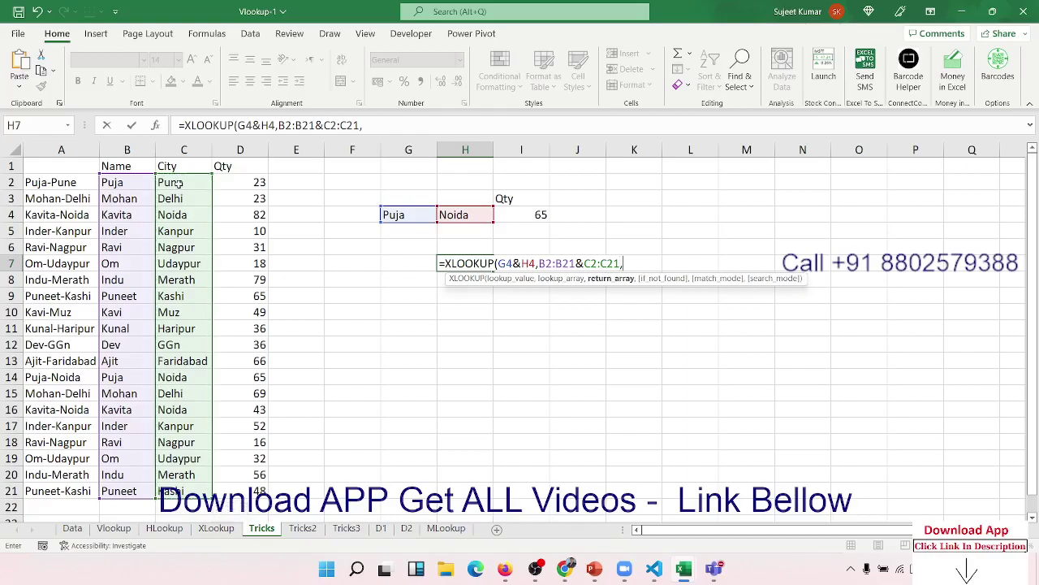
left_click(252, 181)
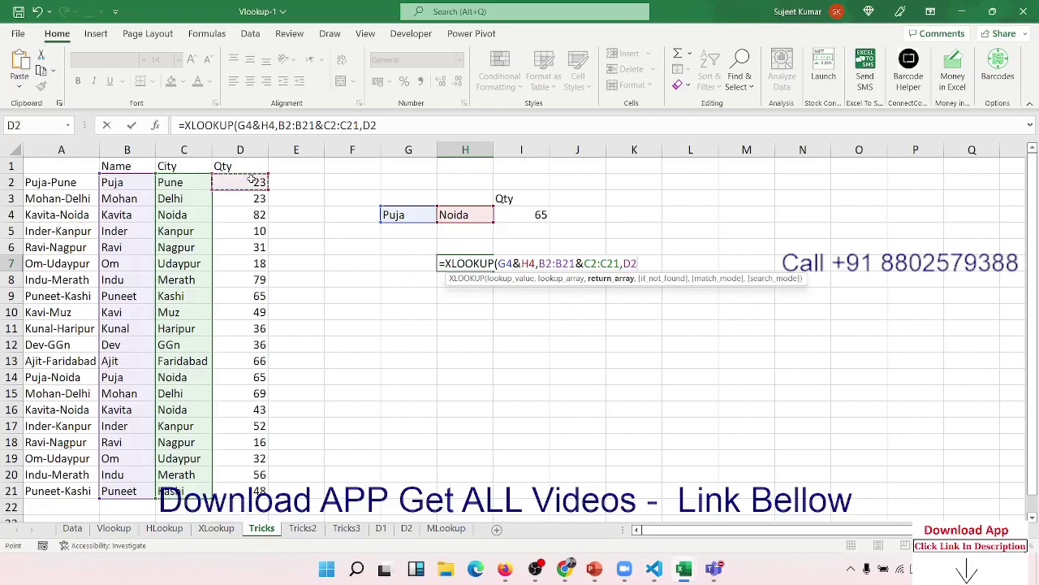
key("ctrl+shift+Down")
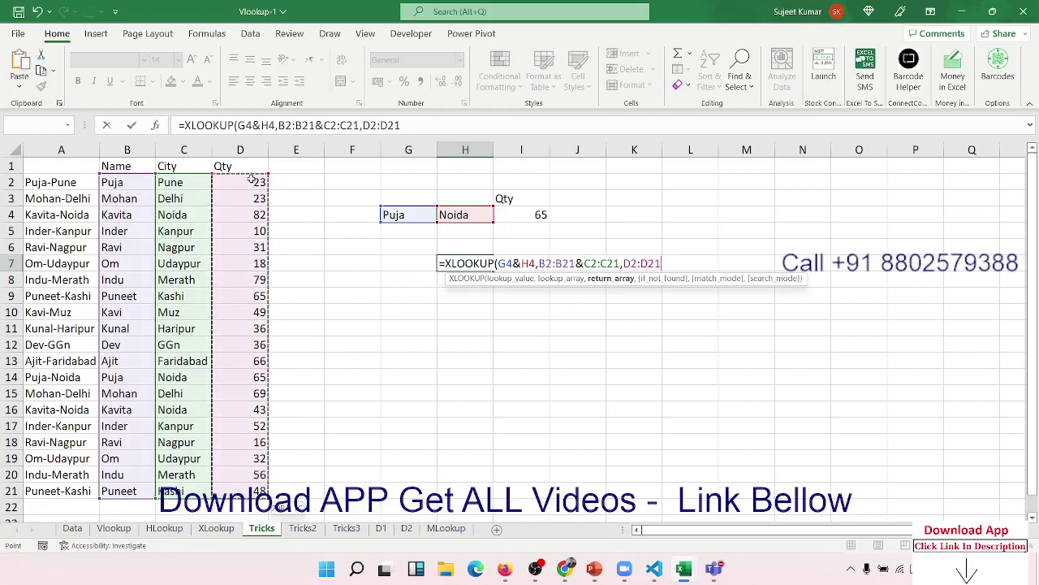
key("Return")
key("Up")
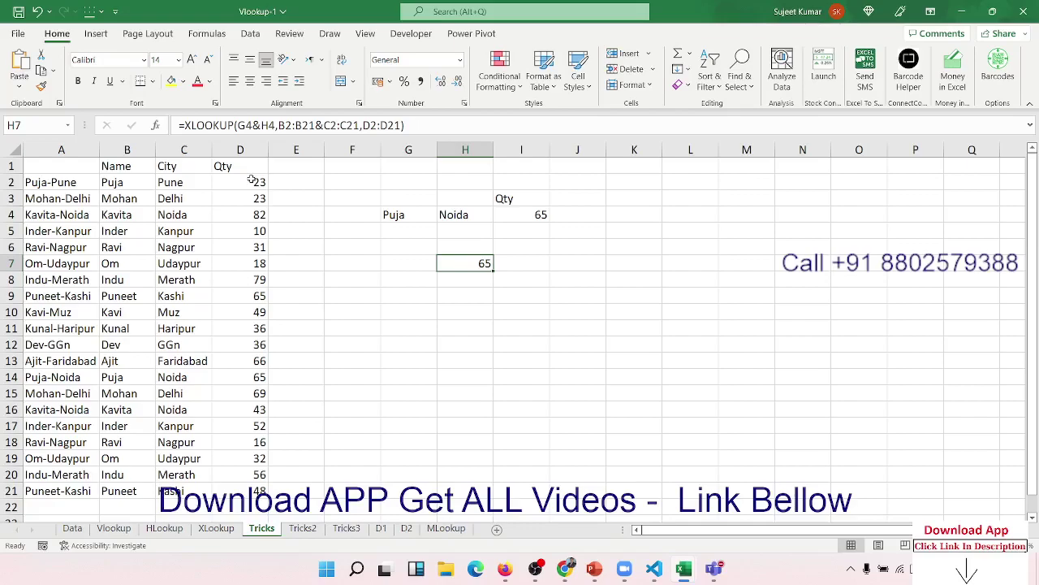
On Tricks2, clear the old wildcard search texts in F4:F6 and their lookup formula
left_click(304, 529)
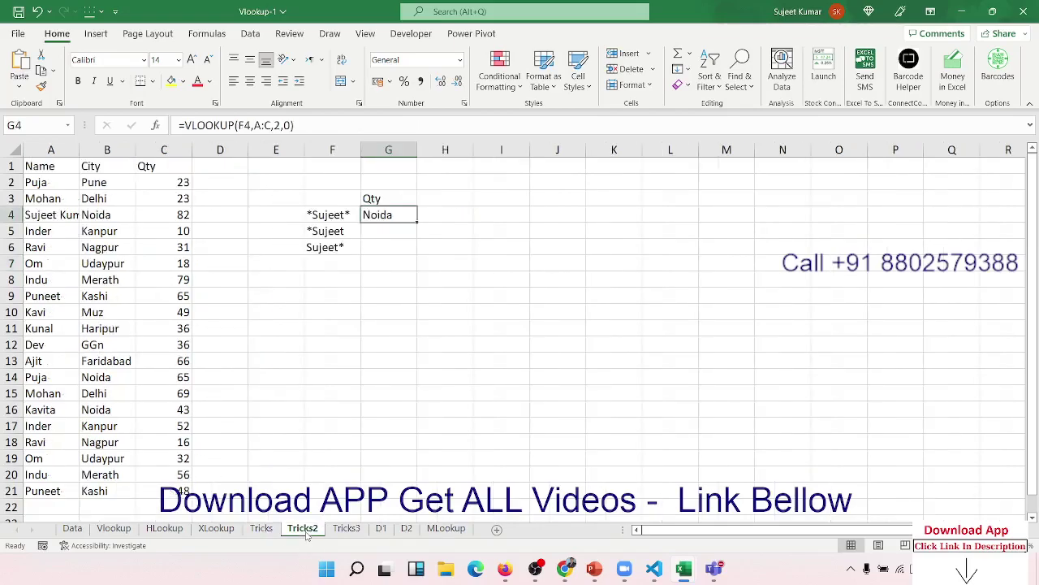
left_click(345, 420)
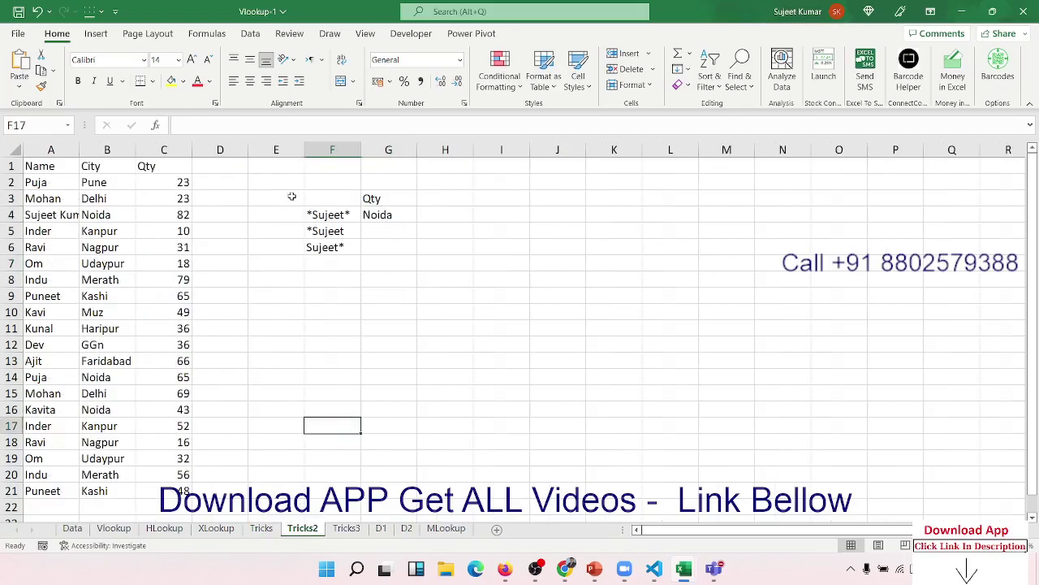
left_click(317, 211)
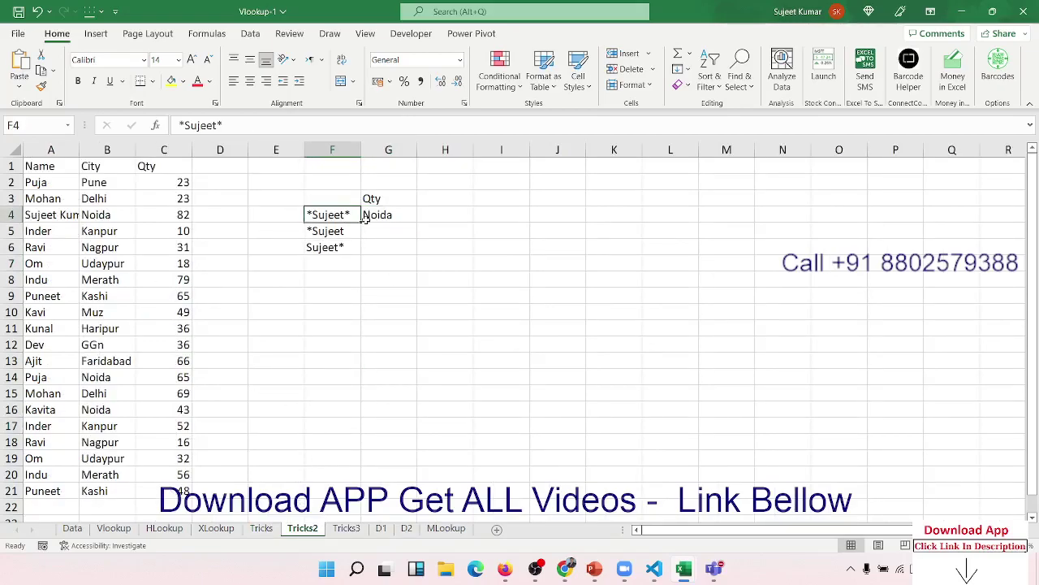
left_click(337, 197)
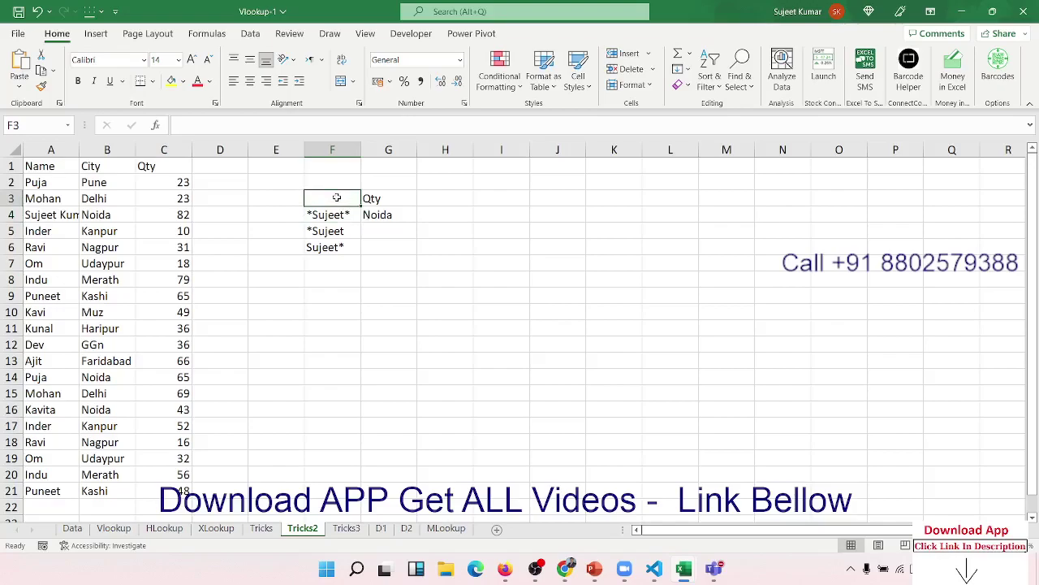
left_click_drag(329, 216, 329, 245)
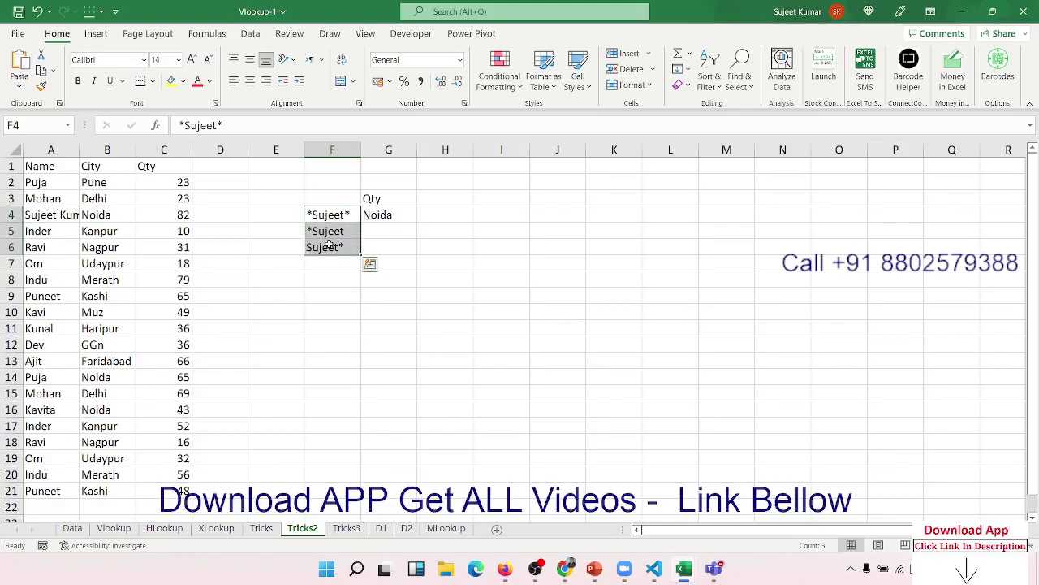
key("Delete")
key("Right")
key("Delete")
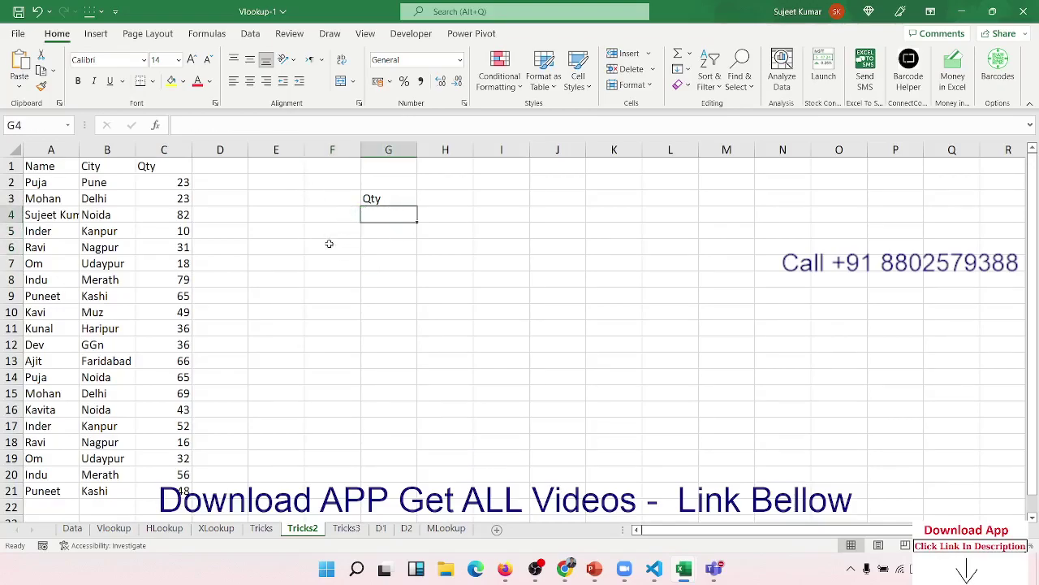
Enter Sujeet as the search name in F4
left_click(352, 215)
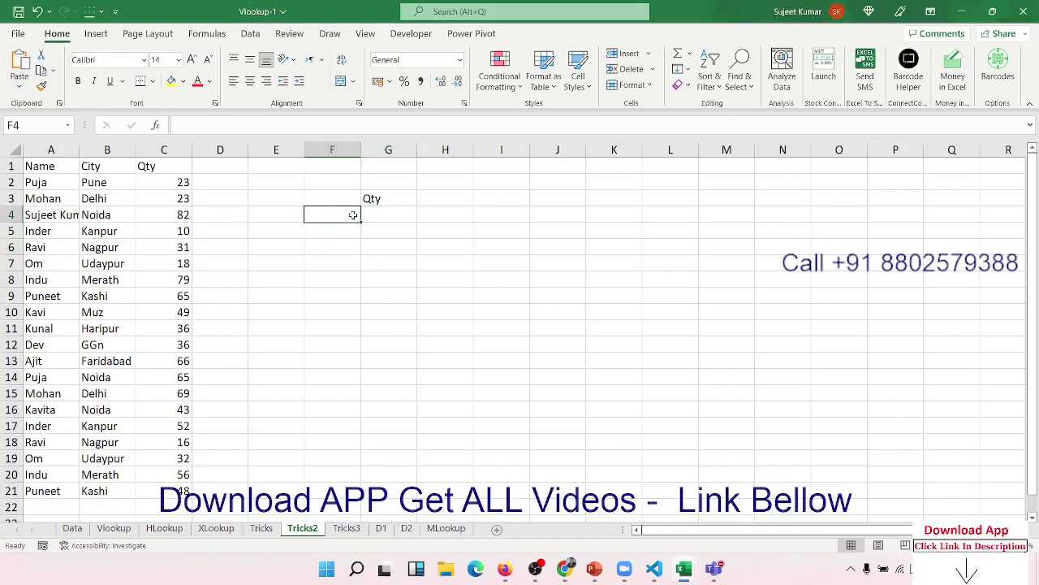
type("Sujeet")
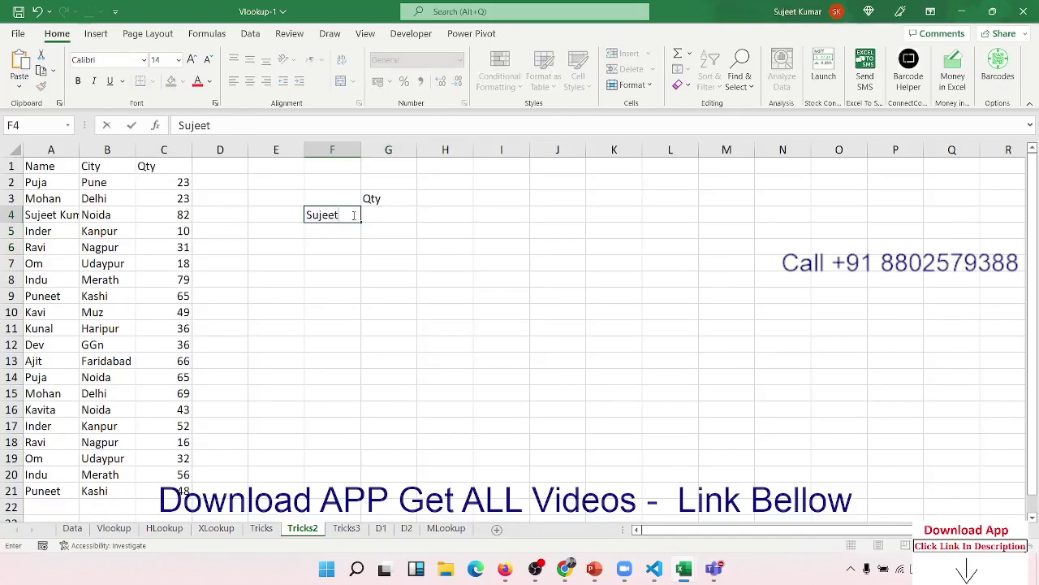
key("Tab")
left_click(68, 218)
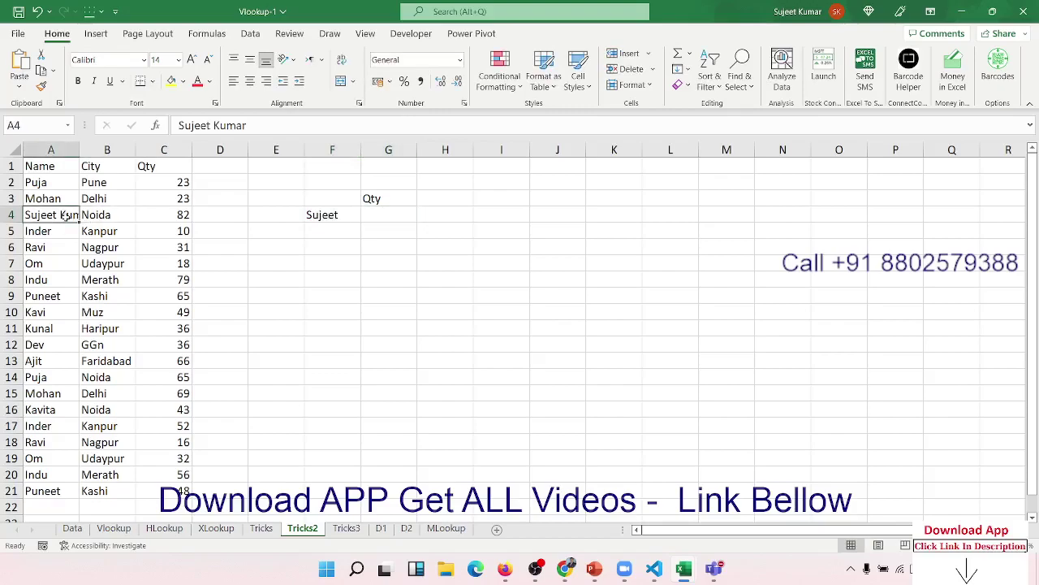
Enter =VLOOKUP(F4,A1:C21,3,0) in G4, which returns #N/A
left_click(367, 214)
type("=")
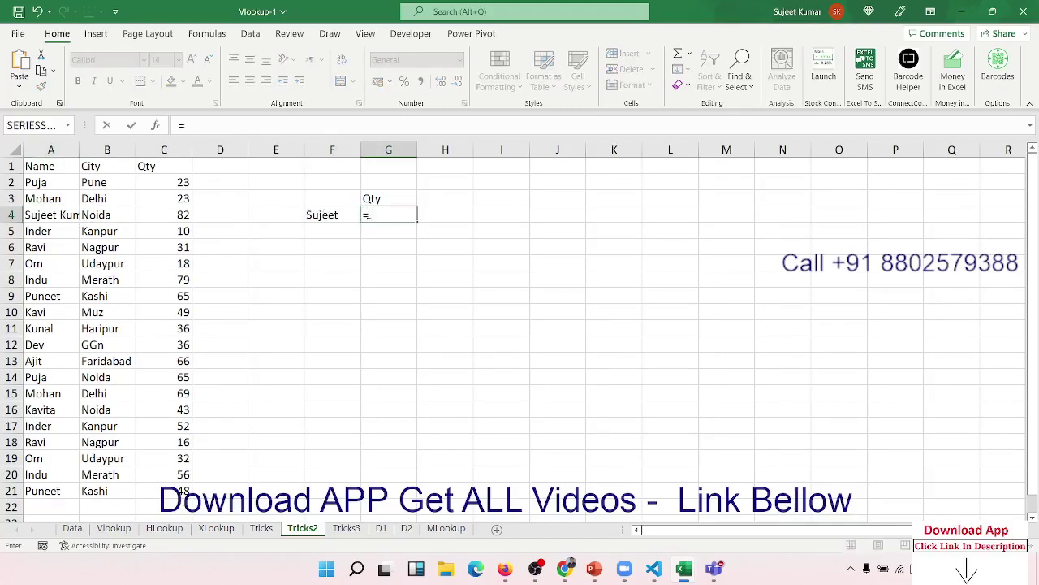
type("vl")
key("Tab")
key("Left")
type("&")
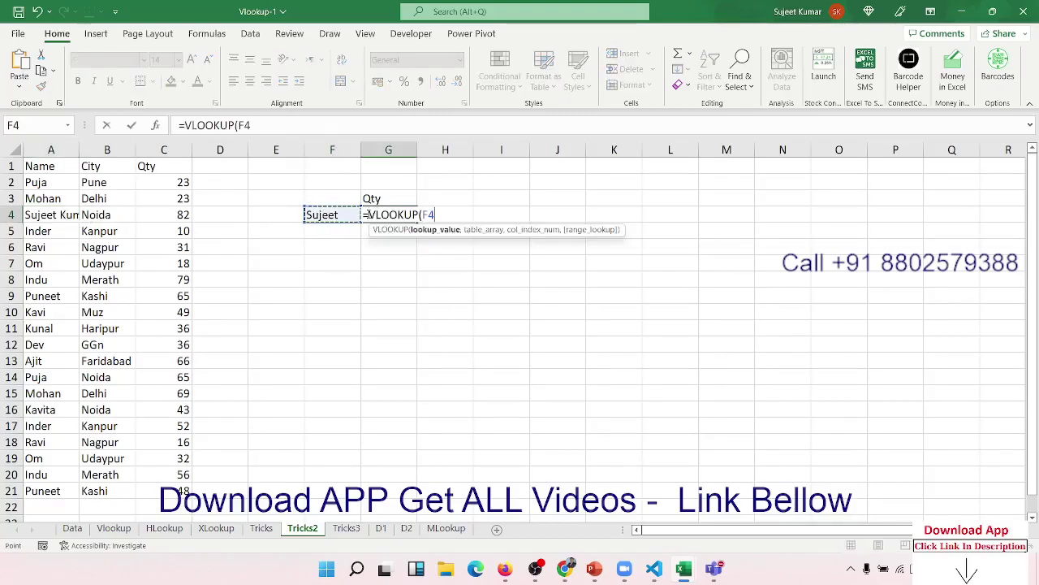
key("BackSpace")
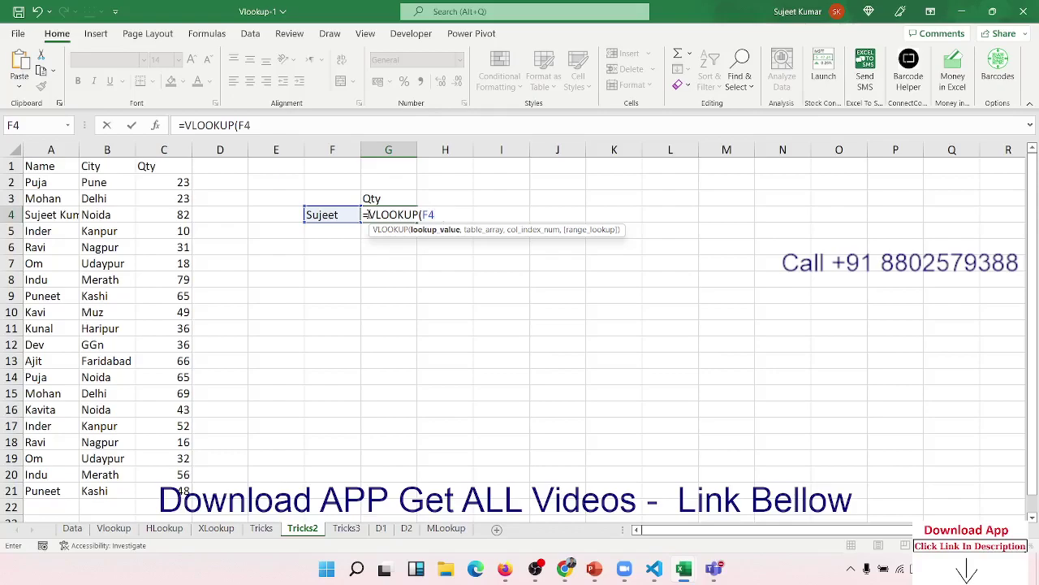
type(",")
key("Left")
key("Left")
key("Left")
key("Left")
key("Up")
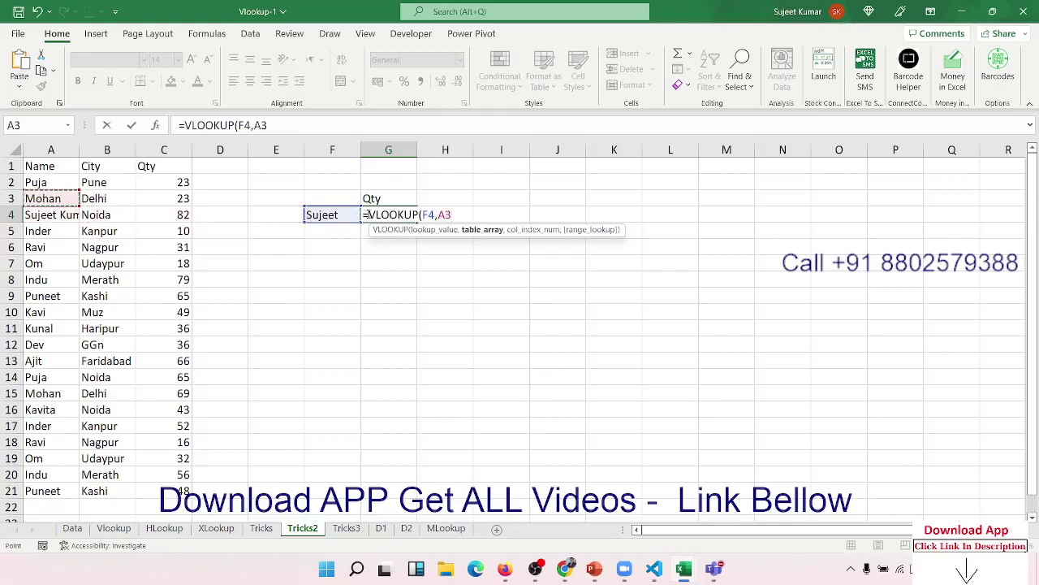
key("Up")
key("Up")
key("ctrl+shift+Right")
key("ctrl+shift+Down")
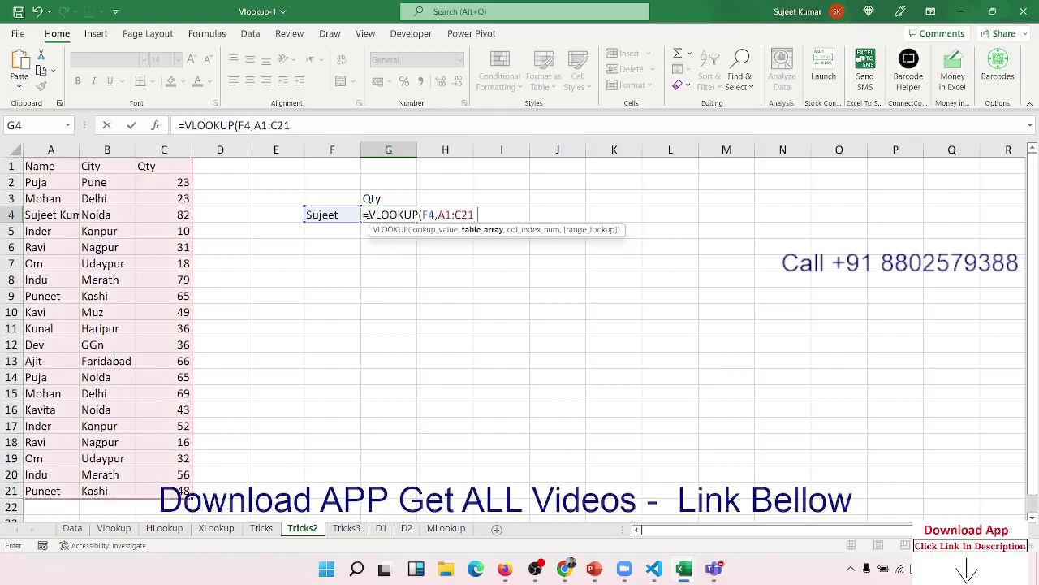
type(",3")
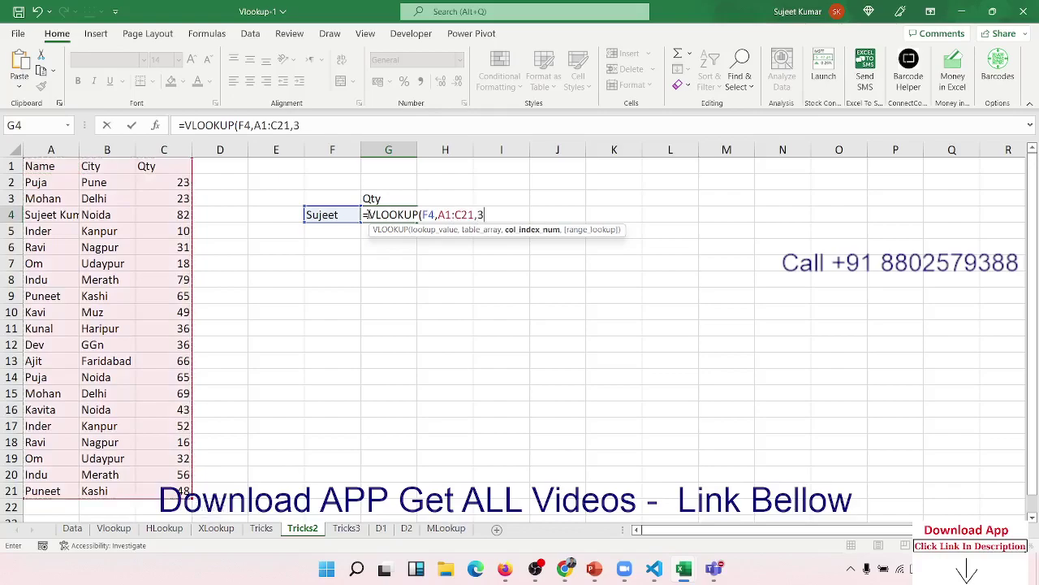
type(",0")
key("Return")
Check G4's formula and begin editing the search name in F4
key("Up")
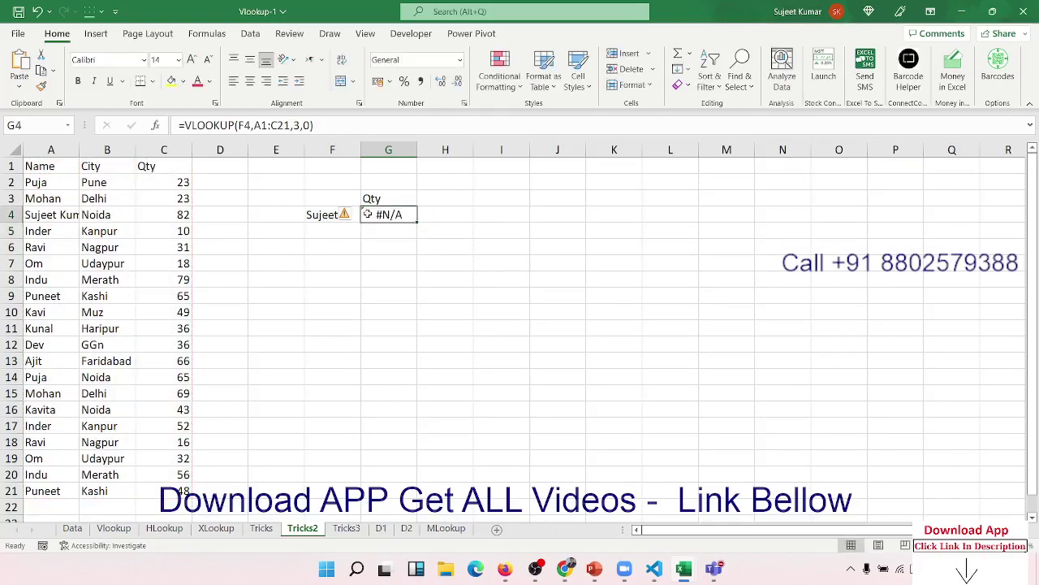
key("Left")
key("F2")
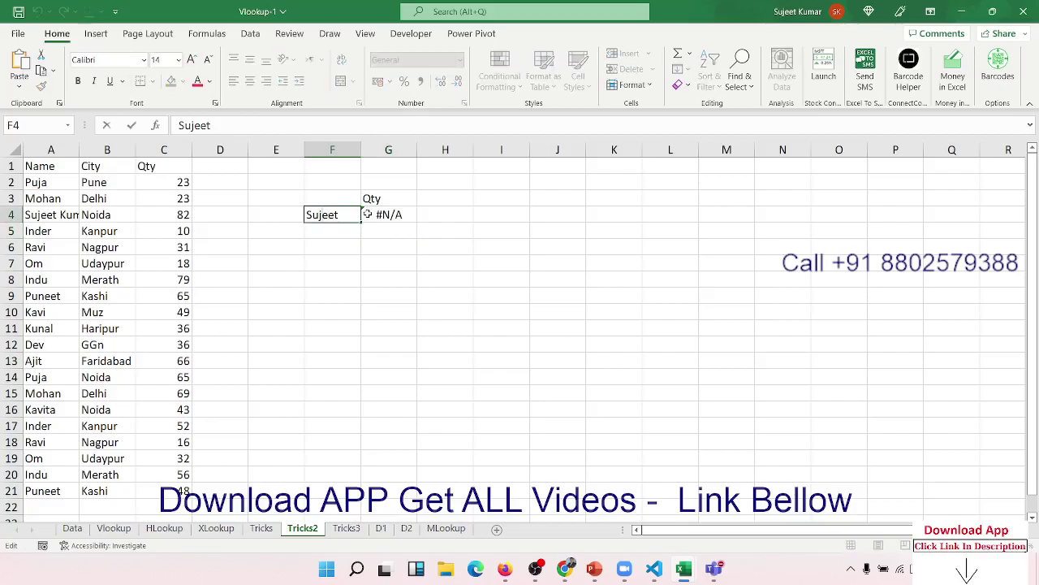
Enter the wildcard searches *Sujeet*, *Sujeet and Sujeet* in F4:F6
type("*")
type("*")
key("Return")
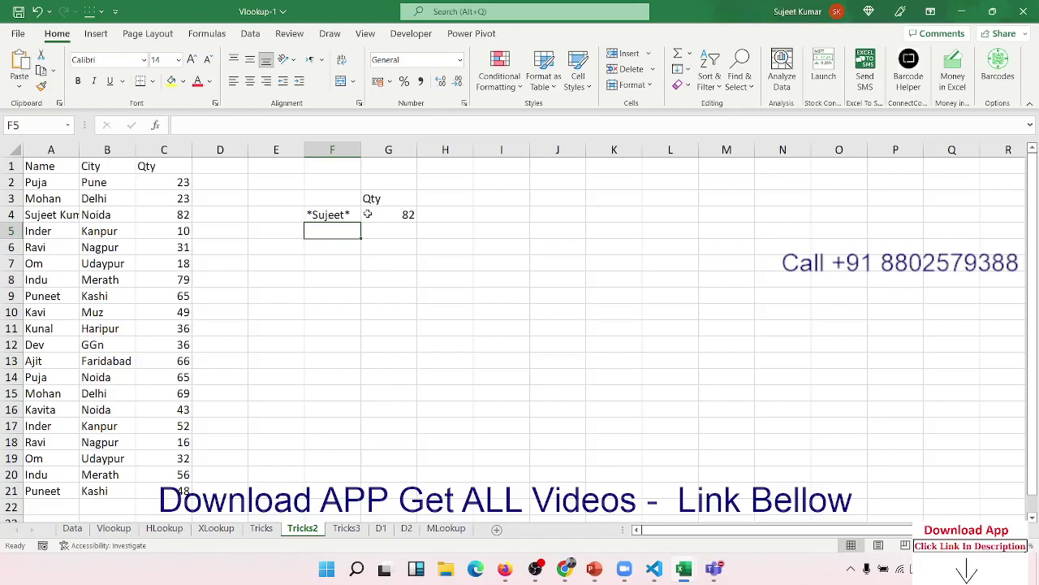
type("*")
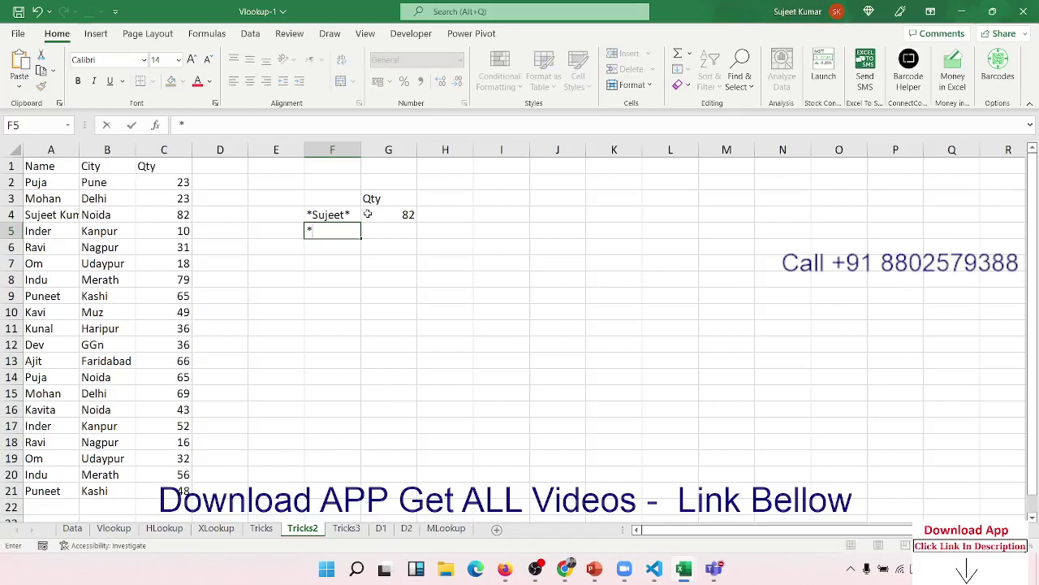
type("Sujeet")
key("BackSpace")
key("Return")
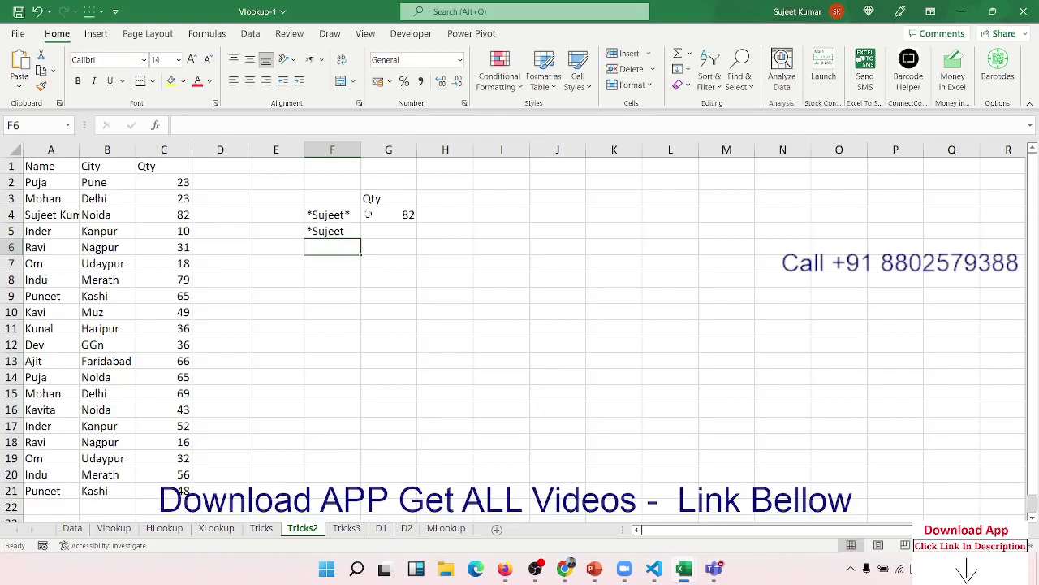
type("Suje")
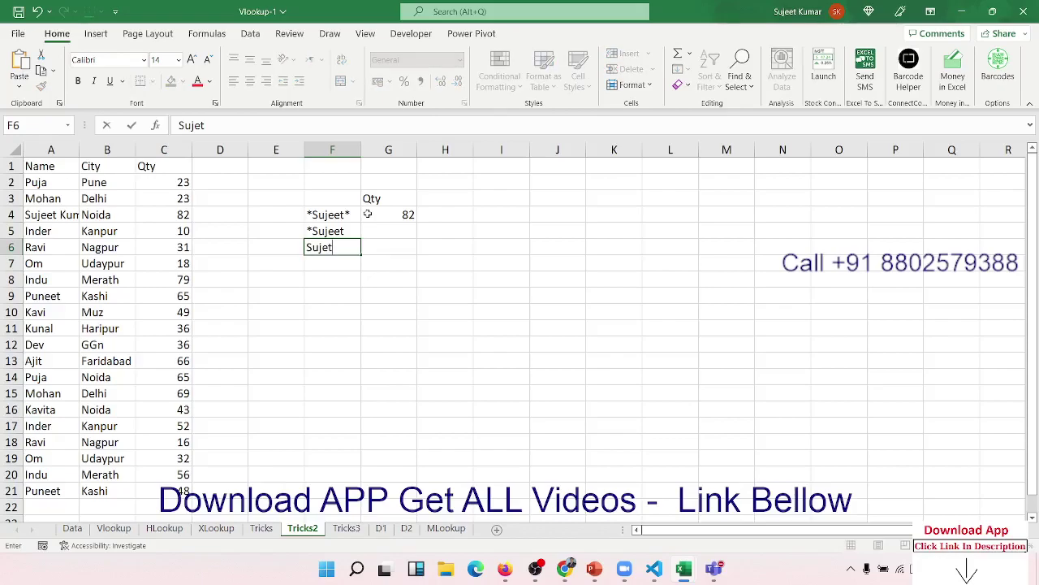
type("et")
type("*")
key("Return")
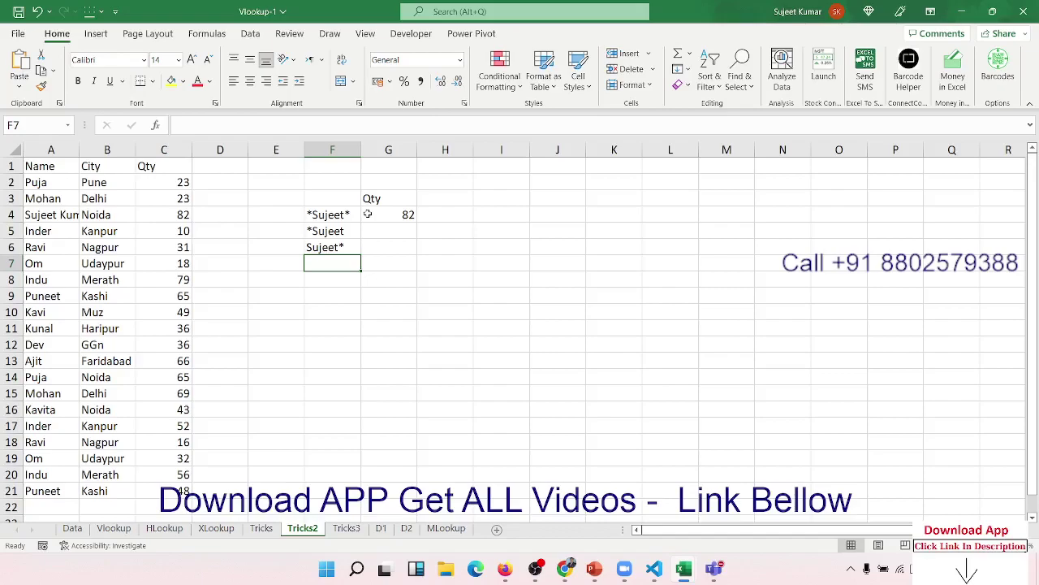
Fill the VLOOKUP down into G5 and G6, giving 82 for G6 and #N/A for G5
key("Up")
key("Up")
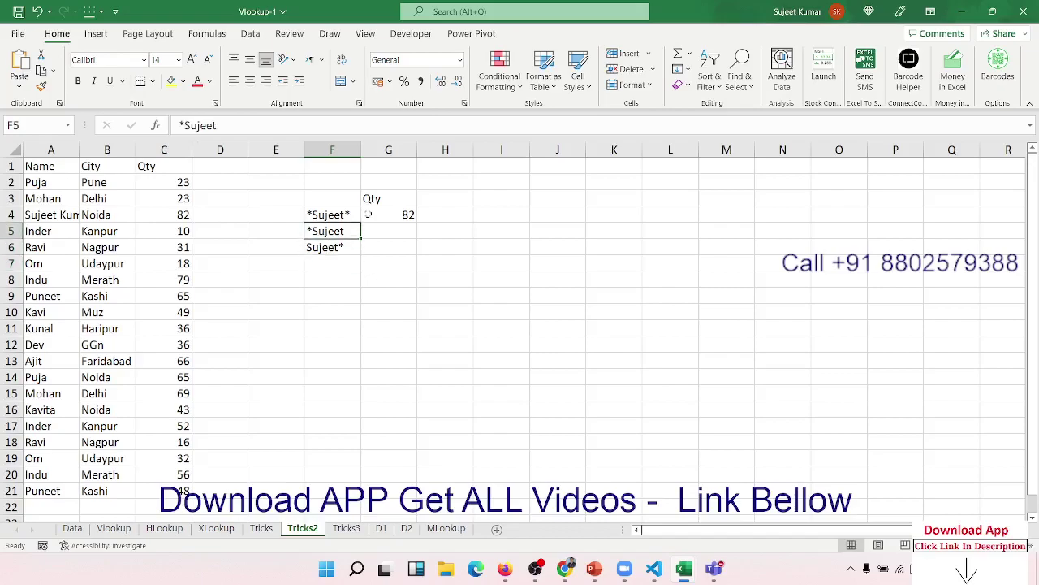
key("Right")
key("ctrl+d")
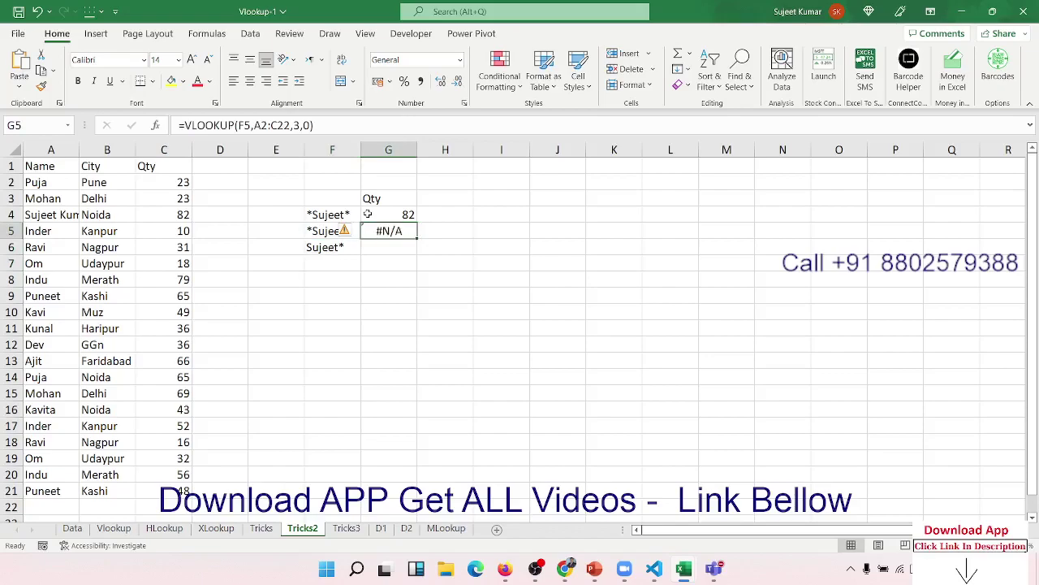
key("Left")
key("Left")
key("Left")
key("Left")
key("Left")
key("Left")
key("Up")
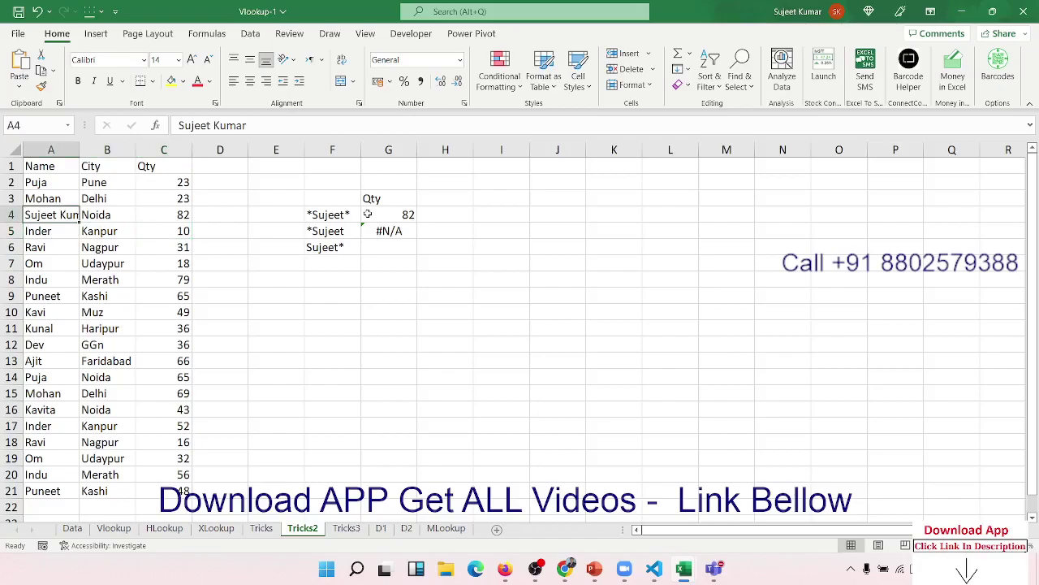
key("Right")
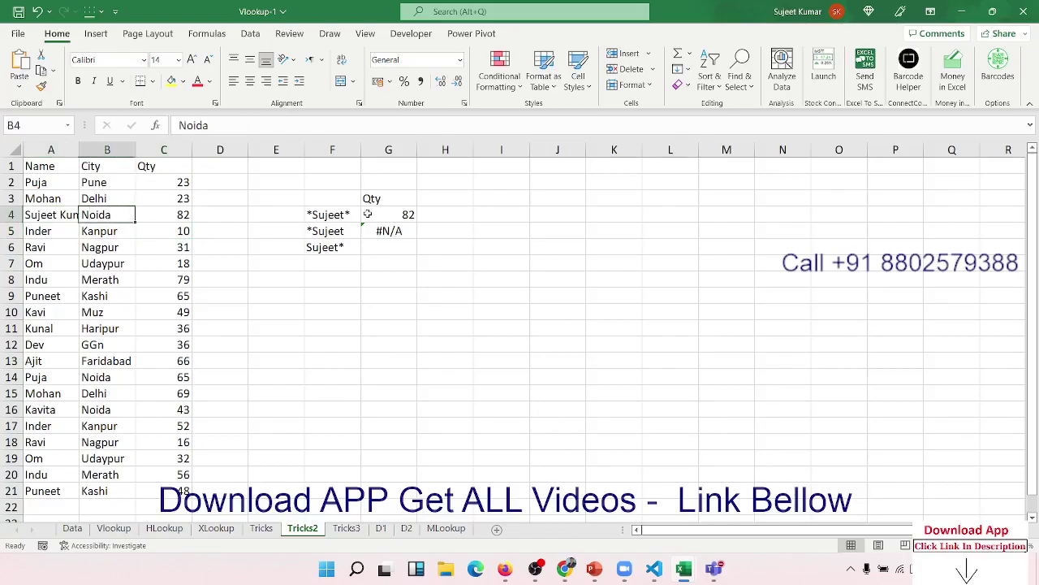
key("Right")
key("Right")
key("Right")
key("Right")
key("Down")
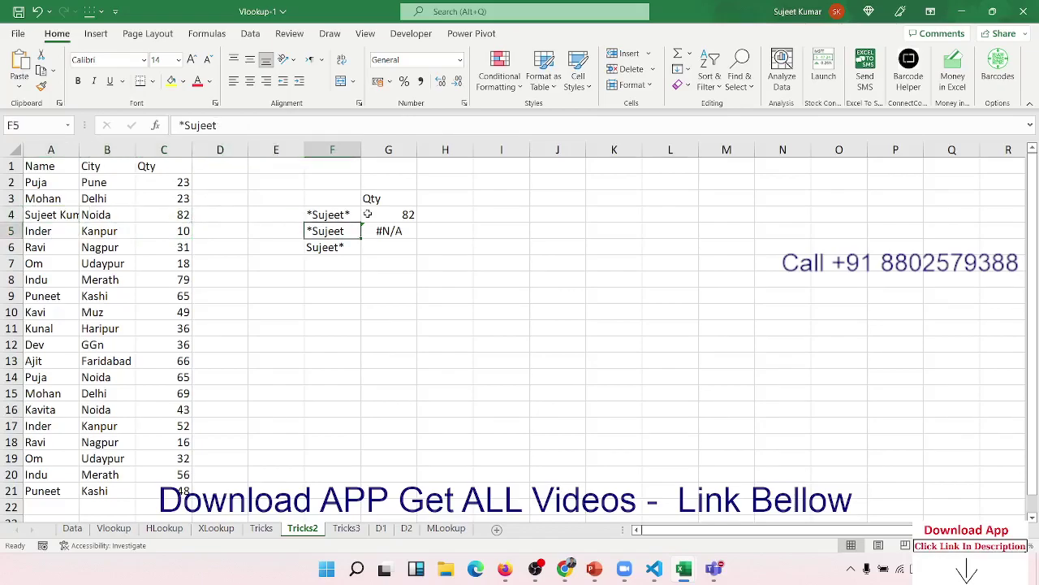
key("Right")
key("Down")
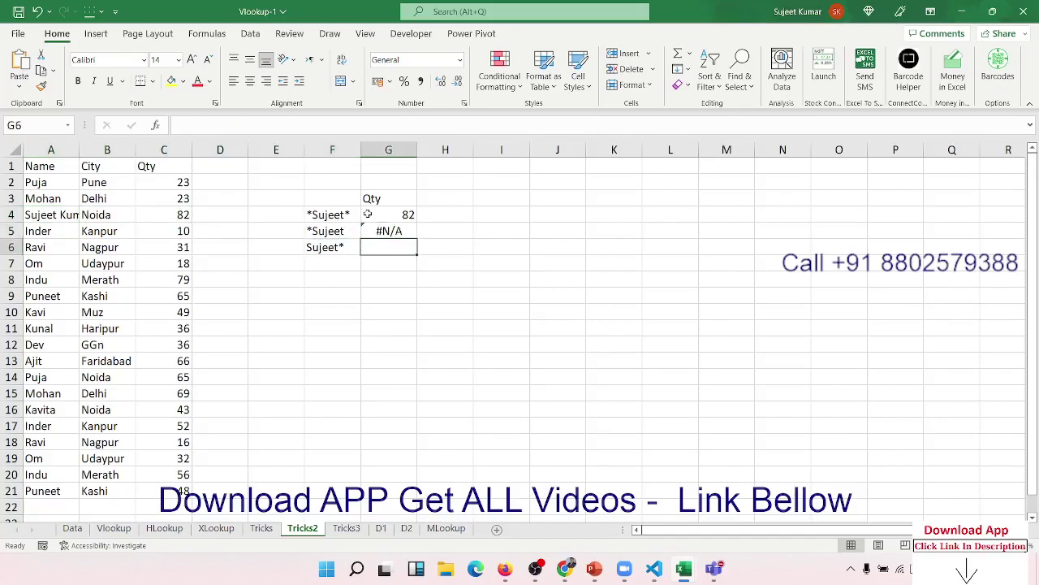
key("ctrl+d")
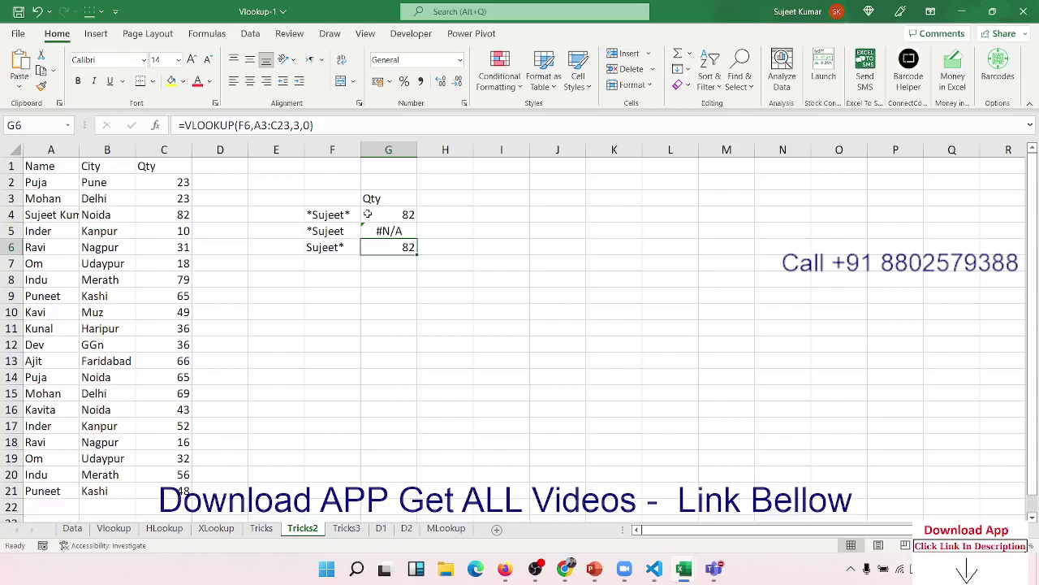
On Tricks3, review the existing TEXTJOIN in G3 and the Name and Qty columns
left_click(341, 529)
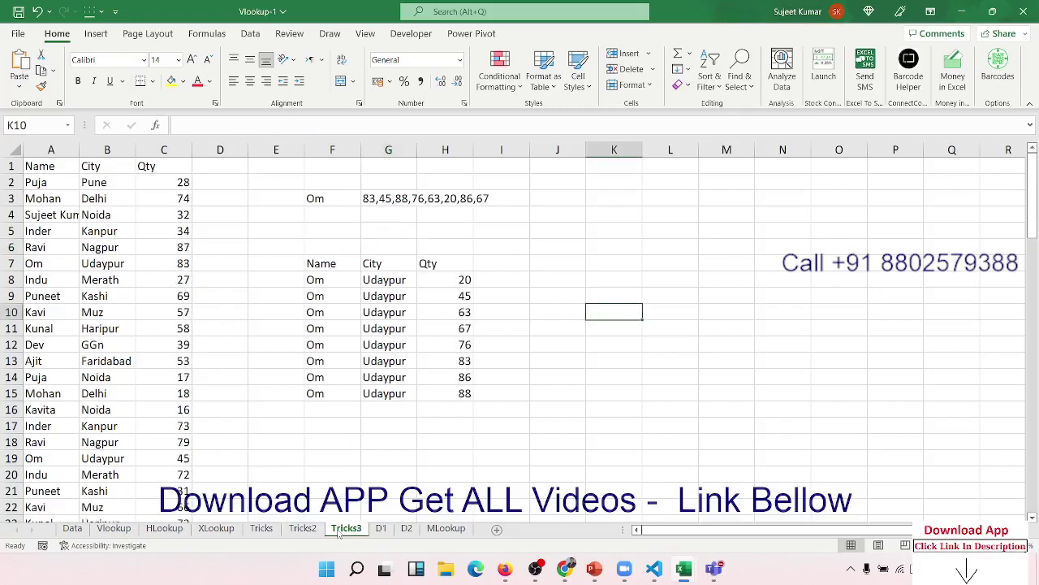
left_click(368, 204)
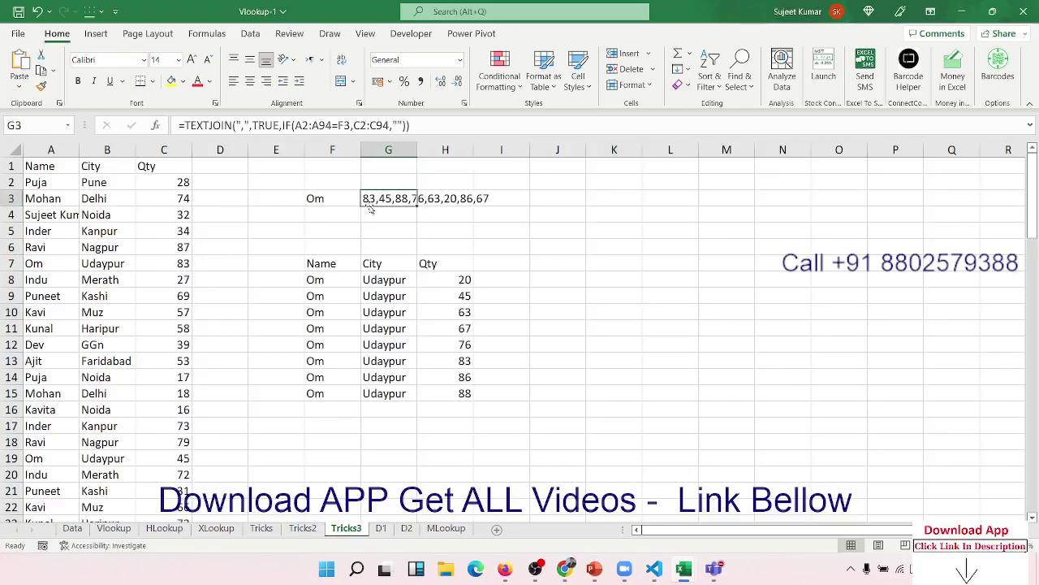
left_click(179, 246)
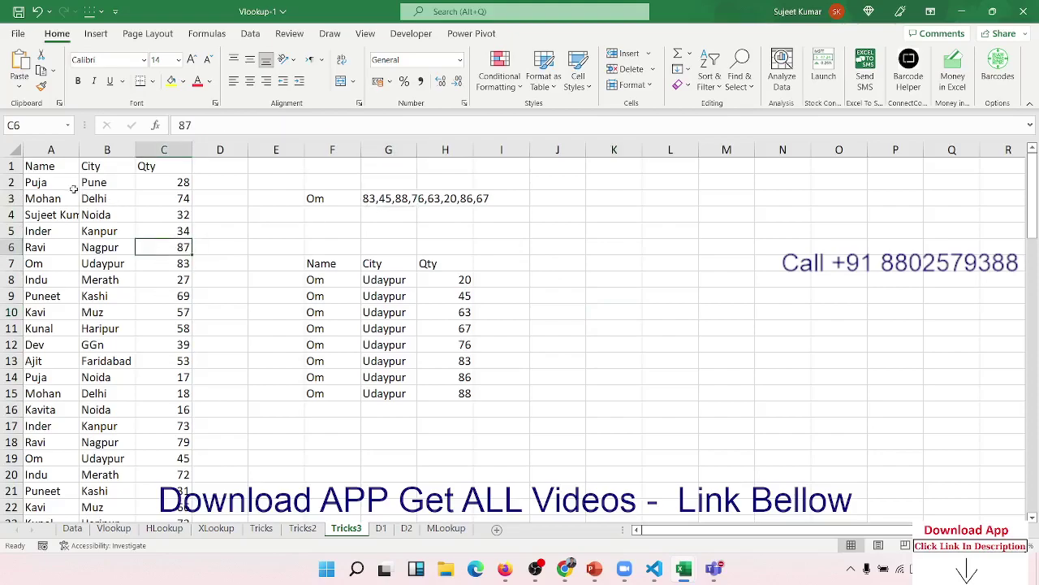
left_click(59, 182)
left_click_drag(59, 183, 55, 445)
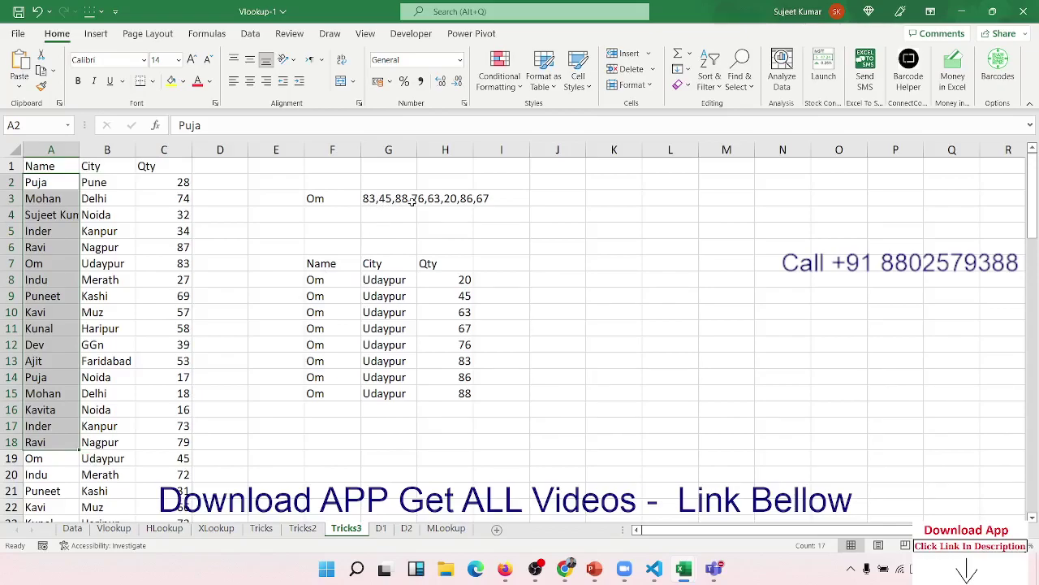
left_click(398, 202)
Clear G3 and start a TEXTJOIN with a comma delimiter, ignoring empties, and an IF over A1:A94
key("Delete")
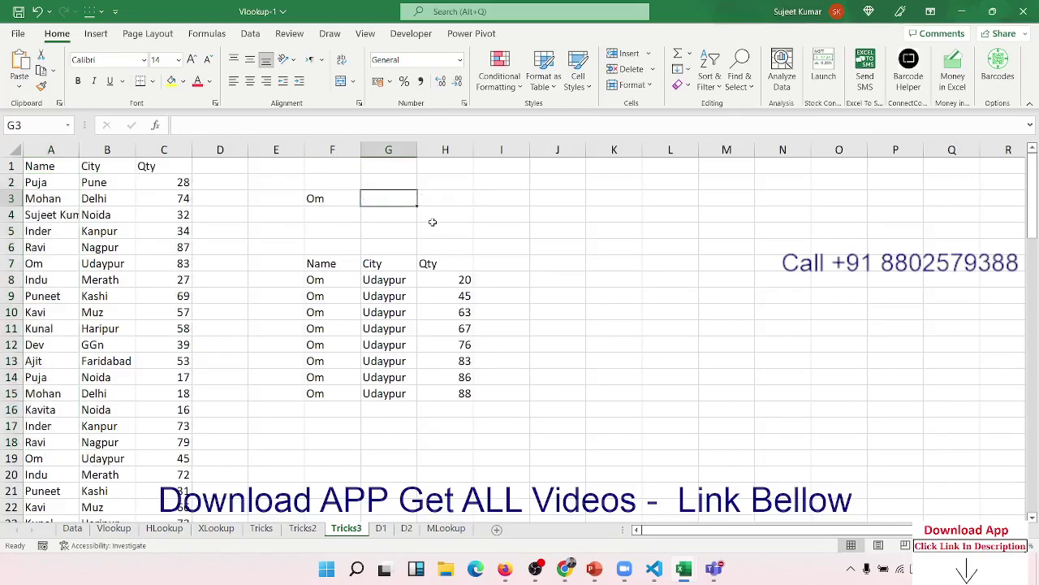
type("=")
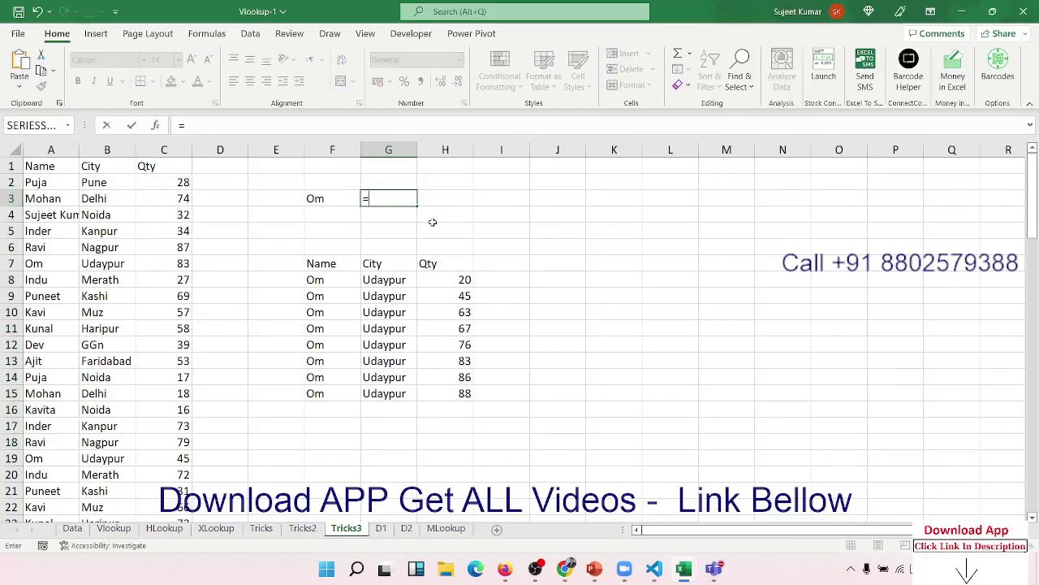
type("te")
key("Down")
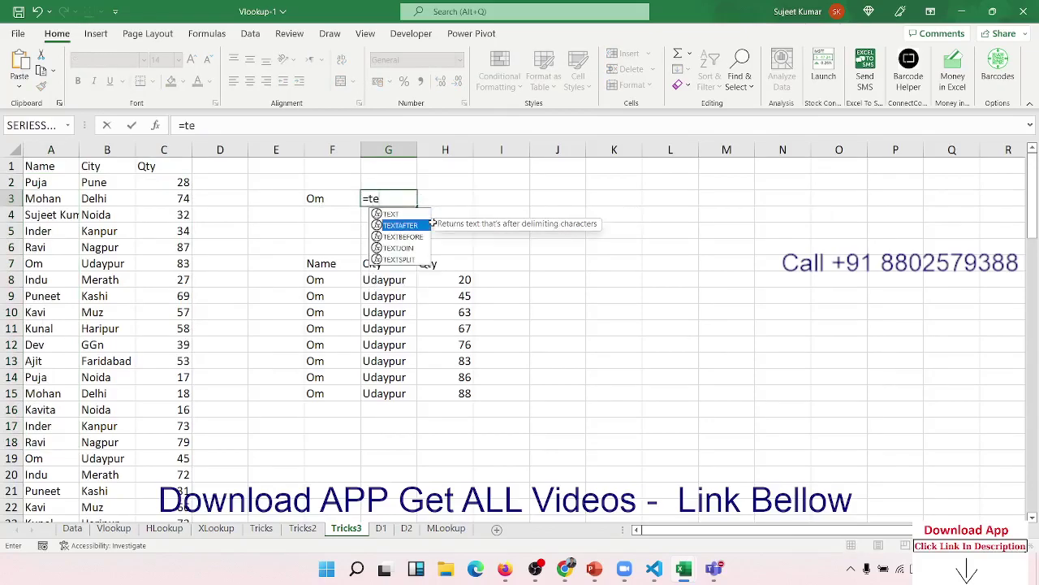
key("Down")
key("Down")
key("Tab")
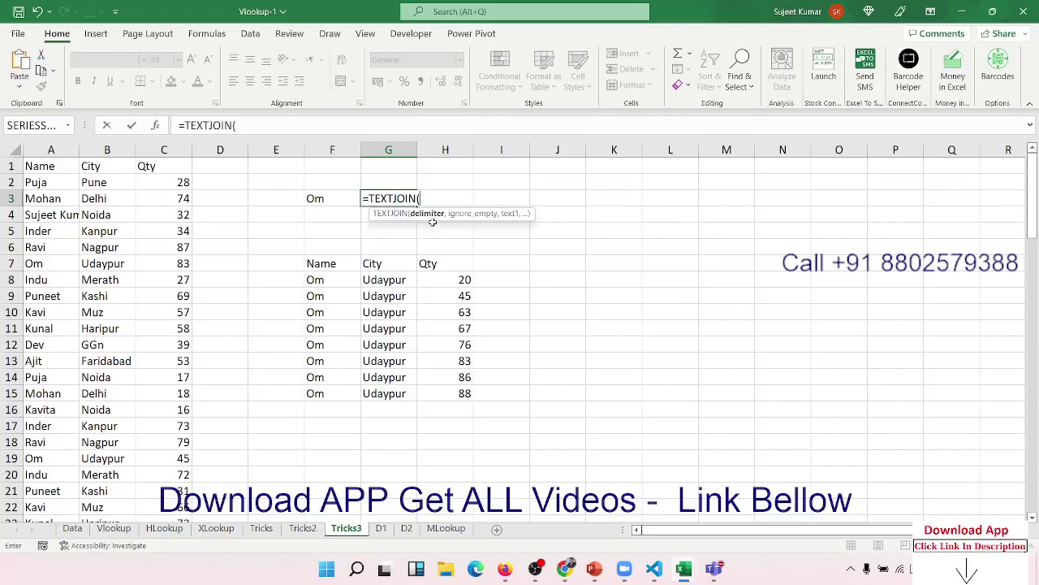
type("\",\",")
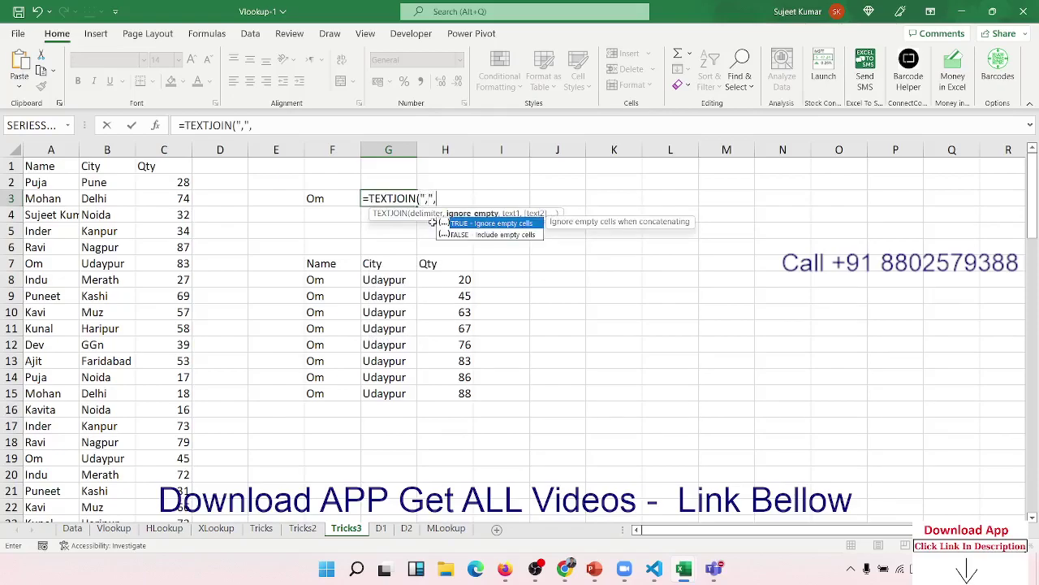
key("Down")
key("Up")
key("Tab")
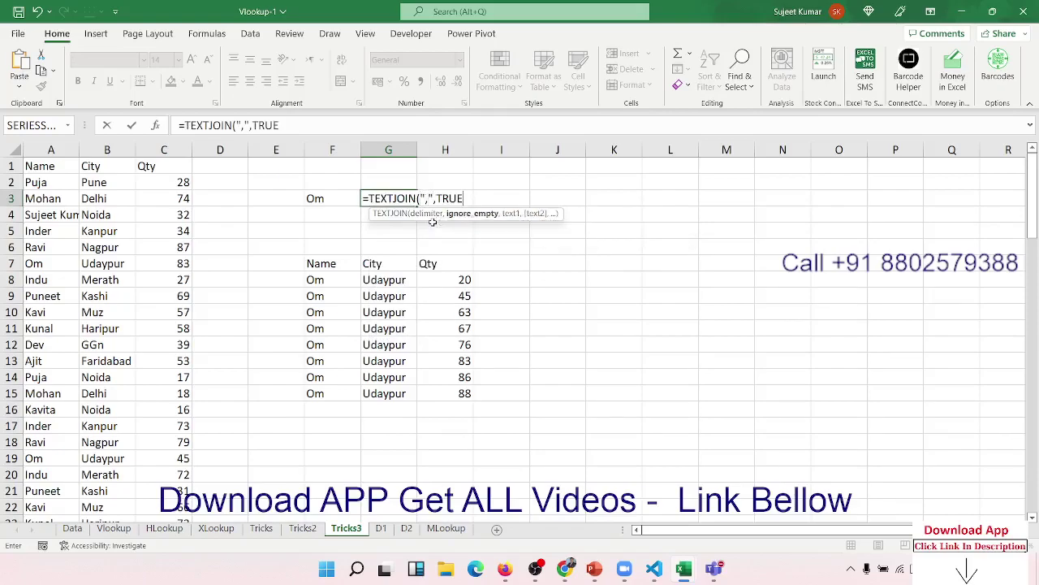
type(",if")
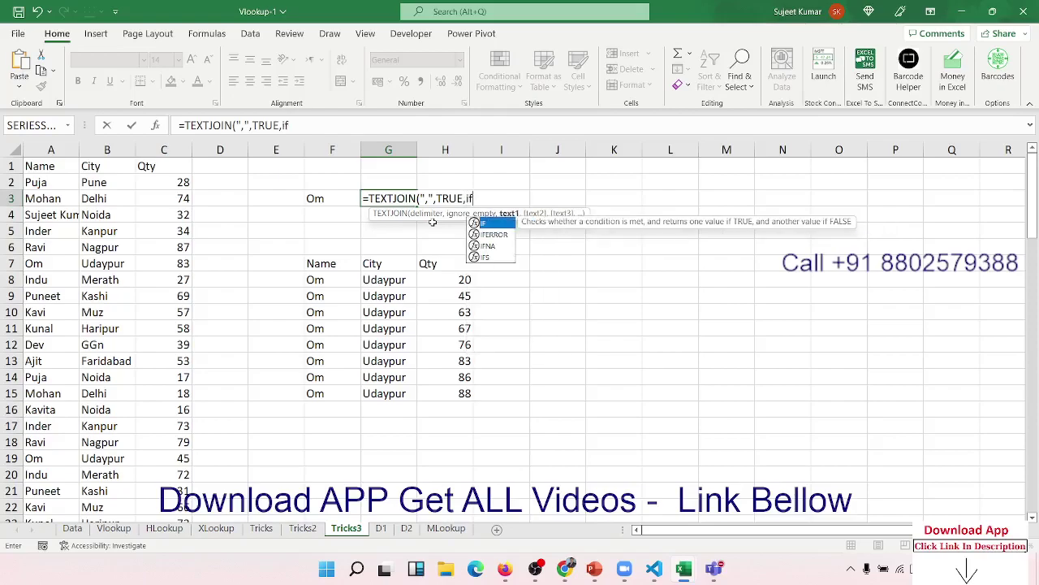
key("Tab")
left_click(63, 183)
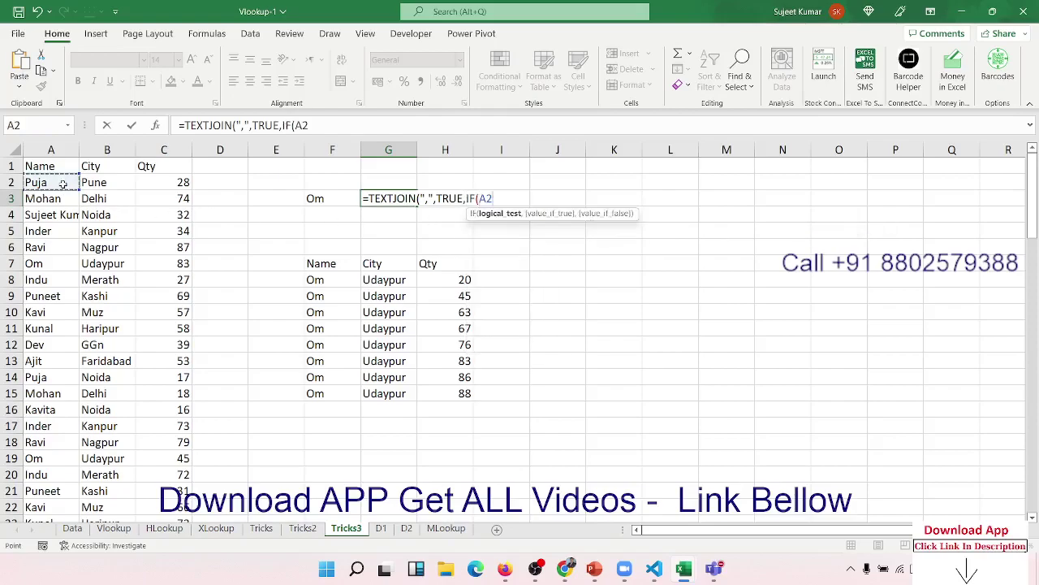
key("Up")
key("ctrl+shift+Down")
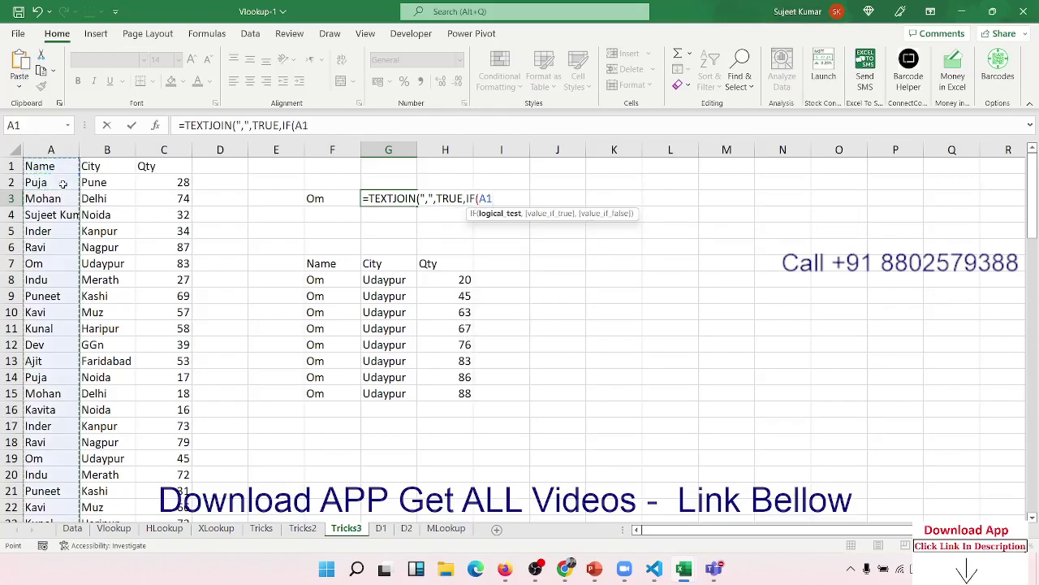
Complete the IF to match F3 and return C2:C94, listing Om's quantities 27,72,13,84,20,17,53,49
type(":A94=")
key("Up")
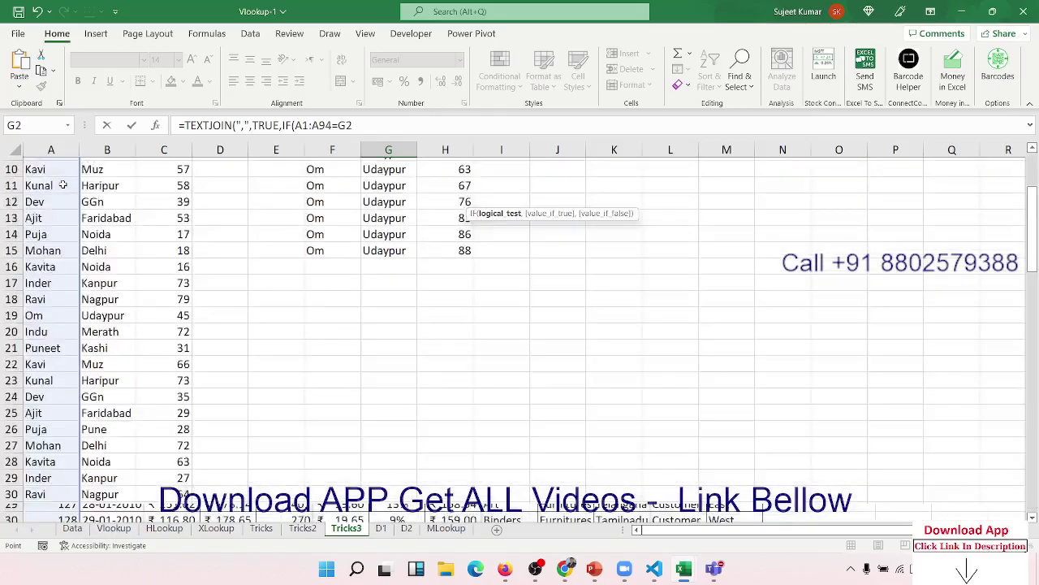
key("Up")
key("Left")
key("Down")
key("Down")
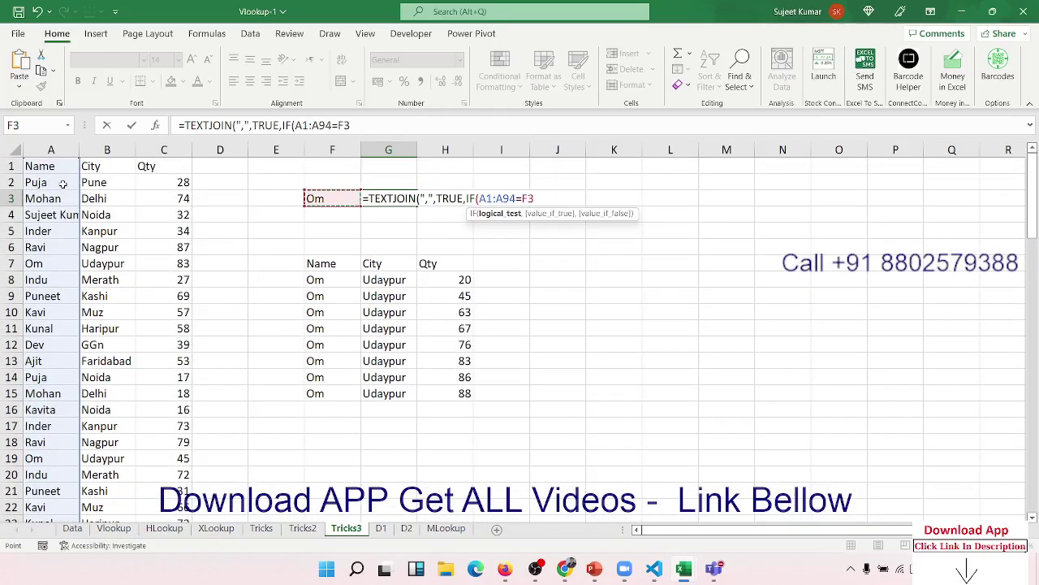
type(",")
key("Left")
key("Left")
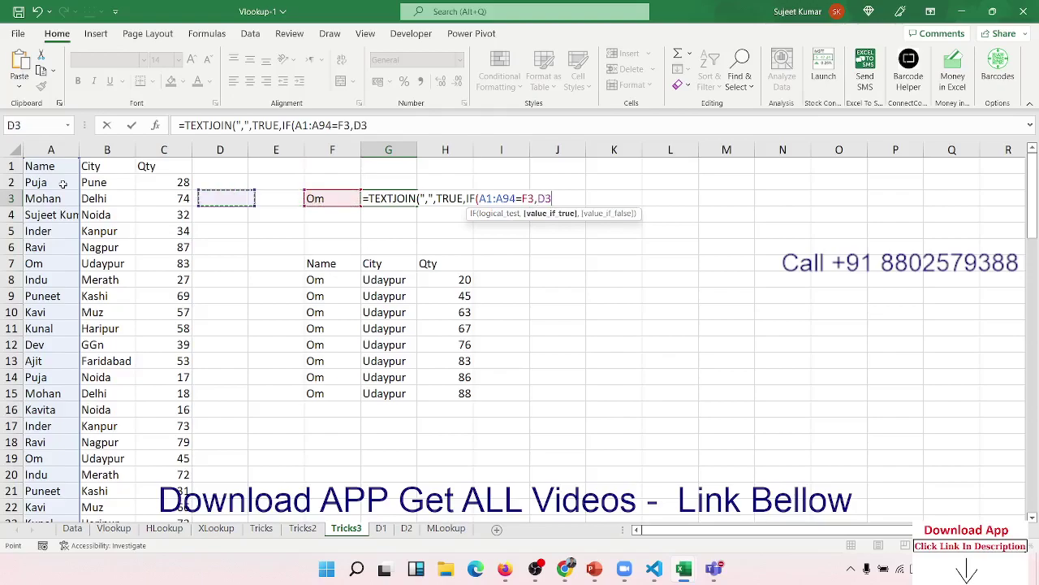
key("Left")
key("Left")
key("Up")
key("ctrl+shift+Down")
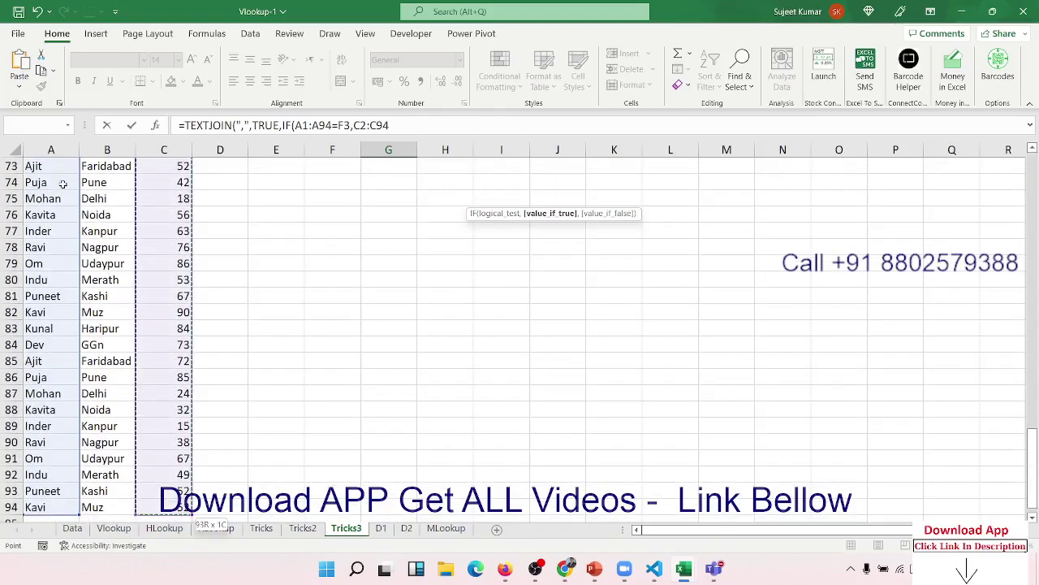
type(",")
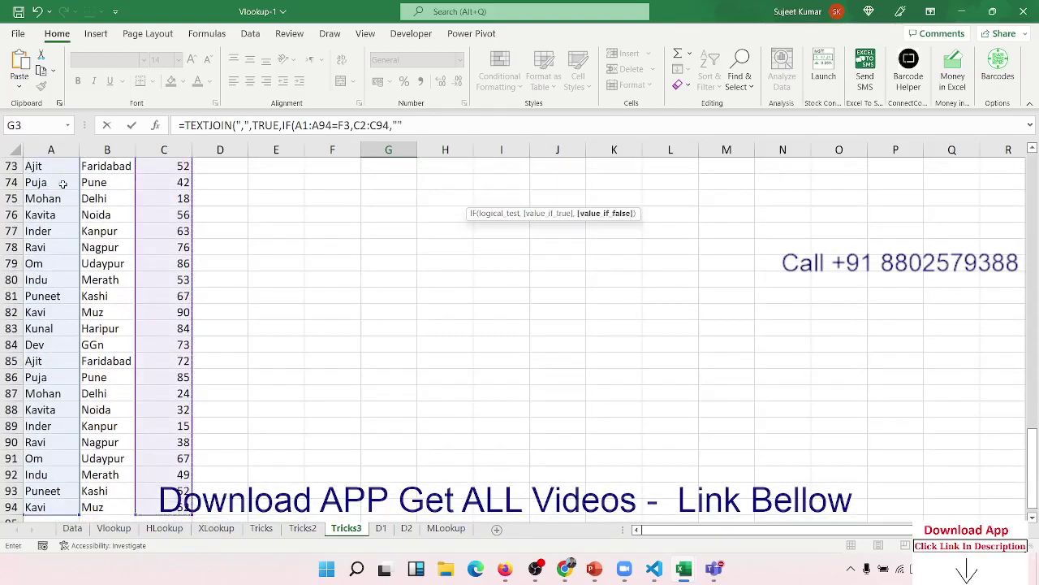
type(")")
key("Return")
key("Return")
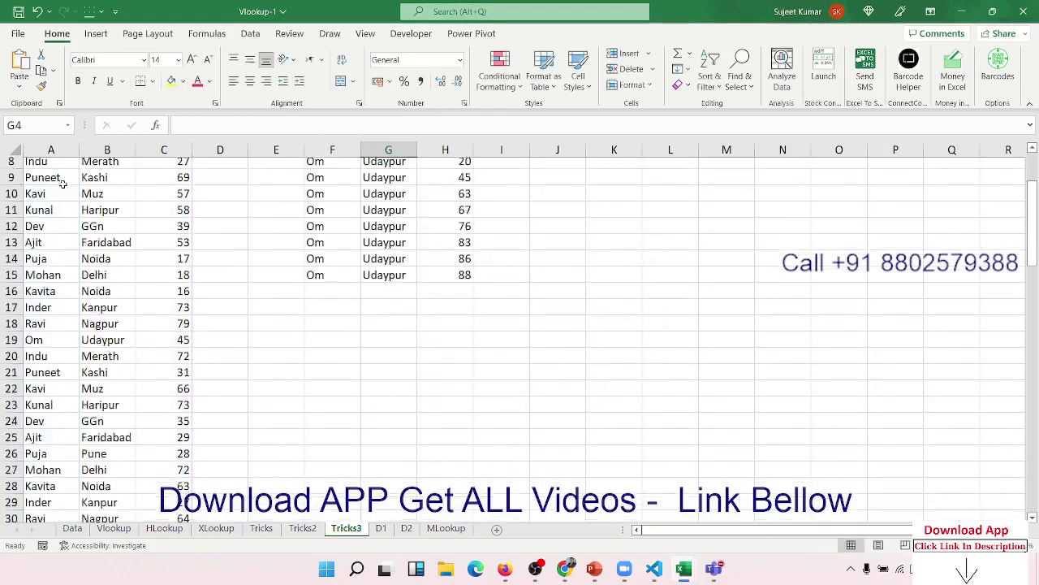
scroll(63, 184, "up", 2)
key("Up")
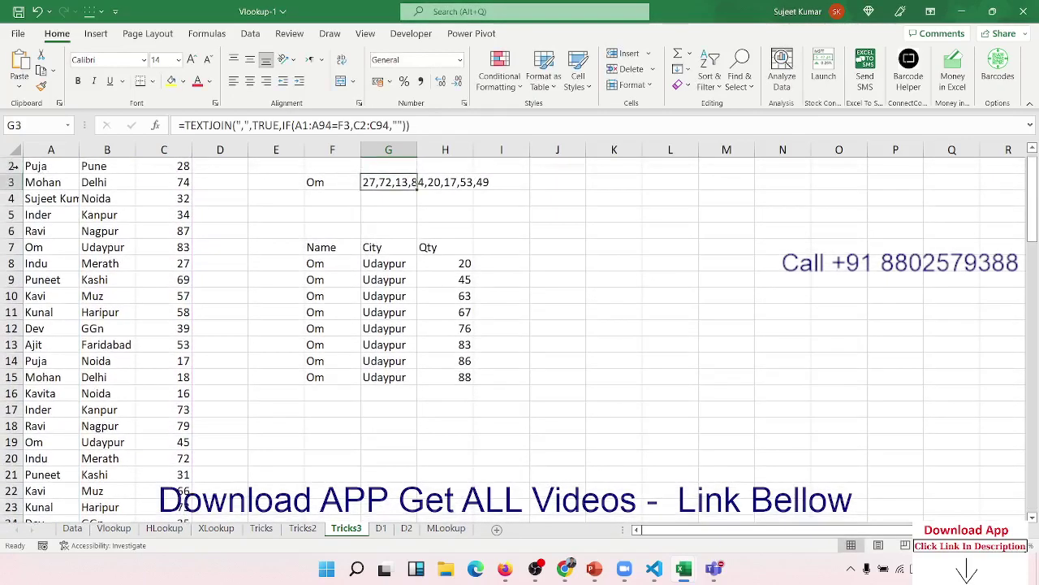
left_click(207, 33)
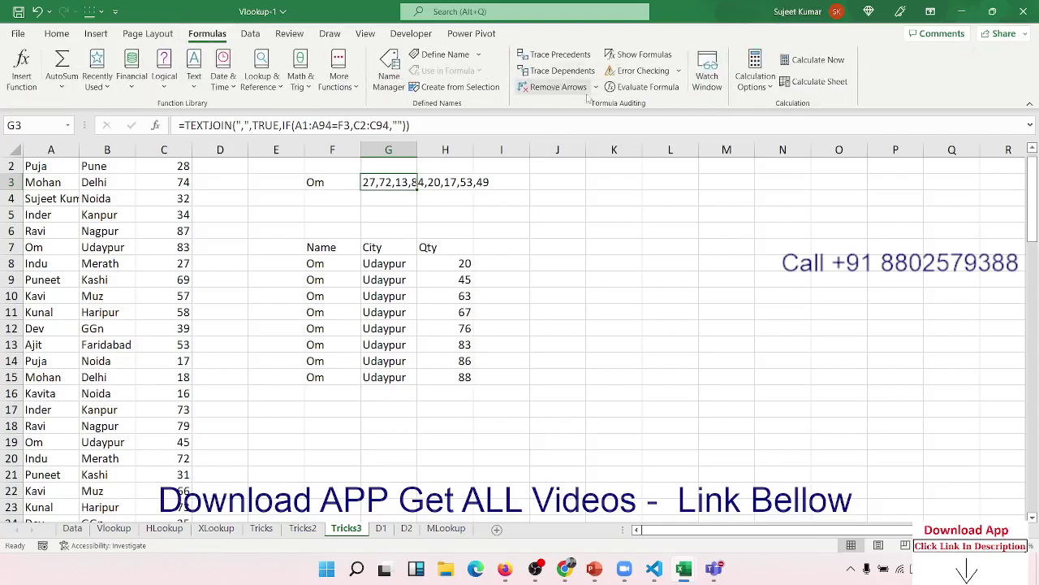
left_click(642, 86)
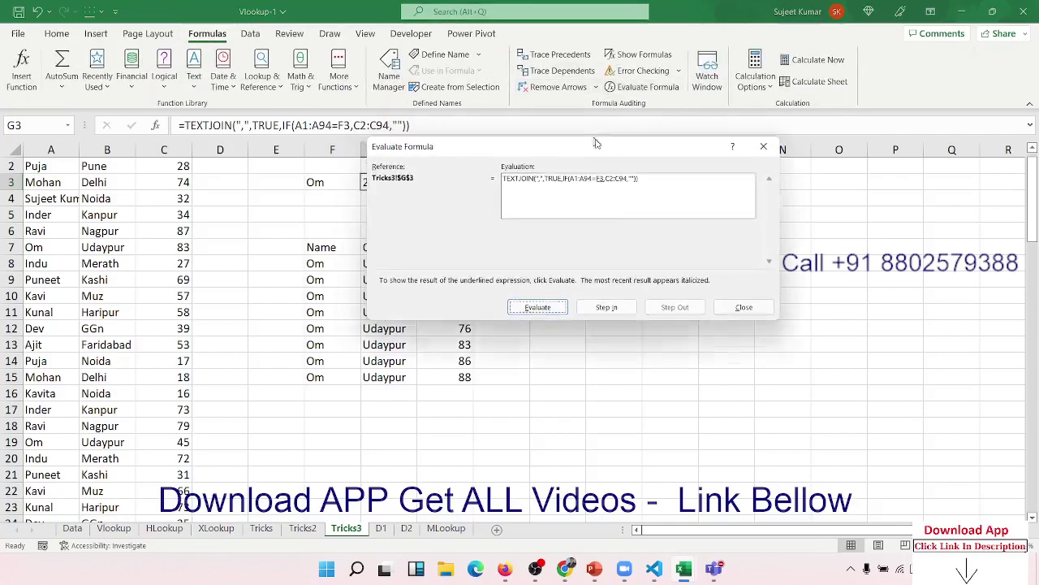
left_click_drag(596, 143, 639, 213)
left_click(581, 376)
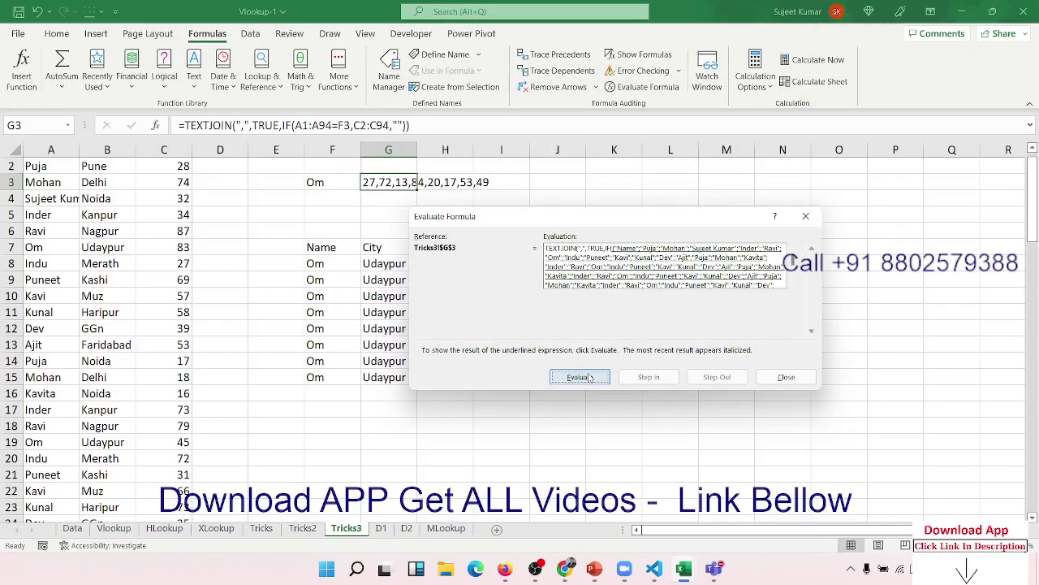
left_click(591, 378)
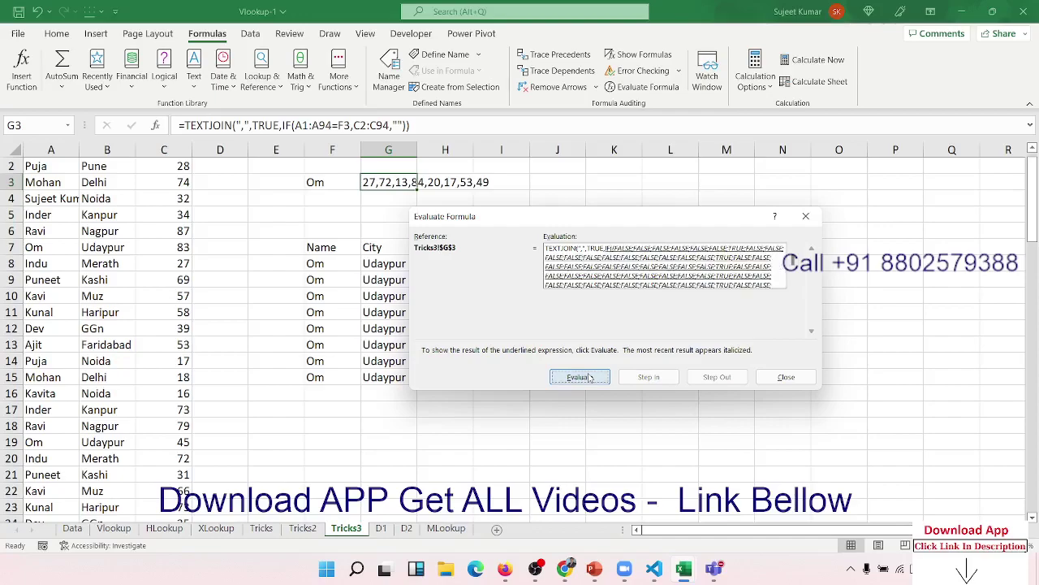
left_click(591, 377)
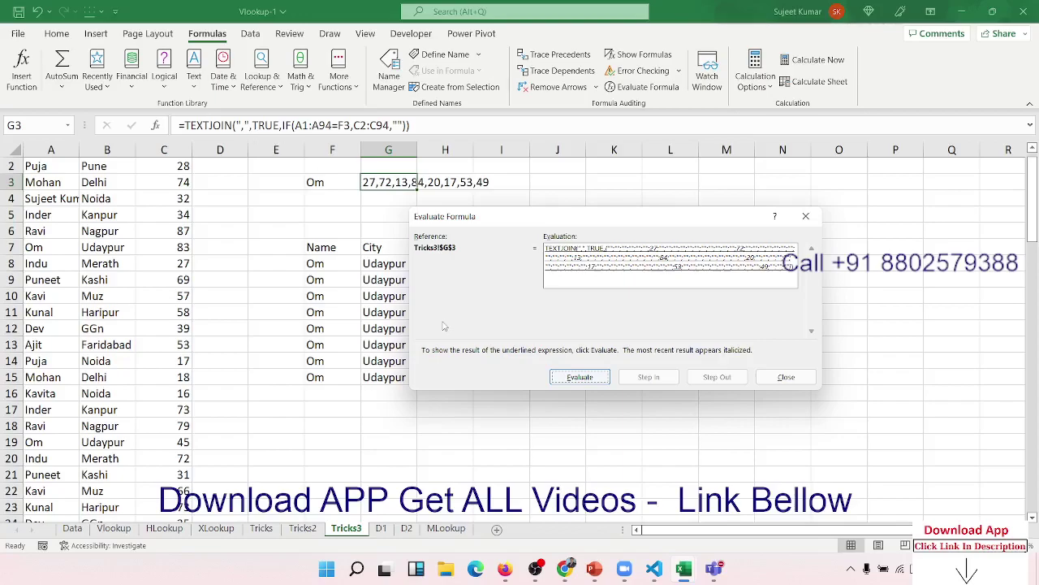
left_click(586, 378)
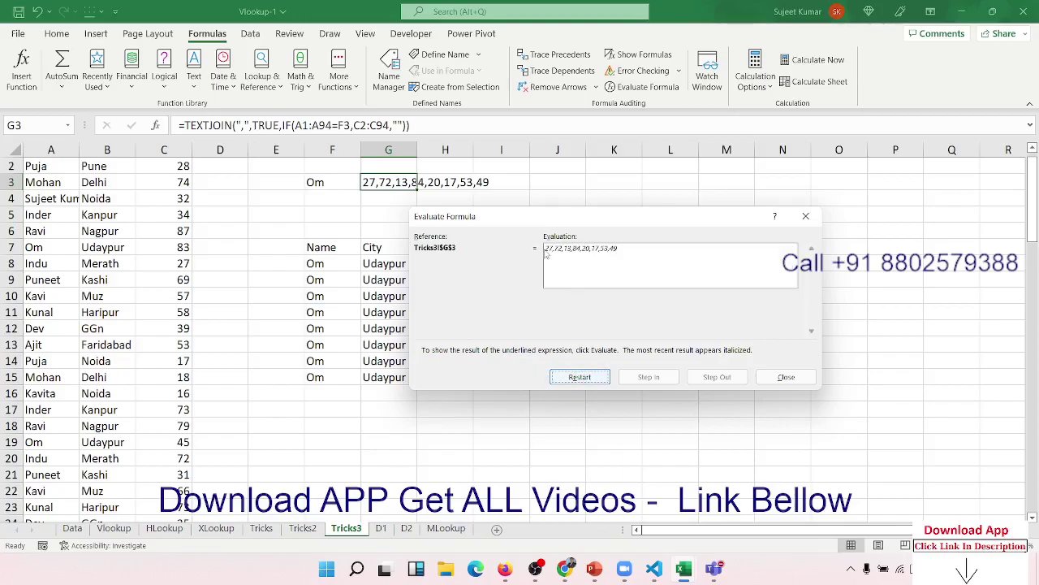
left_click(786, 376)
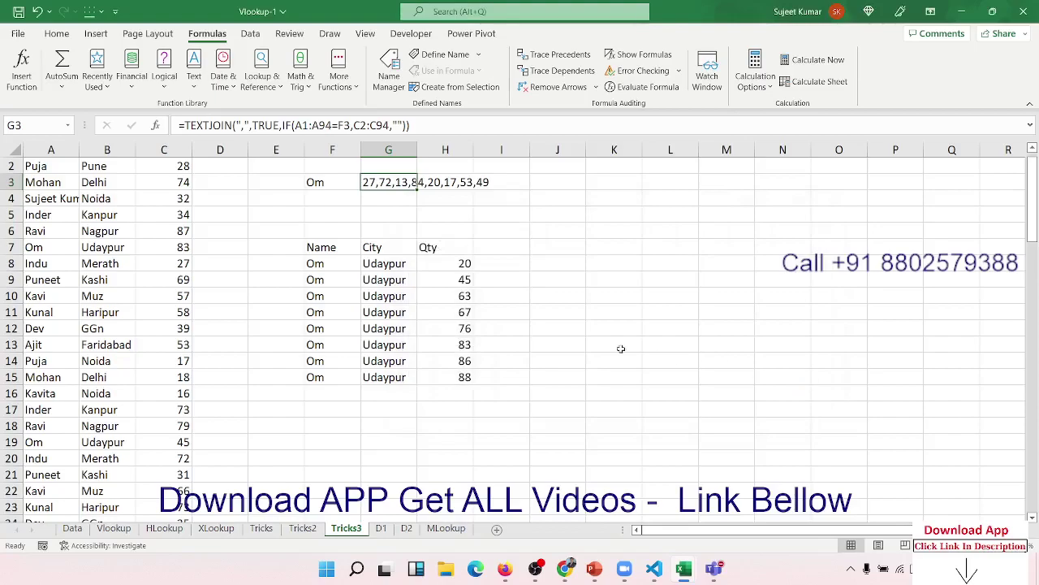
key("Down")
key("Down")
Clear the old sorted SORT/FILTER results in F8:H15
key("Down")
key("Down")
key("Left")
key("Right")
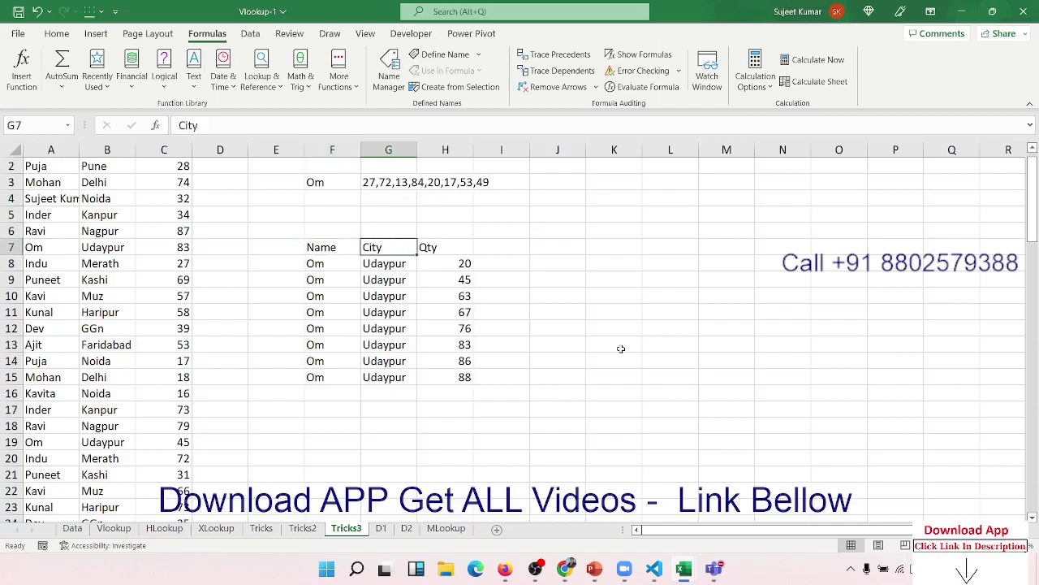
key("Up")
key("Up")
key("Up")
key("Up")
key("Down")
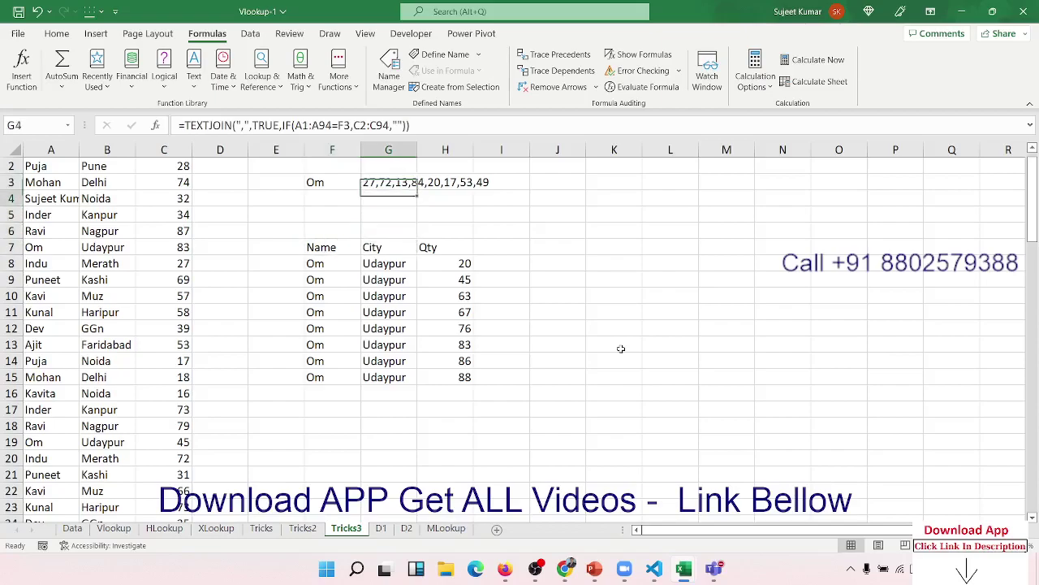
key("Down")
key("Up")
key("Up")
key("Up")
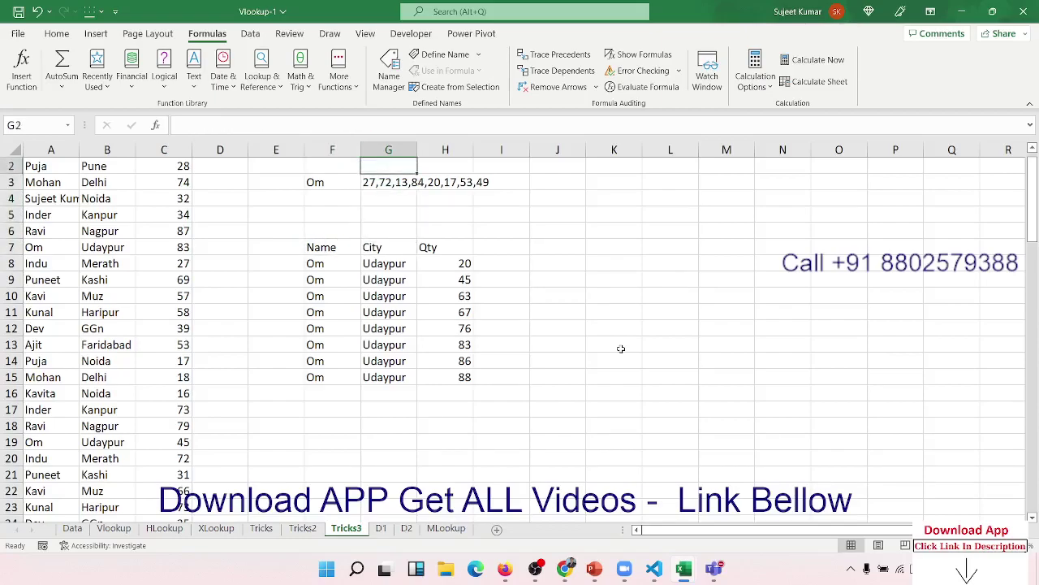
key("Left")
key("Left")
key("Left")
key("Left")
key("Left")
key("Down")
key("Right")
key("Right")
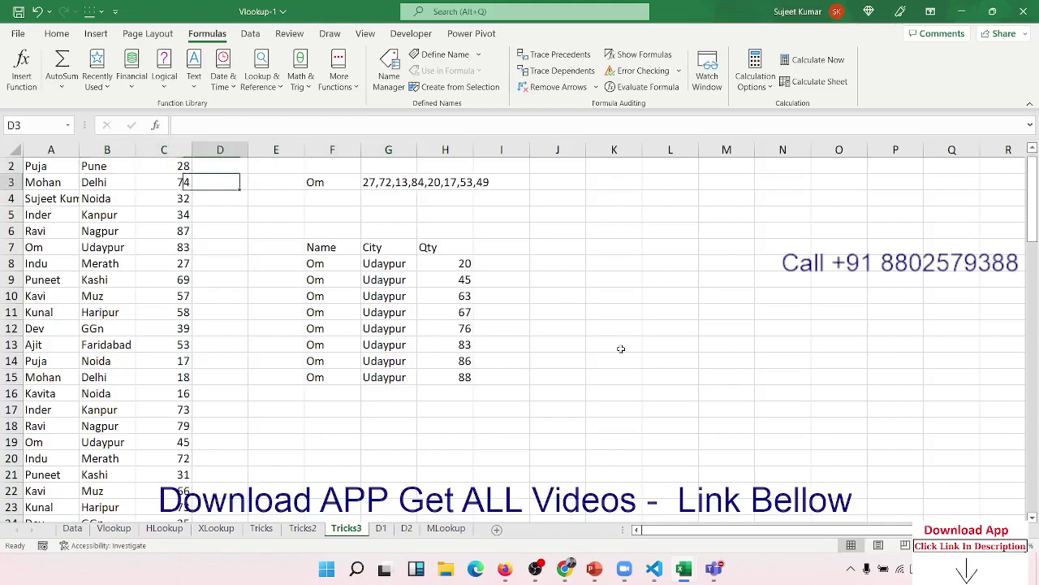
key("Right")
key("Right")
key("Right")
key("Right")
key("Down")
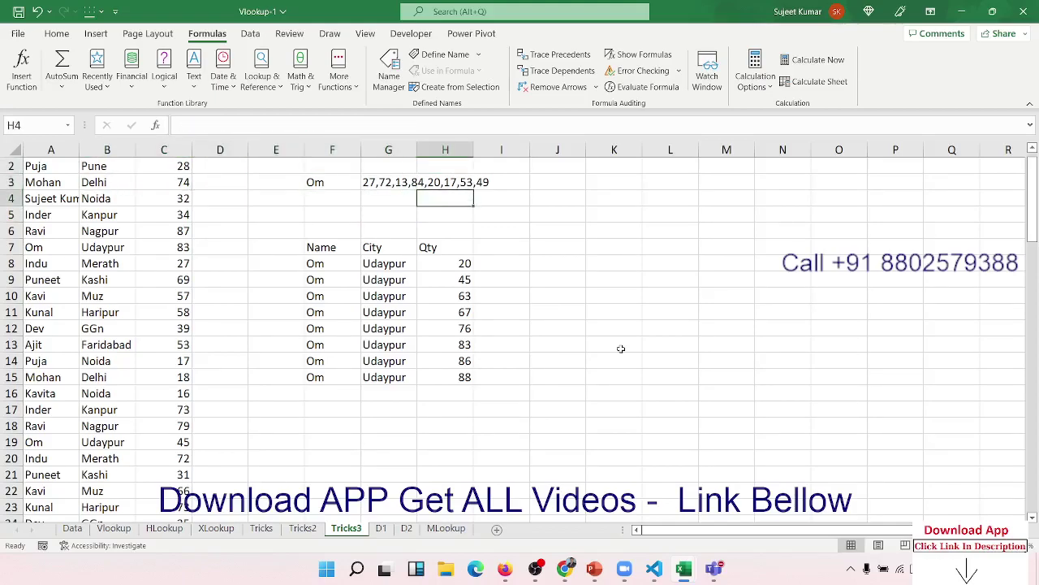
key("Down")
key("Down")
key("Down")
key("Down")
key("shift+Left")
key("shift+Left")
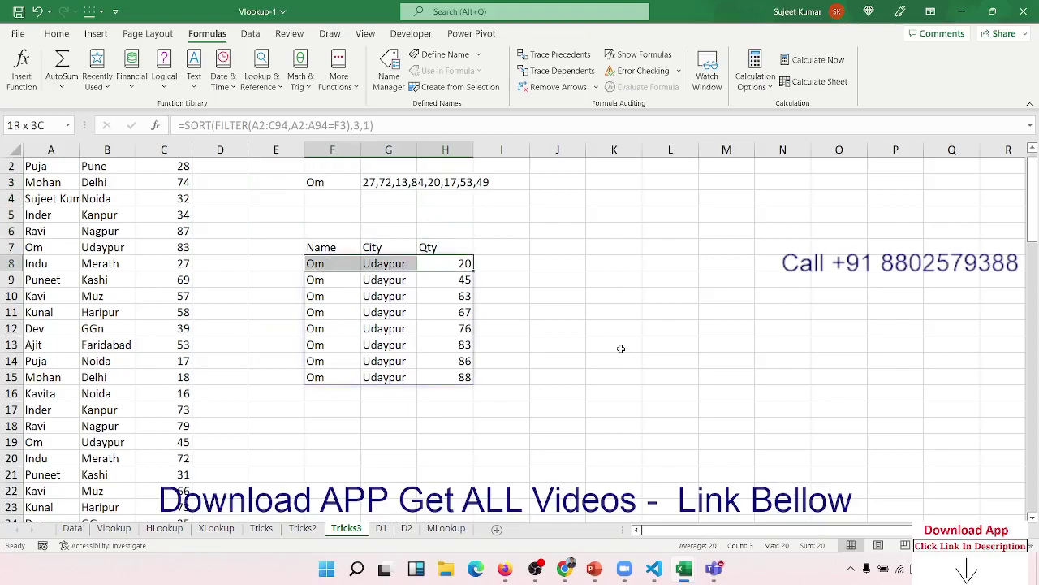
key("ctrl+shift+Down")
key("Delete")
key("Up")
key("Down")
key("Left")
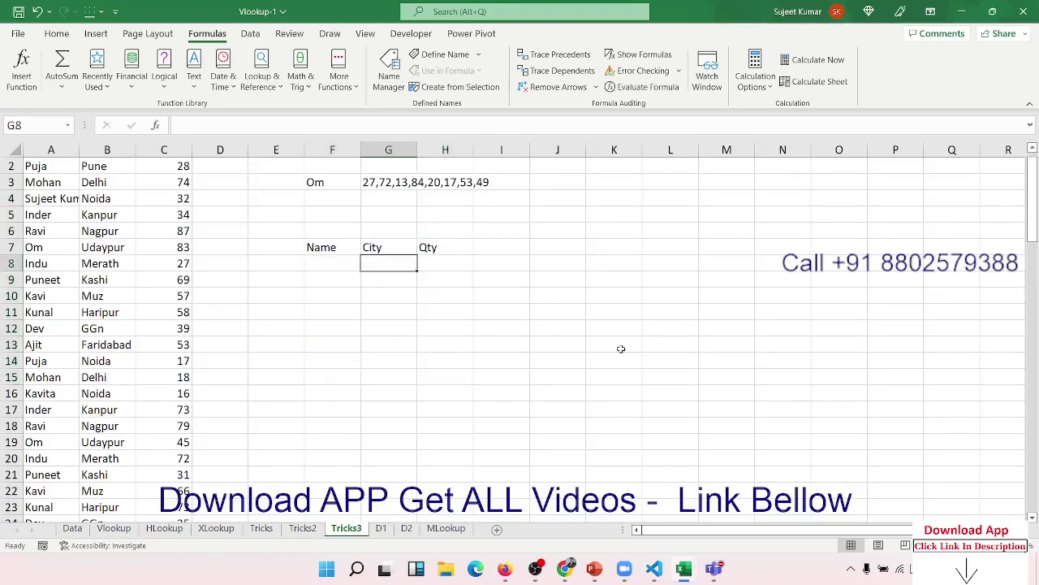
key("Left")
Start a FILTER formula in F8 over the whole table A1:C94
type("=fil")
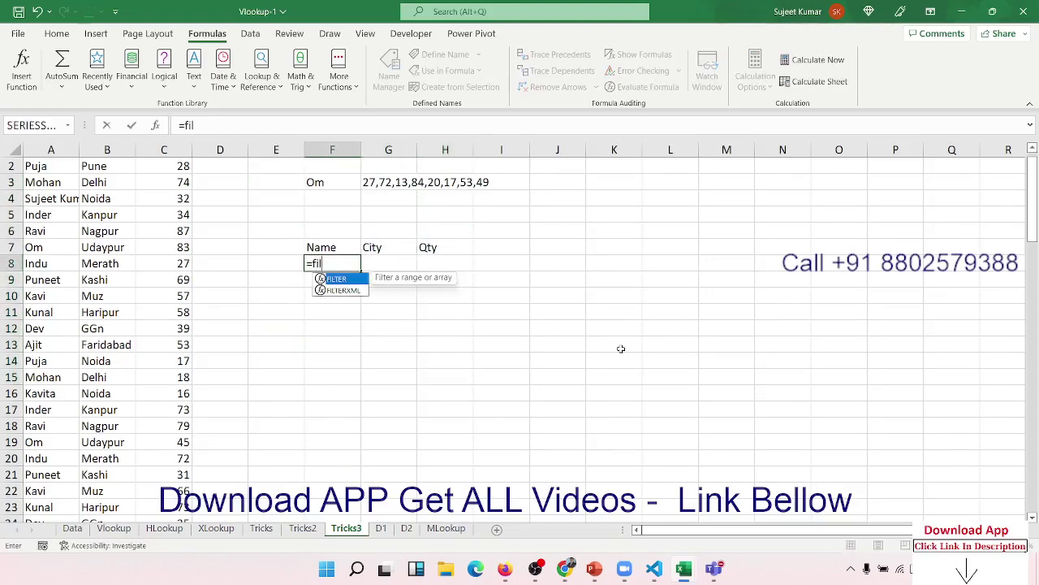
key("Tab")
key("Left")
key("Left")
key("Left")
key("Left")
key("Left")
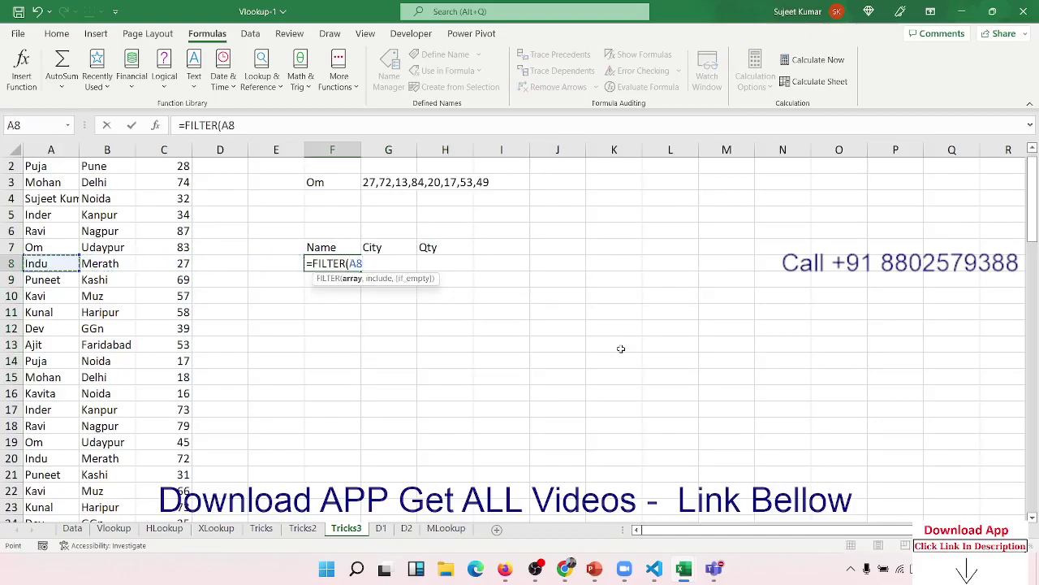
key("ctrl+Up")
key("ctrl+shift+Right")
key("ctrl+shift+Down")
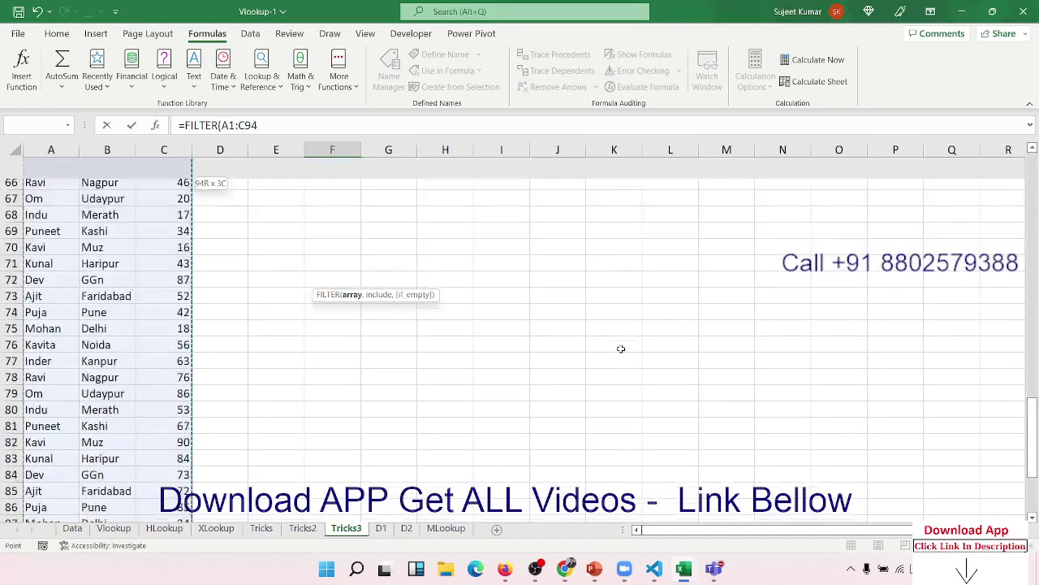
Add the condition A1:A94=F3 to the FILTER, spilling Om's eight Udaypur rows
type(",")
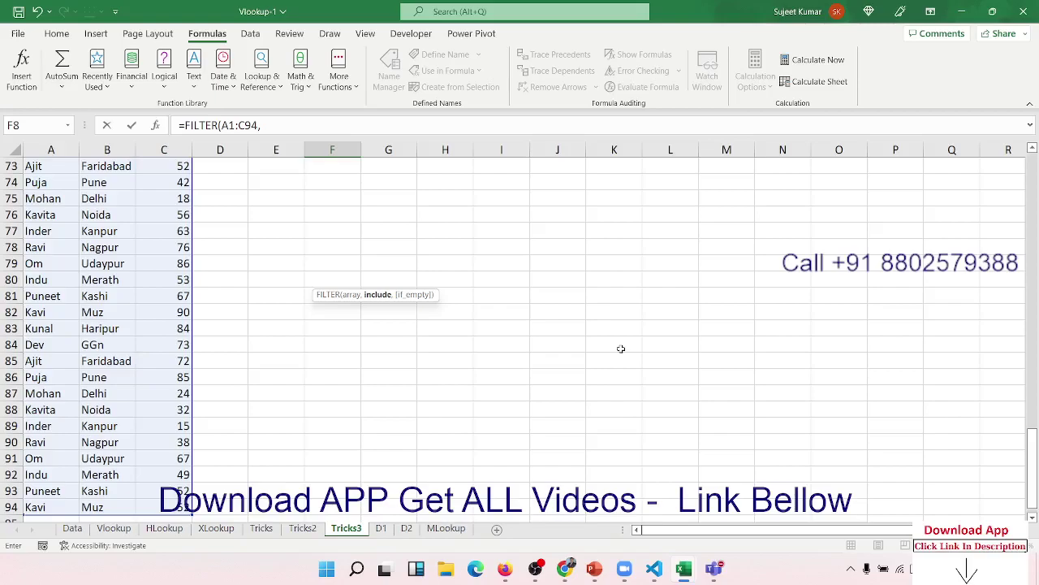
key("Left")
key("Left")
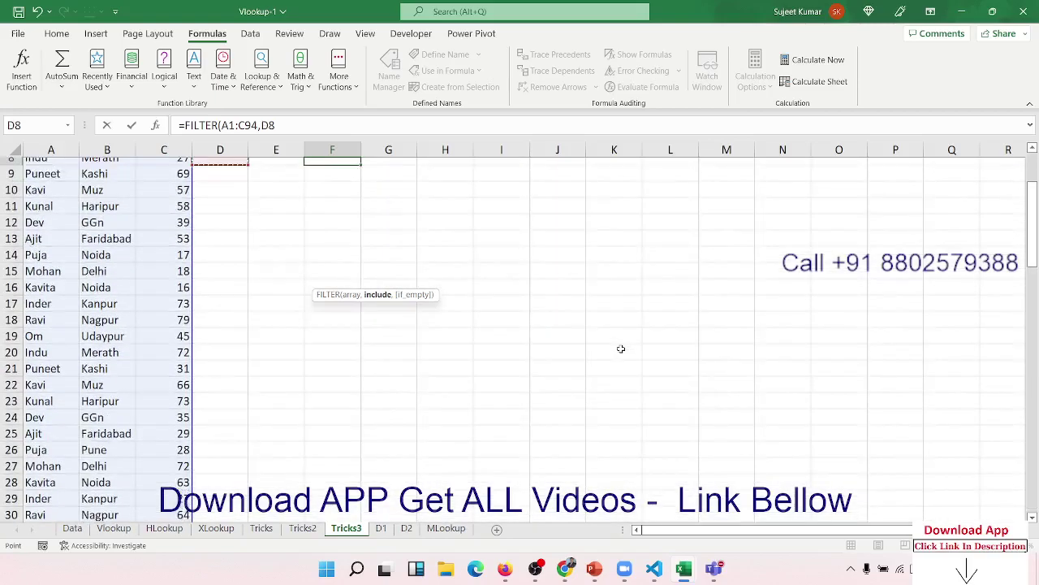
key("Left")
key("Left")
key("Left")
key("ctrl+Up")
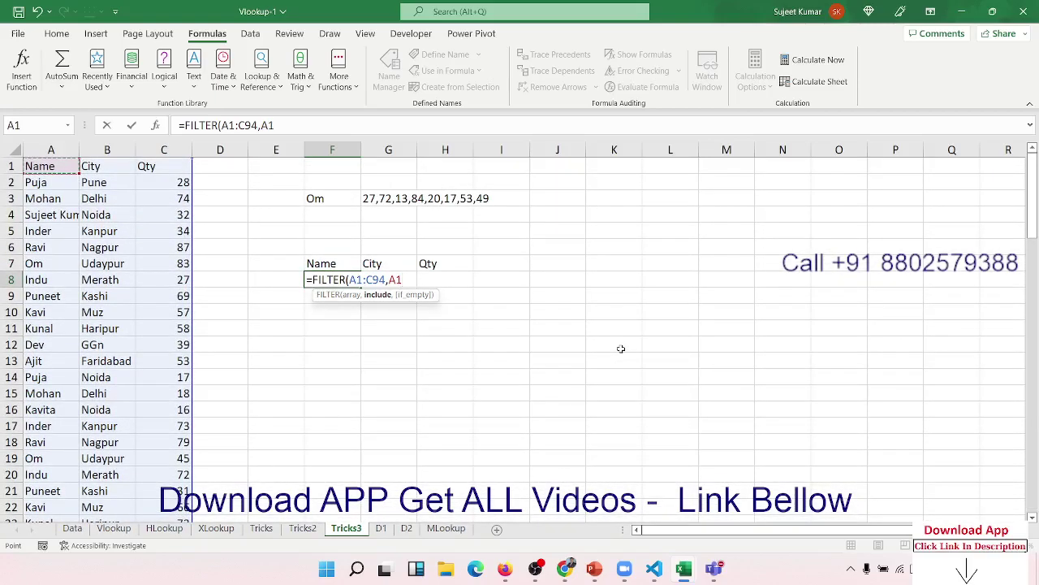
key("ctrl+shift+Down")
type(":A94=")
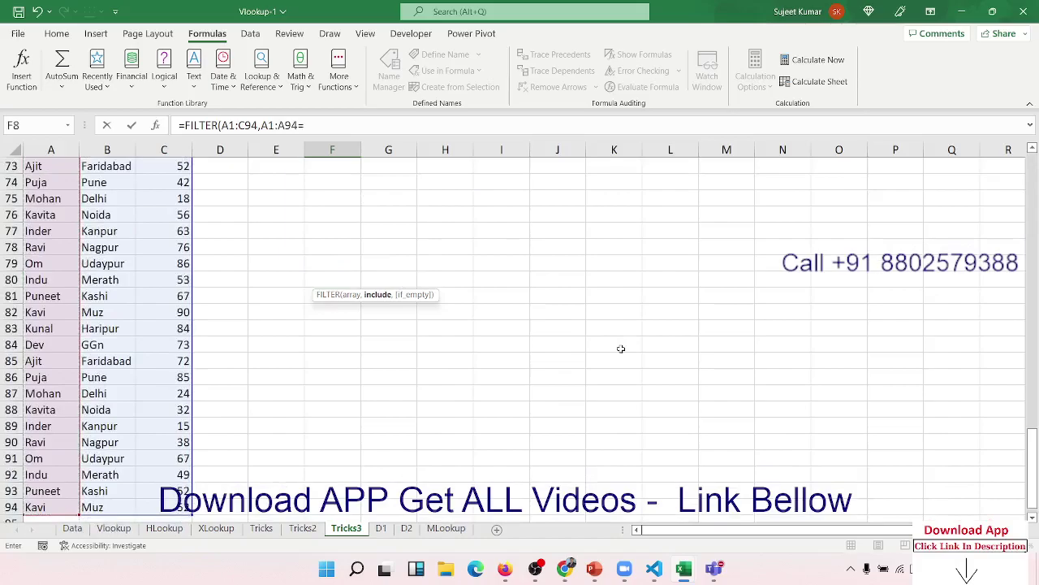
key("Up")
key("Up")
key("Up")
key("Up")
key("Up")
key("Up")
key("Up")
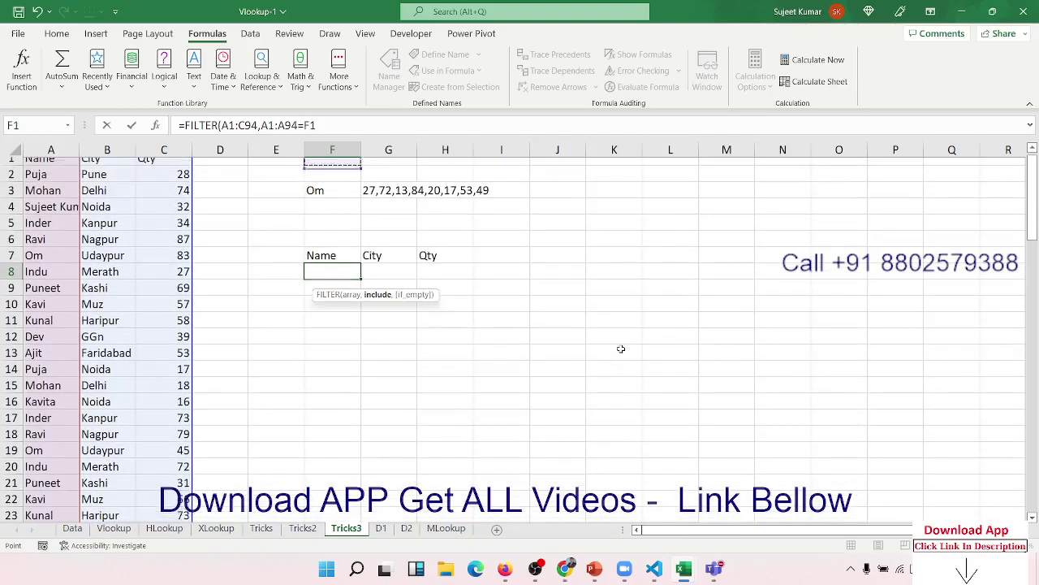
key("Down")
key("Down")
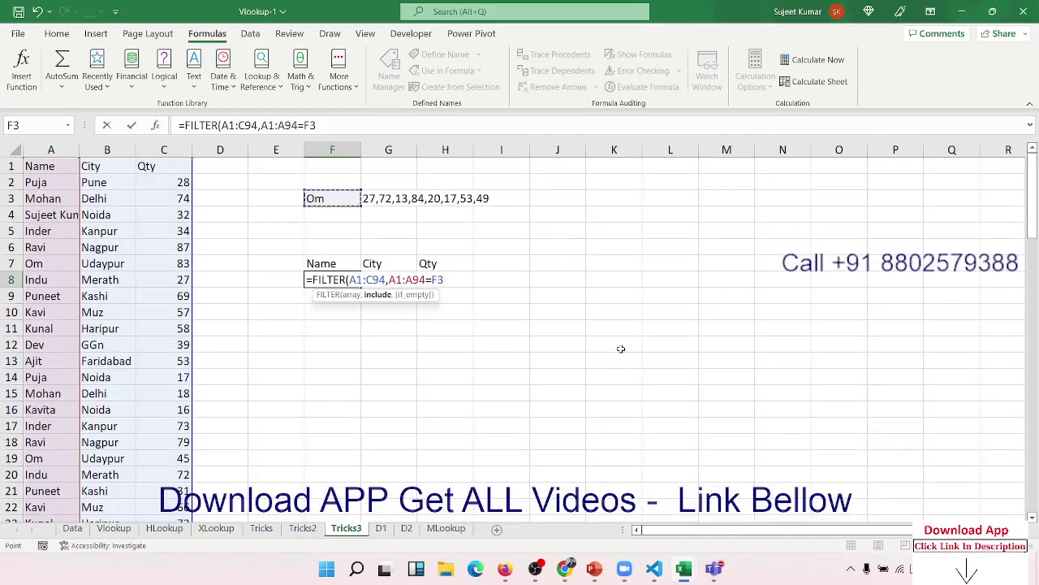
key("Return")
key("Up")
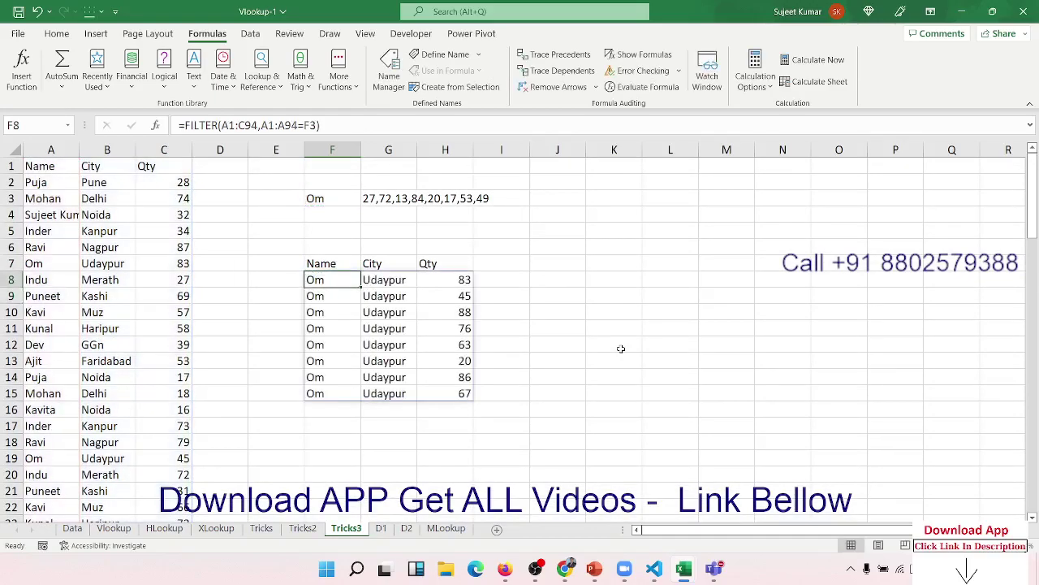
Wrap F8's FILTER in SORT(...,3,1) so Om's rows sort by Qty from 20 to 88
key("F2")
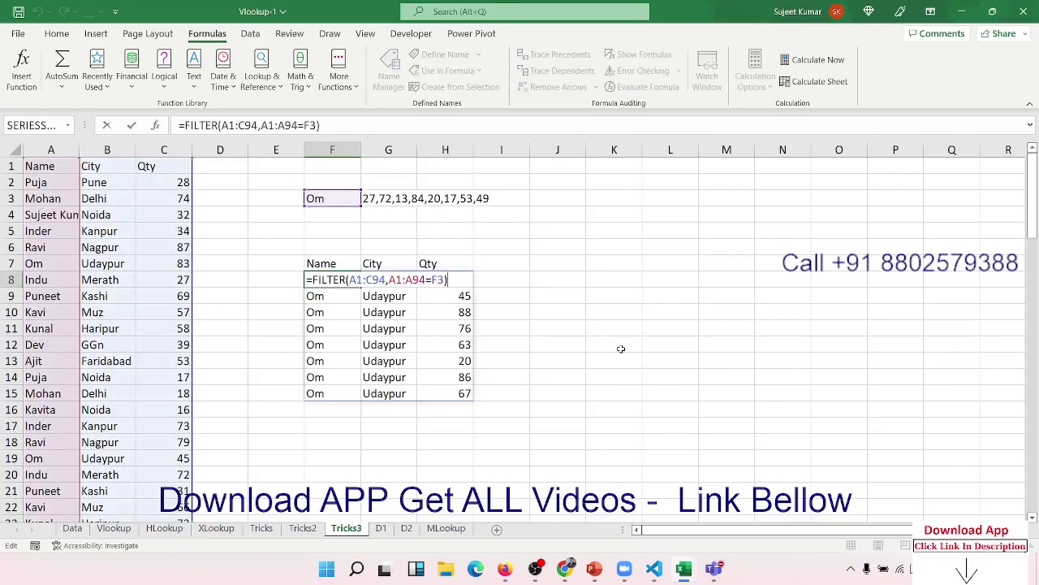
key("Escape")
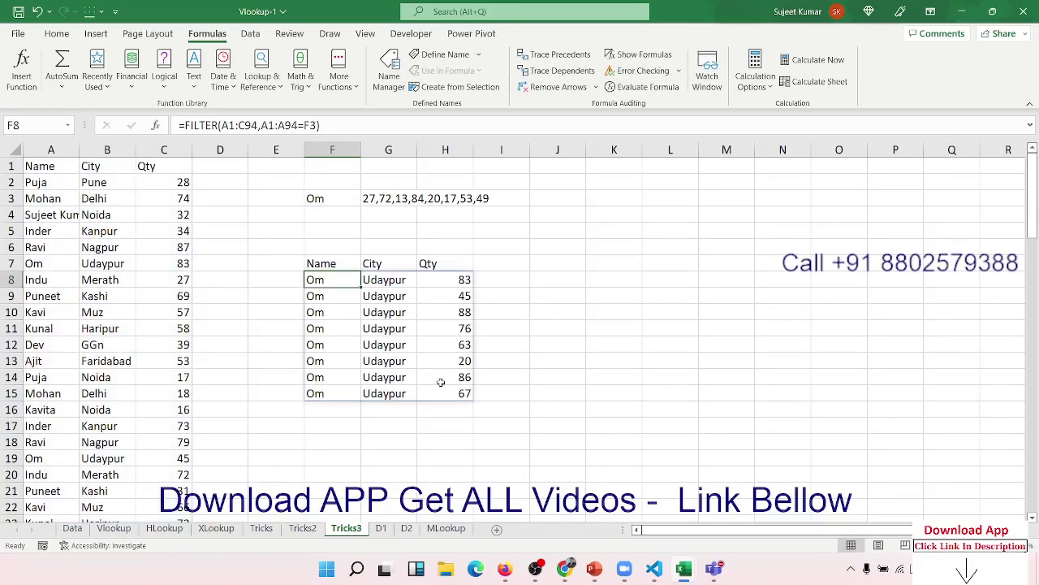
left_click(185, 125)
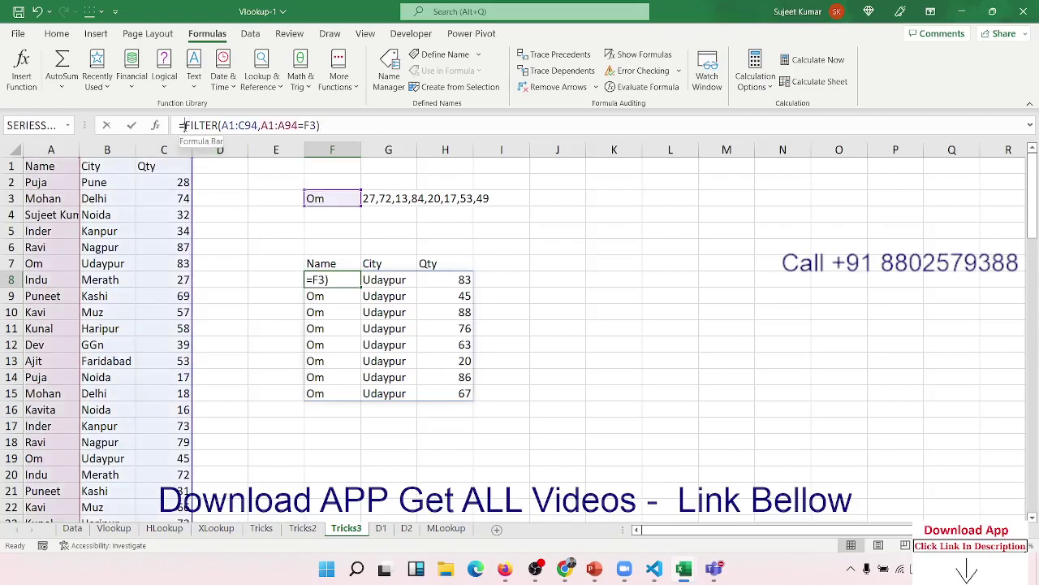
type("SORT")
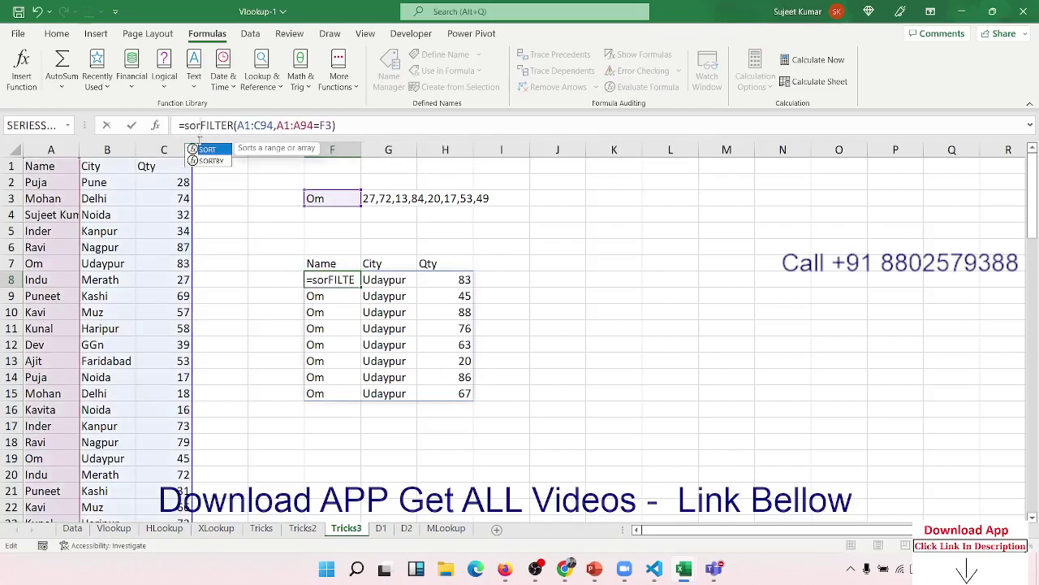
type("(")
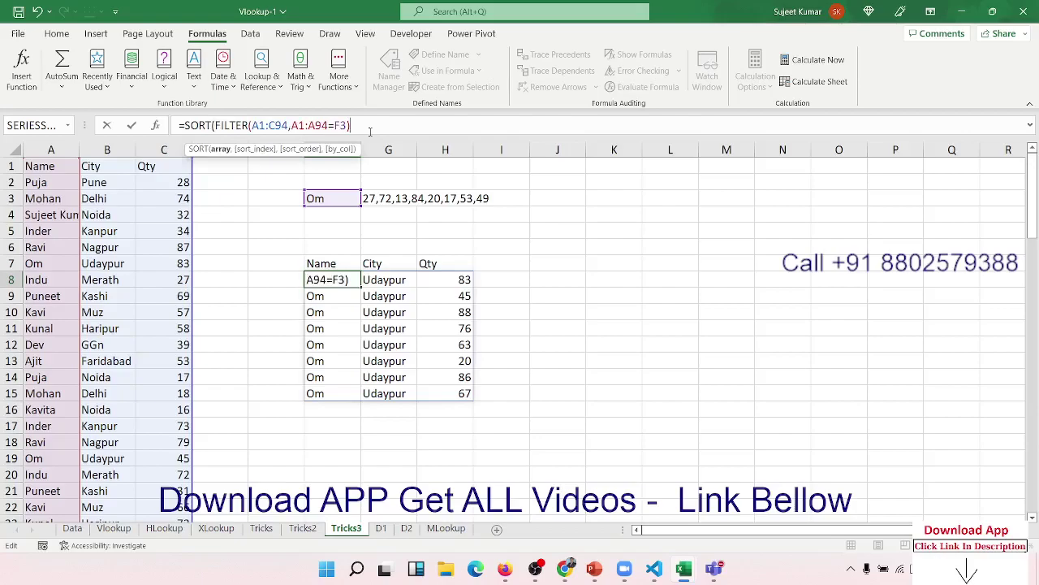
type(",")
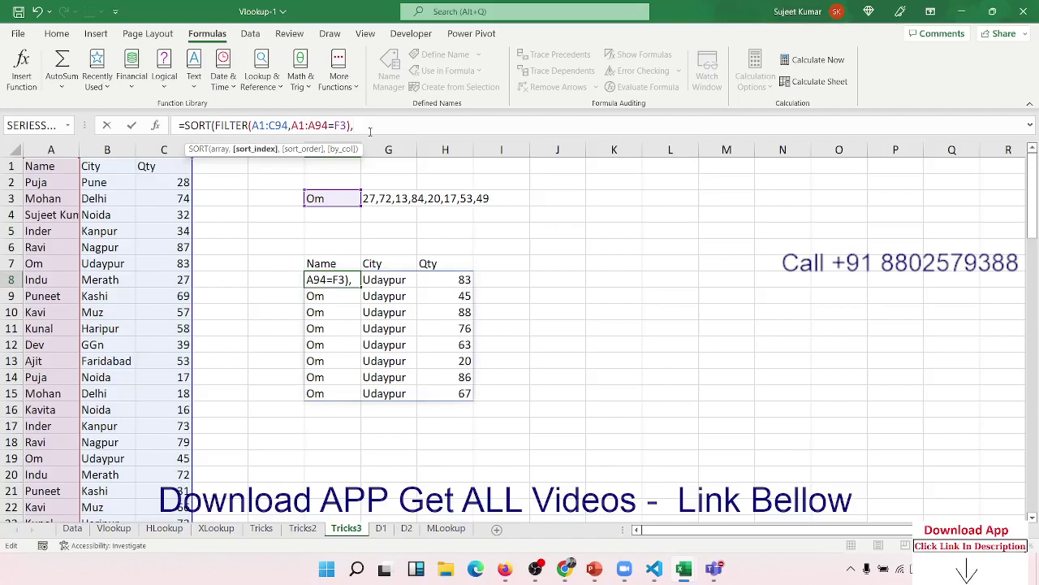
type("3,")
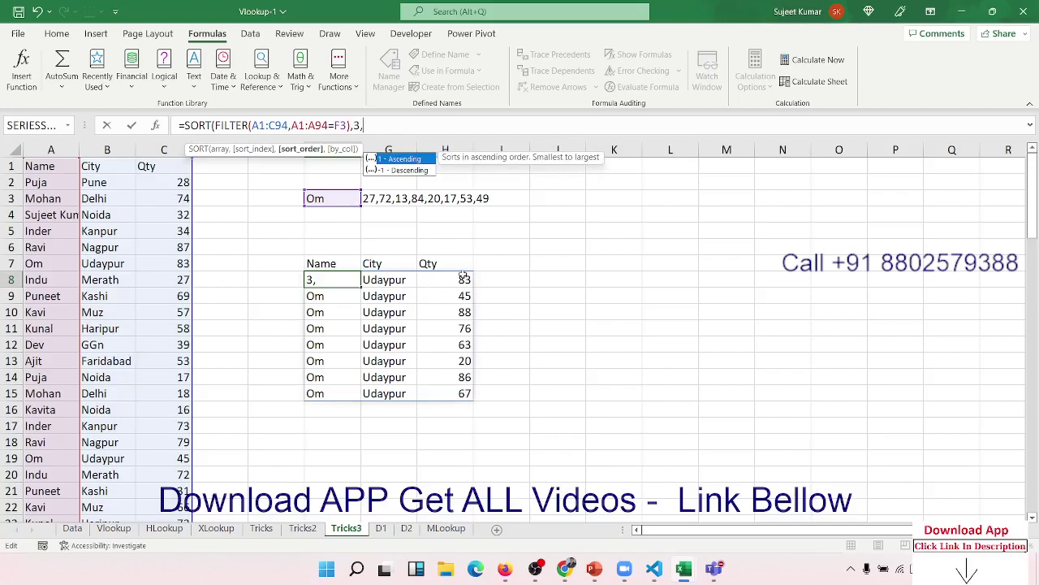
type("1")
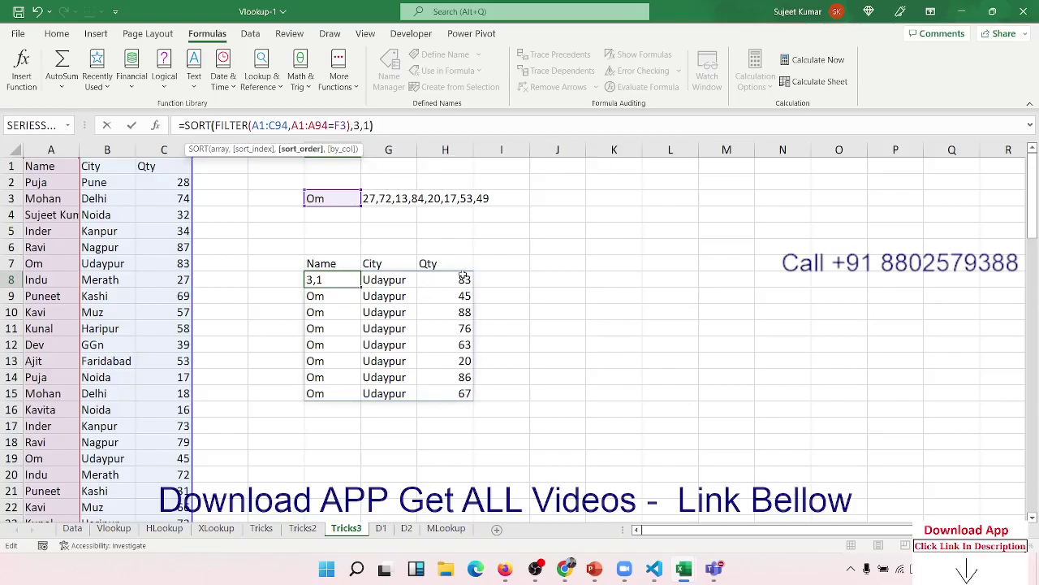
key("ctrl+Return")
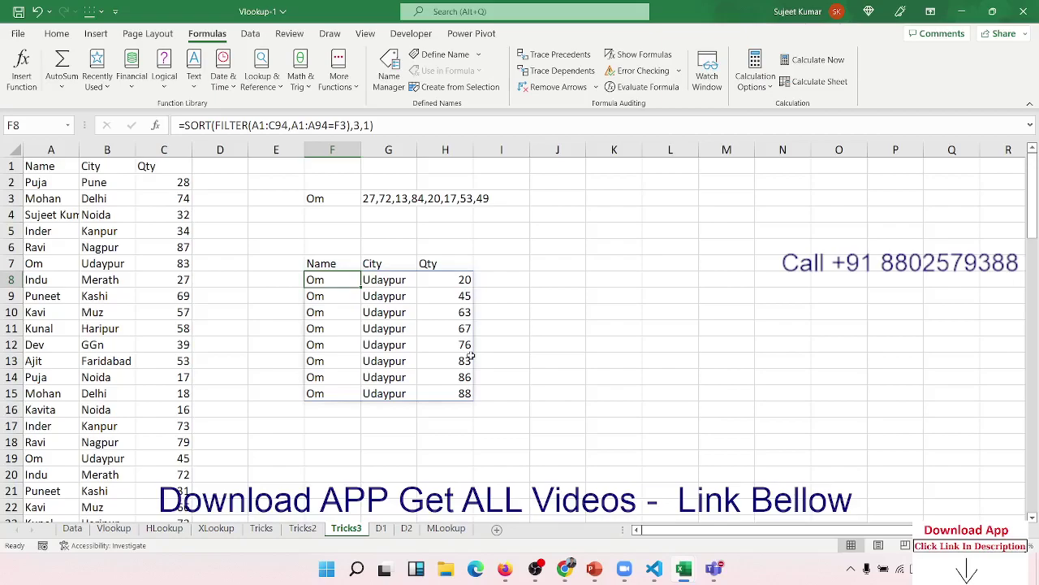
Check the D1 and D2 lists, then delete the old names in B2:B7 on MLookup
left_click(389, 529)
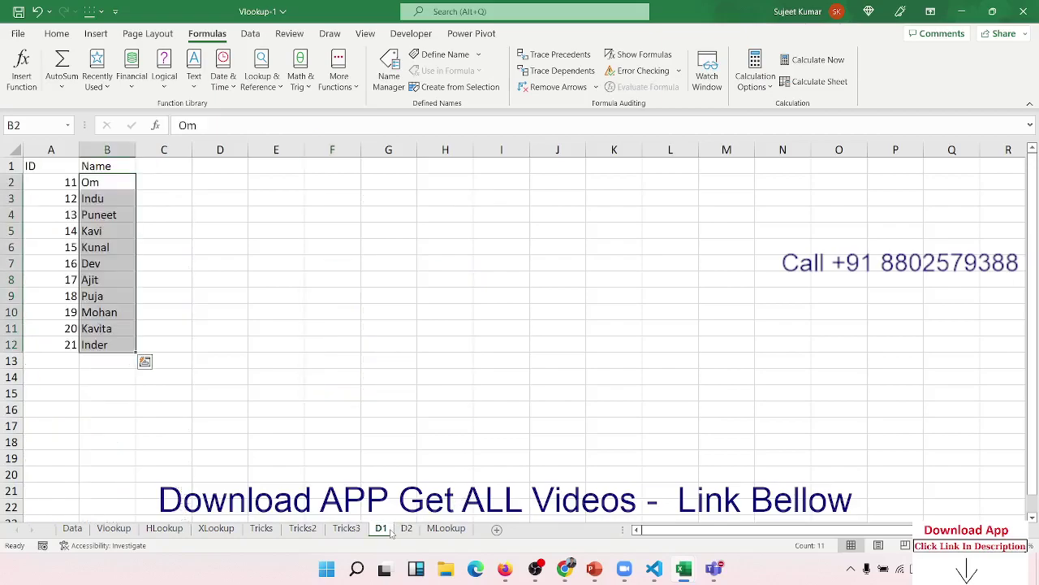
left_click(407, 529)
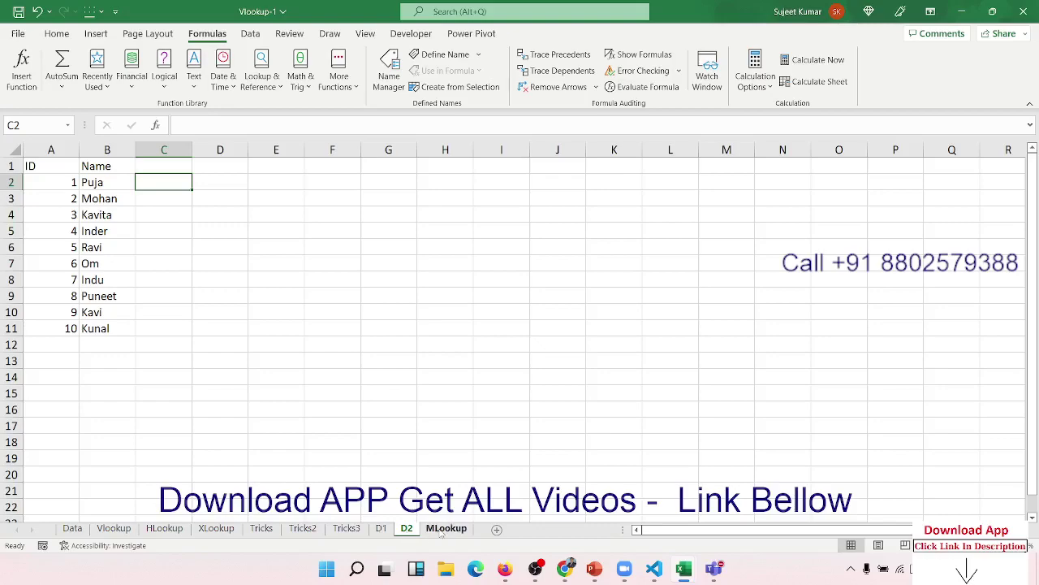
left_click(446, 528)
left_click(140, 171)
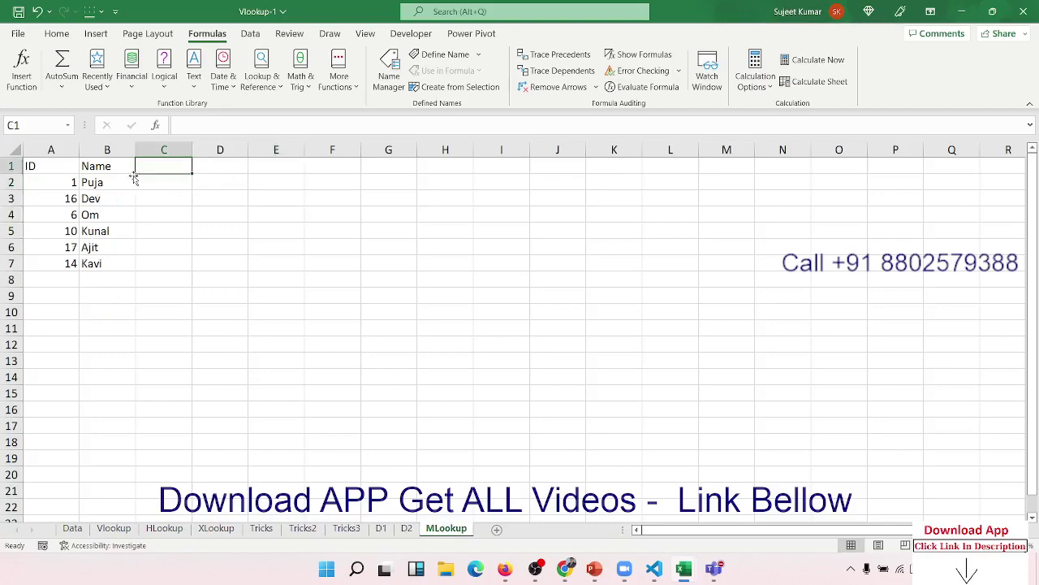
left_click(121, 189)
left_click_drag(121, 189, 121, 270)
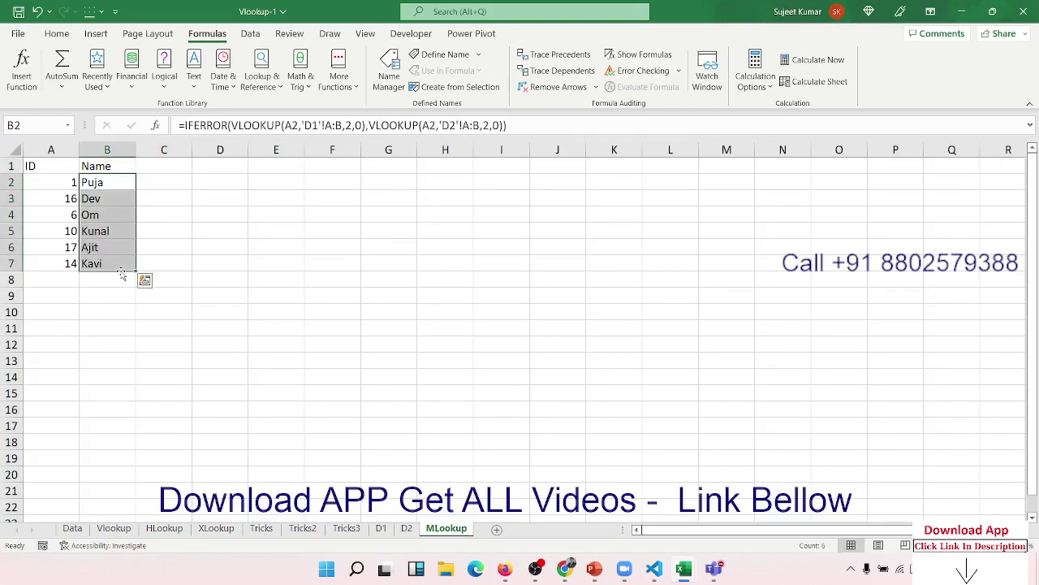
key("Delete")
key("Up")
key("Down")
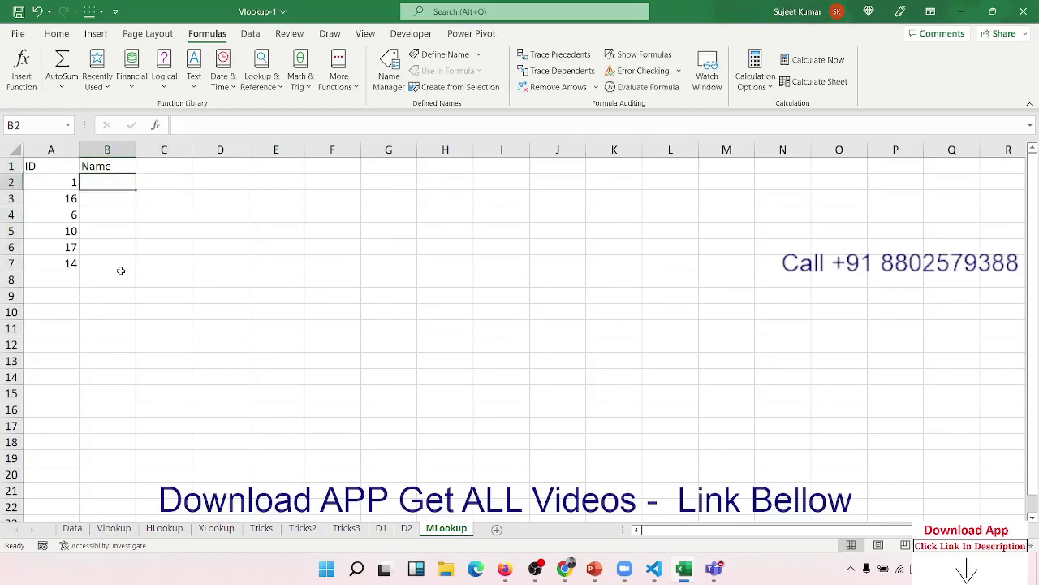
Try a VLOOKUP from A2 into D1's A1:B12, then cancel it
type("=vl")
key("Tab")
key("Left")
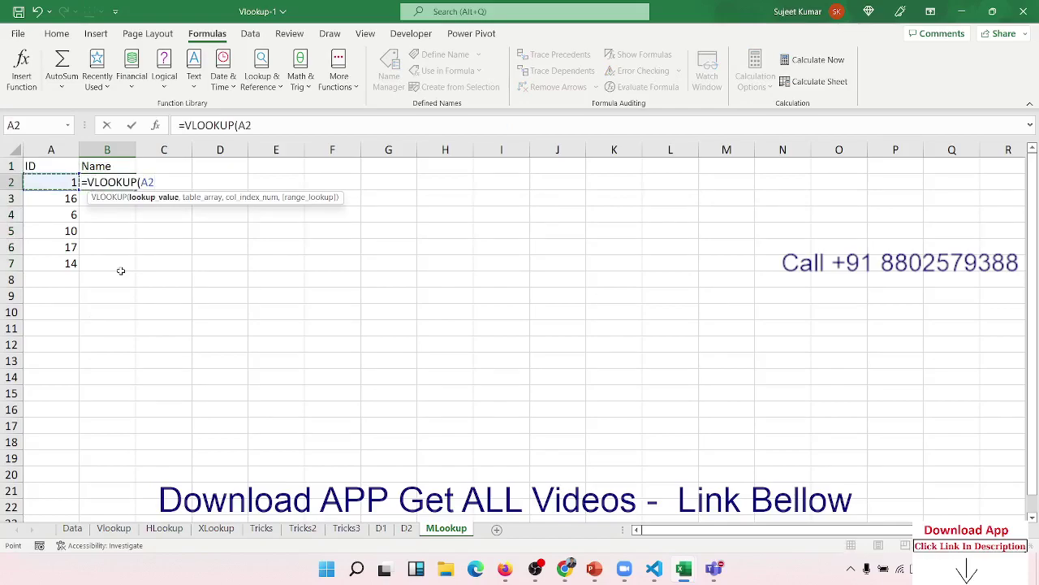
type(",")
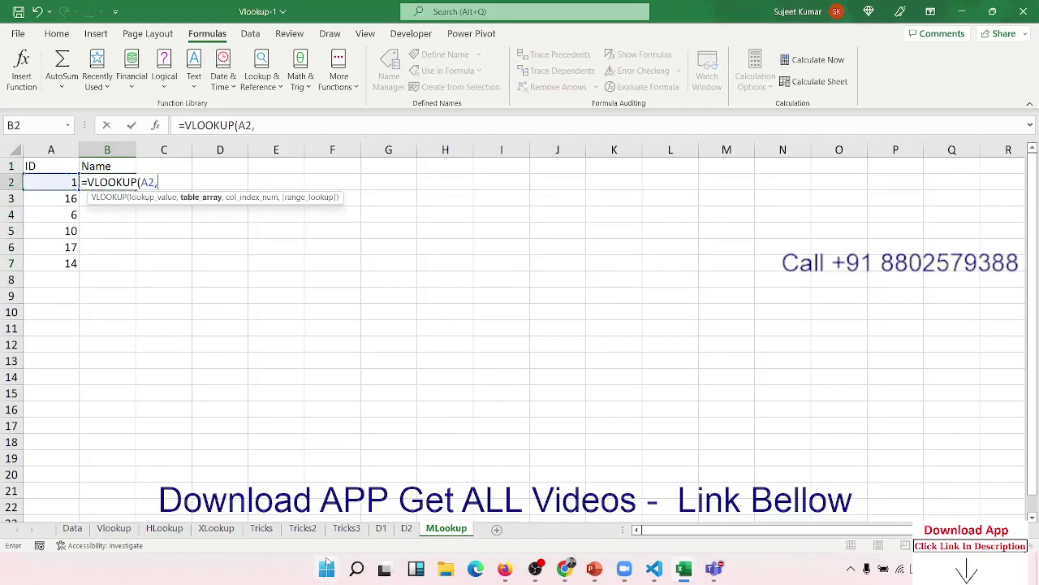
left_click(381, 528)
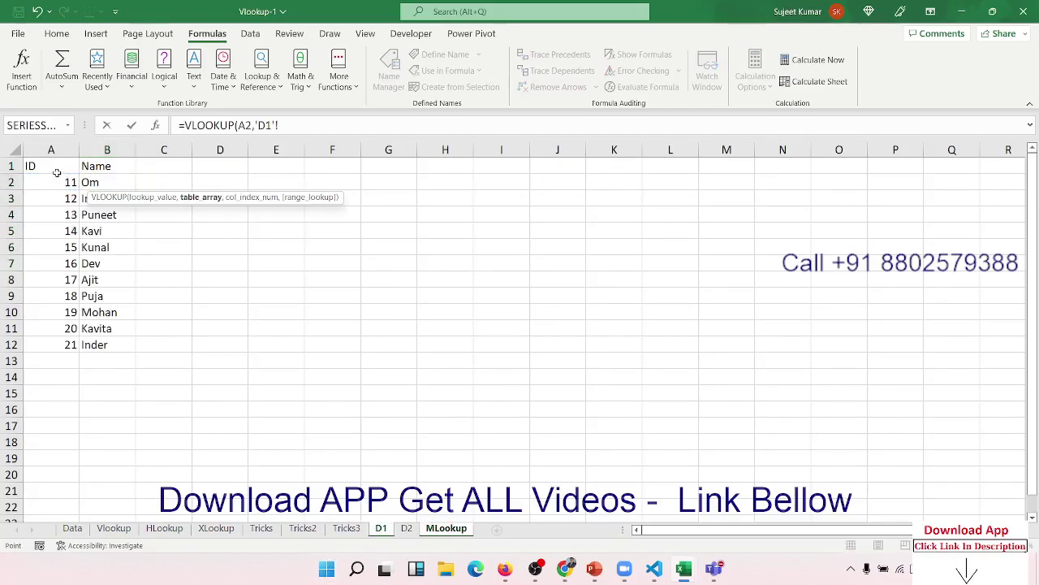
left_click_drag(56, 169, 108, 345)
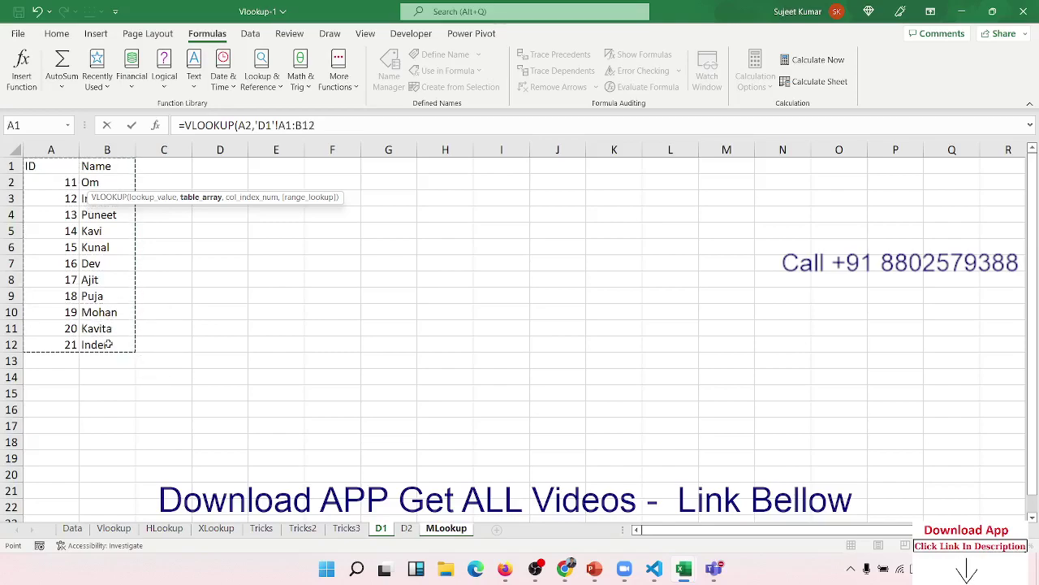
type(",2,")
key("Right")
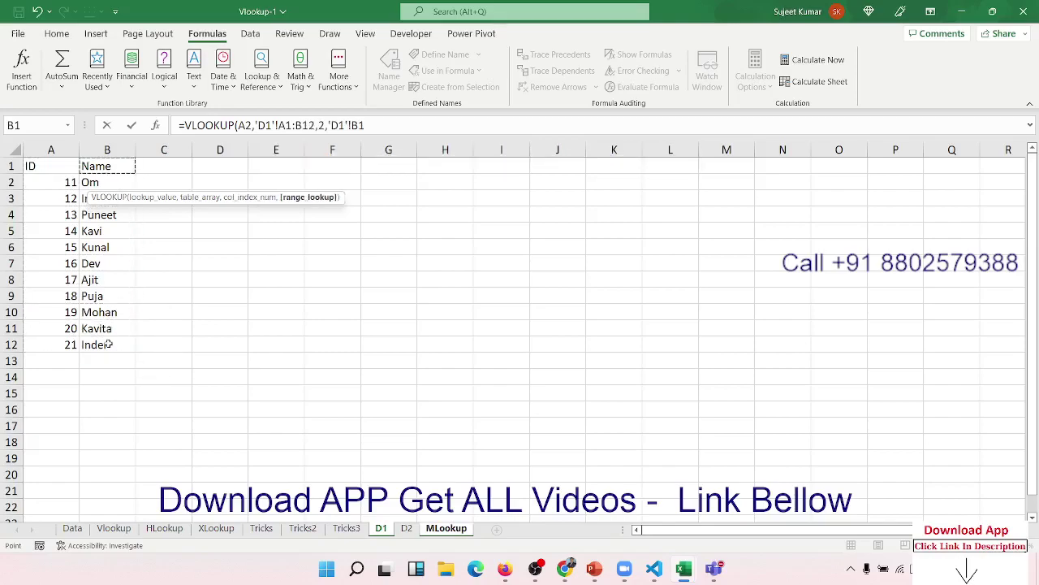
key("Escape")
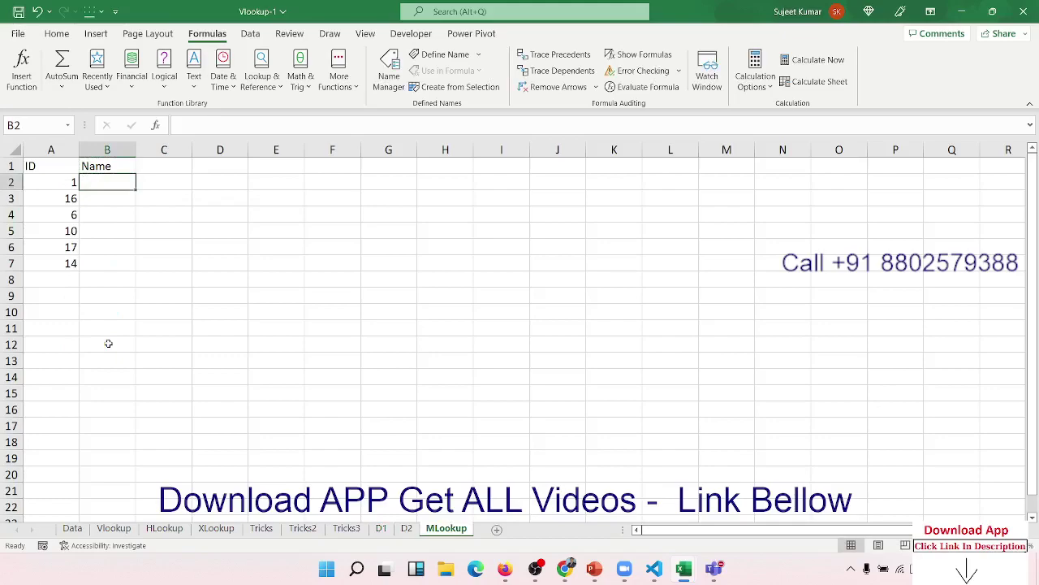
Enter =VLOOKUP(A2,'D1'!A:B,2,0) in B2, which returns #N/A for ID 1
type("=VLOOKUP(")
key("Left")
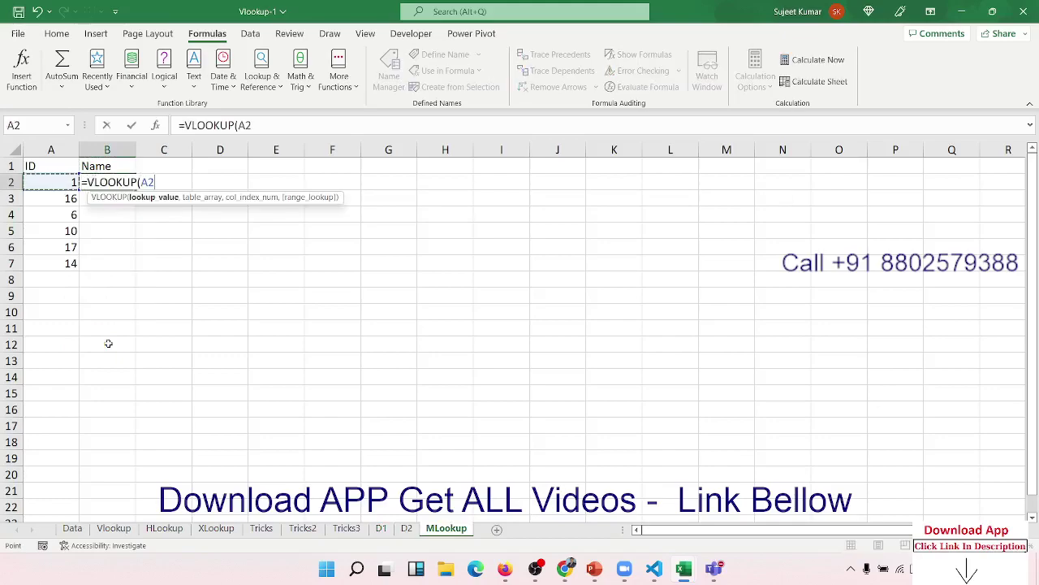
type(",")
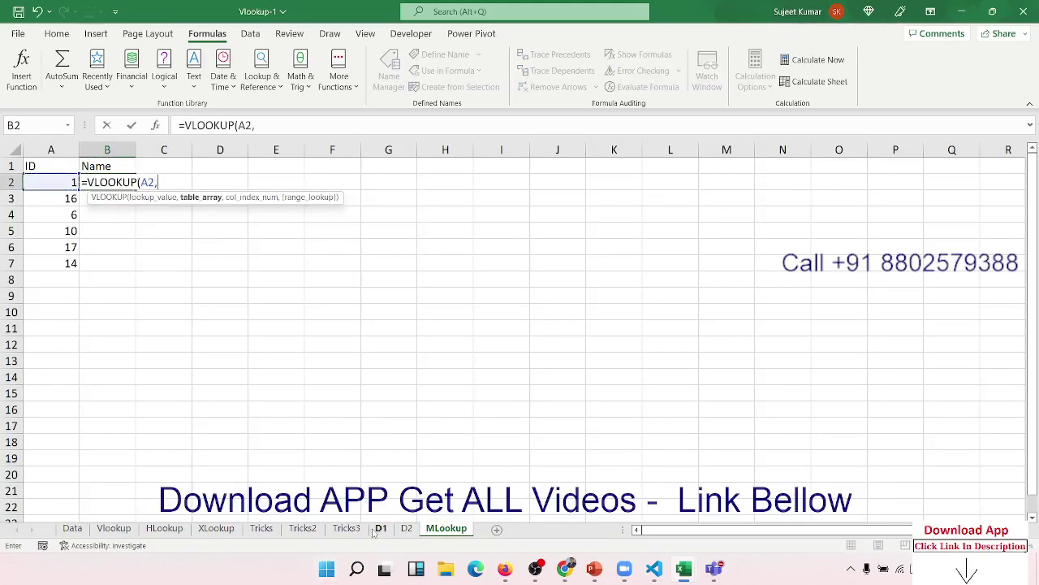
left_click(378, 528)
left_click_drag(50, 149, 106, 154)
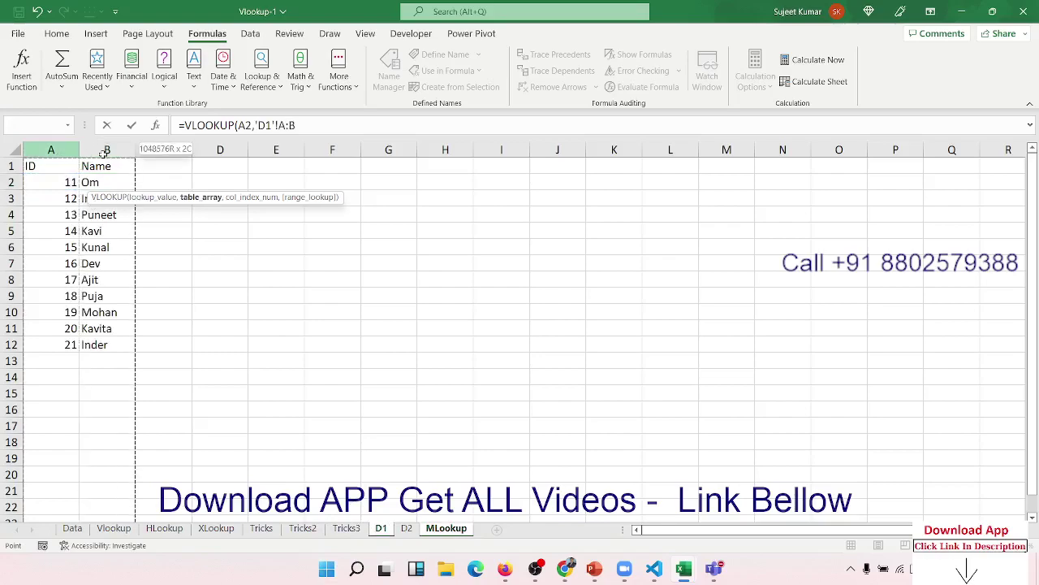
type(",2")
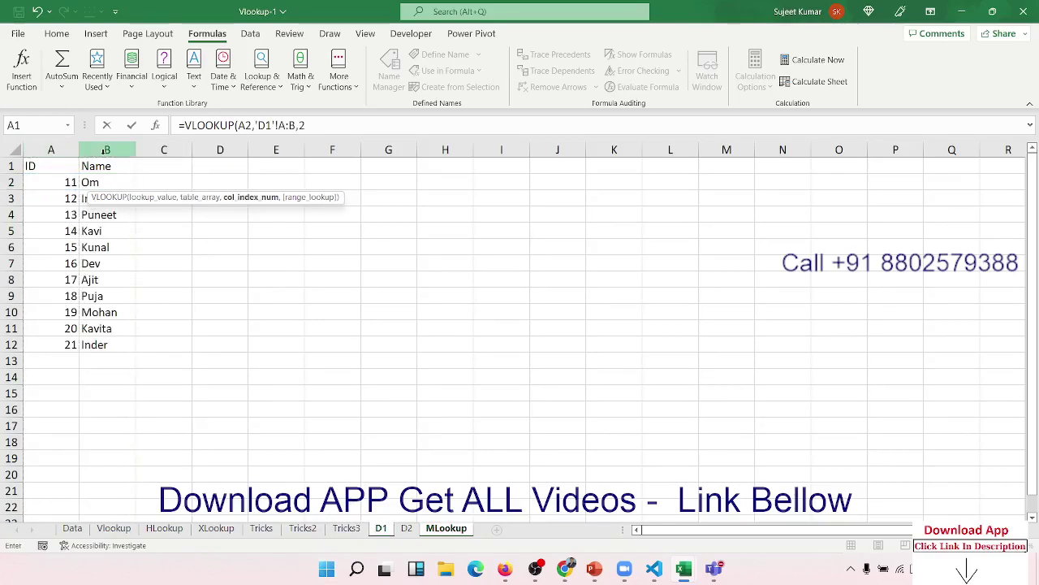
type(",0")
key("Return")
key("Up")
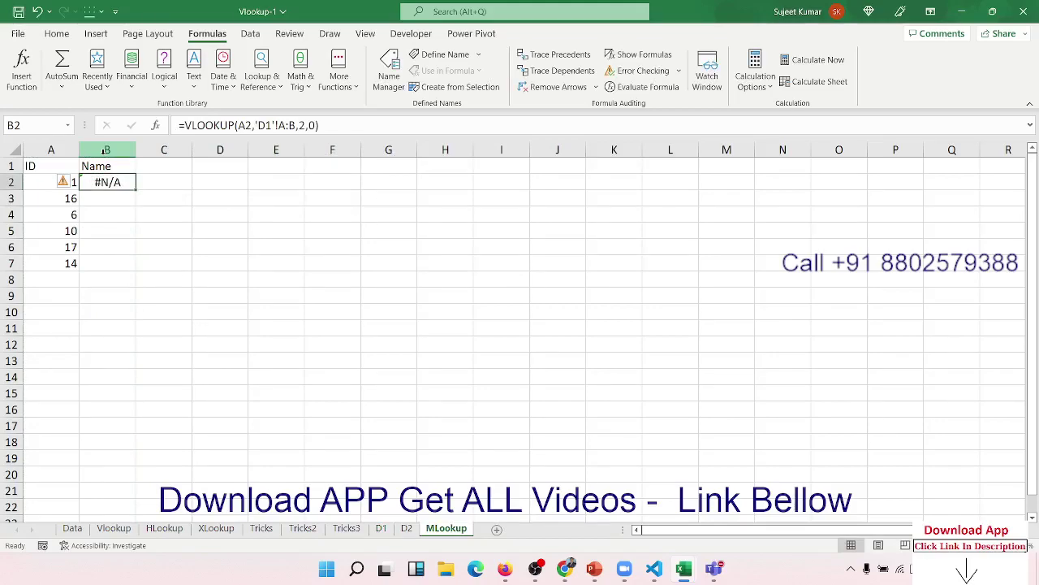
key("Left")
key("Down")
key("Down")
key("Up")
key("Up")
key("Right")
key("Right")
Enter =VLOOKUP(A2,'D2'!A:B,2,0) in C2, returning Puja for ID 1
type("=vl")
key("Tab")
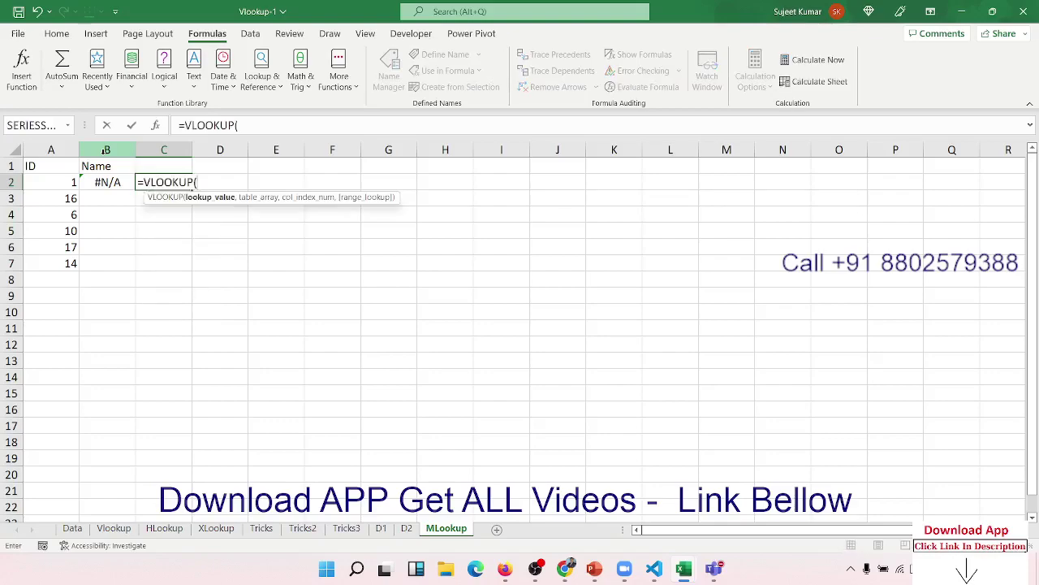
key("Left")
key("Left")
type(",")
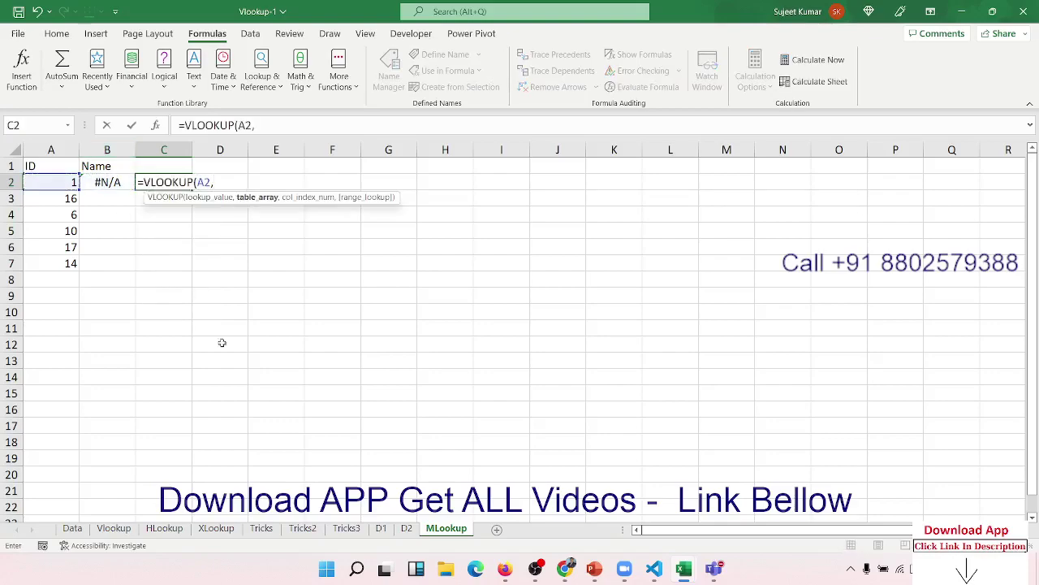
left_click(406, 529)
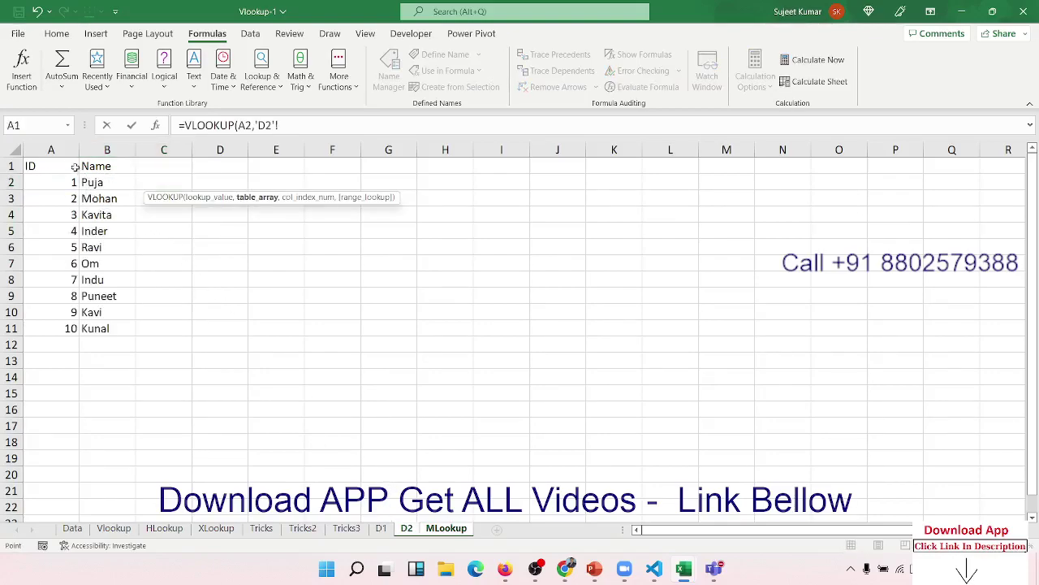
left_click_drag(75, 151, 92, 155)
type(",")
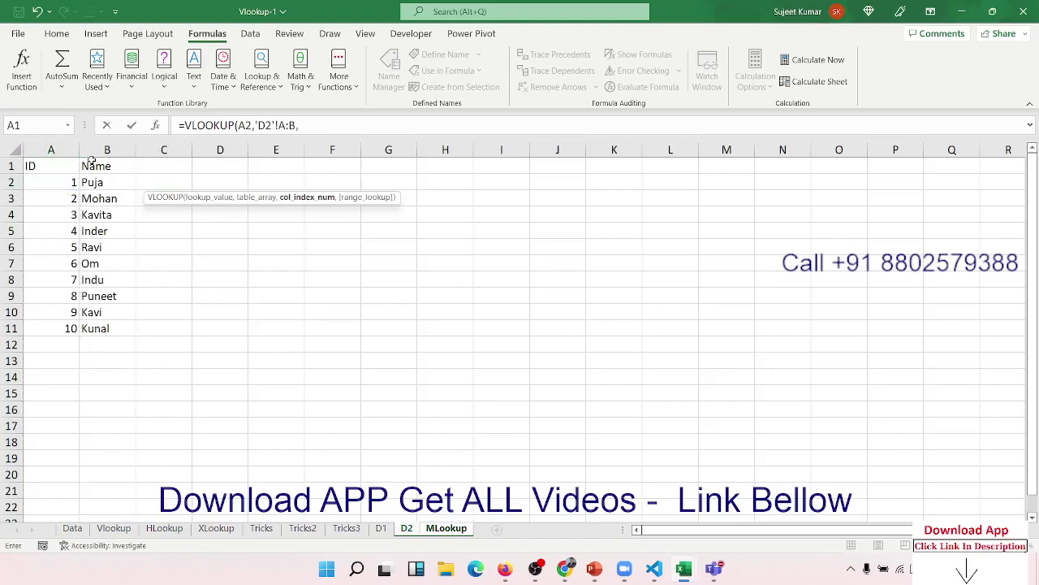
type("2,0")
key("Return")
key("Up")
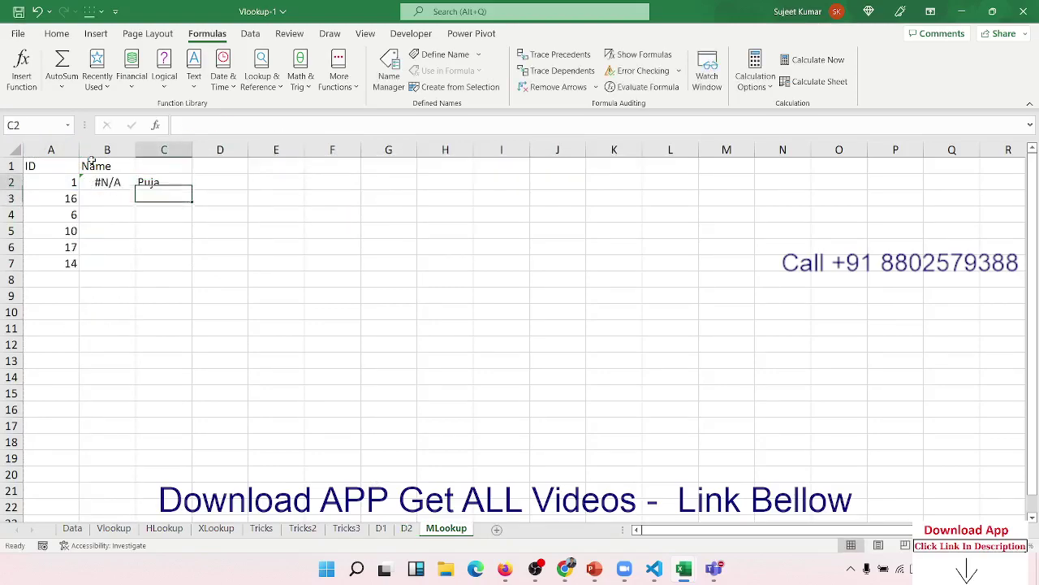
Compare the B2 and C2 lookups, then begin an IF formula in D2
key("shift+Left")
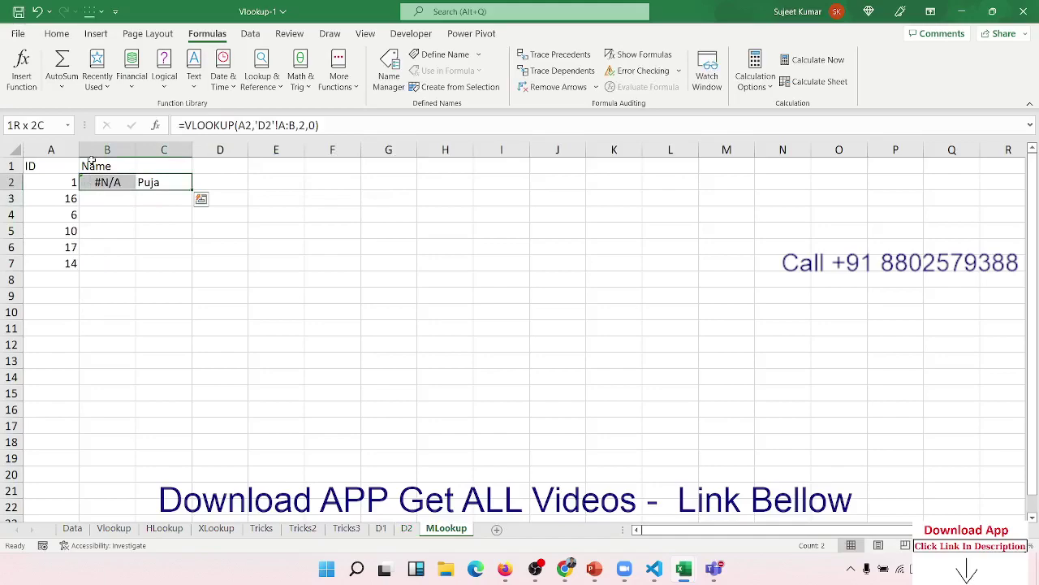
key("shift+Right")
key("Left")
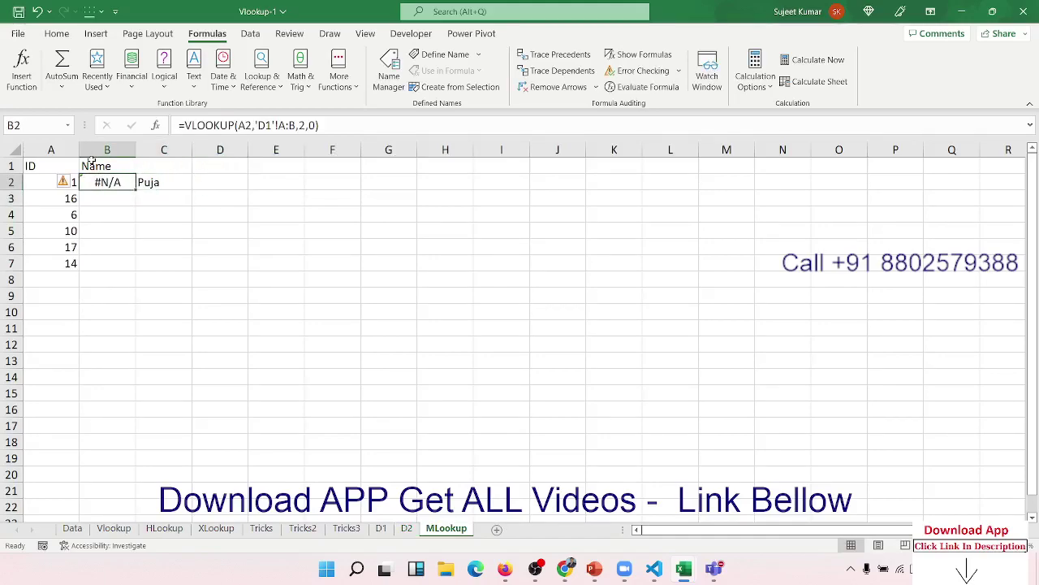
key("Right")
key("Right")
type("=")
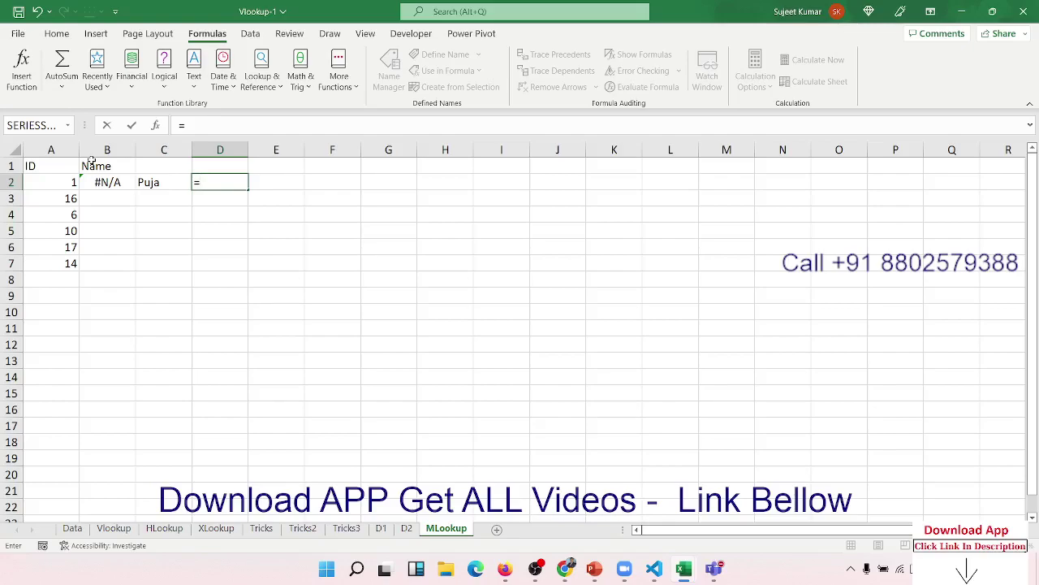
type("if")
Enter =IFERROR(B2,C2) in D2
key("Down")
key("Tab")
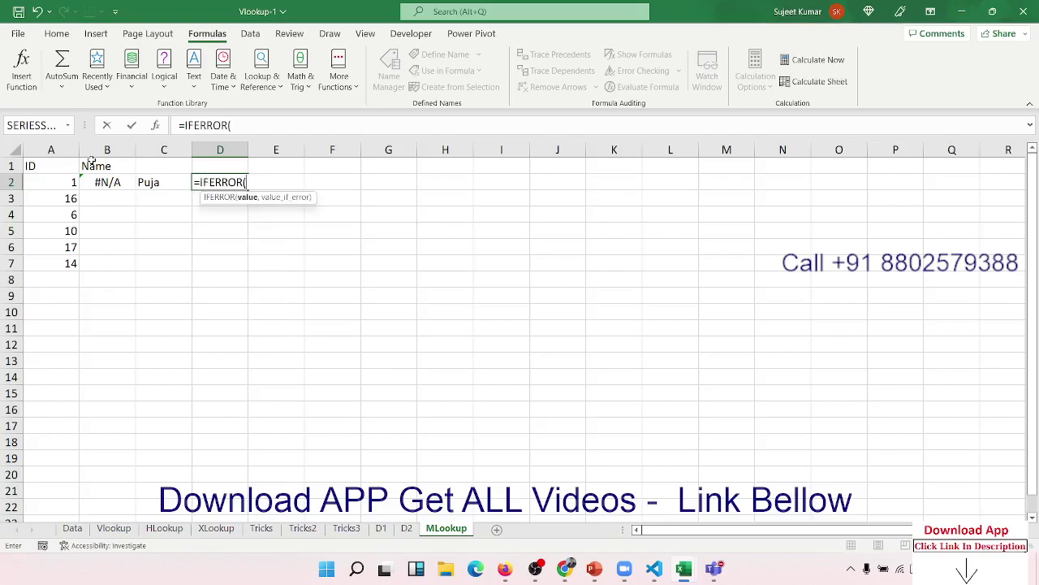
left_click(107, 186)
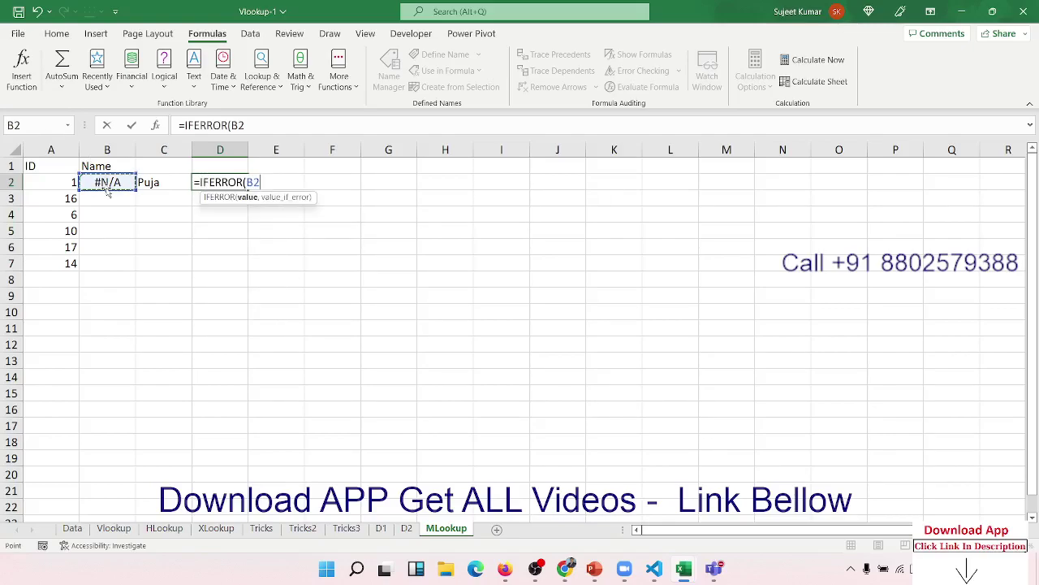
type(",")
left_click(147, 185)
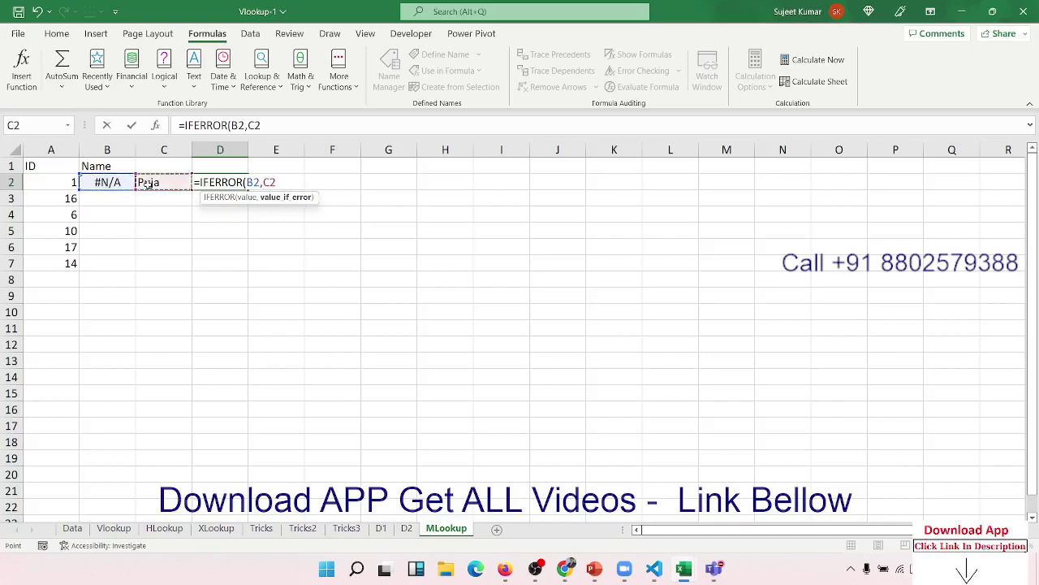
type(")")
key("Return")
Replace the B2 argument in D2's IFERROR with B2's D1-sheet VLOOKUP formula
left_click(114, 181)
double_click(114, 181)
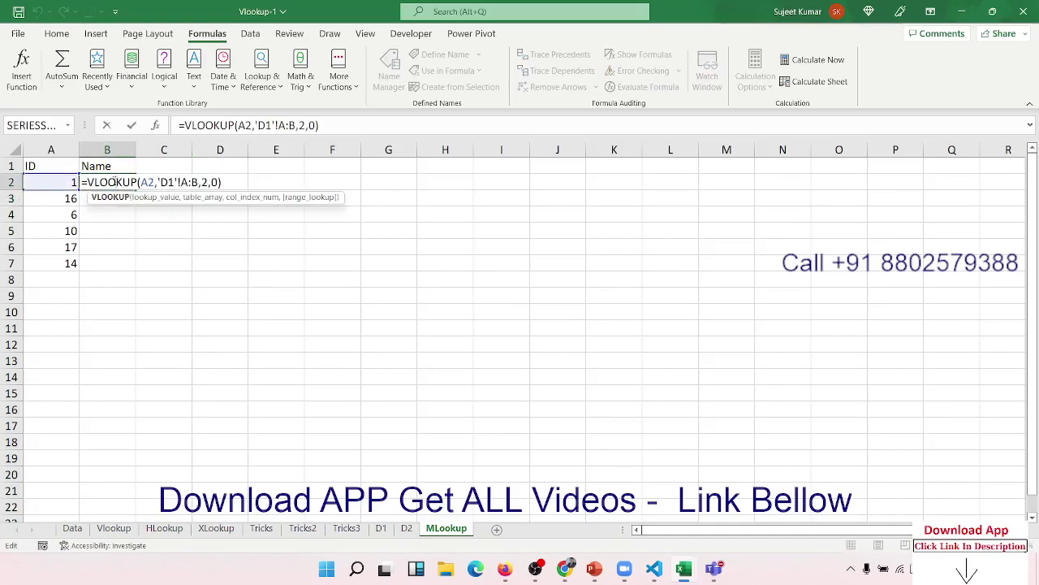
left_click_drag(221, 182, 137, 182)
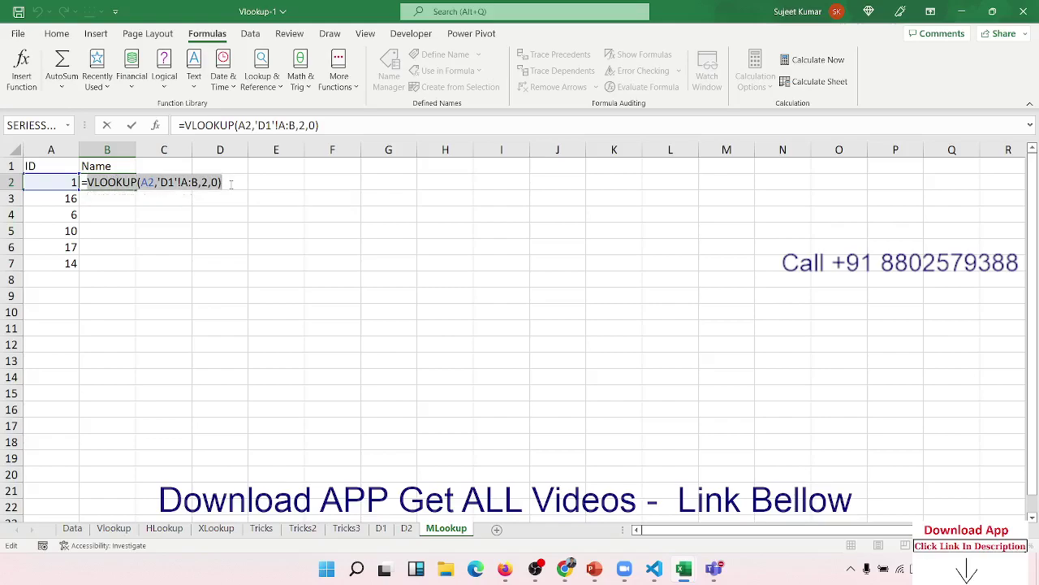
key("Escape")
double_click(230, 184)
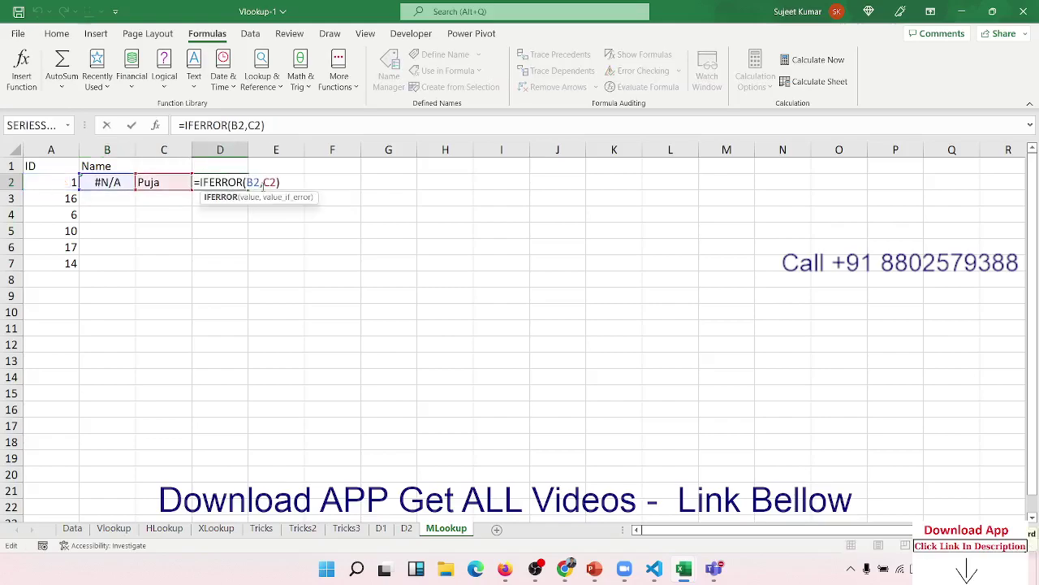
double_click(253, 182)
key("ctrl+v")
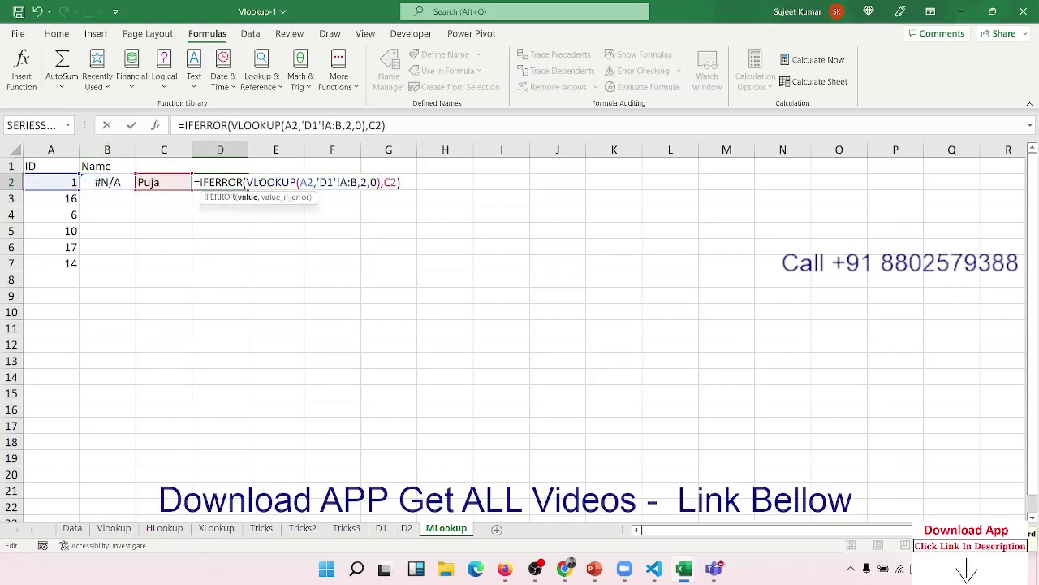
key("Return")
Replace the C2 argument in D2's IFERROR with C2's D2-sheet VLOOKUP formula
left_click(121, 182)
double_click(162, 183)
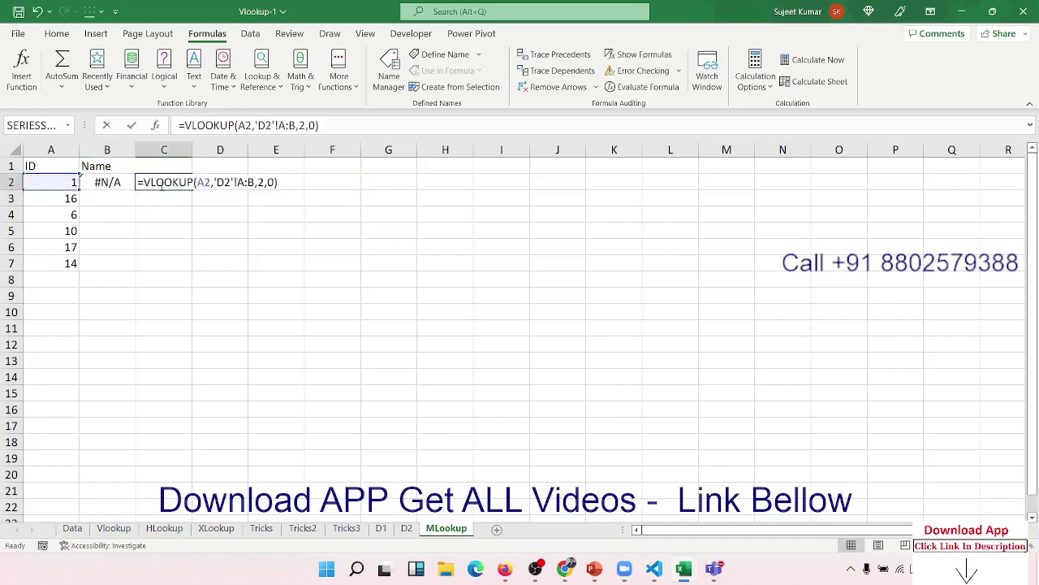
left_click_drag(143, 182, 280, 181)
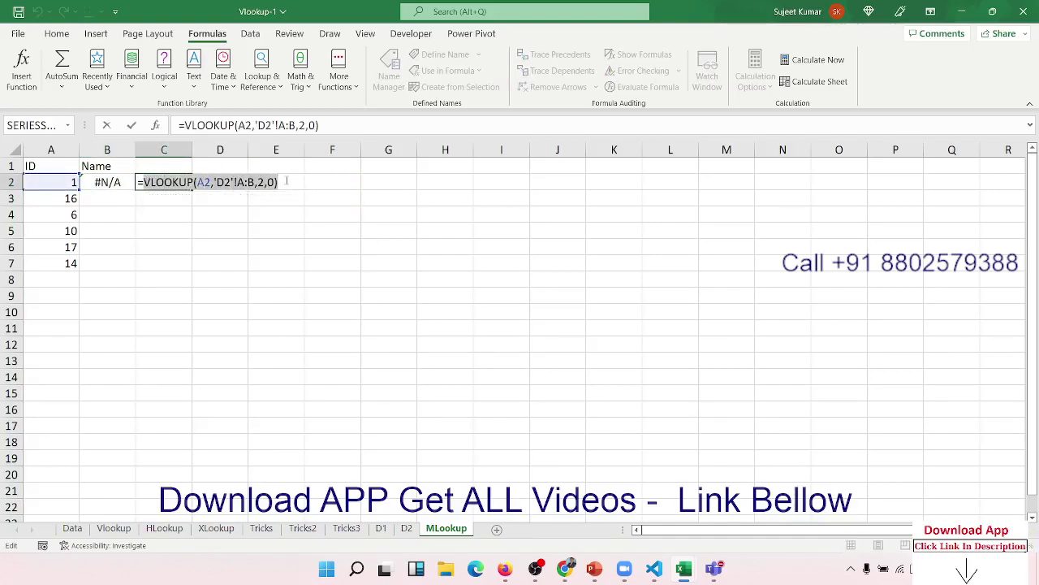
key("Escape")
double_click(243, 179)
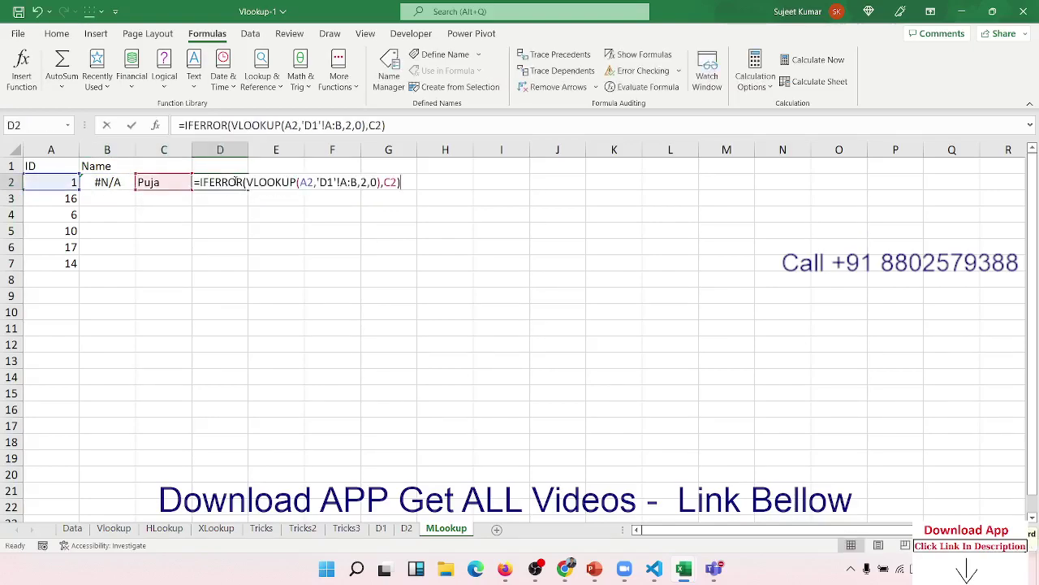
double_click(390, 181)
key("ctrl+v")
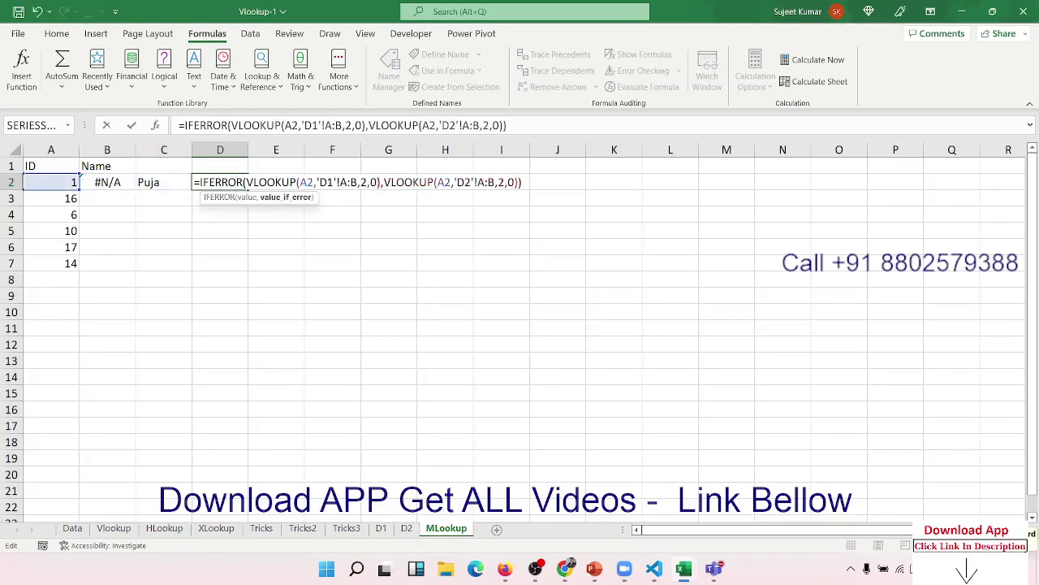
Commit the finished nested IFERROR formula in D2, then cut it from D2
left_click(200, 182)
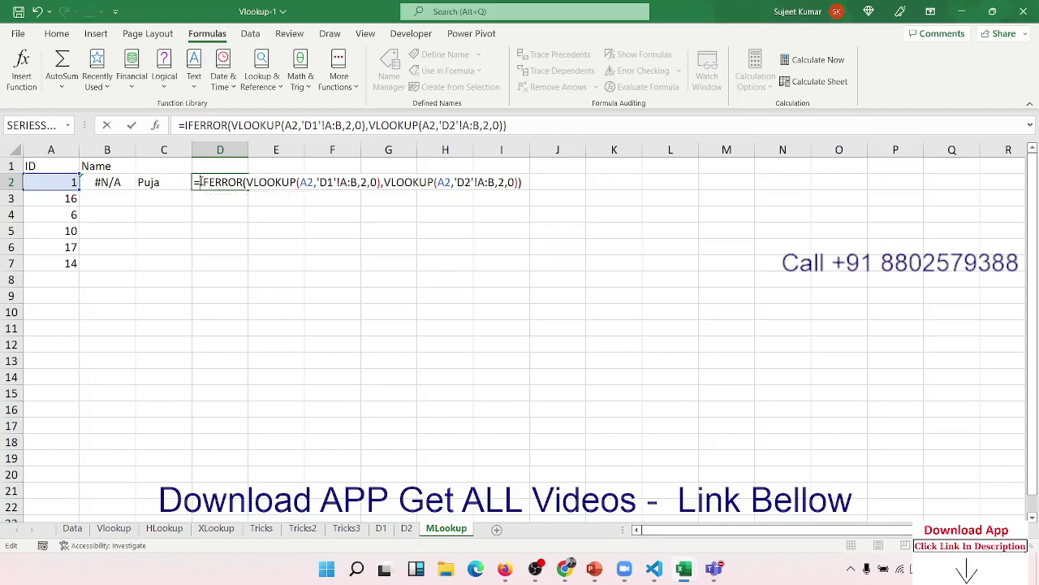
left_click_drag(200, 182, 535, 183)
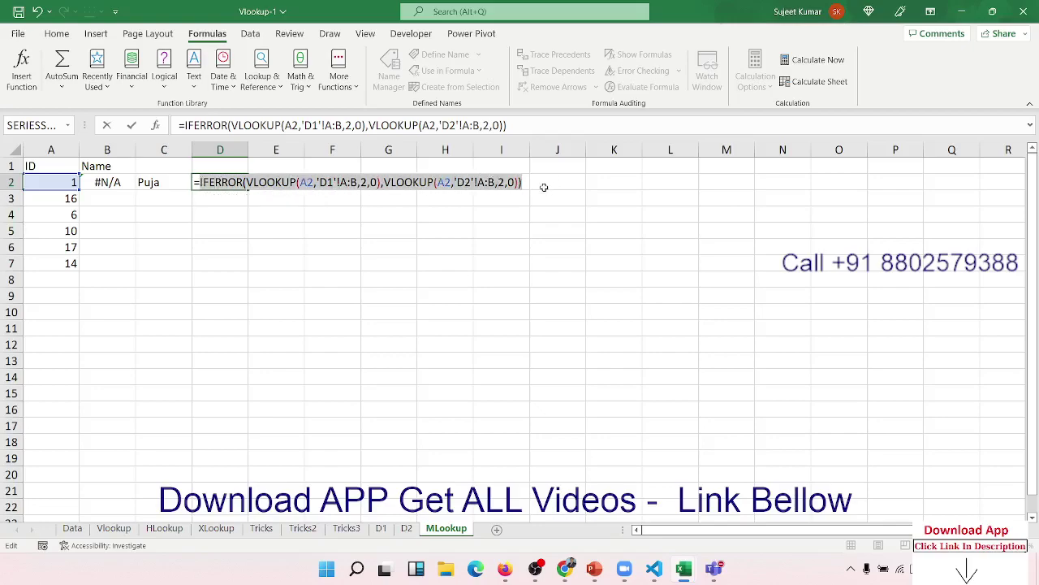
key("Return")
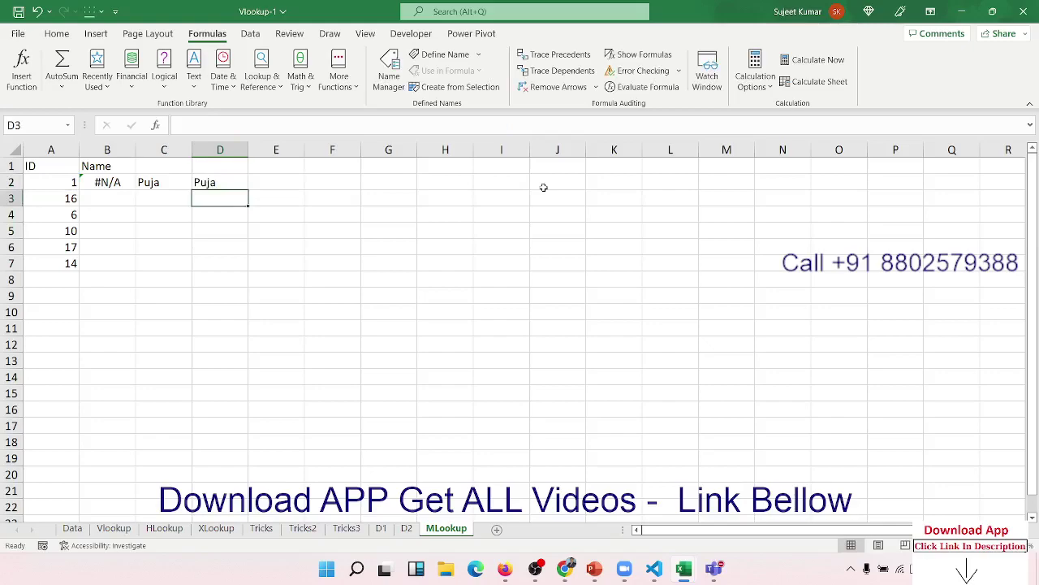
key("Up")
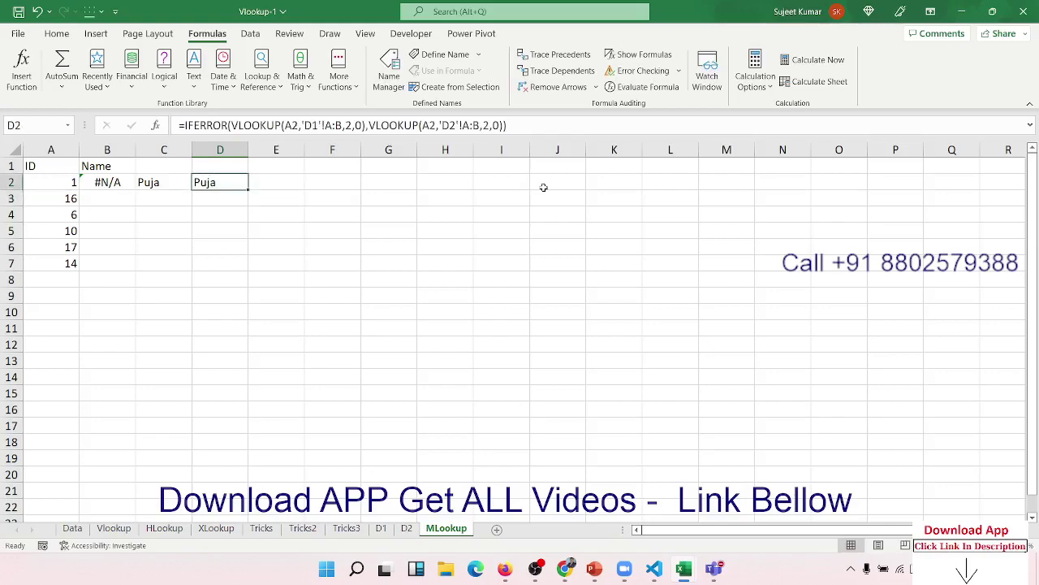
key("ctrl+x")
Paste the nested lookup into B2, fill it down to B7, and clear C2
key("Left")
key("Left")
key("ctrl+v")
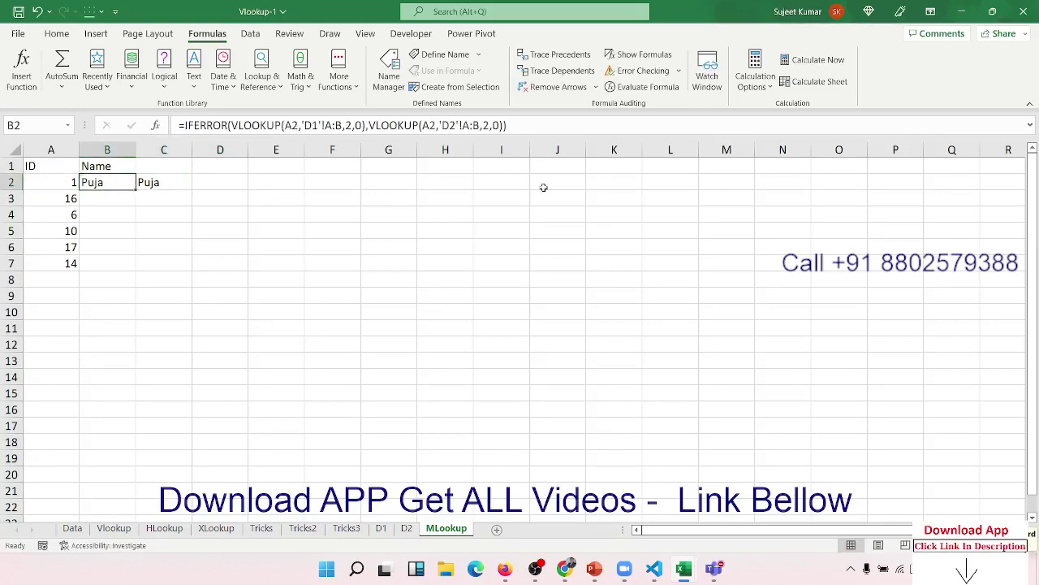
left_click_drag(137, 190, 136, 269)
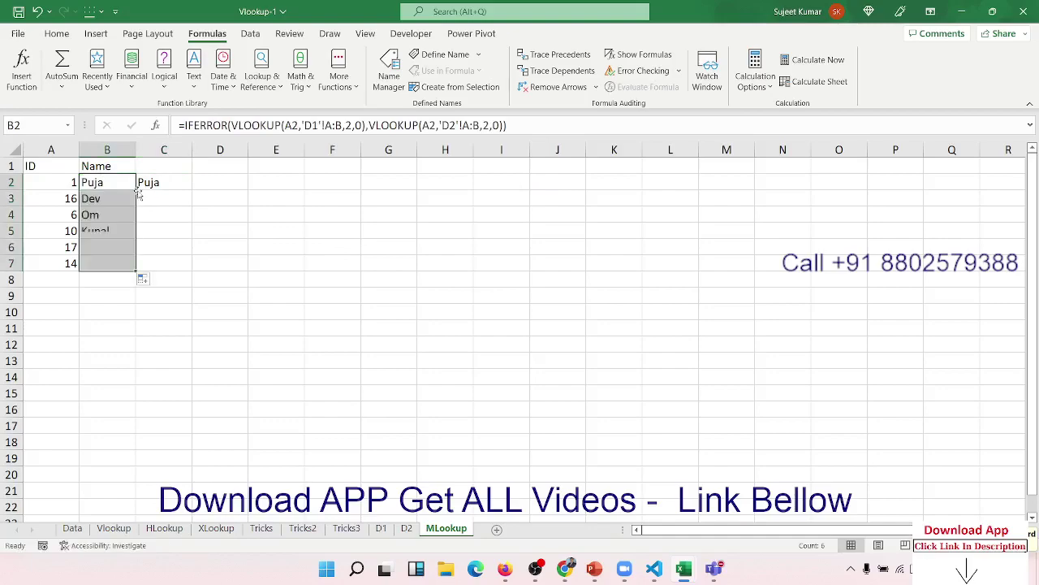
left_click(172, 180)
key("Delete")
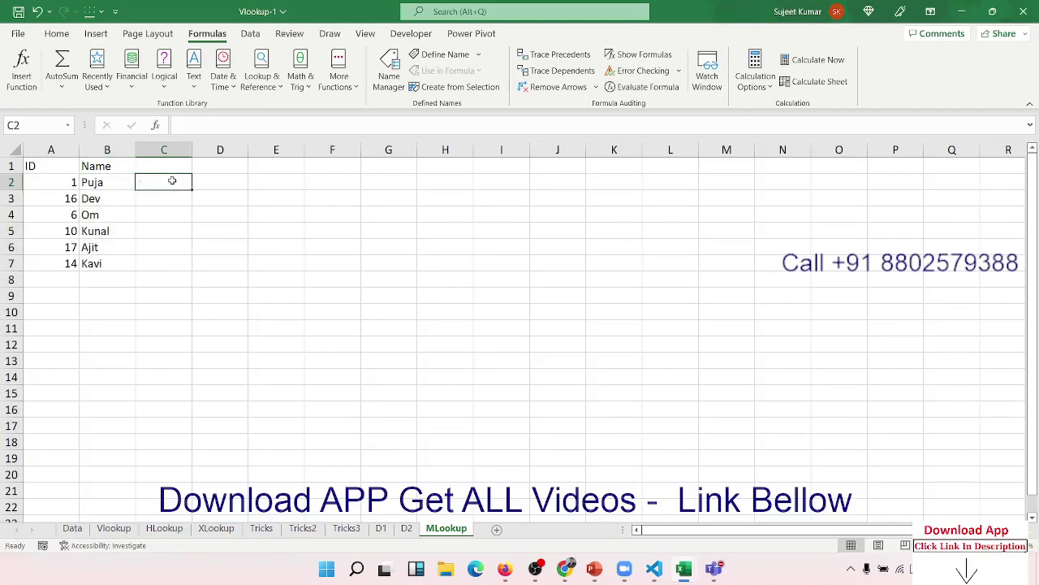
key("Left")
key("Left")
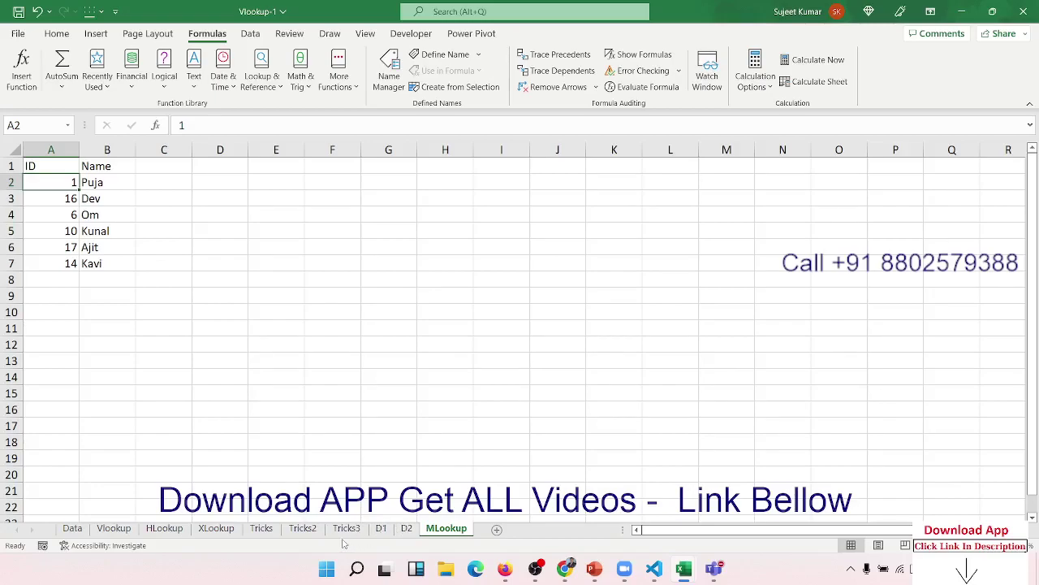
Review the Data, Vlookup, HLookup, XLookup, Tricks, Tricks2, Tricks3, D1 and D2 sheets
left_click(74, 529)
left_click(114, 529)
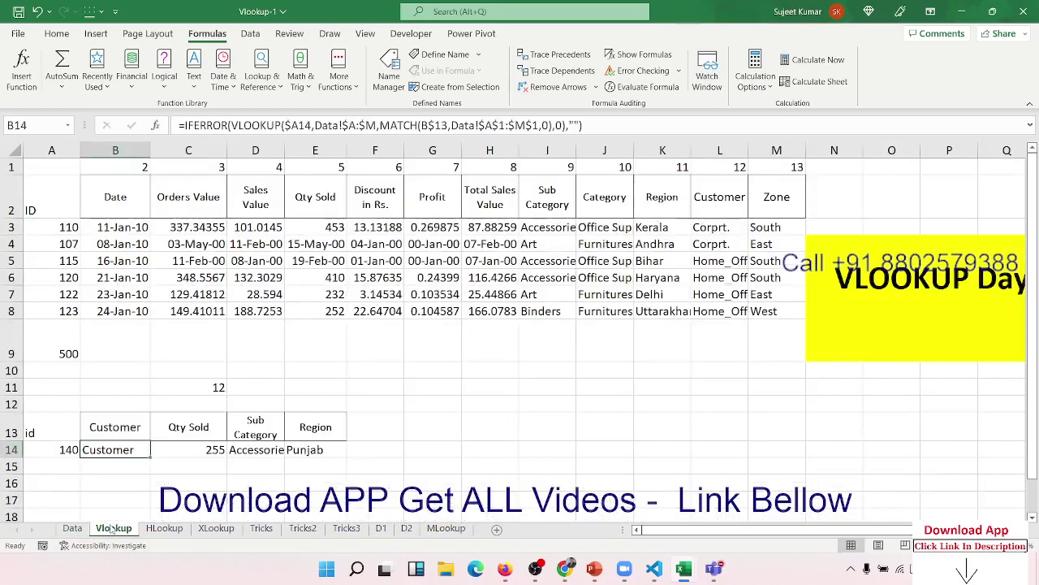
mouse_move(119, 245)
left_mouse_down()
mouse_move(188, 272)
mouse_move(188, 294)
left_mouse_up()
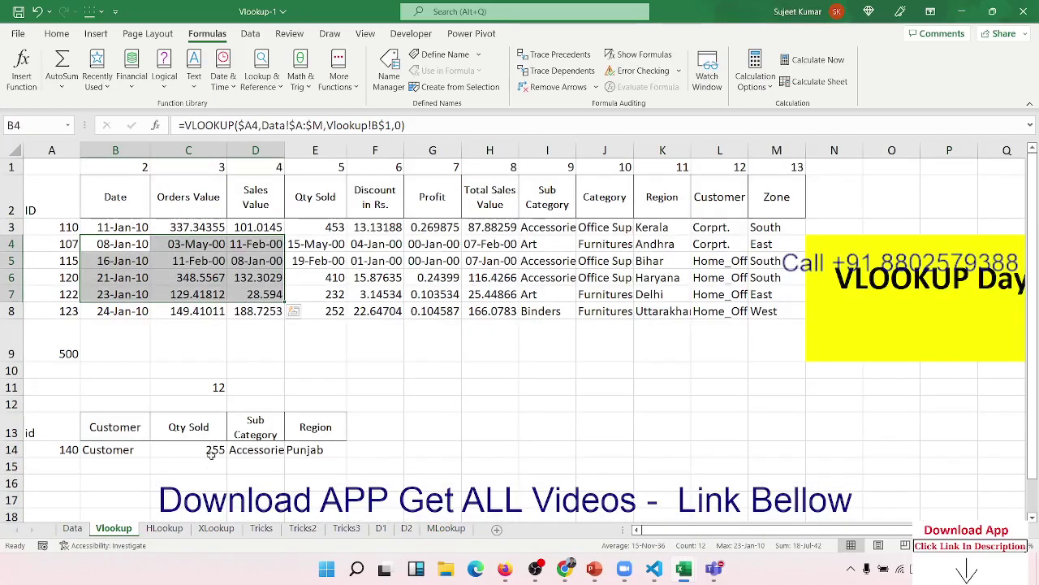
left_click(164, 528)
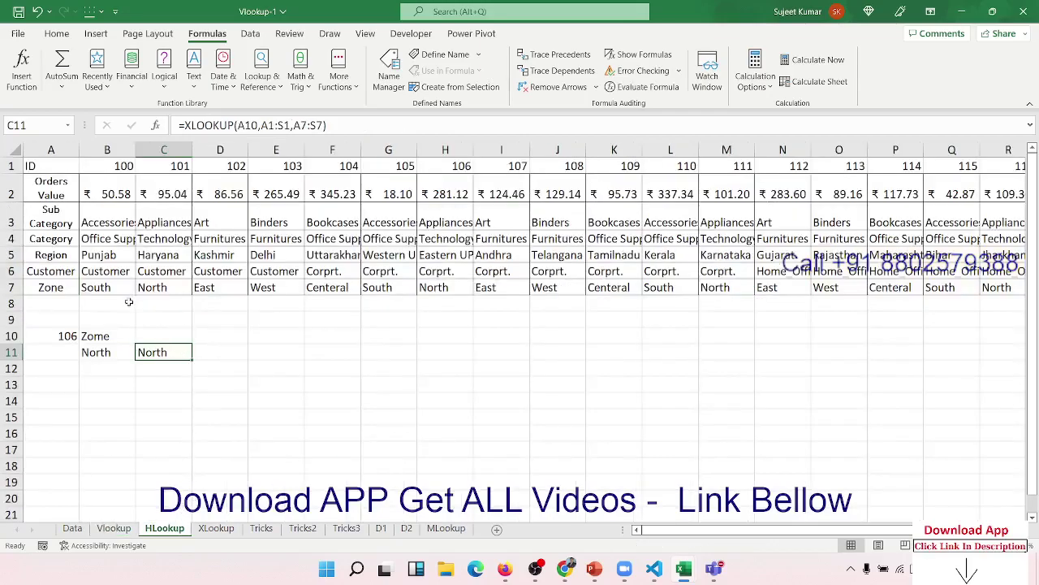
left_click(207, 528)
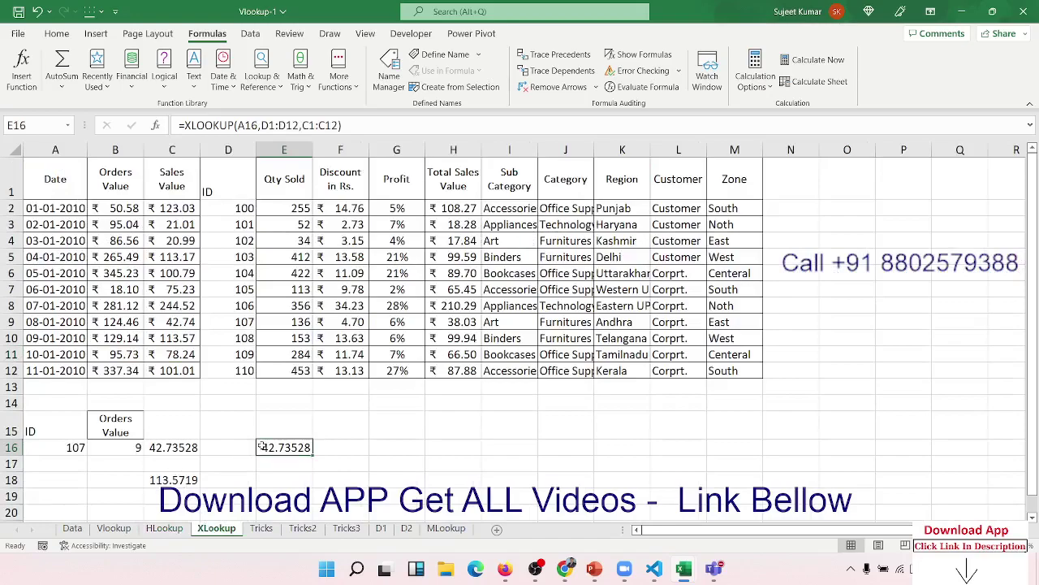
double_click(299, 446)
key("Return")
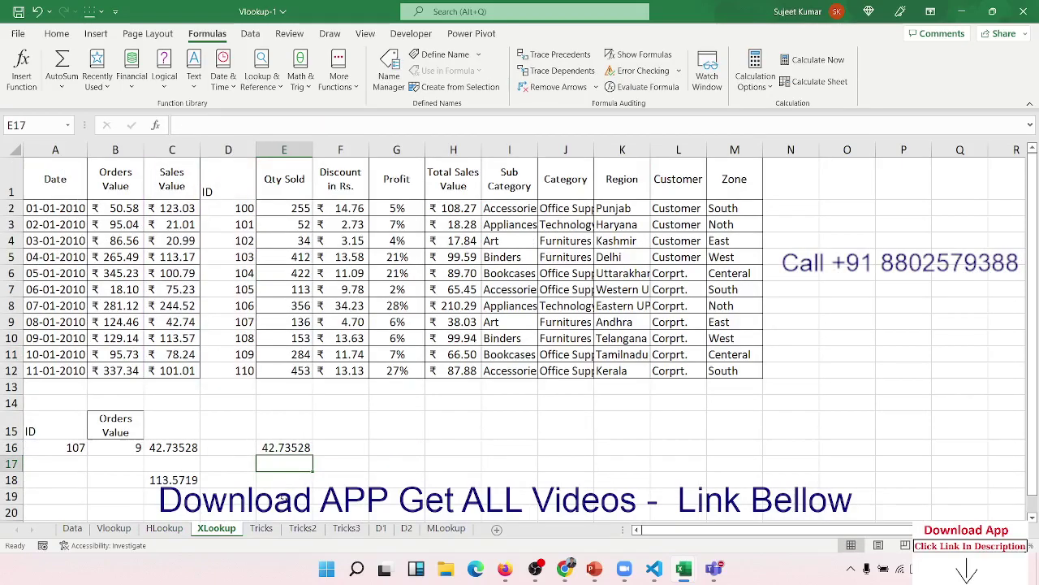
left_click(260, 529)
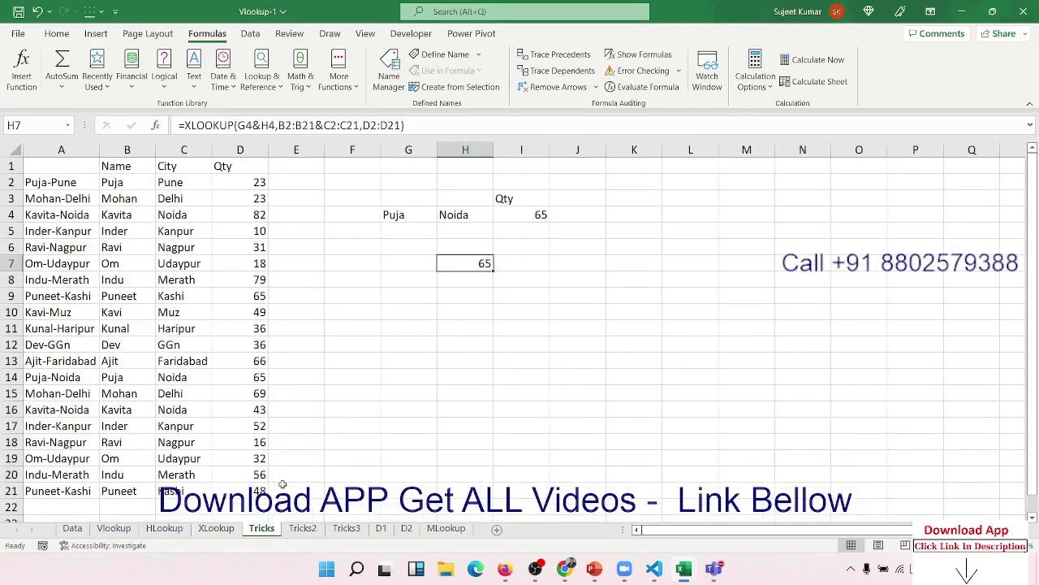
left_click(307, 528)
left_click(334, 529)
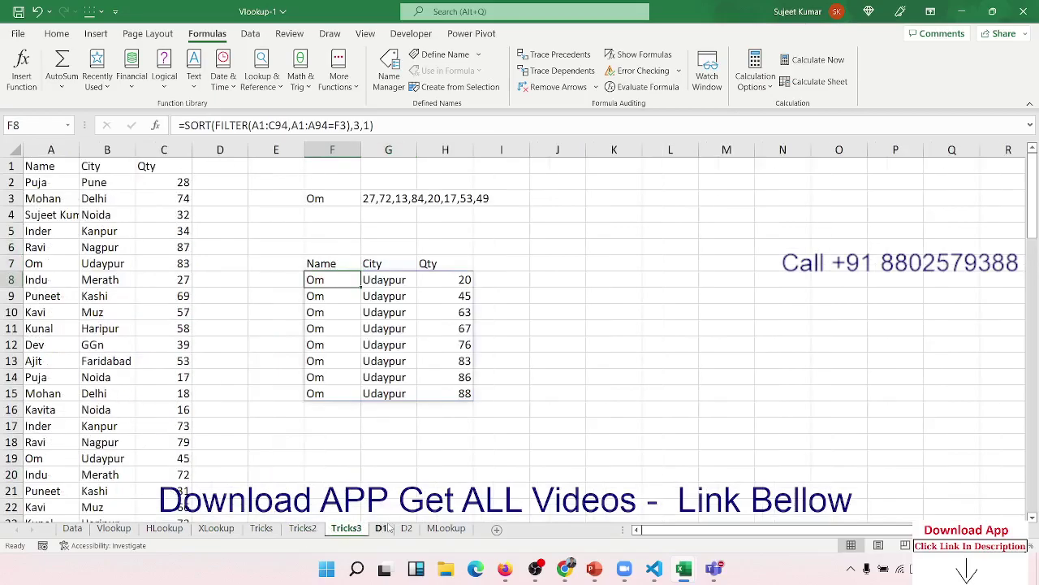
left_click(381, 528)
left_click(406, 528)
Return to MLookup, save the Vlookup-1 workbook, and show the File start page
left_click(445, 529)
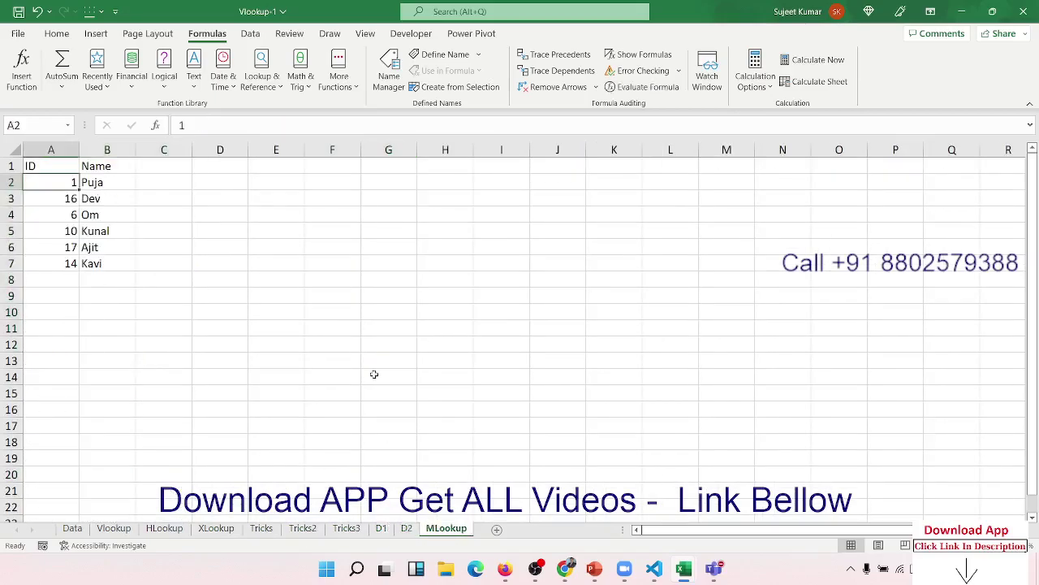
key("ctrl+s")
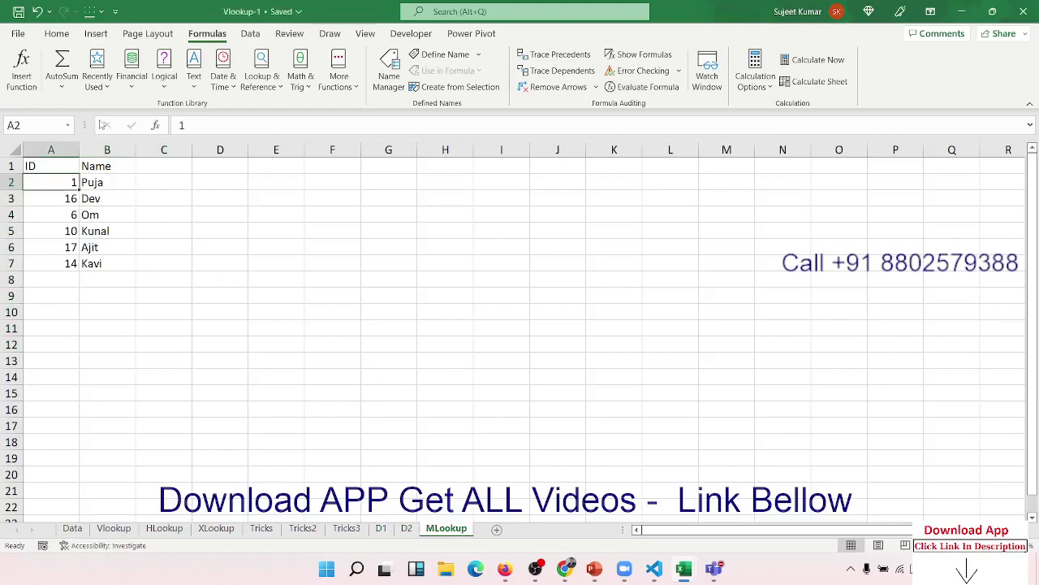
left_click(23, 42)
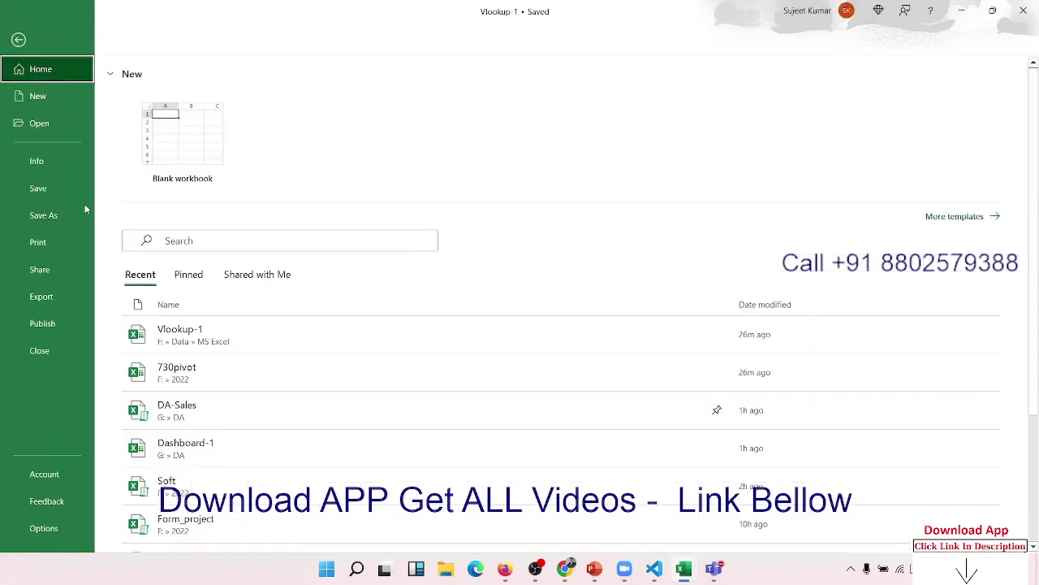